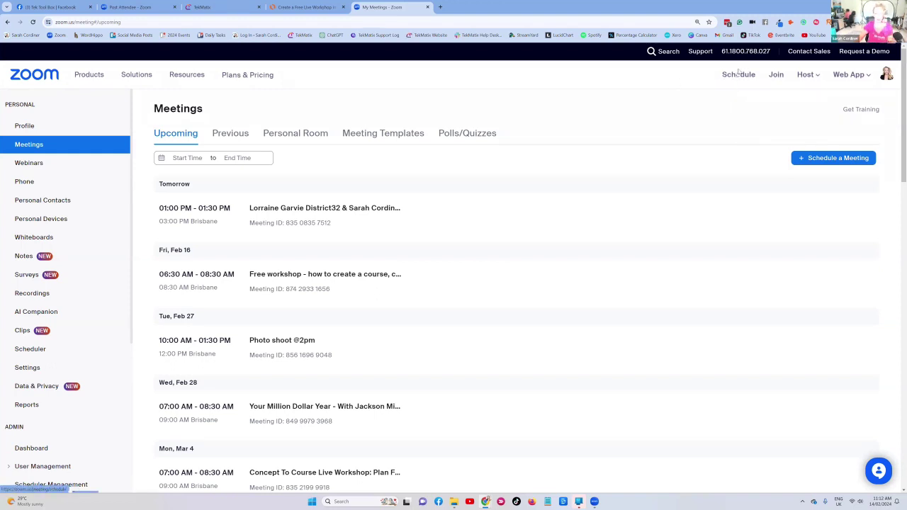
- Start a new Zoom meeting schedule form and try saving it
left_click(738, 73)
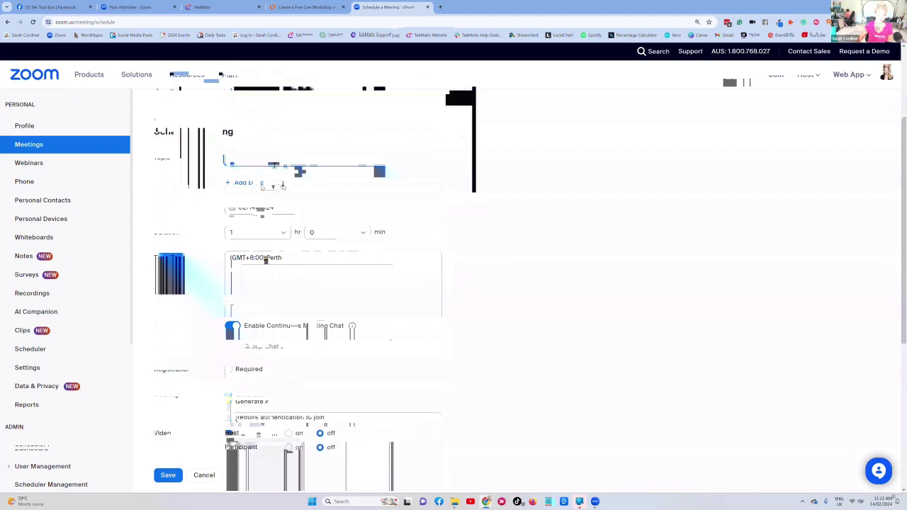
scroll(173, 289, "down", 5)
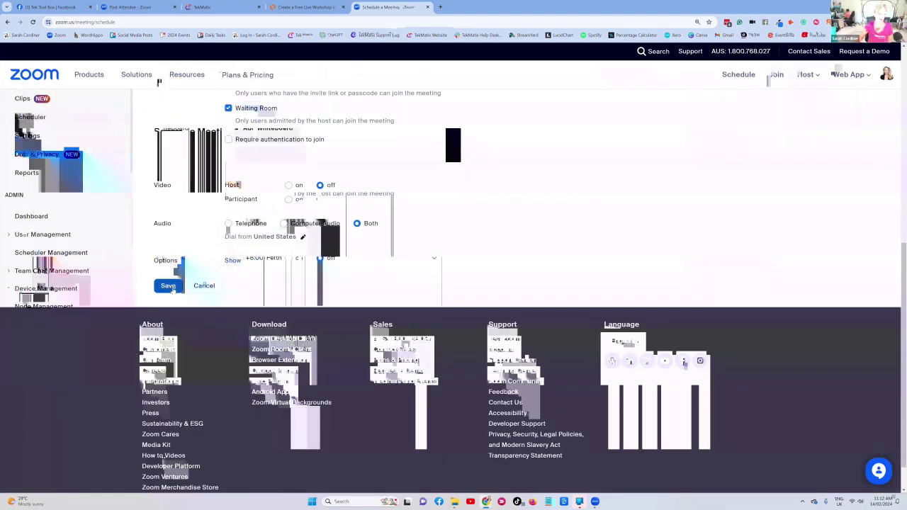
left_click(173, 287)
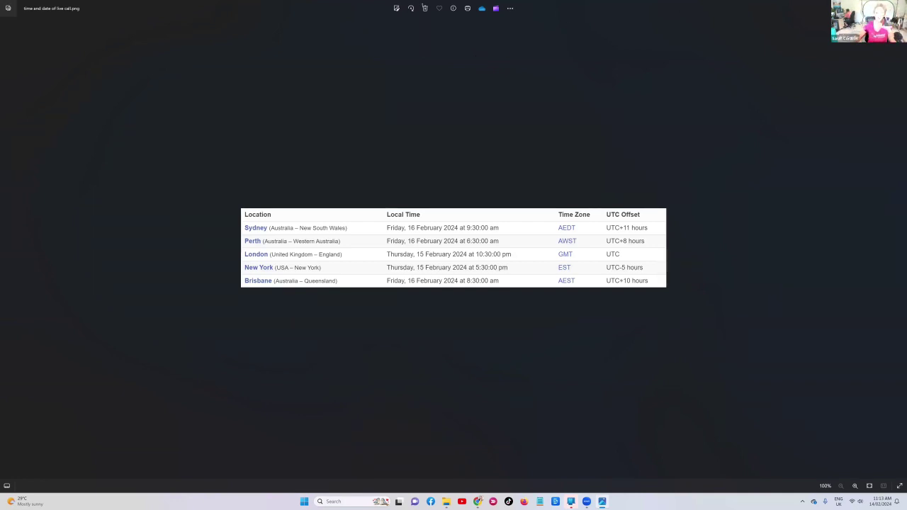
- Close the time-zone image, glance at the workshop flowchart, then return to the TekMatix dashboard
key("alt+F4")
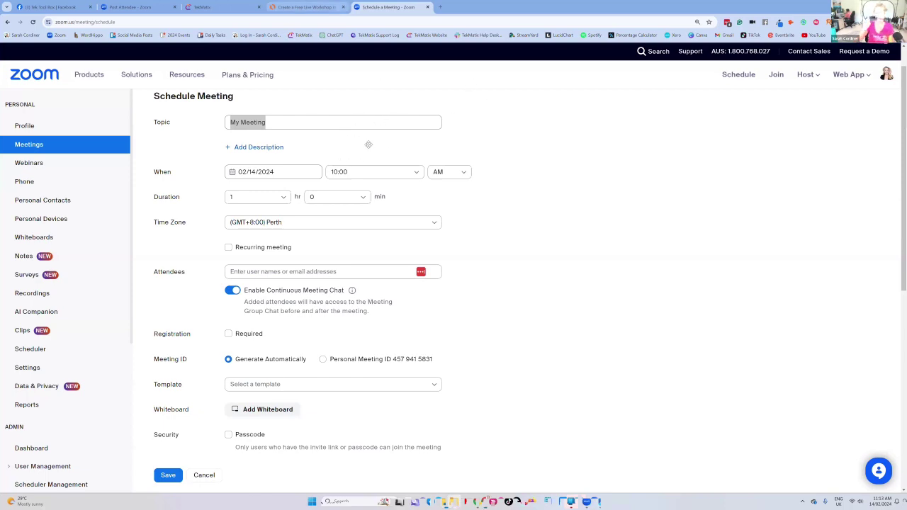
key("ctrl+shift+Tab")
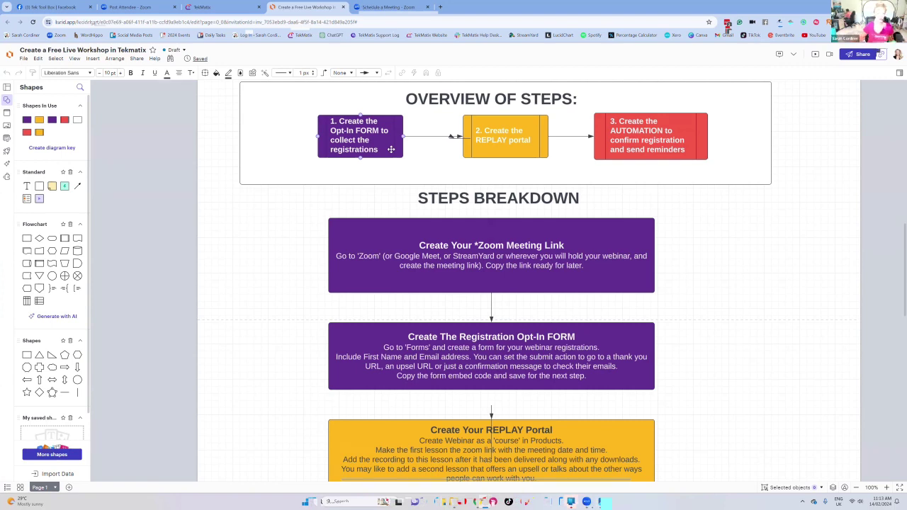
left_click(213, 7)
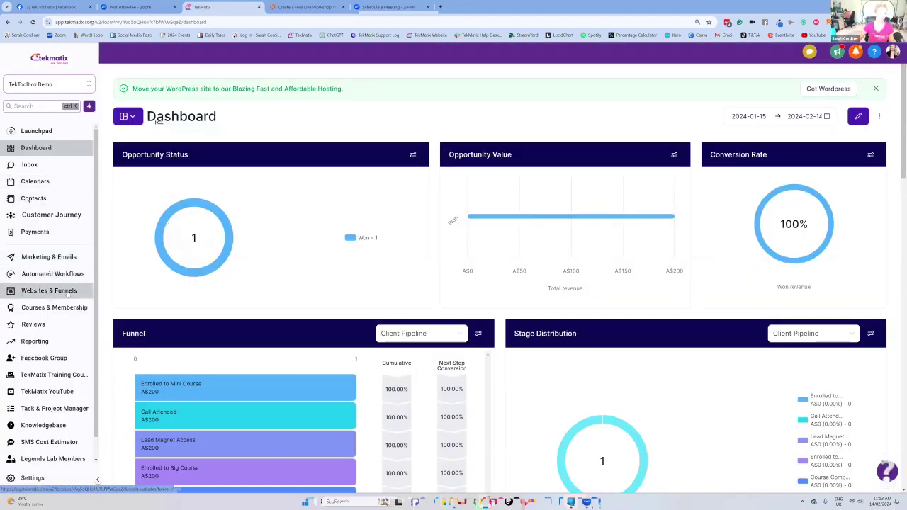
- Create a new form from scratch in Websites & Funnels > Forms > Builder
left_click(68, 295)
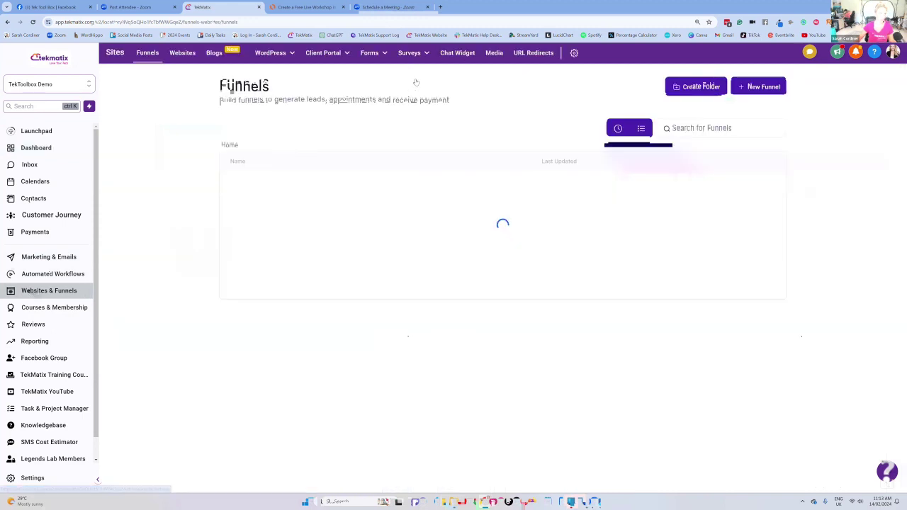
mouse_move(372, 53)
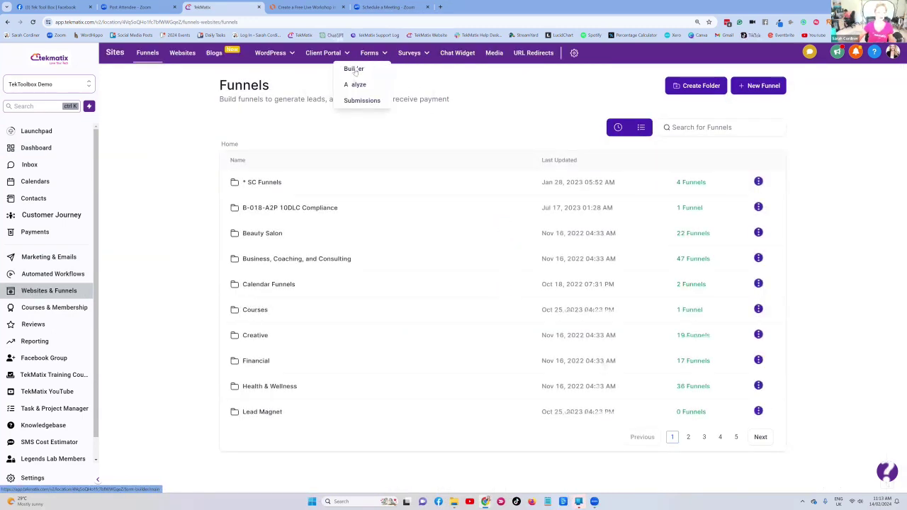
left_click(354, 69)
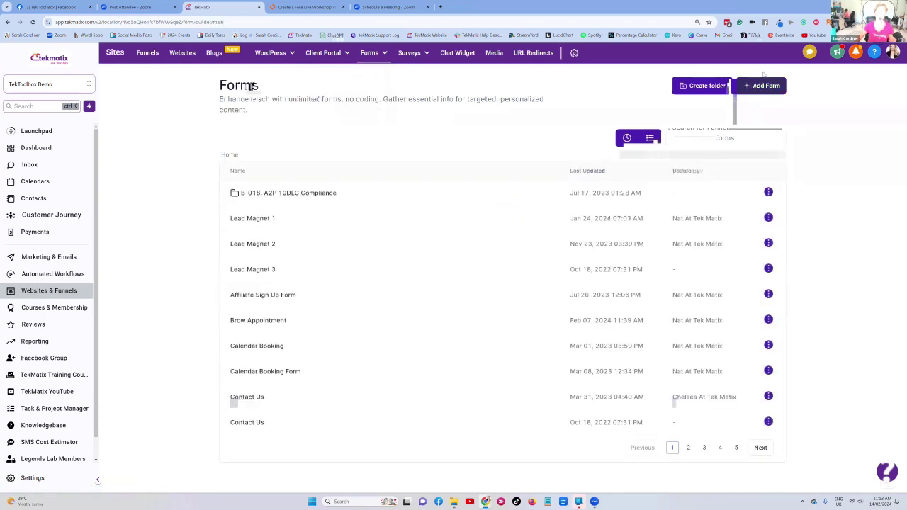
left_click(767, 87)
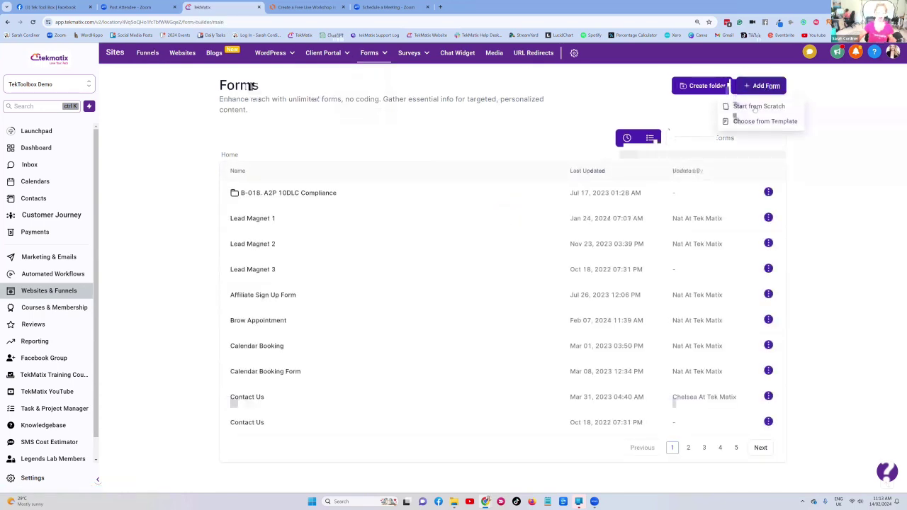
left_click(757, 106)
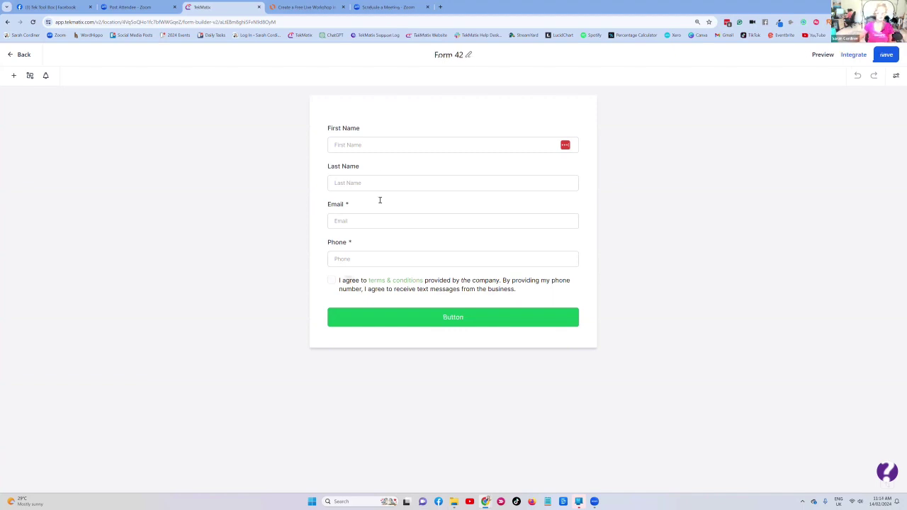
- Delete the Phone, Last Name and terms-and-conditions elements from Form 42
left_click(387, 257)
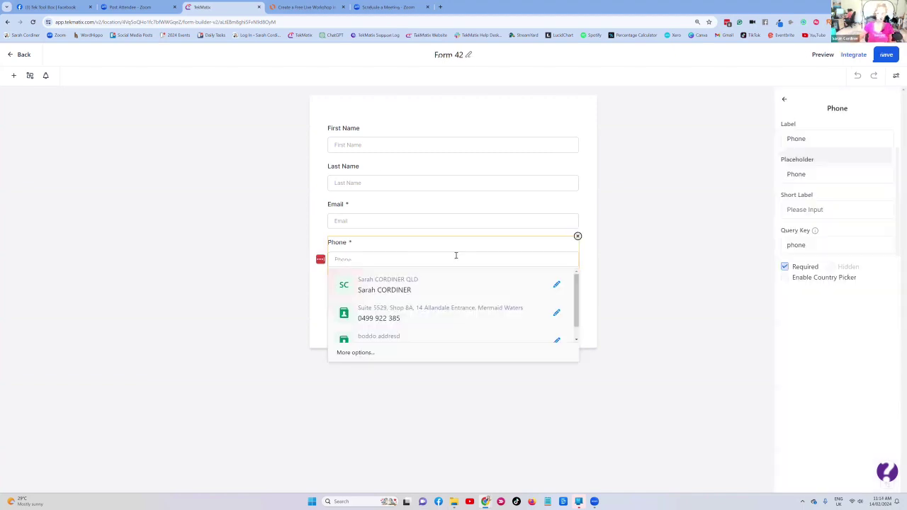
left_click(578, 237)
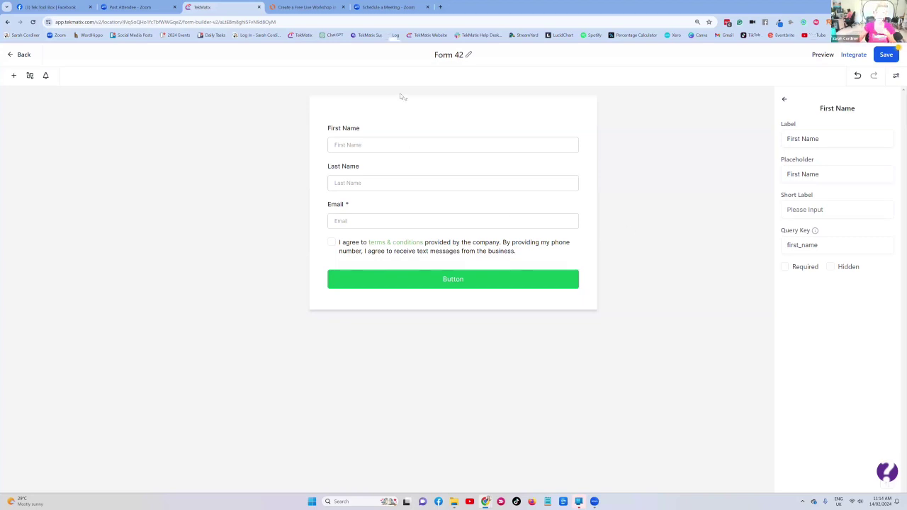
left_click(520, 177)
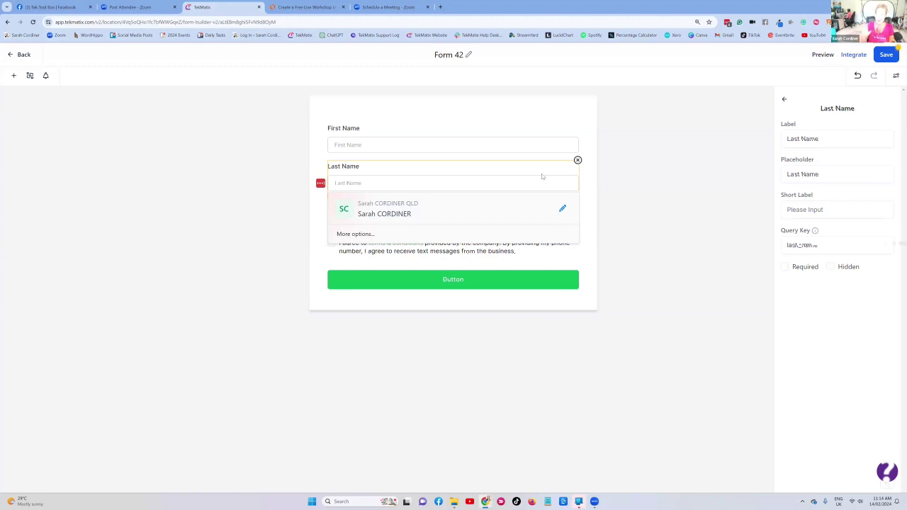
left_click(578, 160)
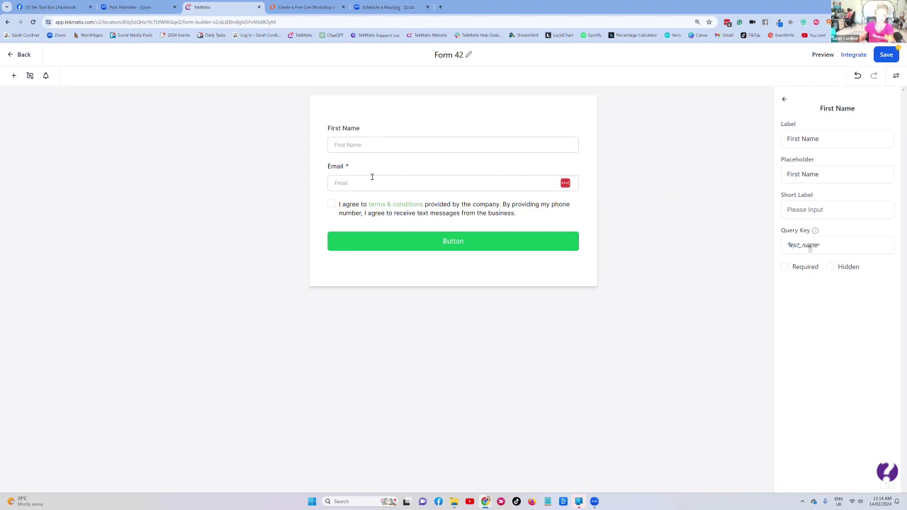
left_click(449, 217)
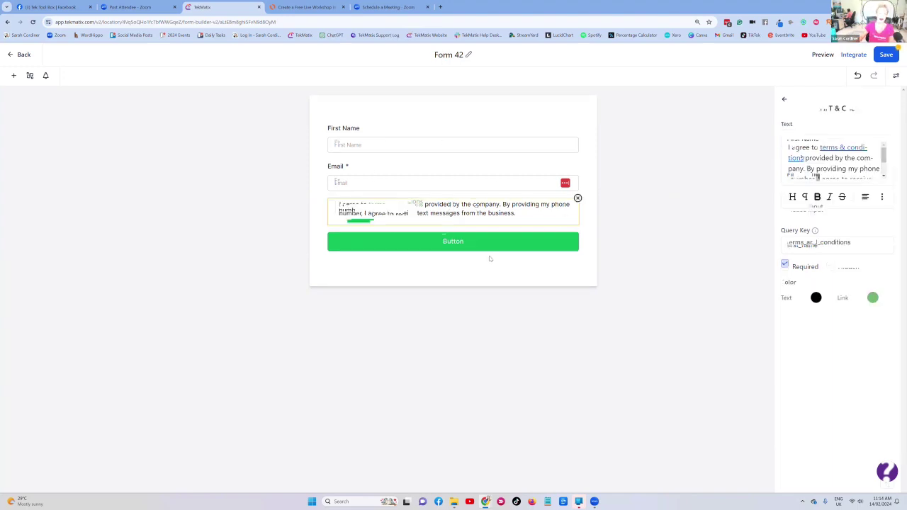
left_click(578, 198)
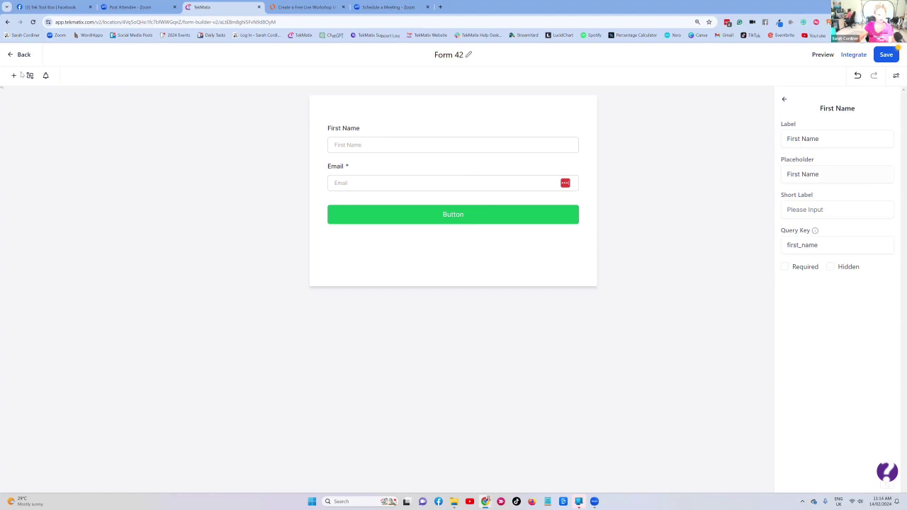
key("ctrl+plus")
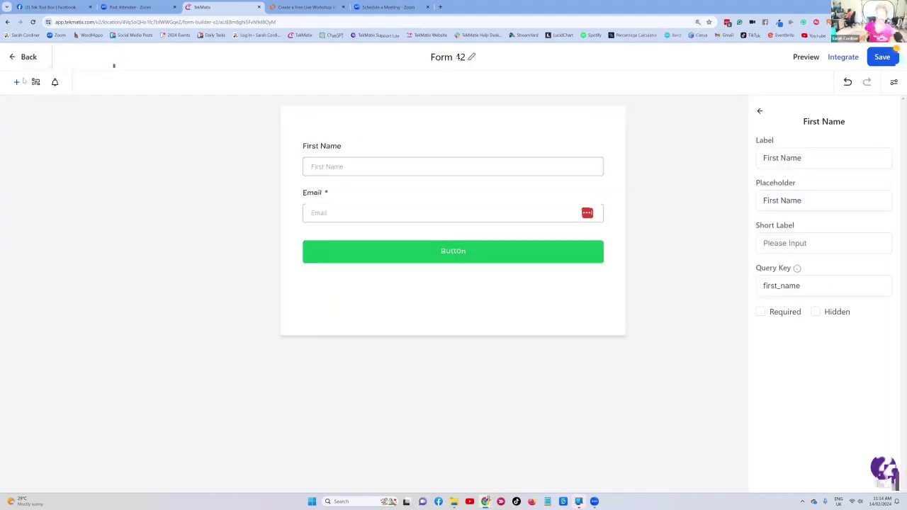
- Drag the T & C consent checkbox back into Form 42 between Email and the submit button
left_click(17, 83)
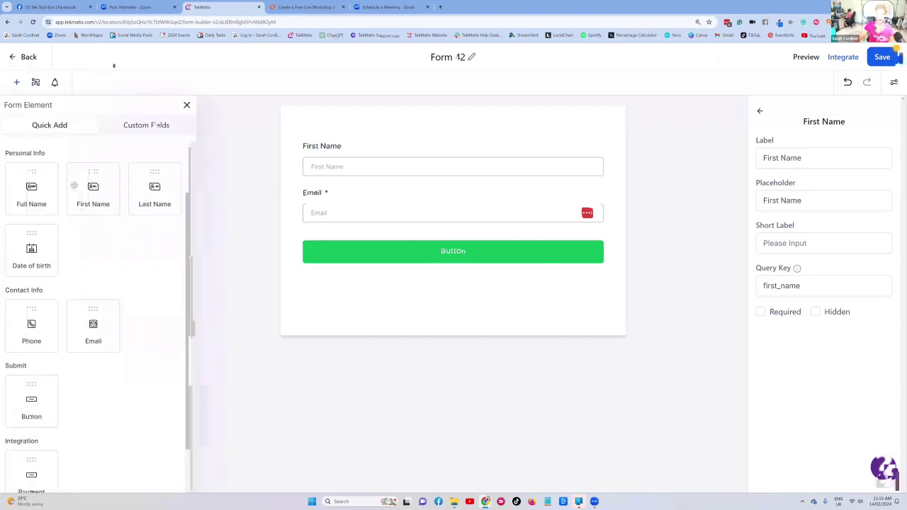
left_click_drag(76, 186, 154, 461)
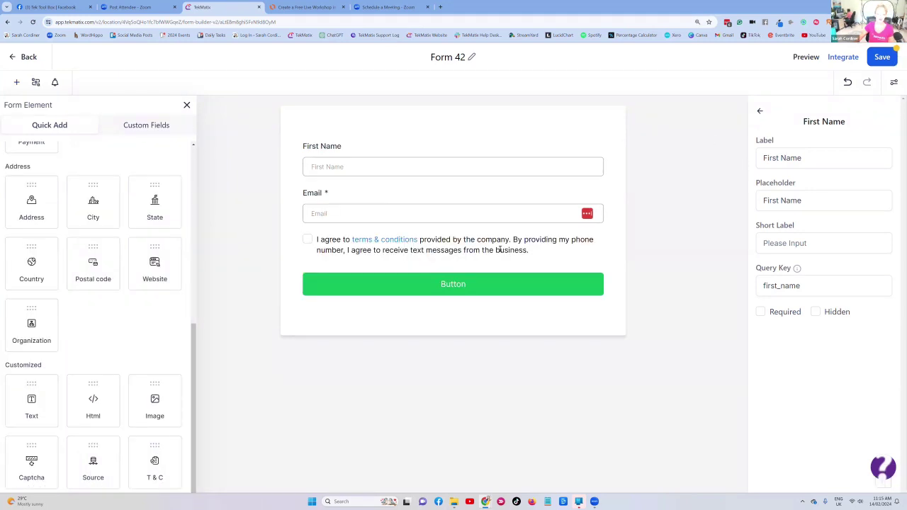
left_click(499, 250)
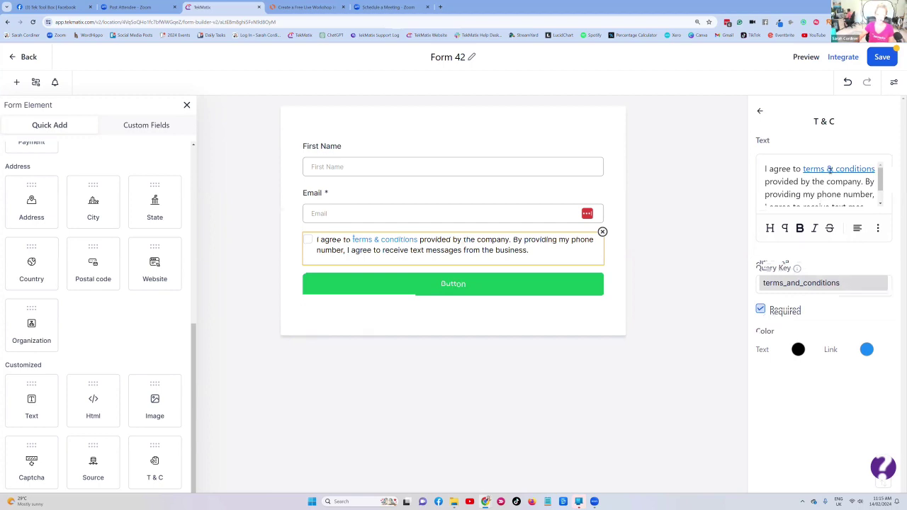
left_click(833, 169)
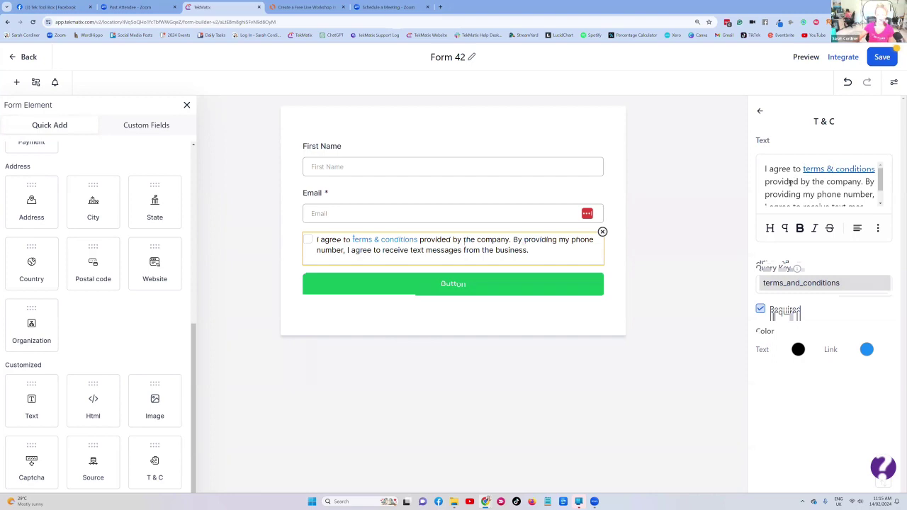
scroll(789, 181, "down", 1)
scroll(789, 182, "down", 2)
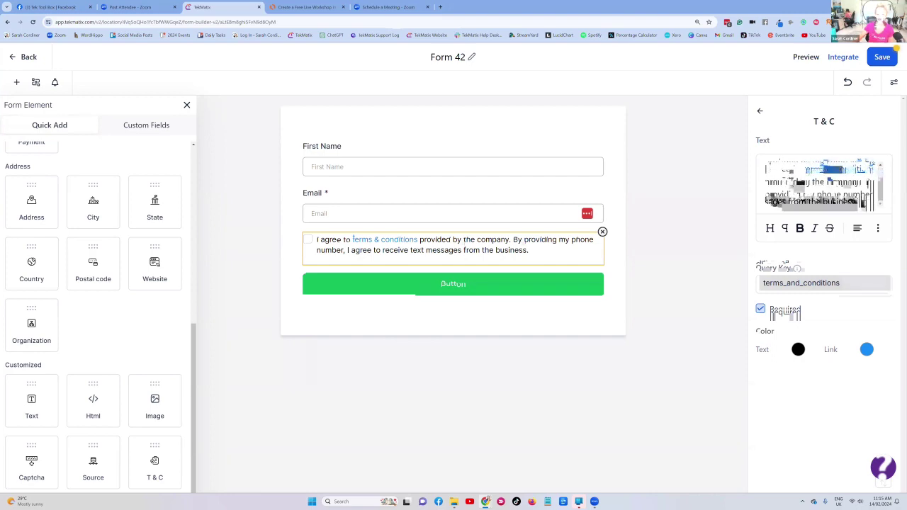
scroll(790, 183, "up", 2)
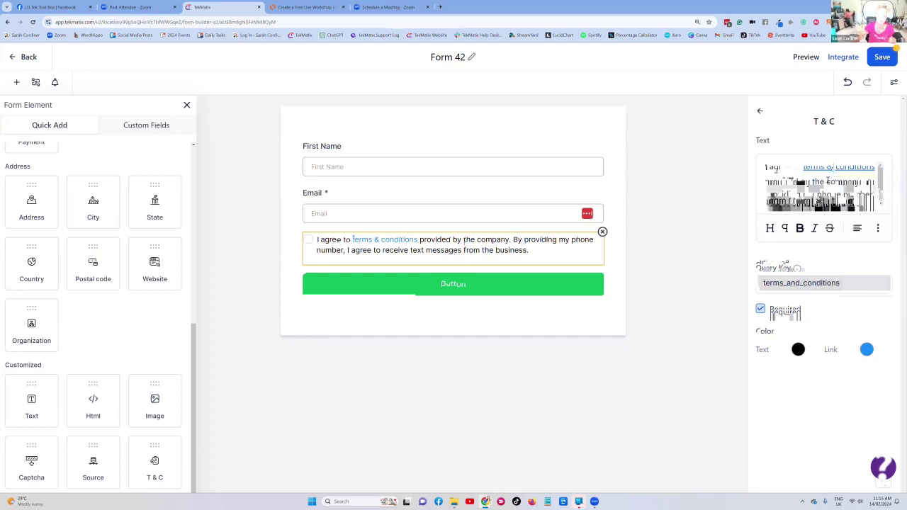
left_click(826, 182)
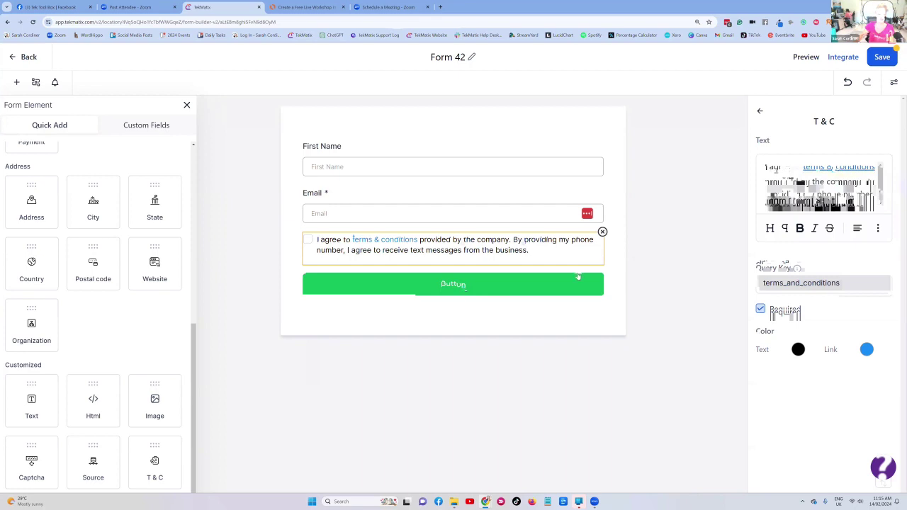
left_click(439, 284)
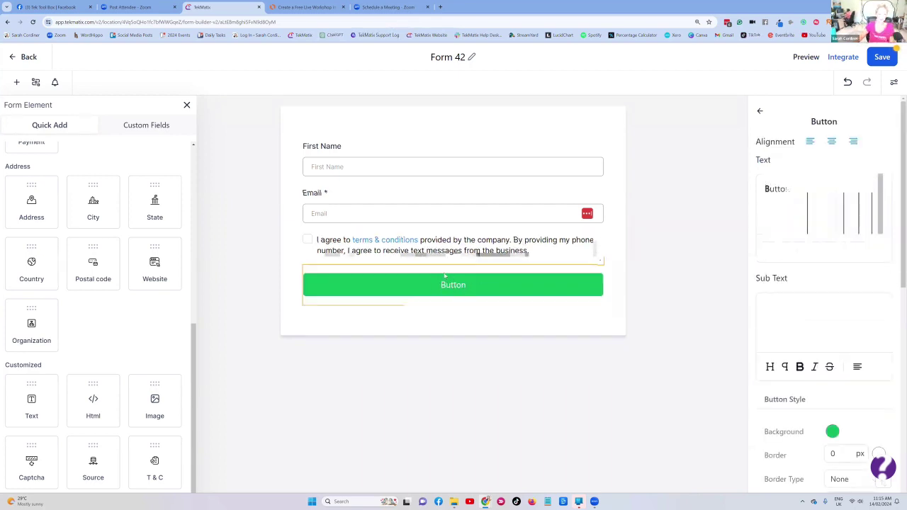
- Change the submit button label to 'REGISTER FOR FREE'
left_click(816, 182)
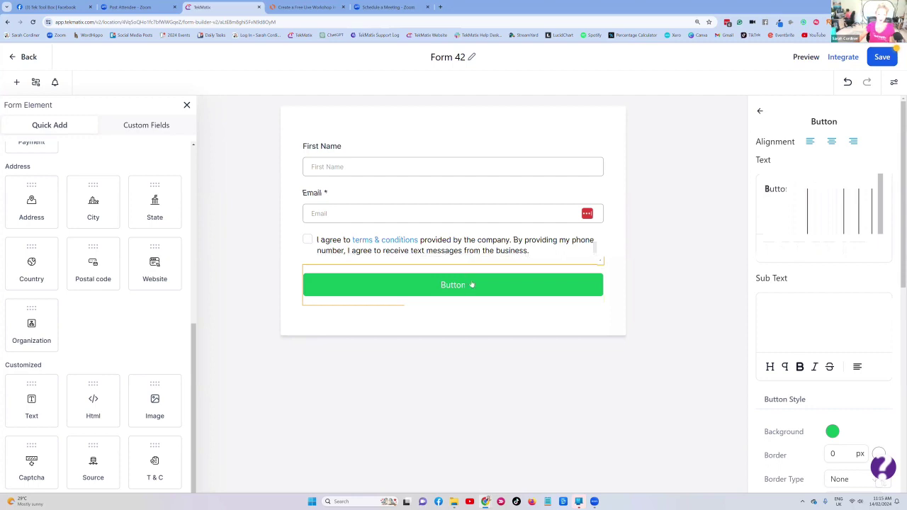
double_click(769, 192)
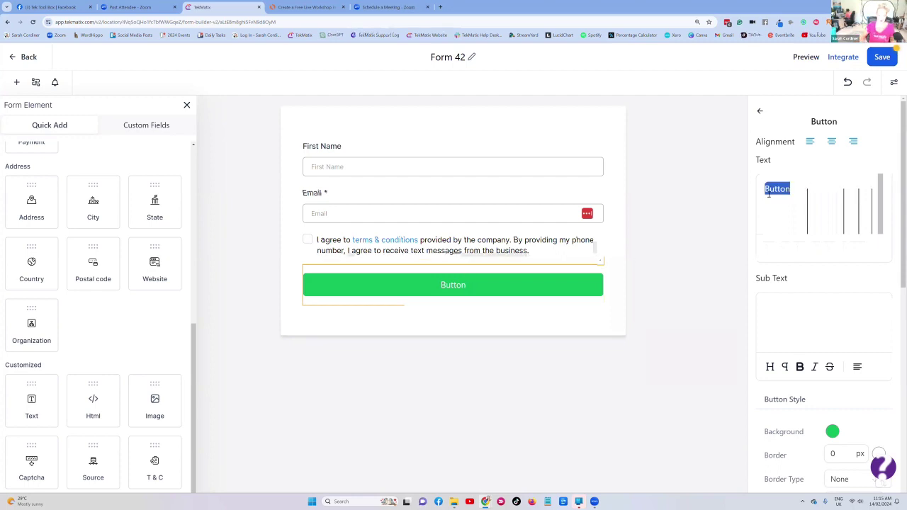
key("BackSpace")
key("Caps_Lock")
type("REG")
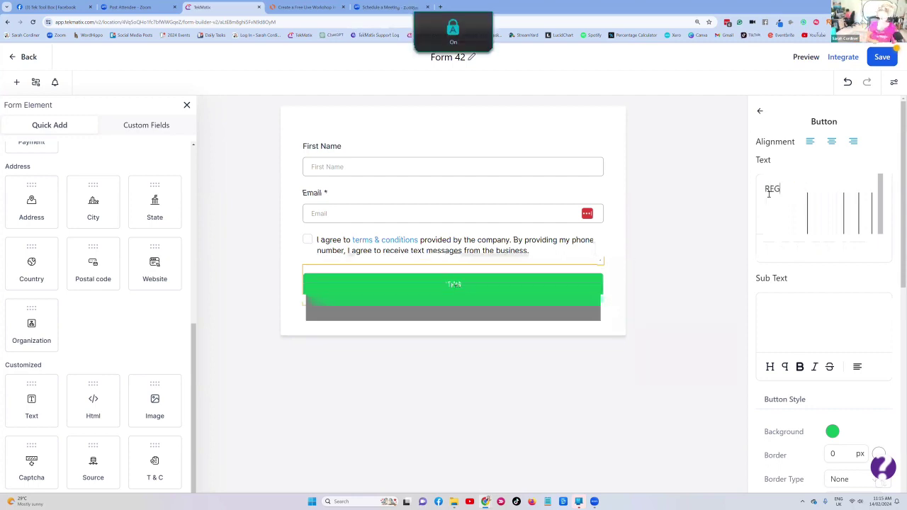
type("ISTER FOR FREE")
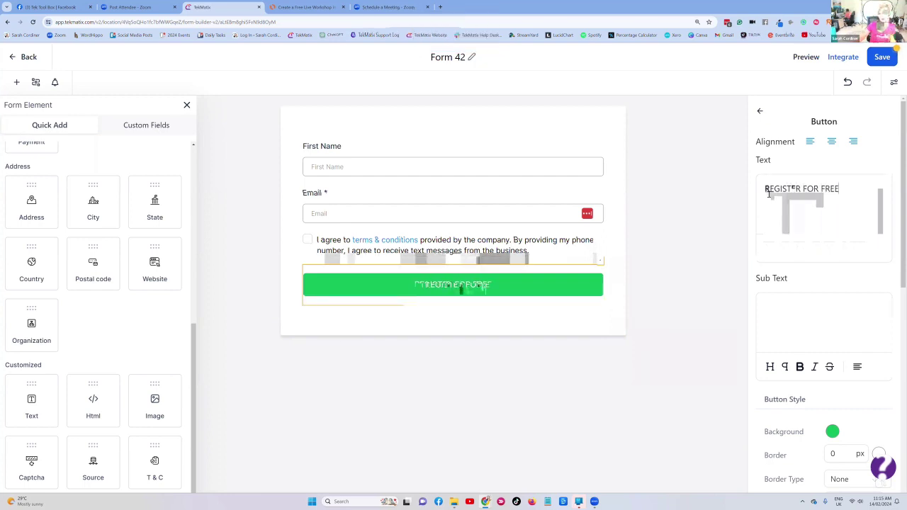
- Set the button background colour to magenta (#B518AF)
scroll(826, 354, "down", 3)
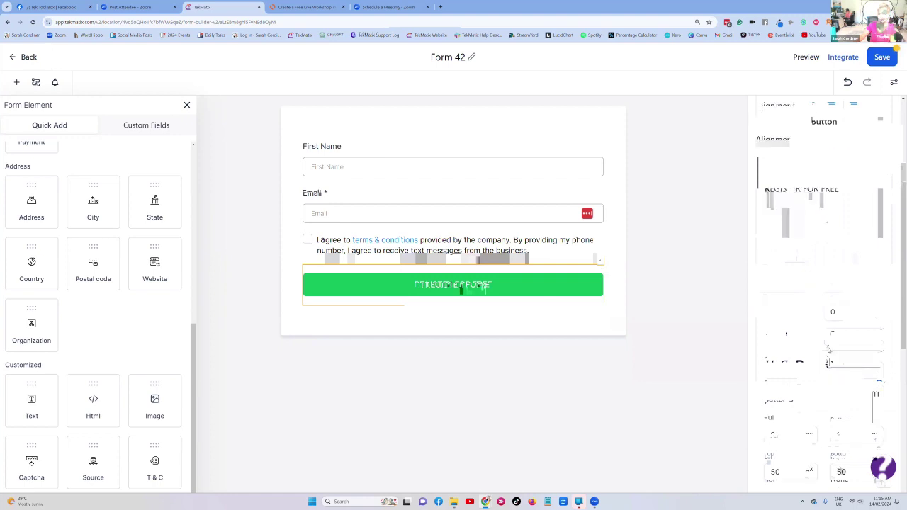
left_click(850, 347)
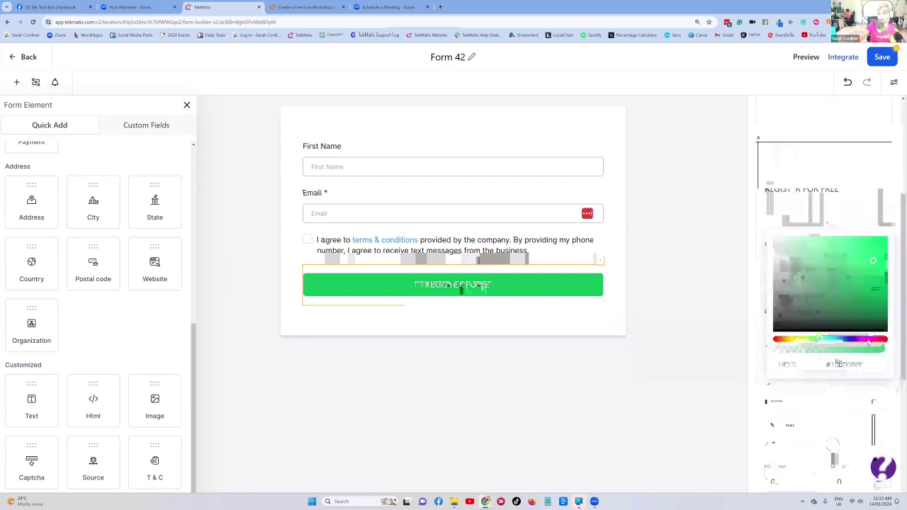
left_click(869, 340)
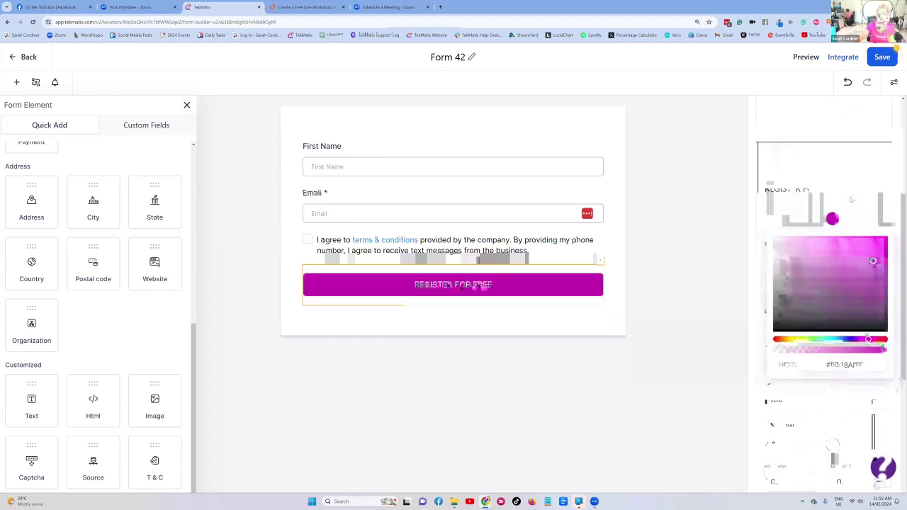
left_click(842, 220)
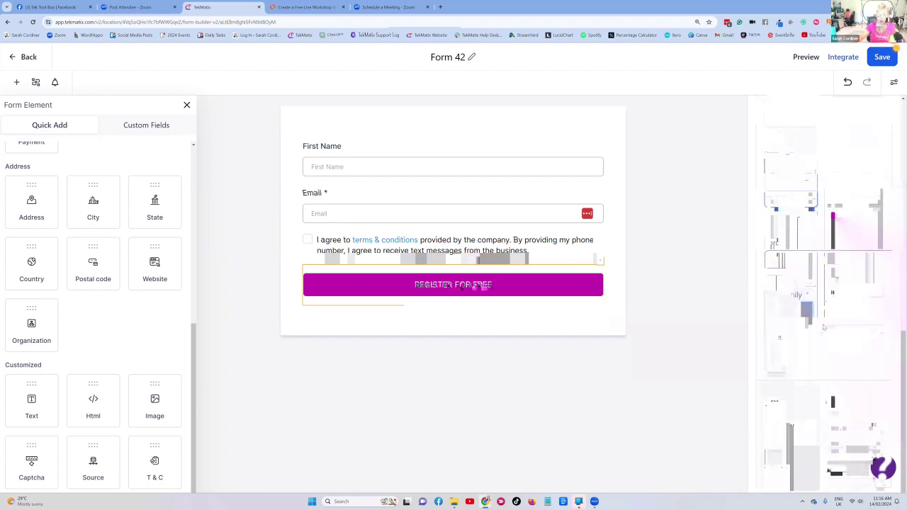
scroll(813, 276, "down", 1)
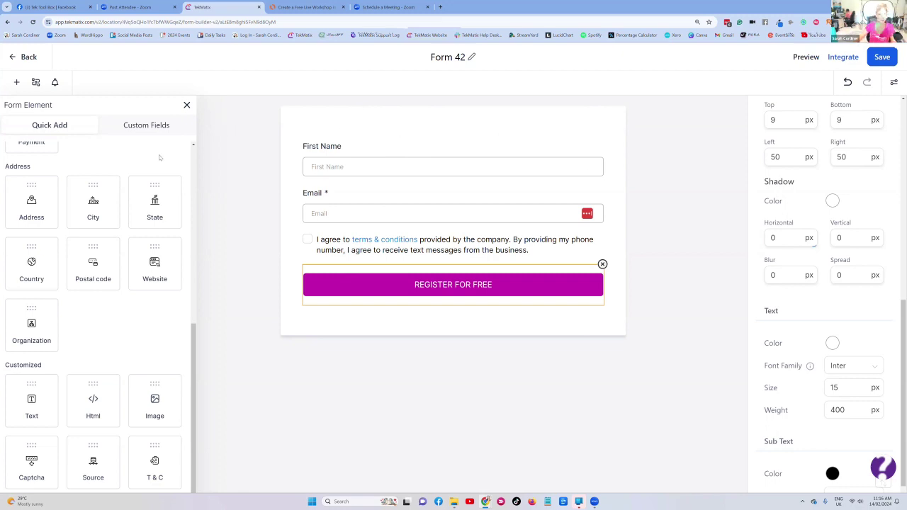
scroll(103, 217, "up", 5)
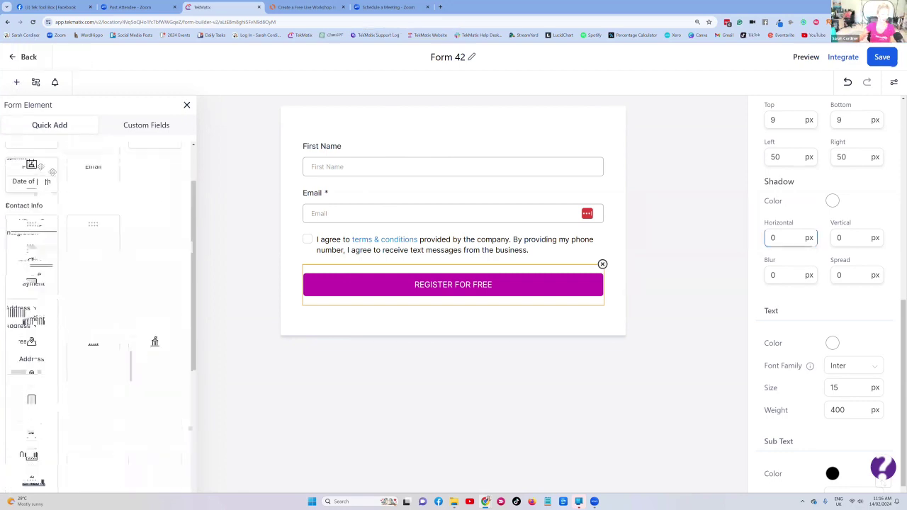
scroll(51, 266, "down", 10)
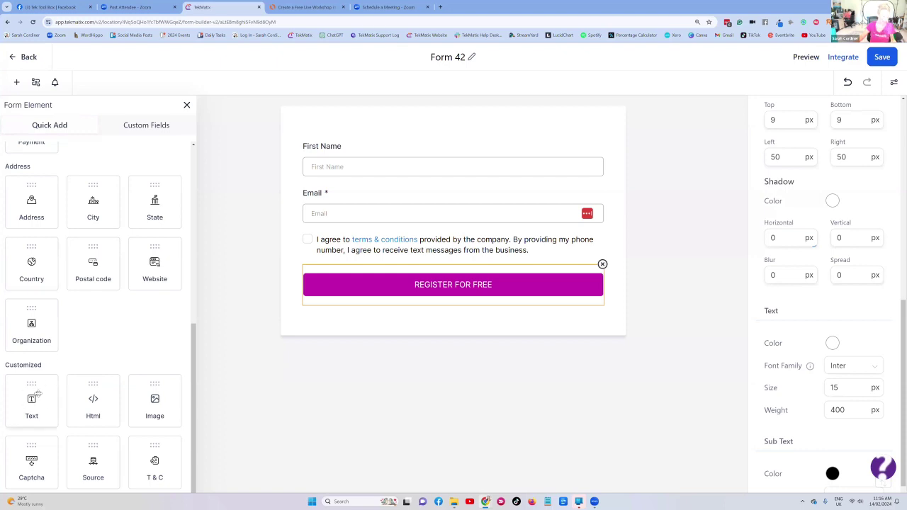
- Add a top text heading 'jOIN tHE free wORKSHOP ON Make Up Skills' and save the form
left_click_drag(35, 396, 376, 167)
left_click(565, 172)
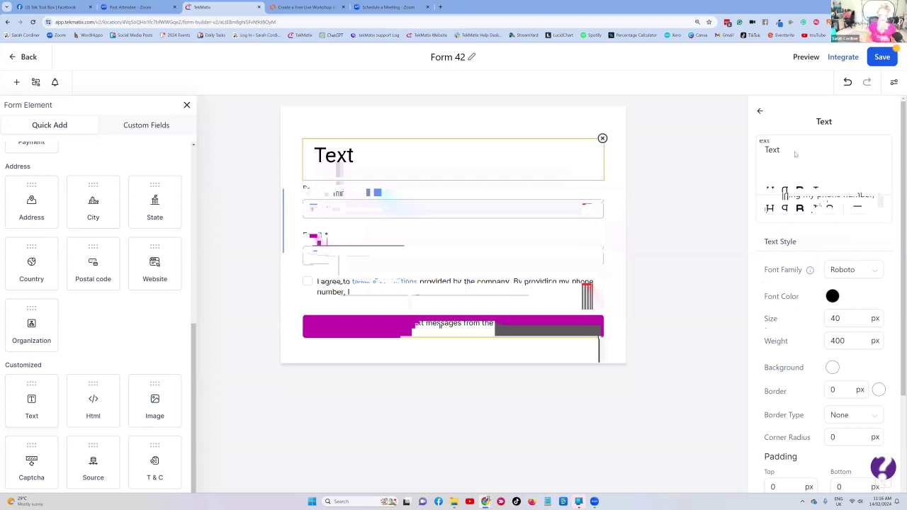
key("ctrl+a")
key("BackSpace")
type("jOIN")
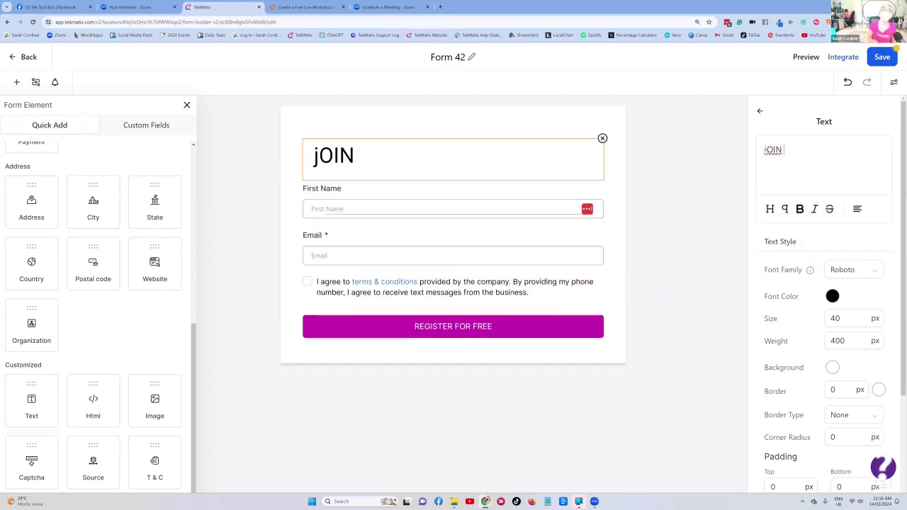
type(" tHE free ")
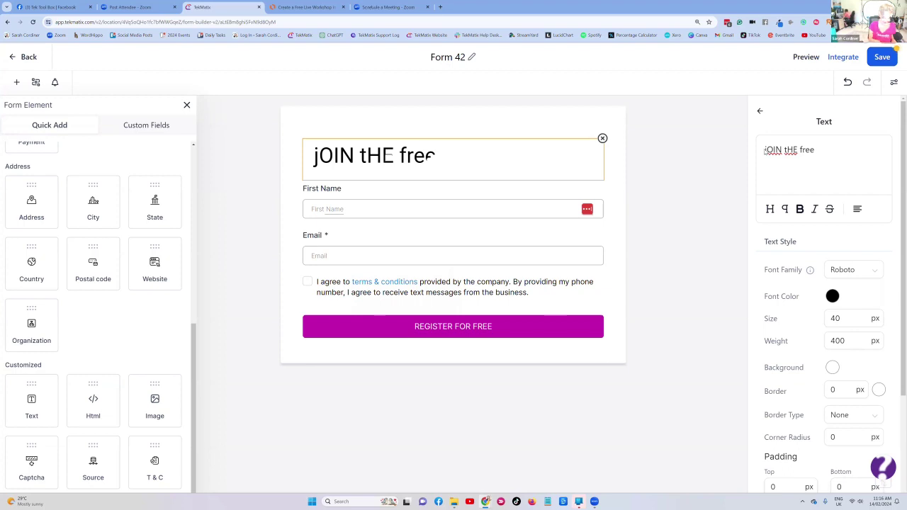
type("wORKSHOP ON")
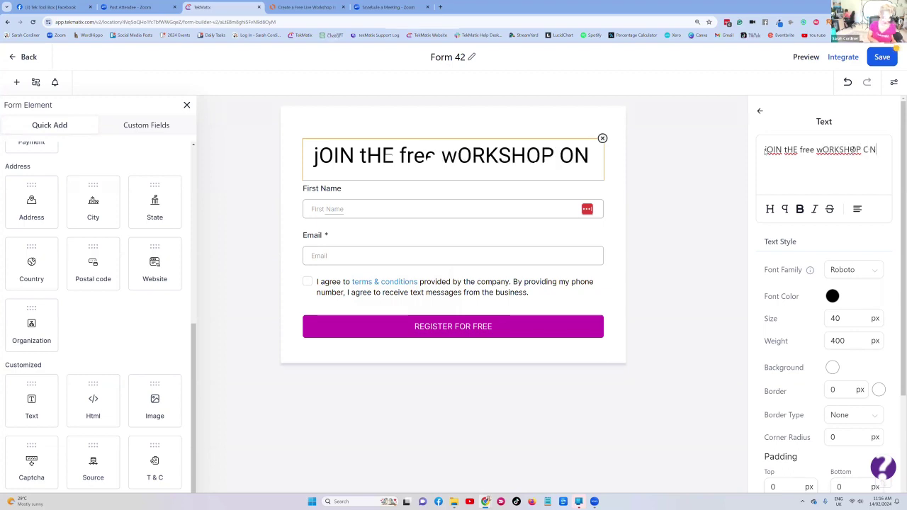
key("Return")
type("XY")
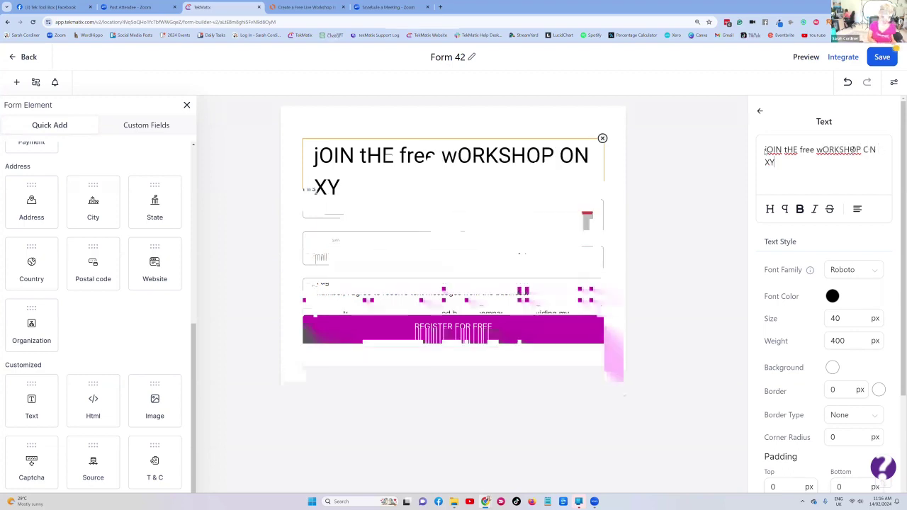
key("BackSpace")
key("BackSpace")
key("BackSpace")
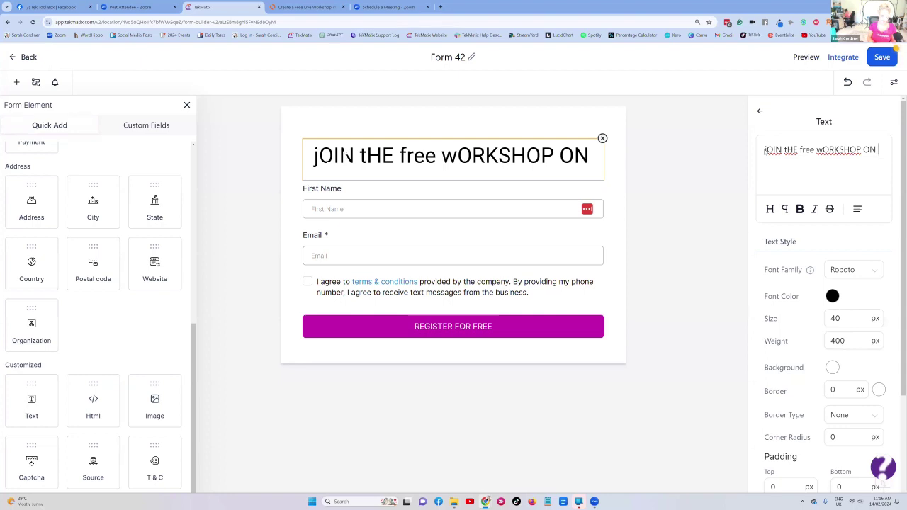
key("Caps_Lock")
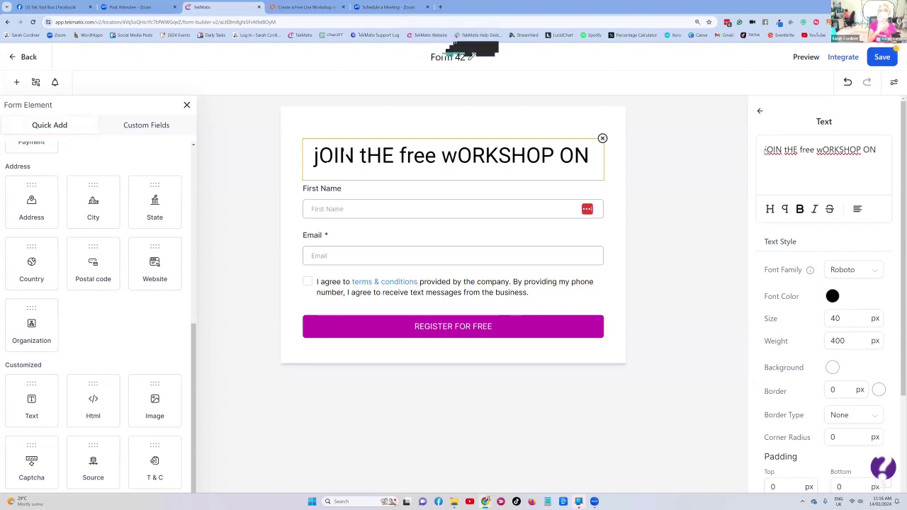
type("Mk")
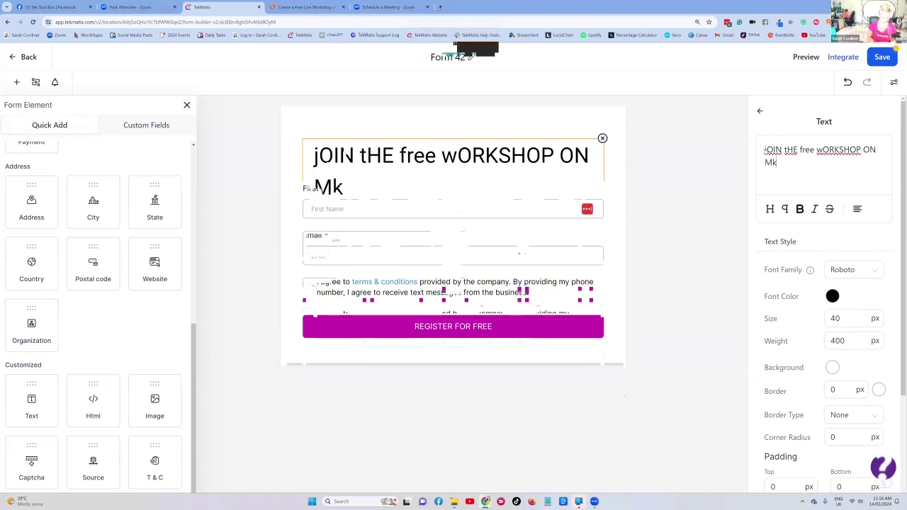
key("BackSpace")
type("ake U")
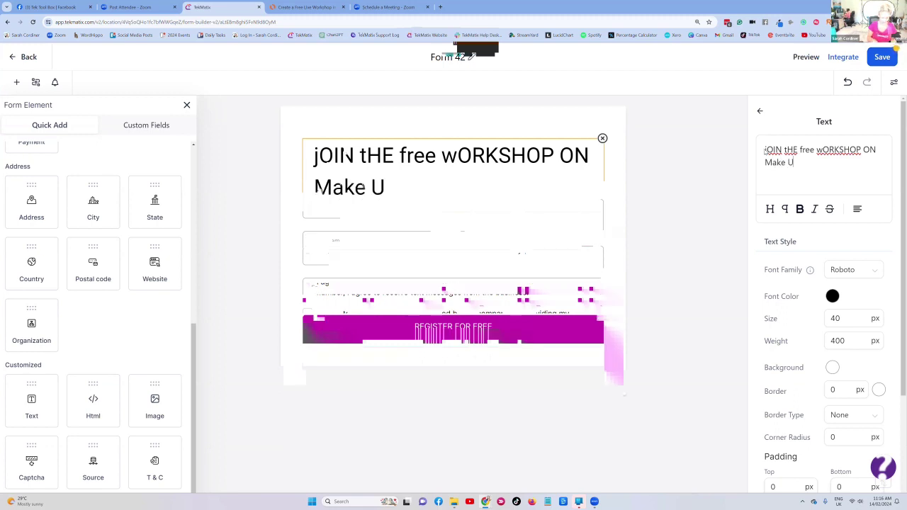
type("p Skills")
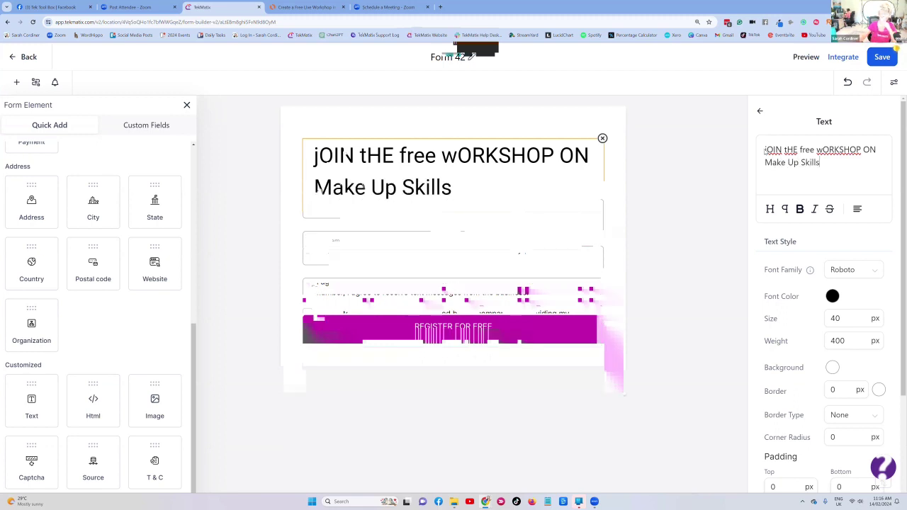
left_click(868, 57)
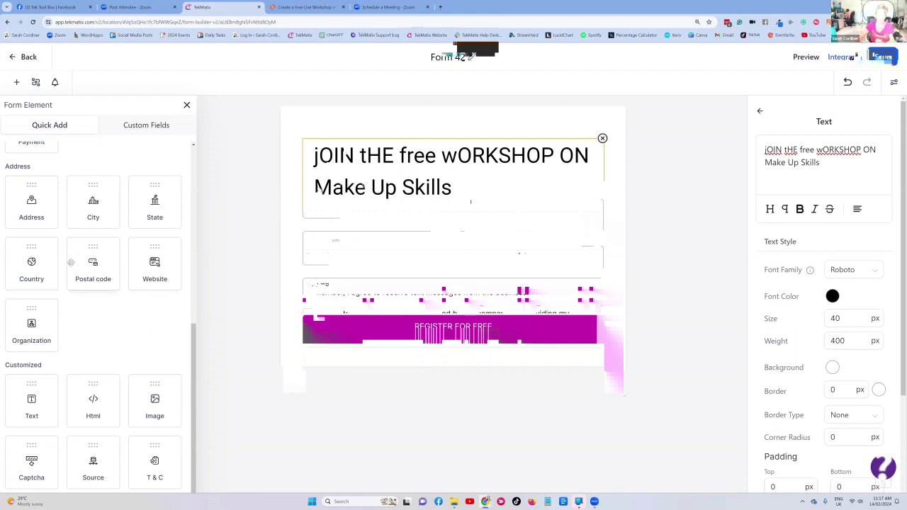
- Insert the 10 steps FREE WORKSHOP banner image from Downloads beneath the heading
scroll(61, 252, "up", 10)
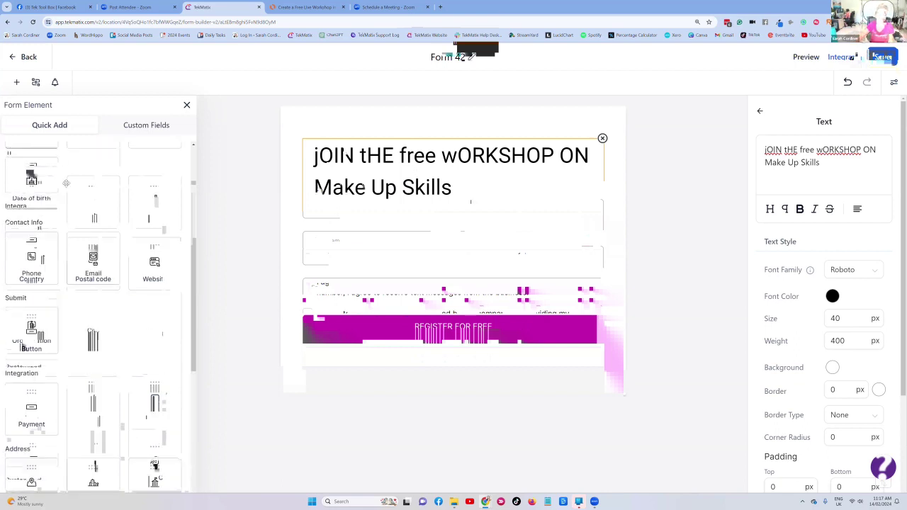
scroll(72, 225, "down", 10)
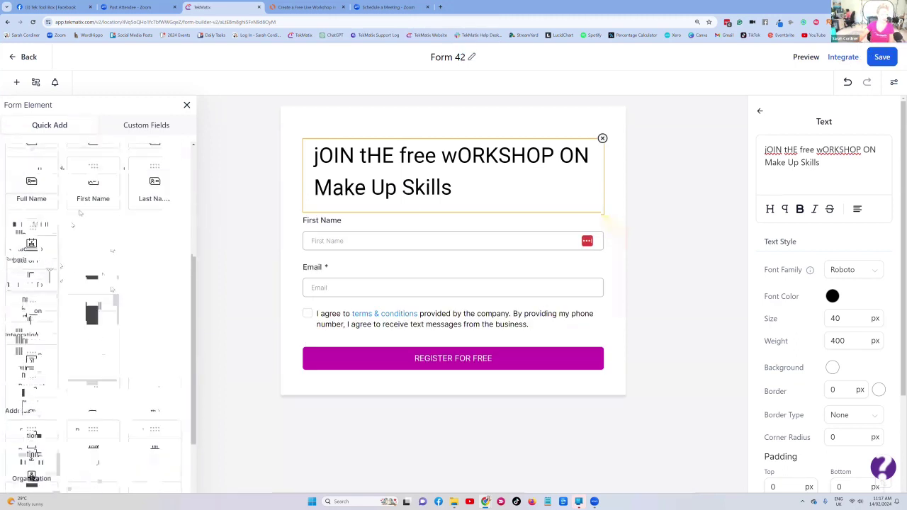
scroll(72, 225, "down", 2)
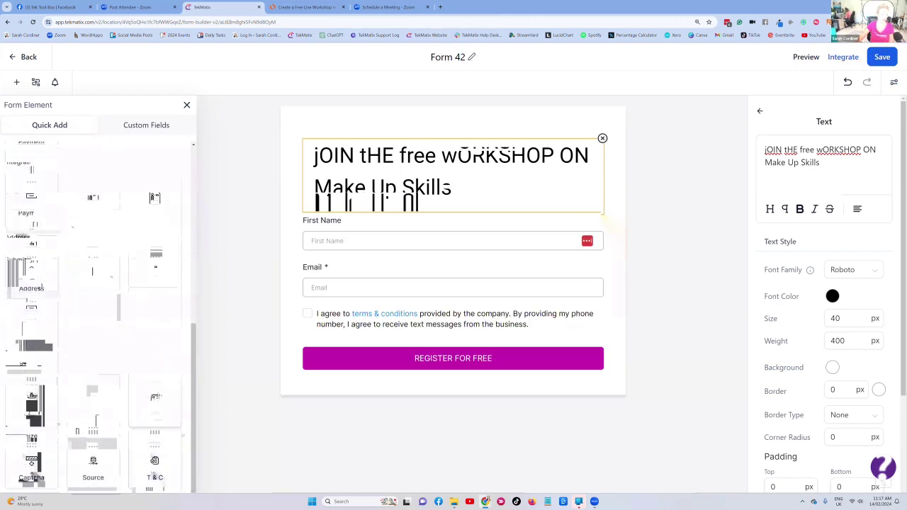
left_click_drag(155, 400, 426, 243)
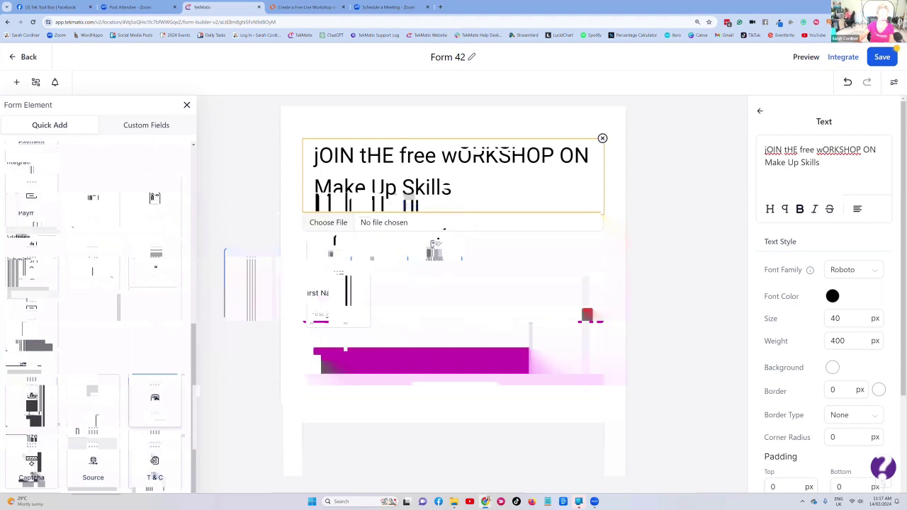
left_click(328, 224)
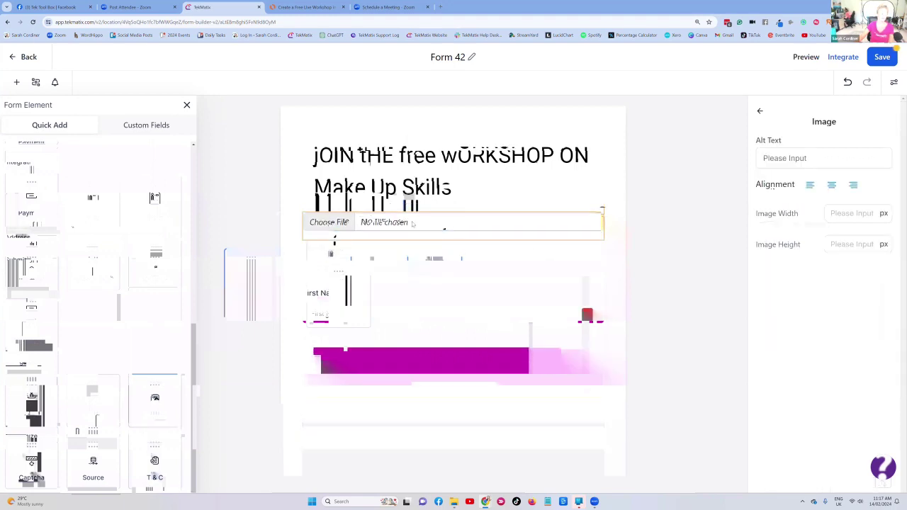
left_click(412, 224)
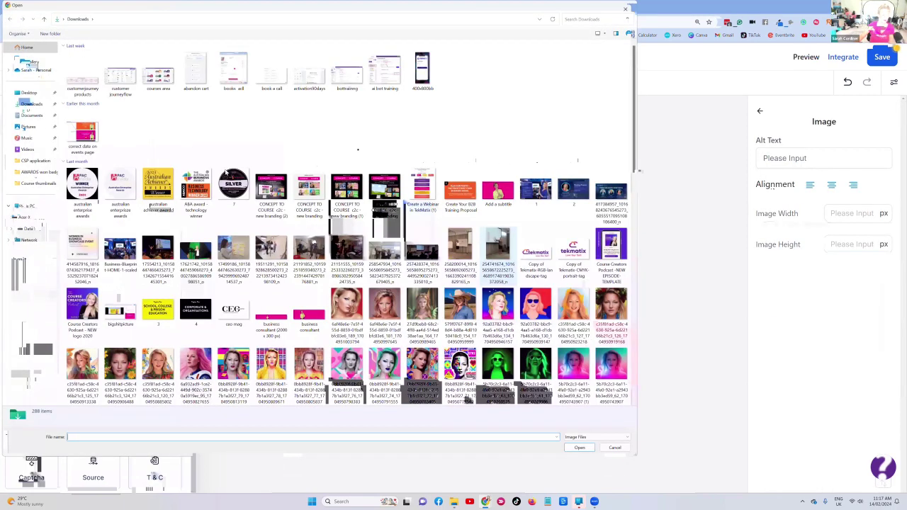
left_click(159, 81)
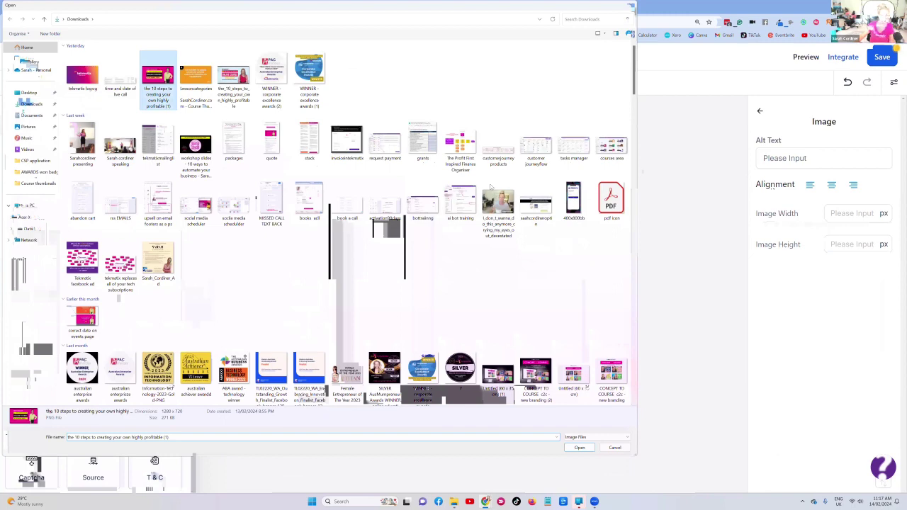
key("Return")
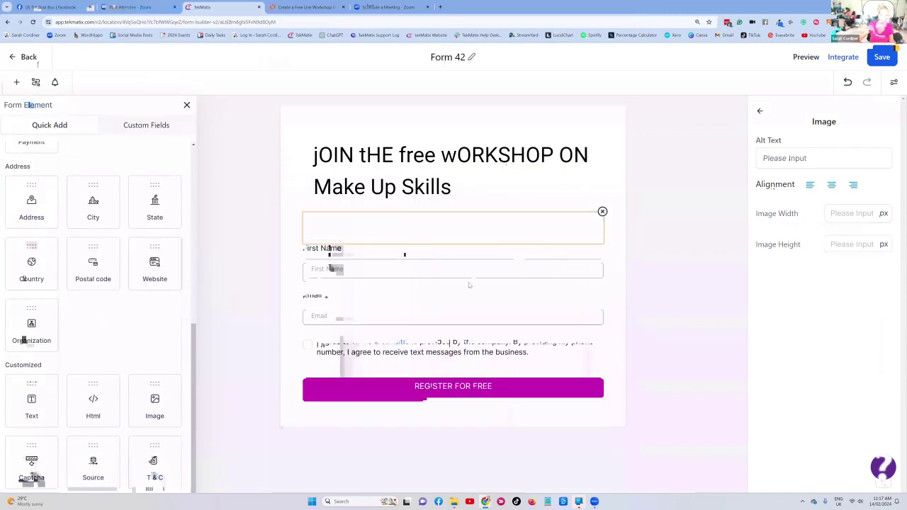
left_click(522, 154)
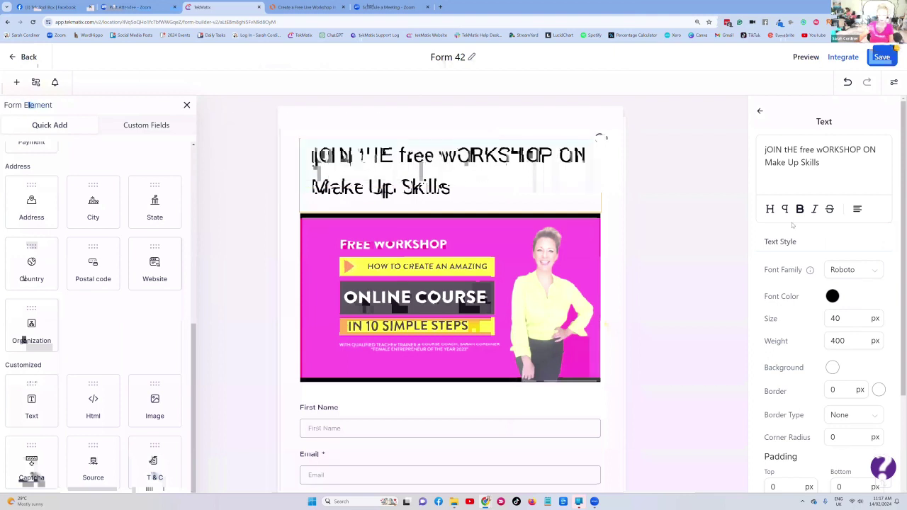
- Set the heading font size to 30 and delete the 'Form 42' title
scroll(824, 202, "down", 2)
left_click(831, 178)
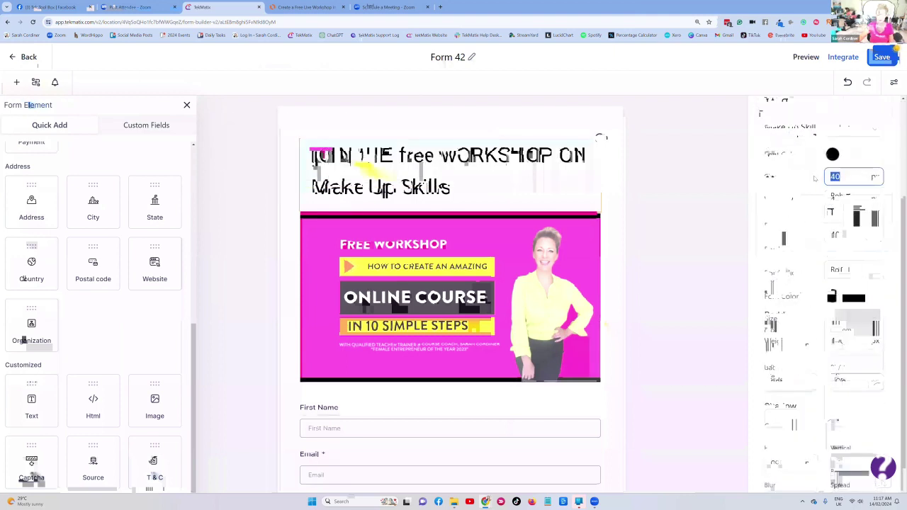
type("30")
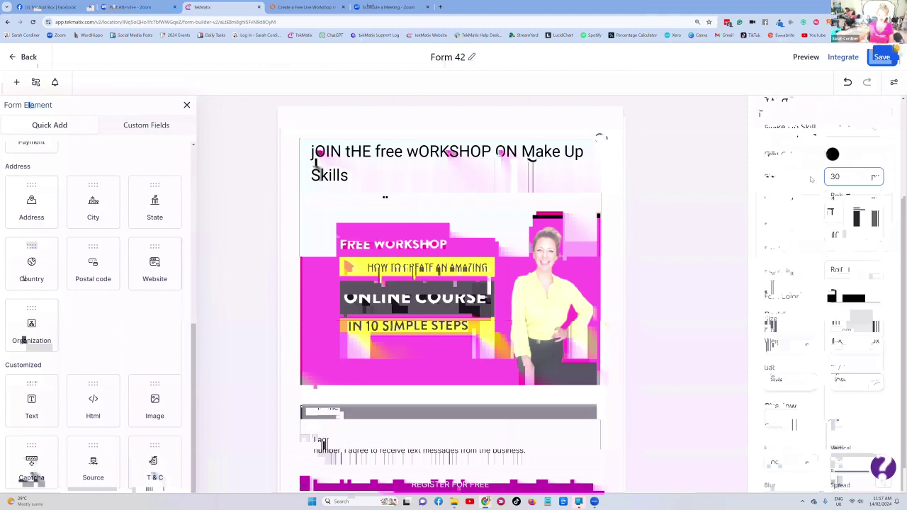
left_click(431, 177)
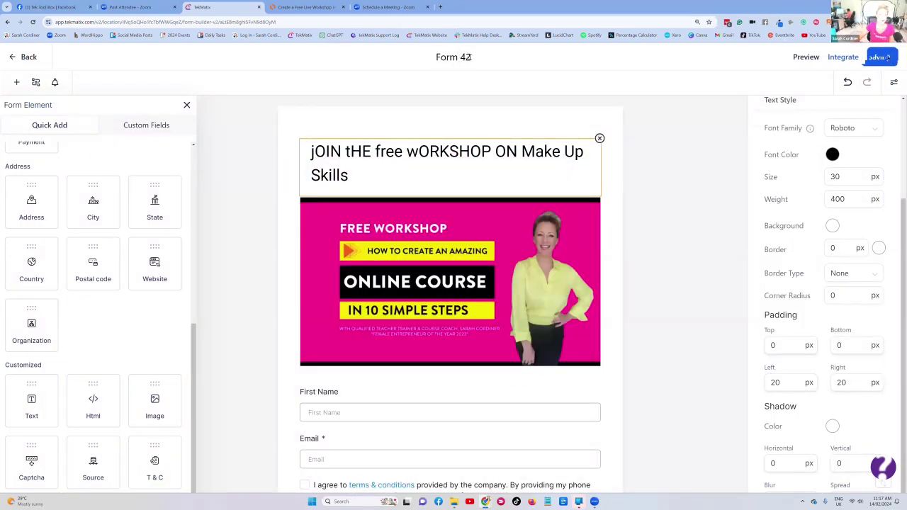
left_click_drag(471, 57, 436, 57)
key("BackSpace")
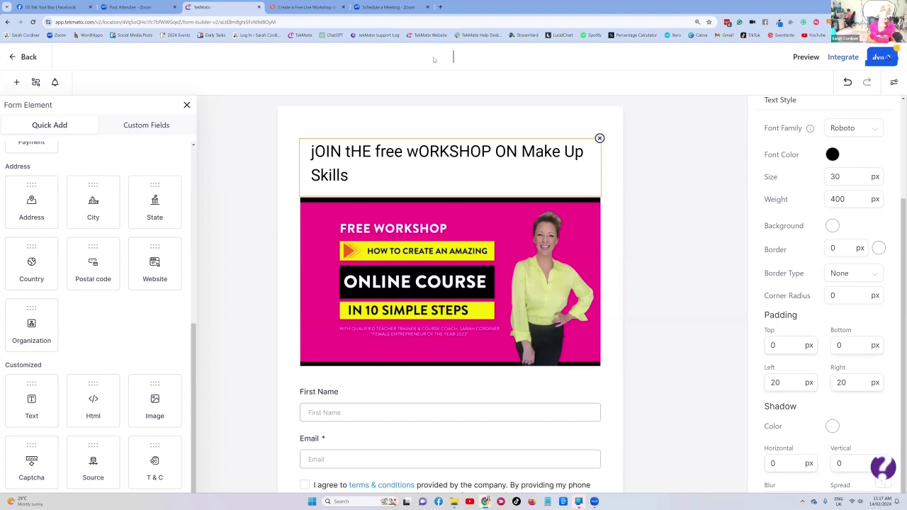
- Title the form 'Opt in form free make up skills webinar' and save it
type("Opt in form free")
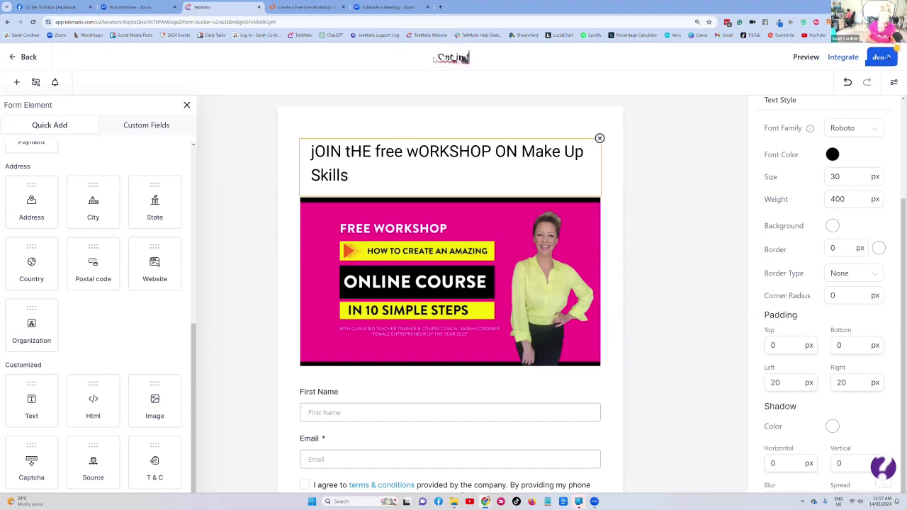
type(" m")
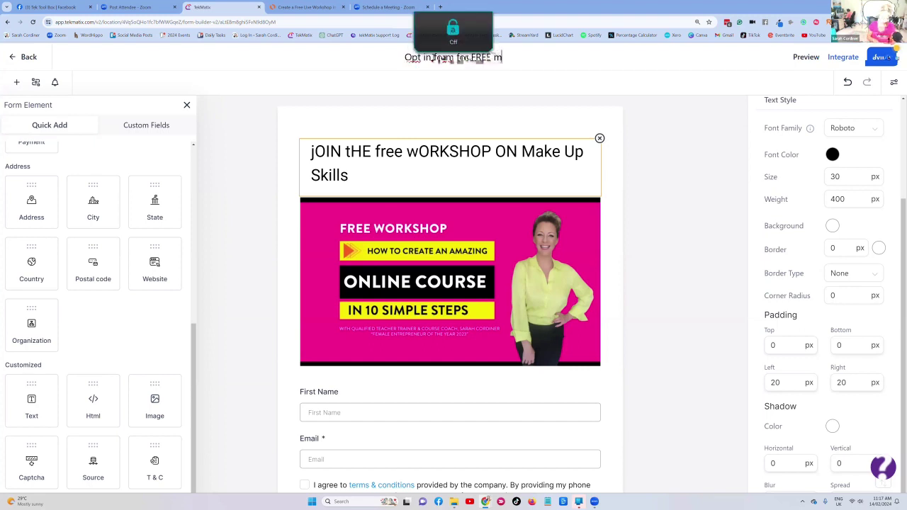
type("ake up skills webinar")
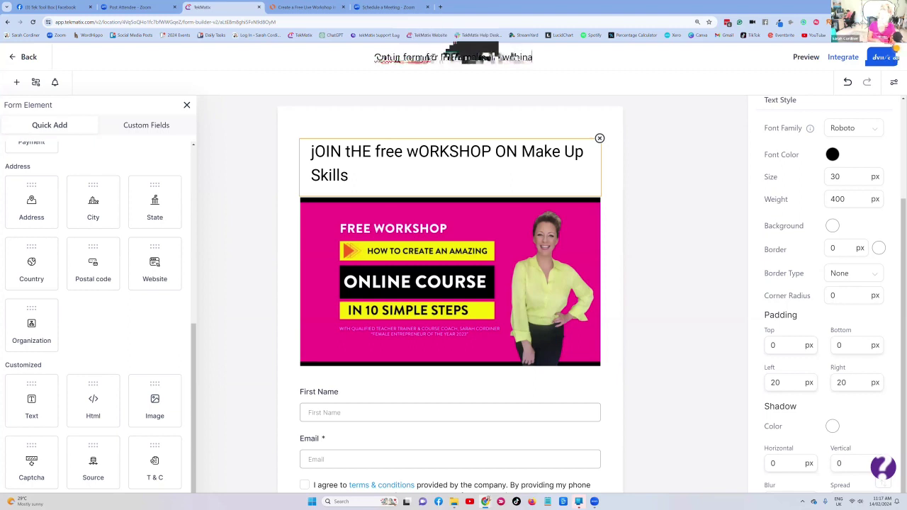
left_click(509, 86)
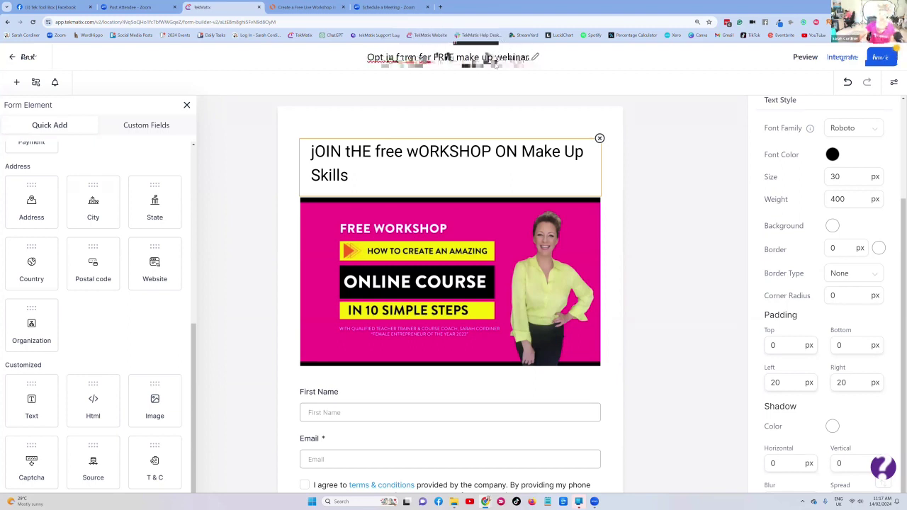
left_click(877, 57)
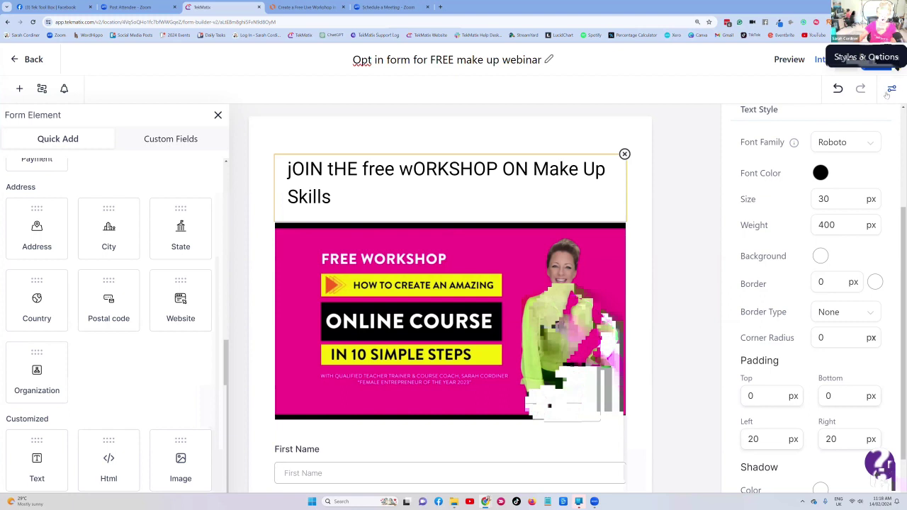
- In the form's Styles & Options, keep Message as the On Submit action
left_click(892, 89)
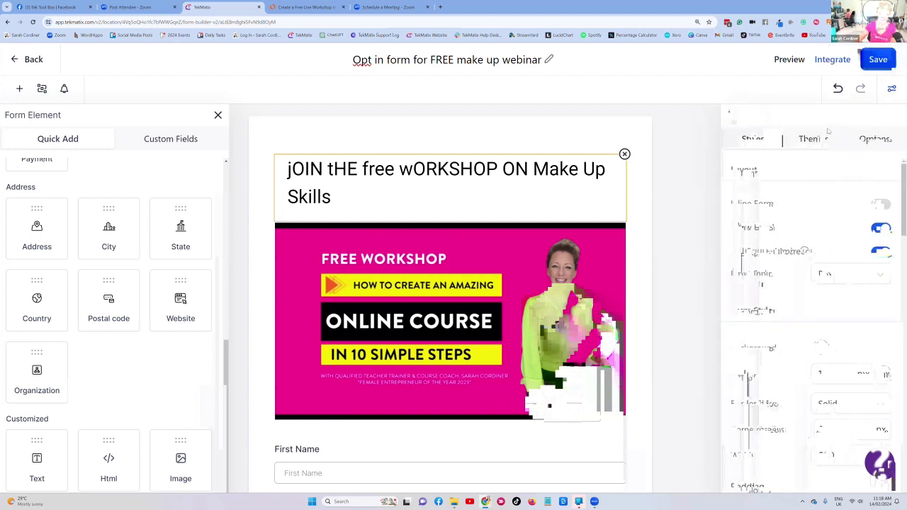
left_click(878, 141)
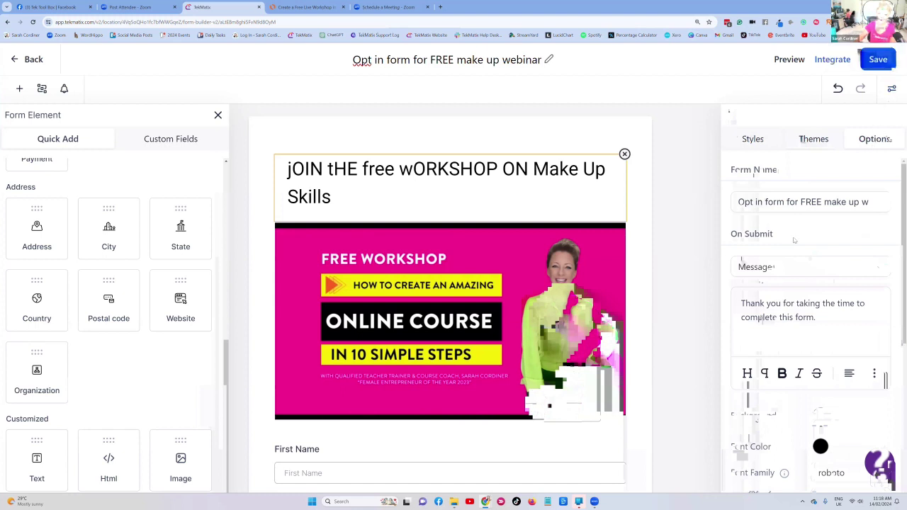
left_click_drag(795, 241, 732, 234)
scroll(831, 217, "down", 1)
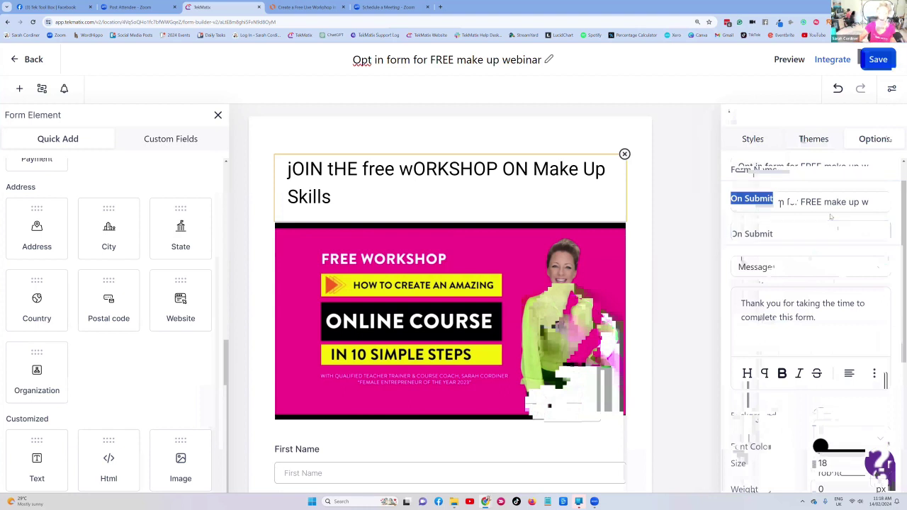
left_click(792, 234)
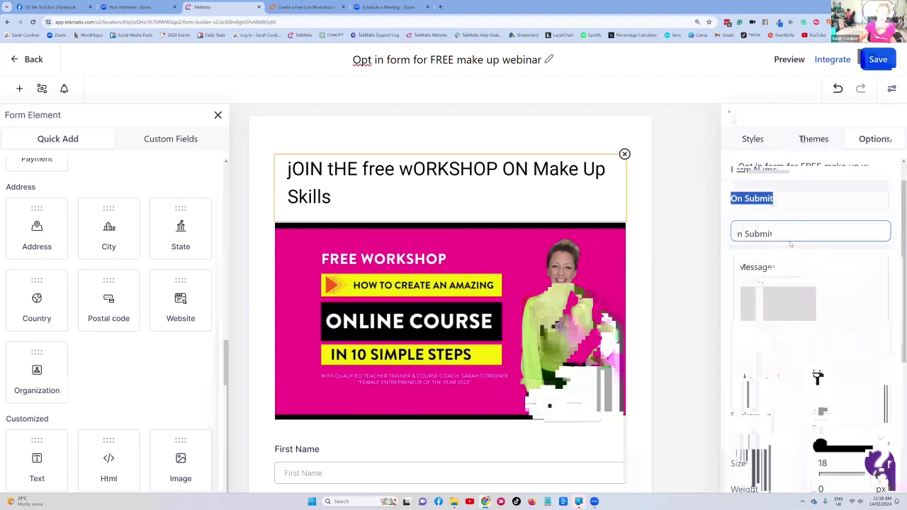
left_click(797, 237)
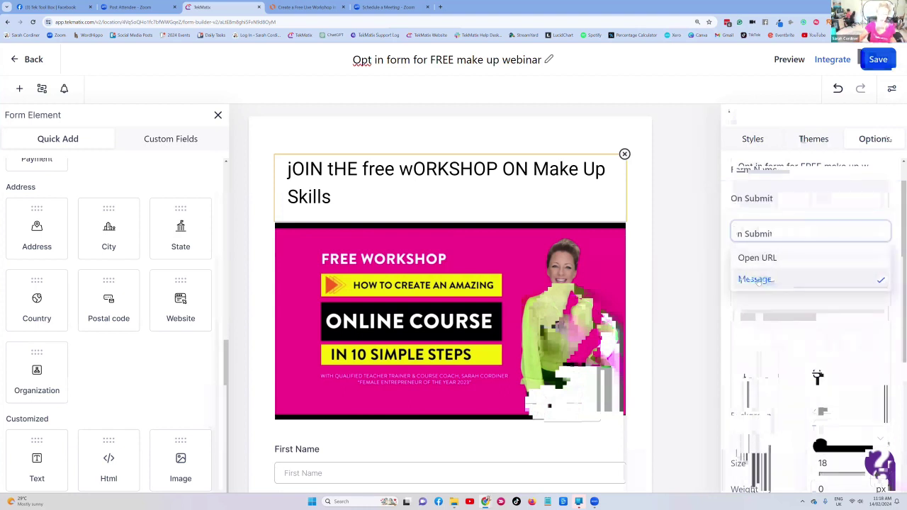
left_click(790, 280)
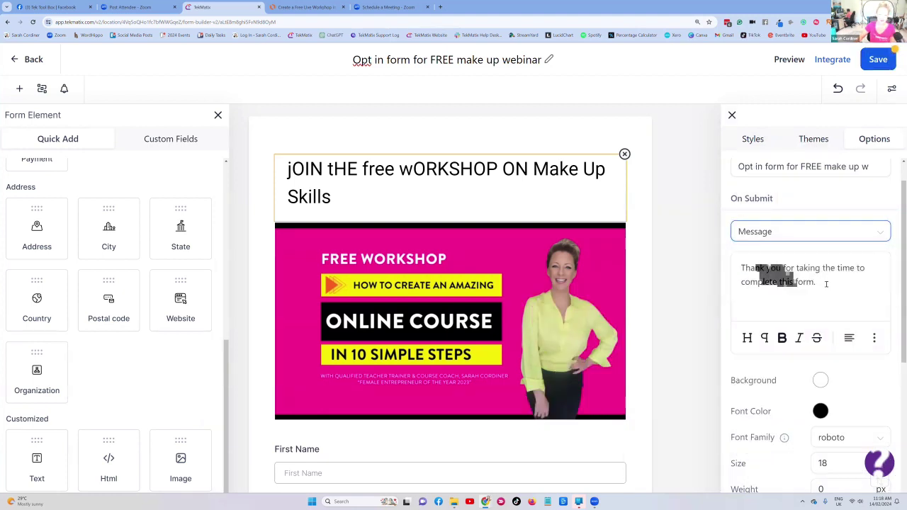
- Replace the submit message with 'thank you! congrats! your form was submitted please check your emails for your zoom link and workshop info' and save
left_click_drag(815, 283, 731, 260)
type("thank")
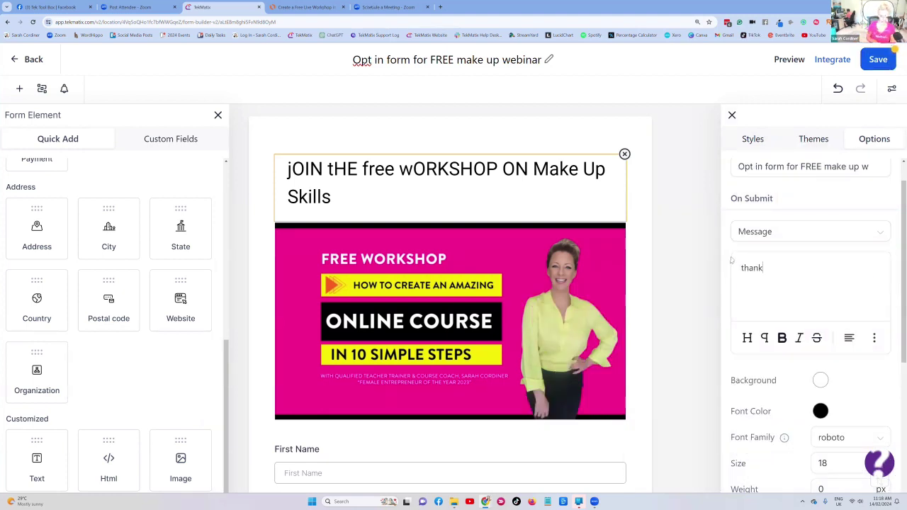
type(" you! congrats")
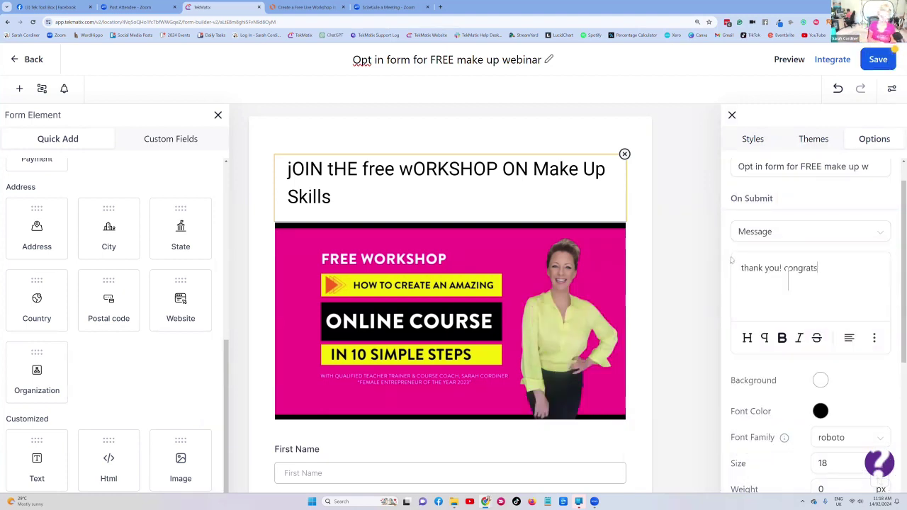
type("! your form w")
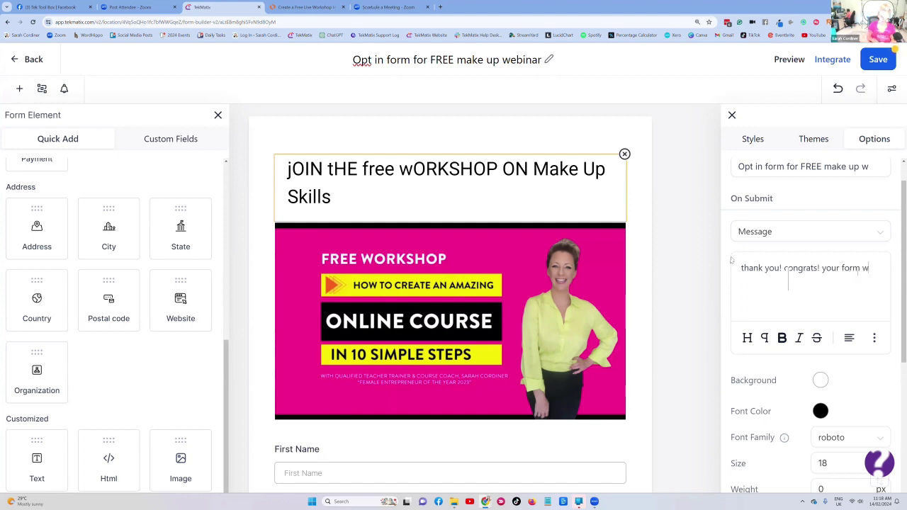
type("as subm")
key("BackSpace")
type("bmitted -")
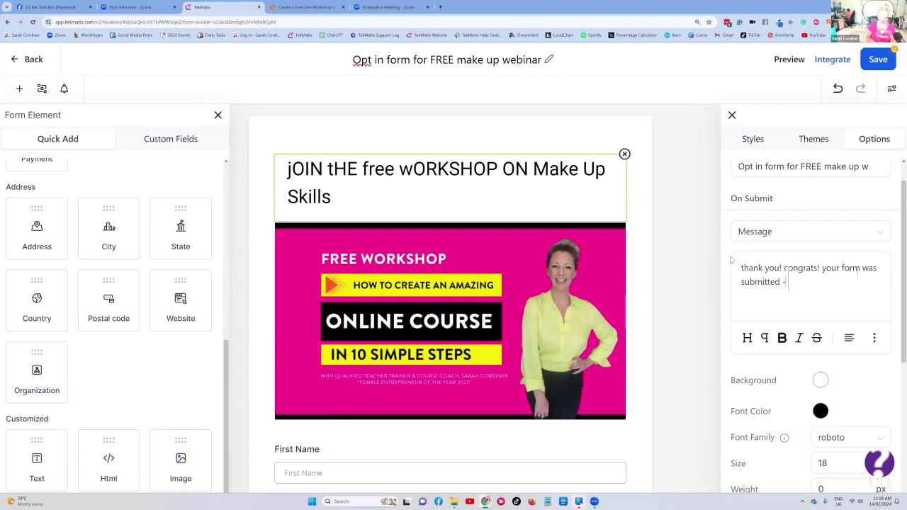
type("please check y")
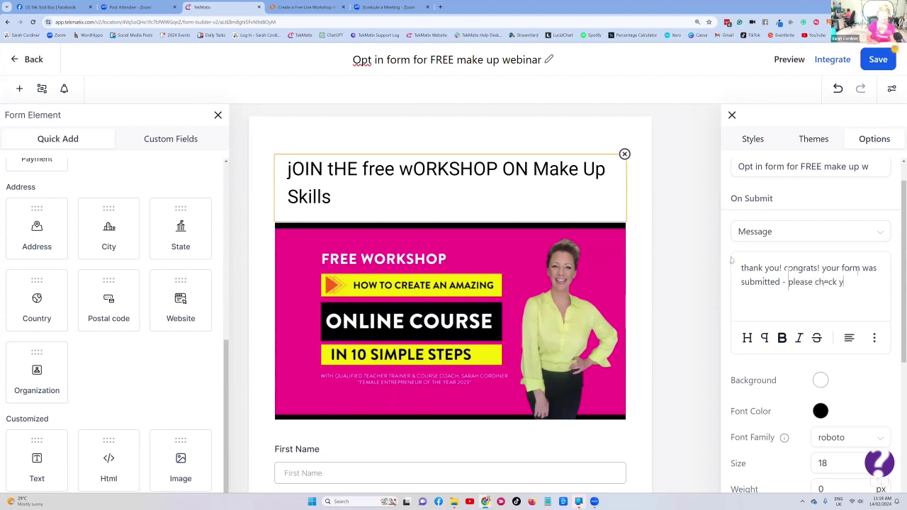
type("our emails for your zoom link an")
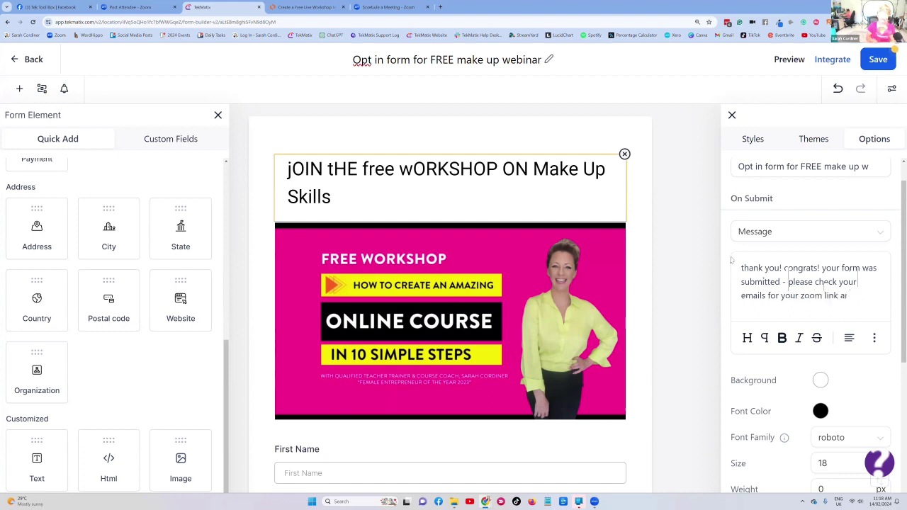
type("d workshop info")
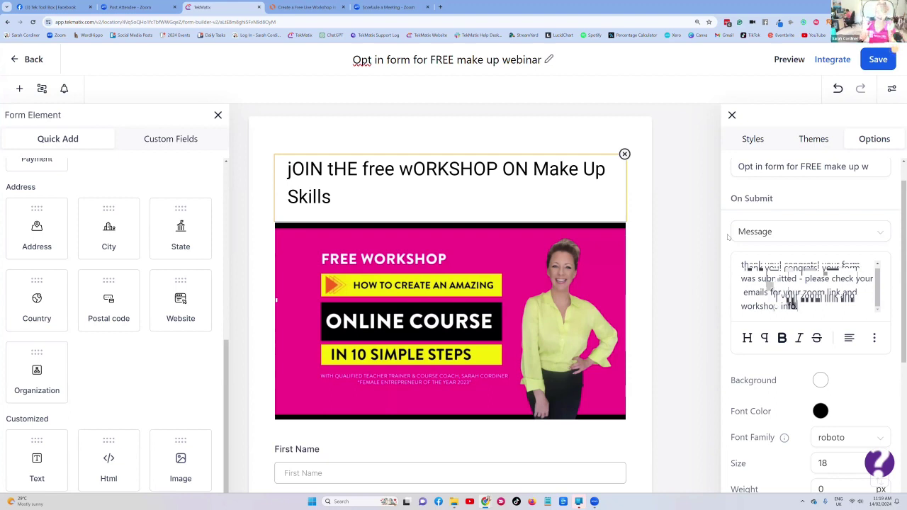
left_click(877, 61)
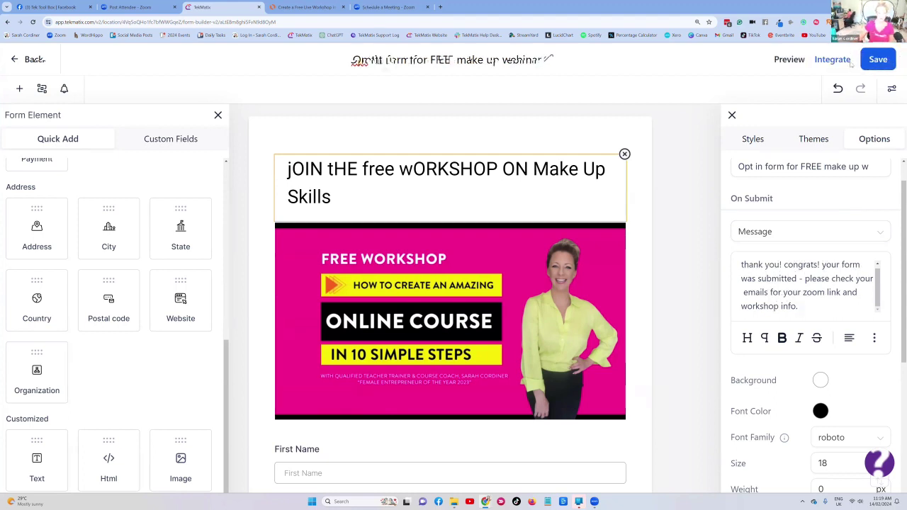
- Set the form's embed layout to Popup, copy its shareable link, and open a new tab
left_click(853, 61)
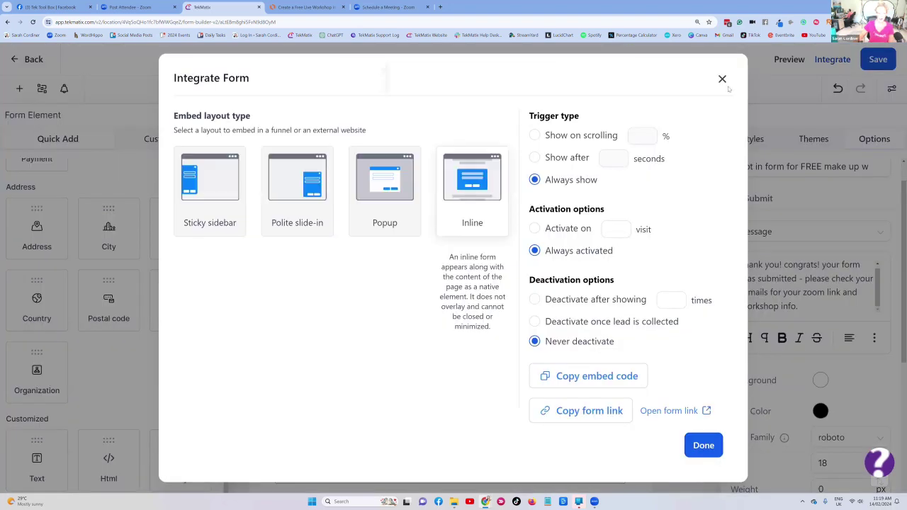
left_click(391, 179)
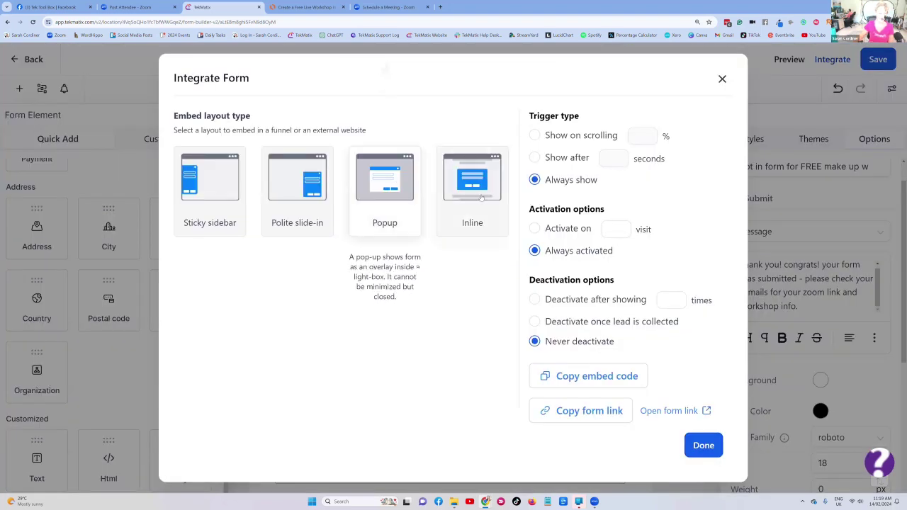
left_click(482, 198)
left_click(398, 192)
left_click(578, 416)
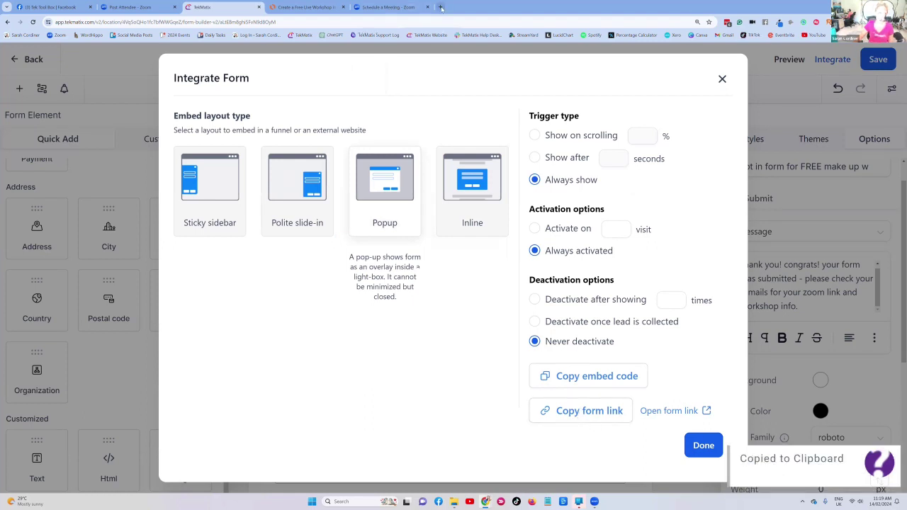
key("ctrl+t")
- Load the form by pasting its copied link into the address bar
left_click(259, 22)
key("ctrl+v")
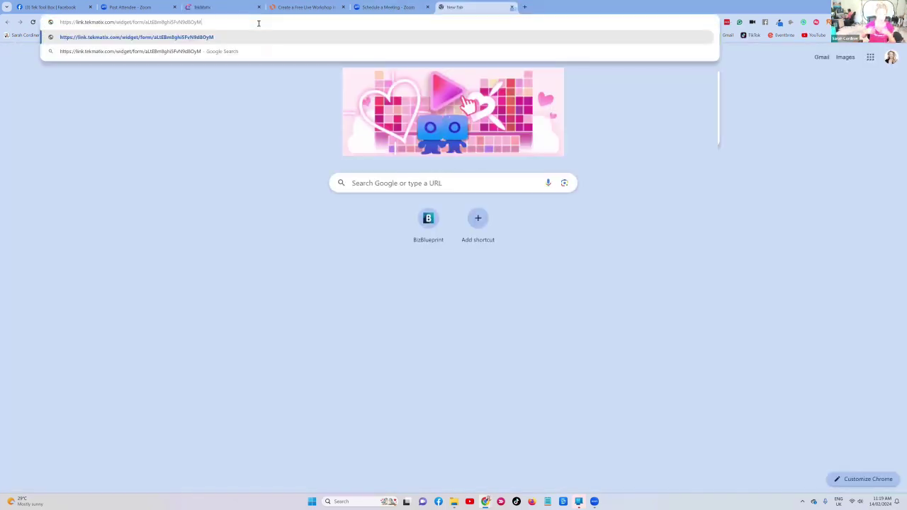
key("Return")
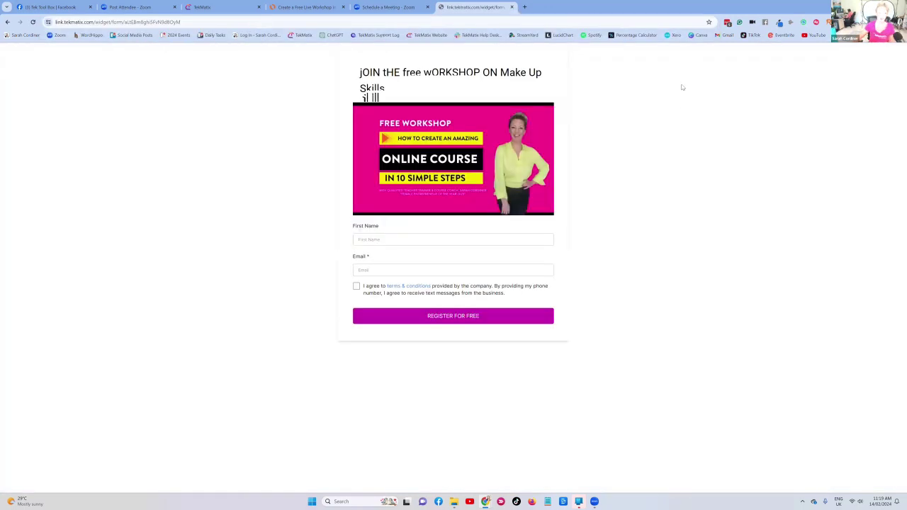
- Submit a test registration with a first name, an email and the terms box ticked
left_click(409, 239)
type("sarah")
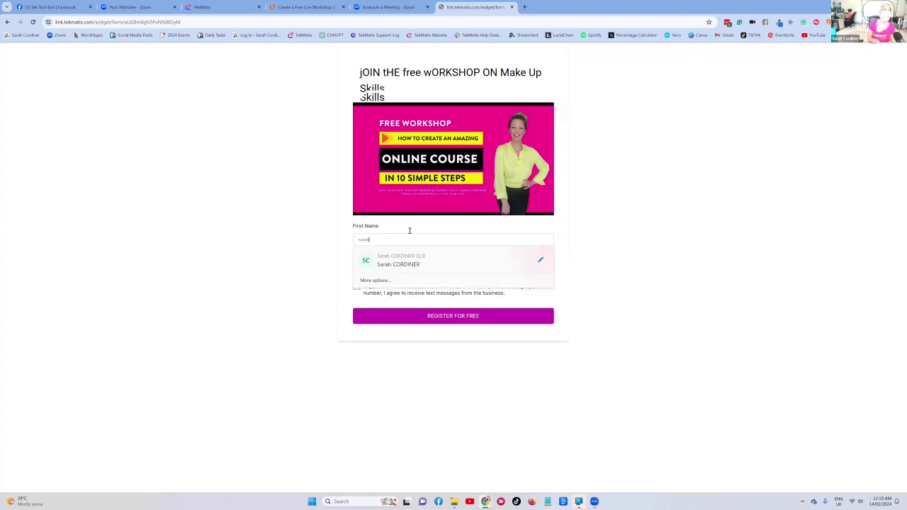
left_click(378, 272)
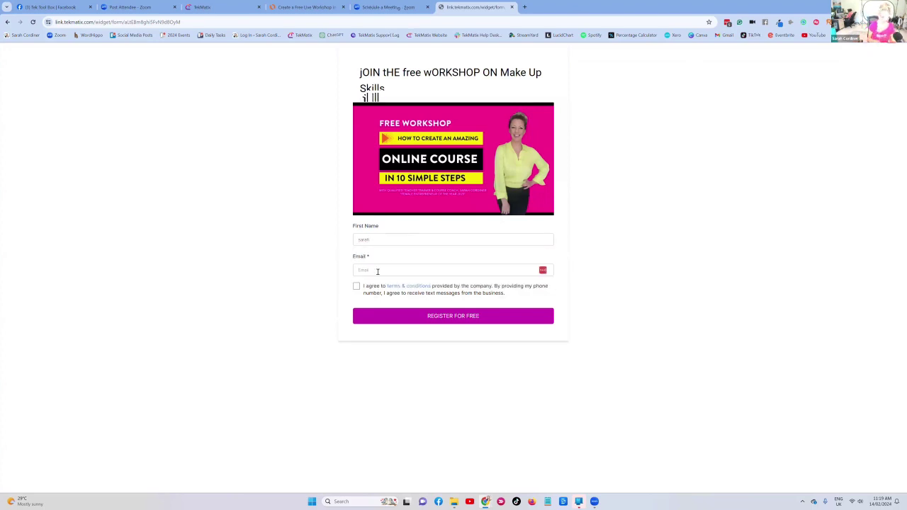
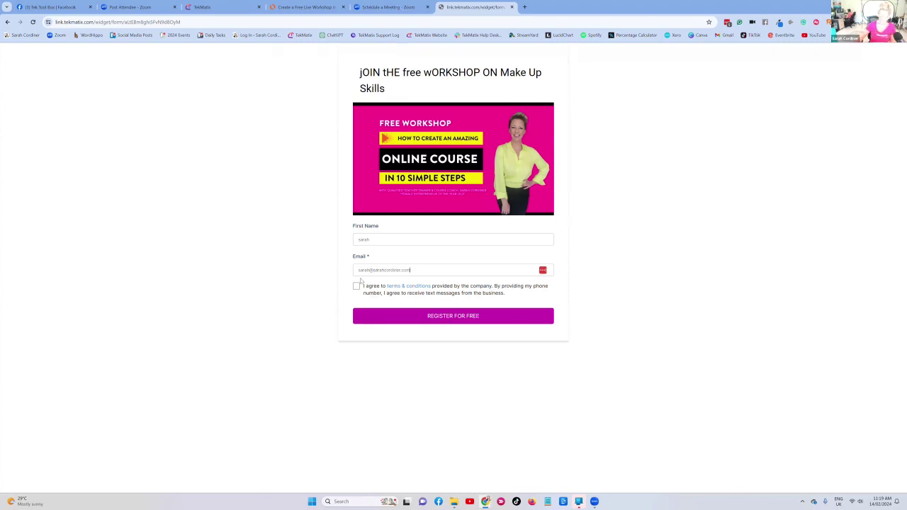
left_click(357, 285)
left_click(438, 320)
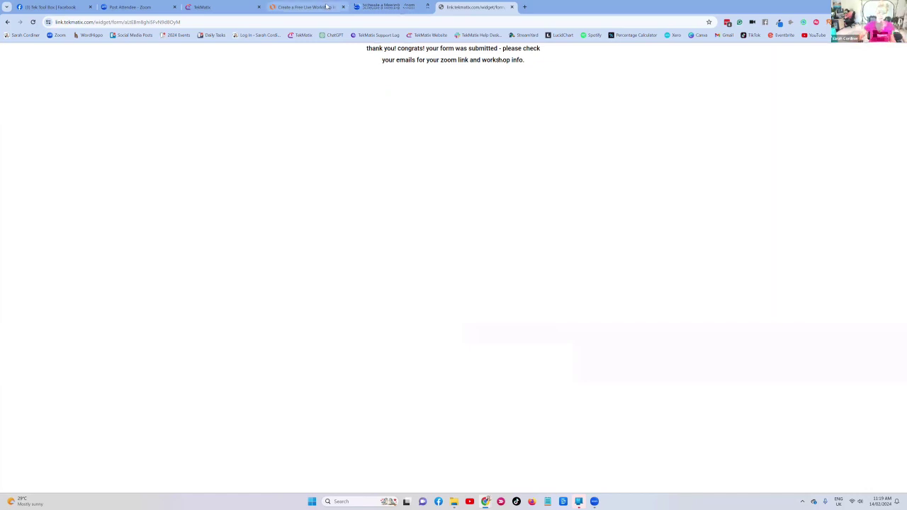
key("ctrl+shift+Tab")
key("ctrl+shift+Tab")
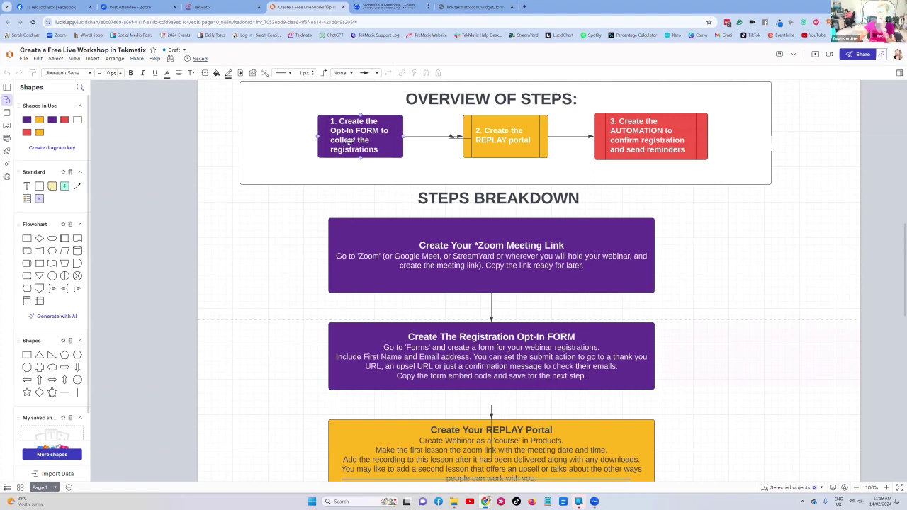
- Review the Lucidchart workshop plan's REPLAY portal step, then return to the TekMatix form builder
key("ctrl+Tab")
key("ctrl+Tab")
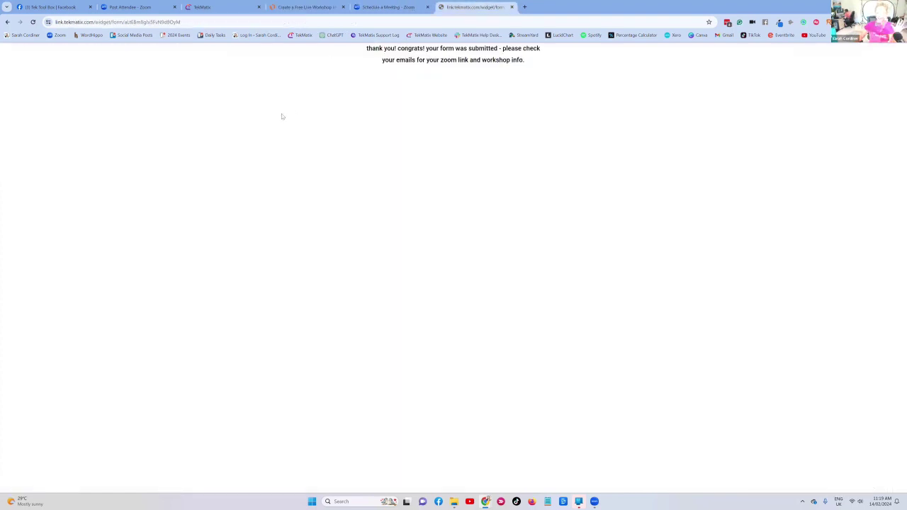
left_click(205, 22)
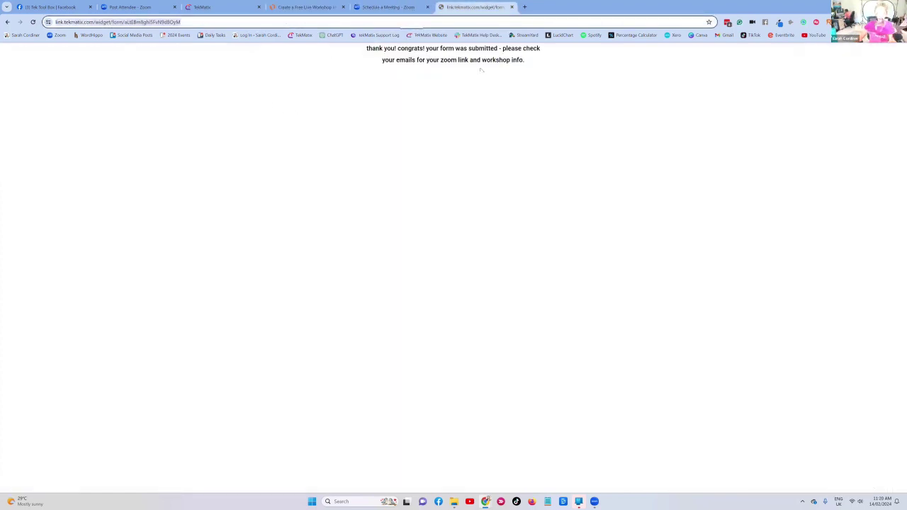
left_click(283, 7)
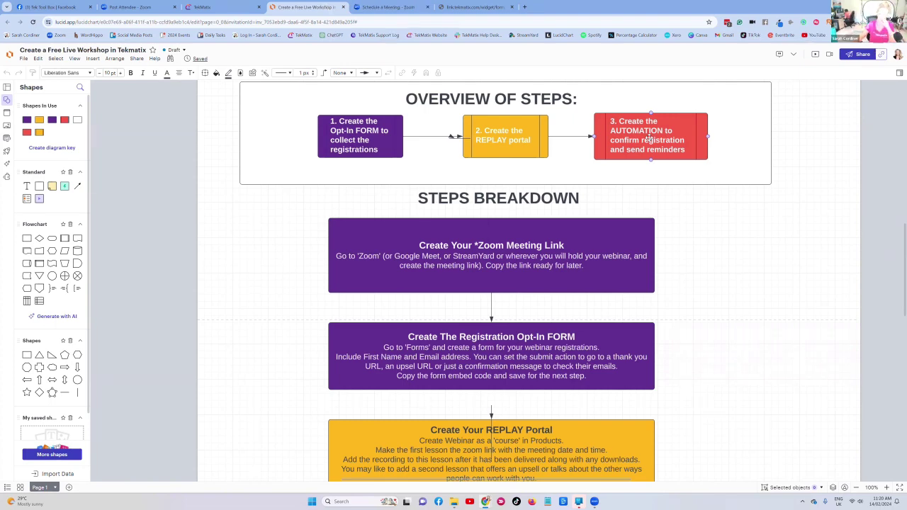
left_click(521, 136)
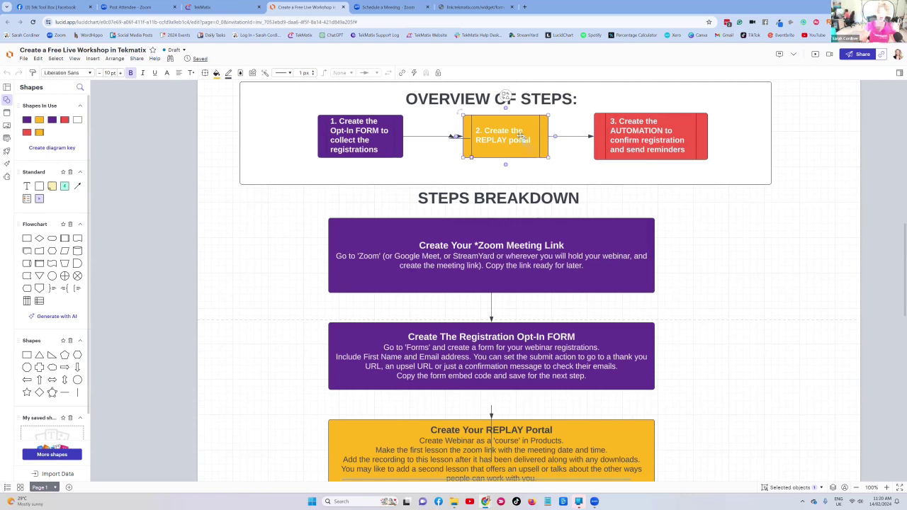
left_click(205, 7)
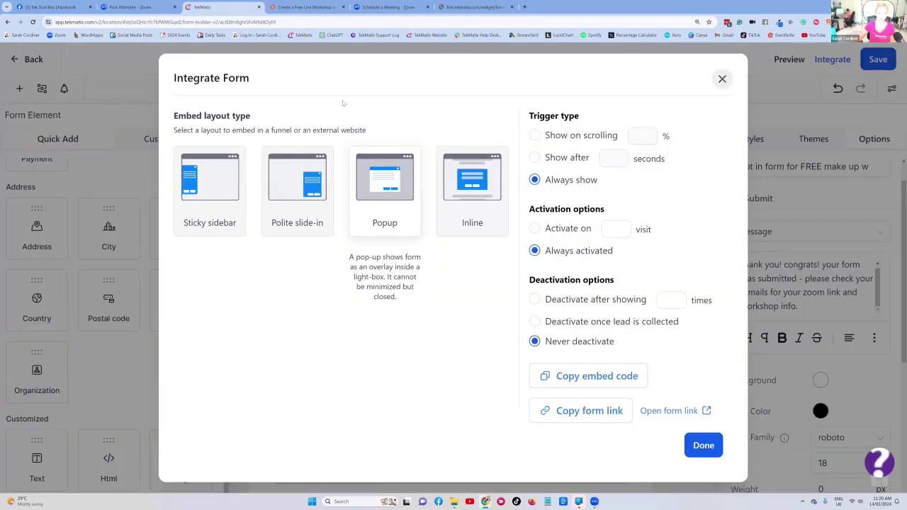
left_click(18, 62)
- Go to Courses & Membership products and start a new Build your own product from scratch
left_click(17, 61)
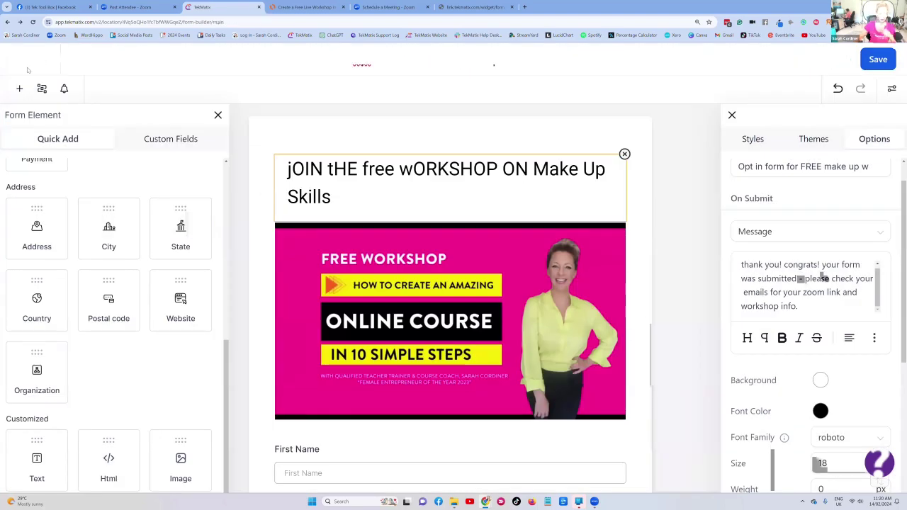
scroll(15, 225, "down", 2)
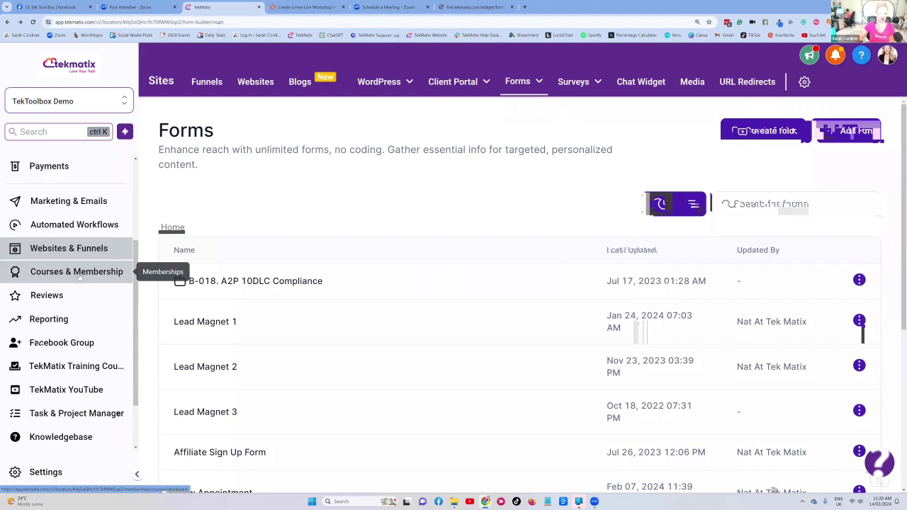
left_click(80, 278)
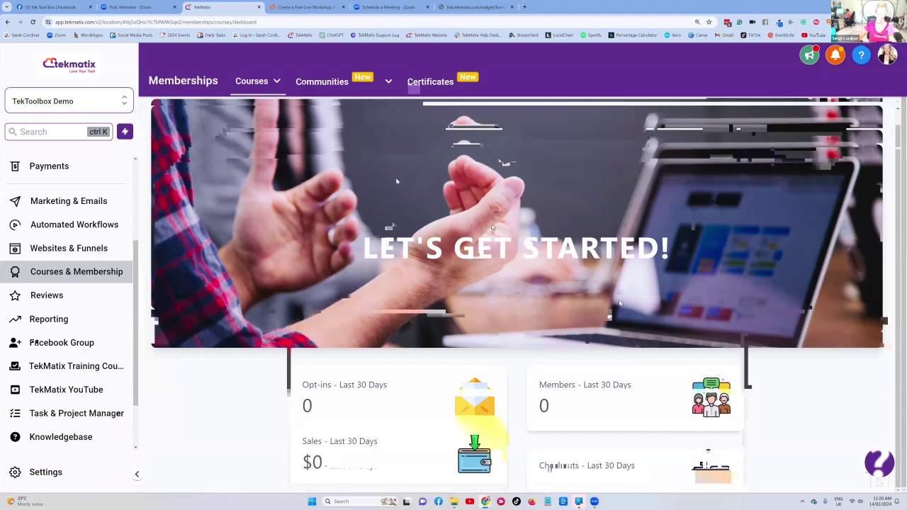
left_click(248, 82)
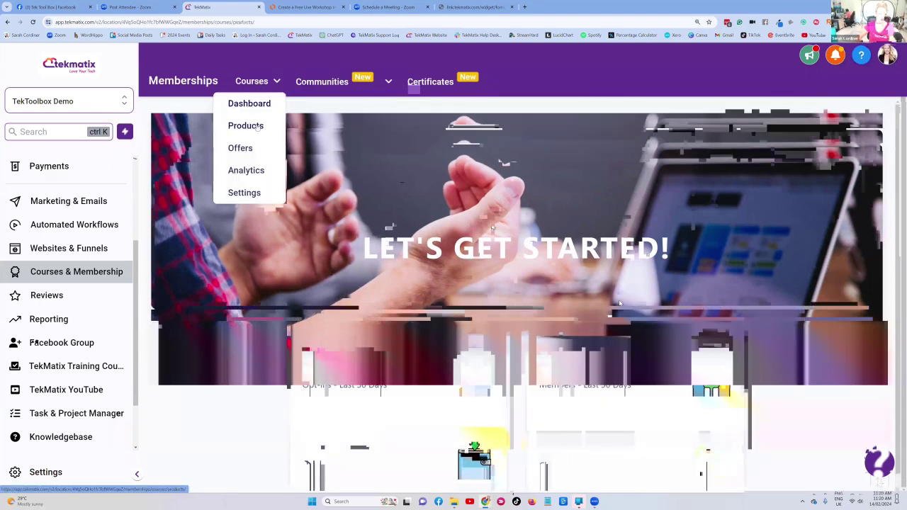
left_click(255, 128)
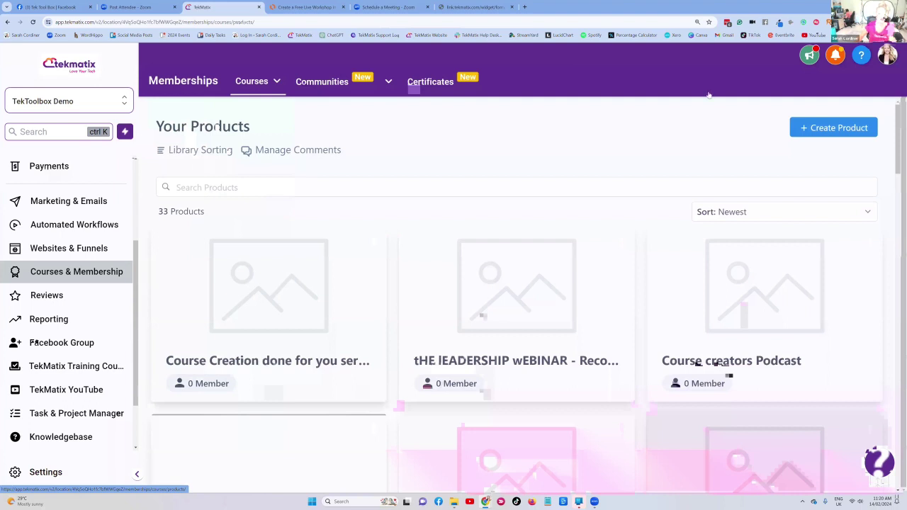
left_click(830, 130)
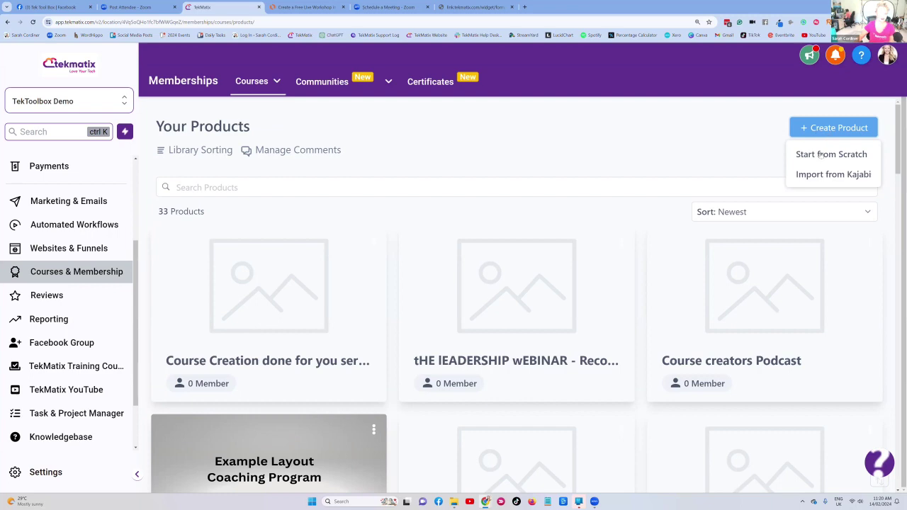
left_click(821, 155)
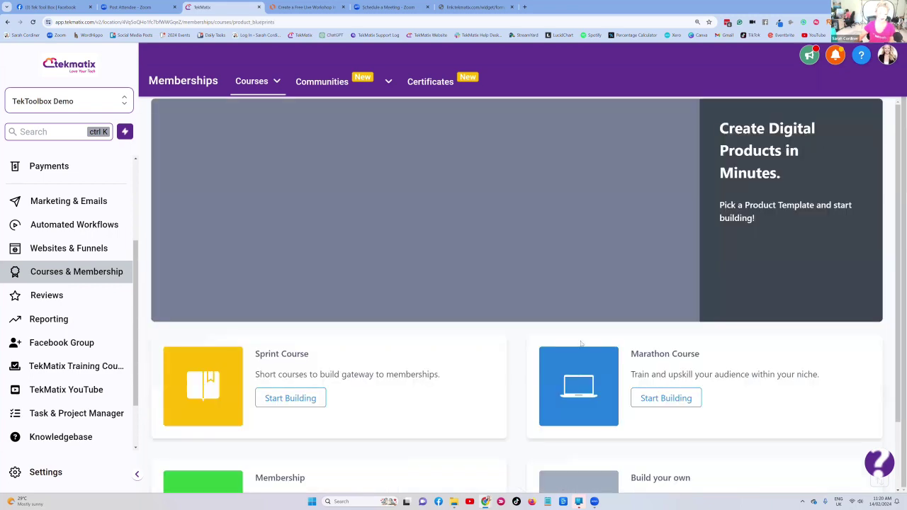
left_click(667, 441)
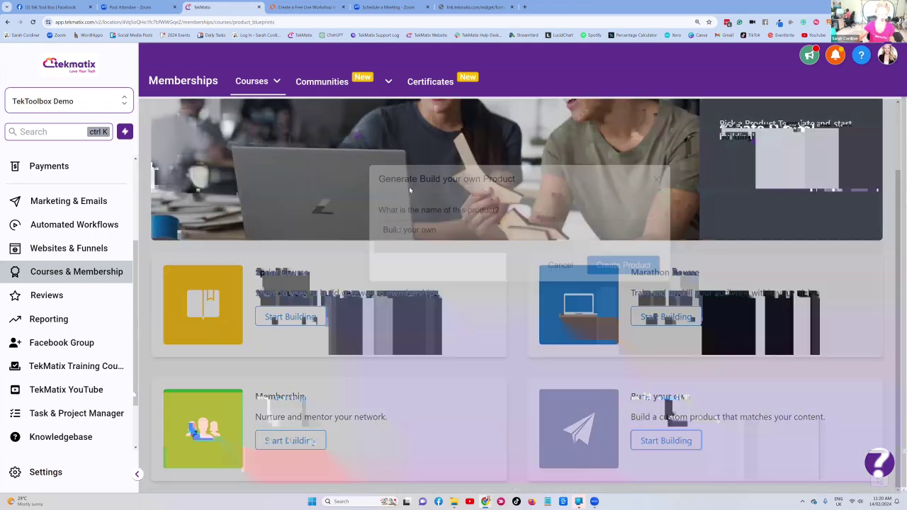
- Name the new product 'FREE Workshop - Make Up Skills' and create it
left_click_drag(434, 230, 353, 234)
key("BackSpace")
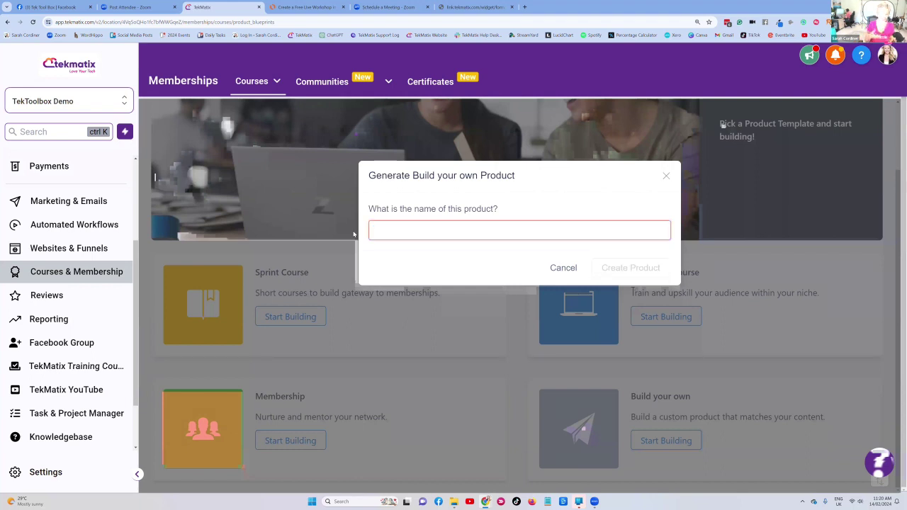
type("FREE ")
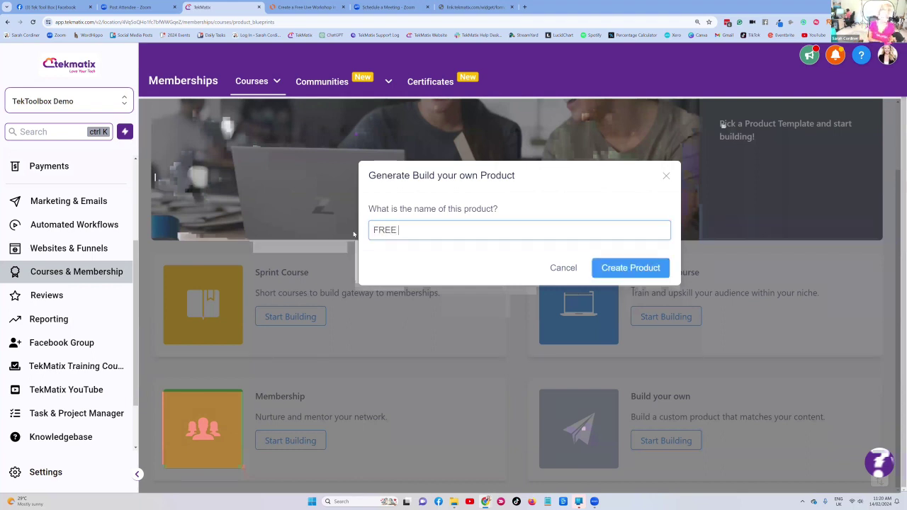
type("Workshop - Make Up Skills")
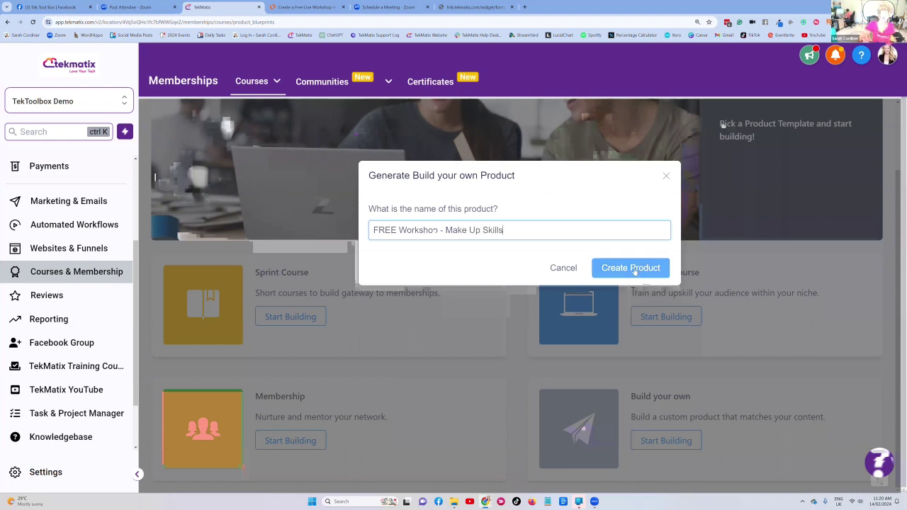
left_click(635, 268)
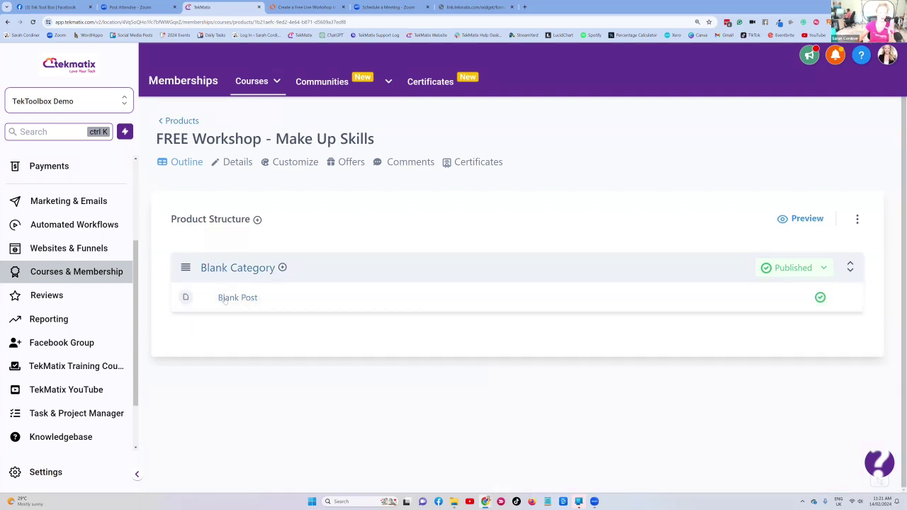
- Retitle Blank Category 'FREE Workshop - Make Up Skills' and upload the pink workshop image as its thumbnail
left_click_drag(388, 139, 159, 141)
key("ctrl+c")
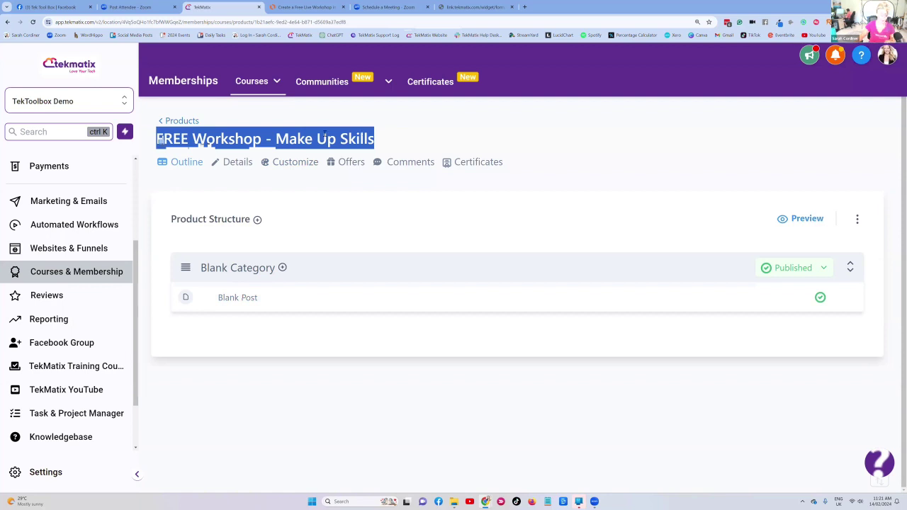
left_click(252, 268)
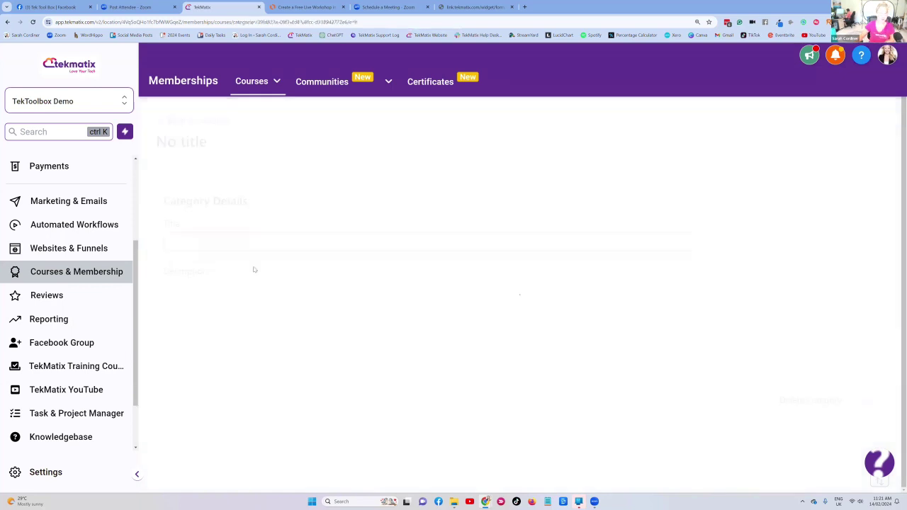
triple_click(242, 249)
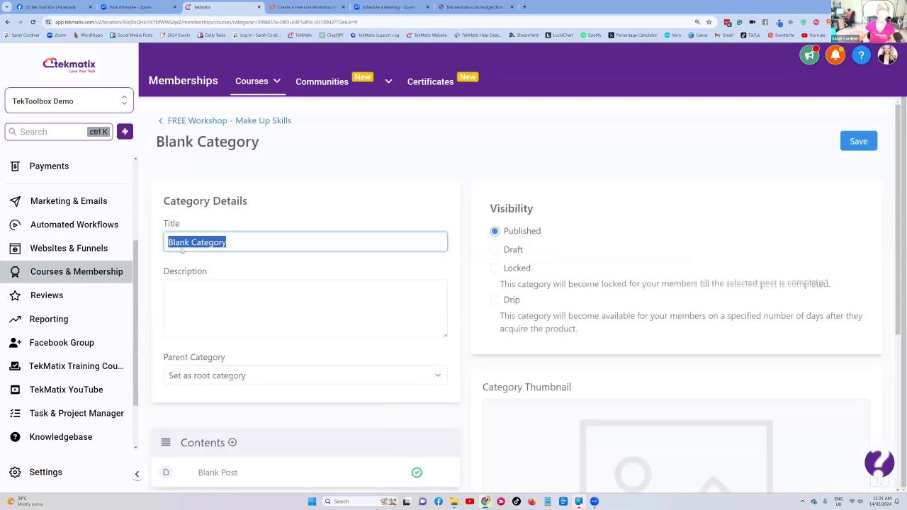
key("ctrl+v")
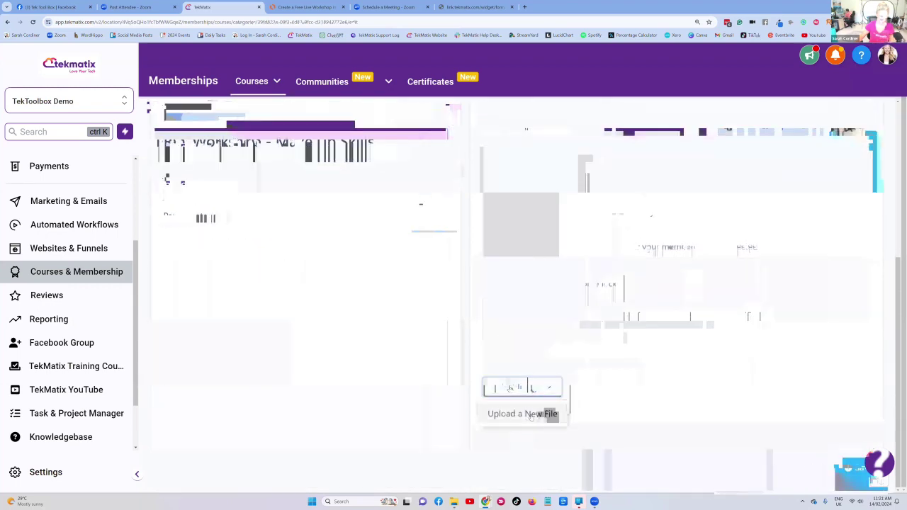
left_click(532, 416)
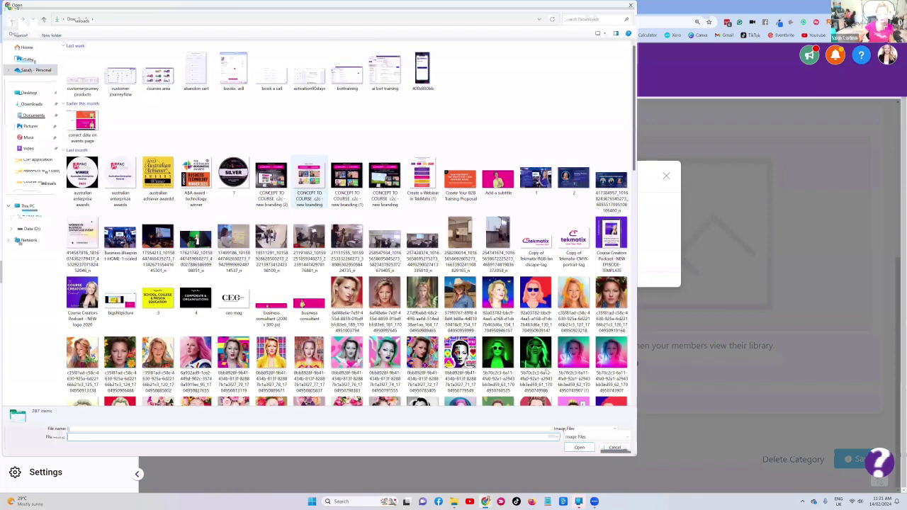
double_click(536, 376)
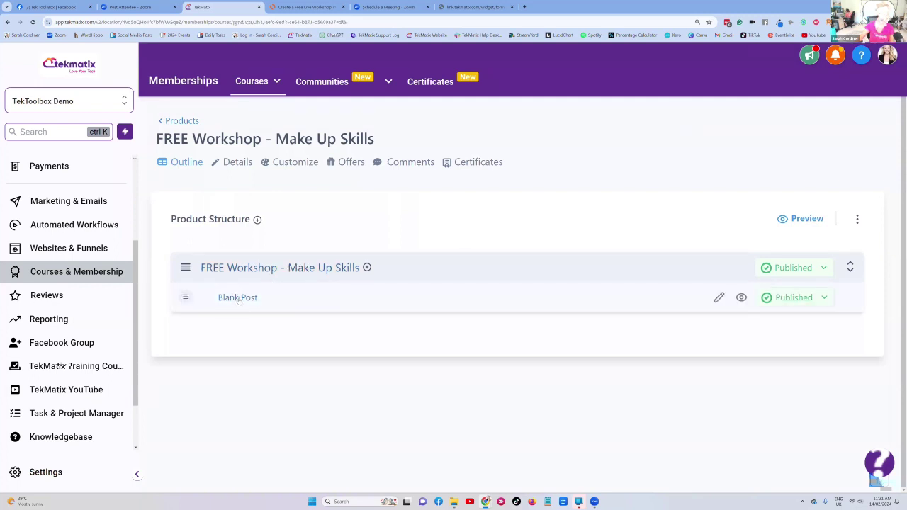
- Append ' - Workshop Recording Here + Date, Time and Zoom Link' to the Blank Post's title
left_click(239, 301)
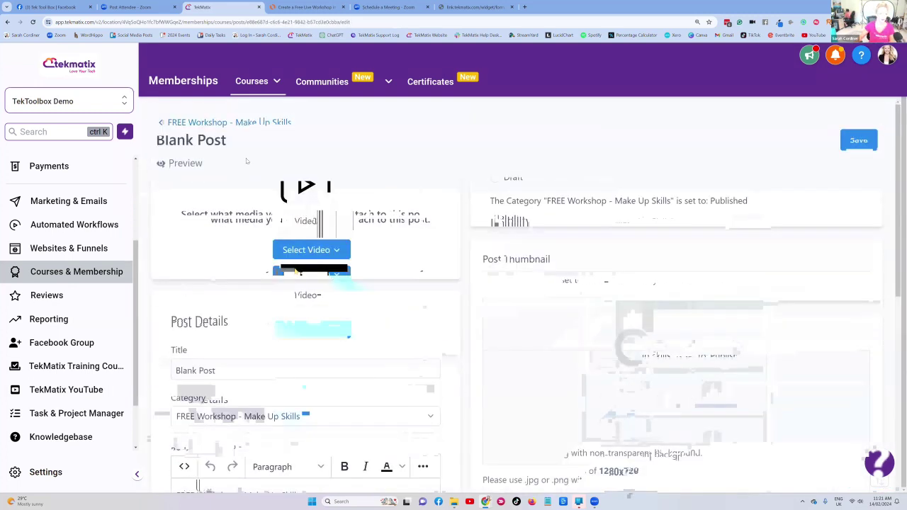
key("ctrl+minus")
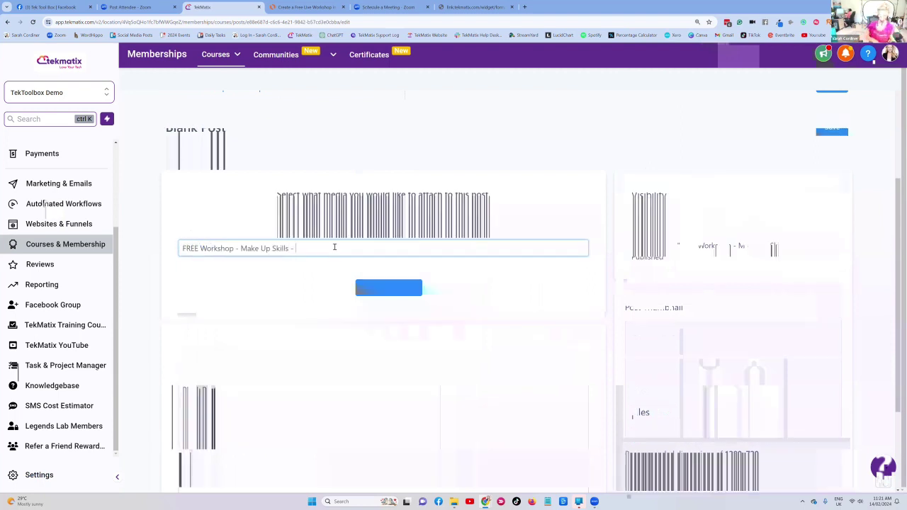
type("Workshop Recording")
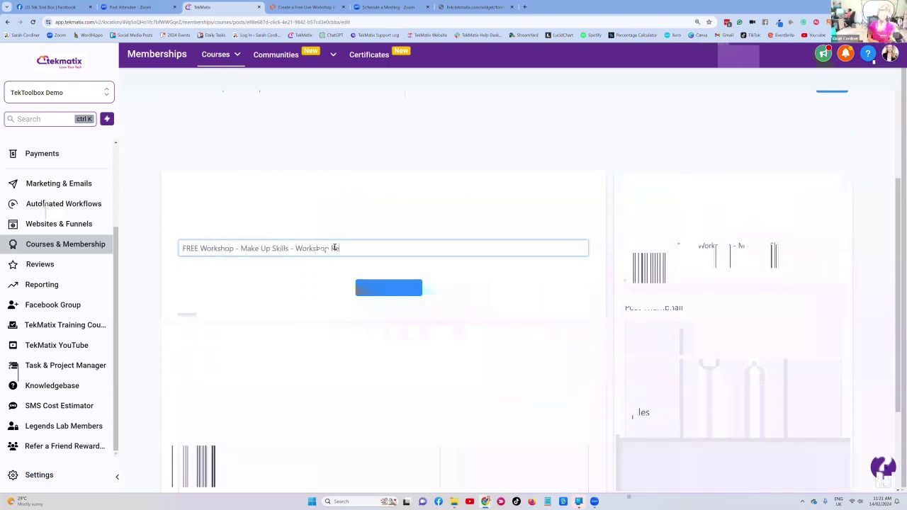
type(" Here")
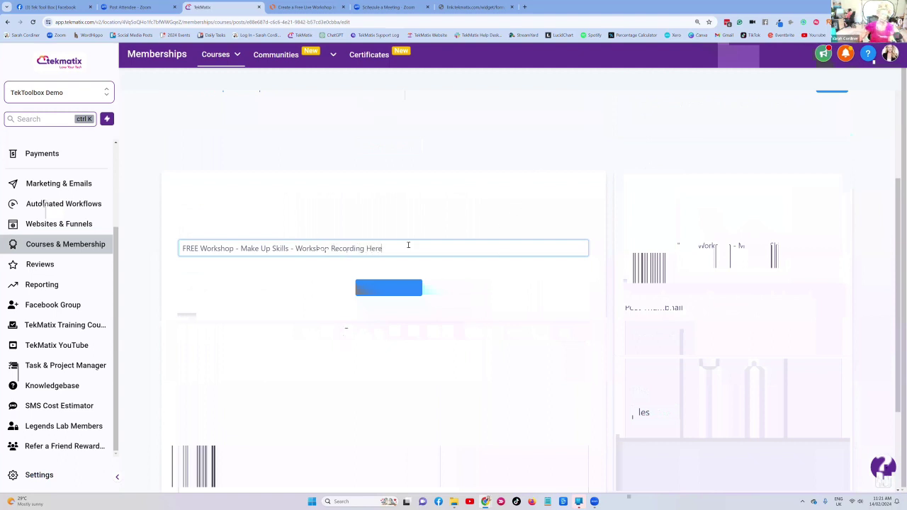
scroll(507, 235, "down", 3)
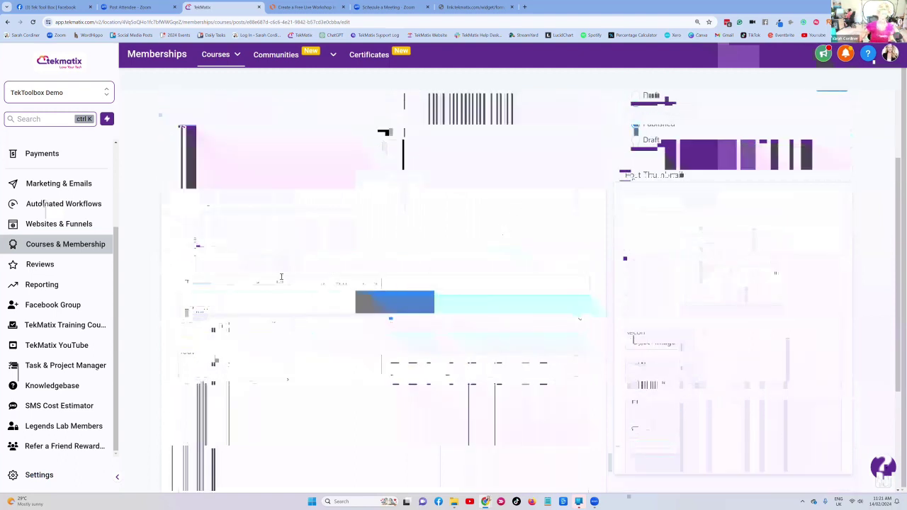
type("t")
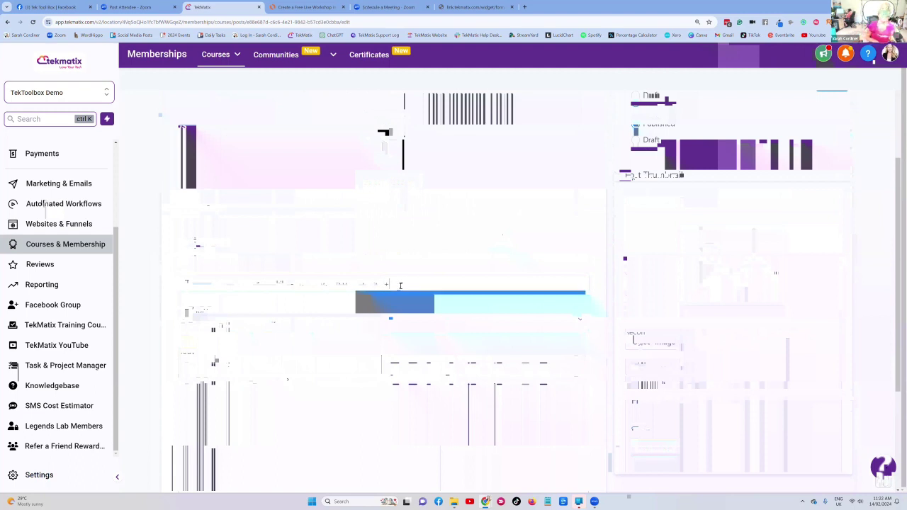
type("Date, Time an")
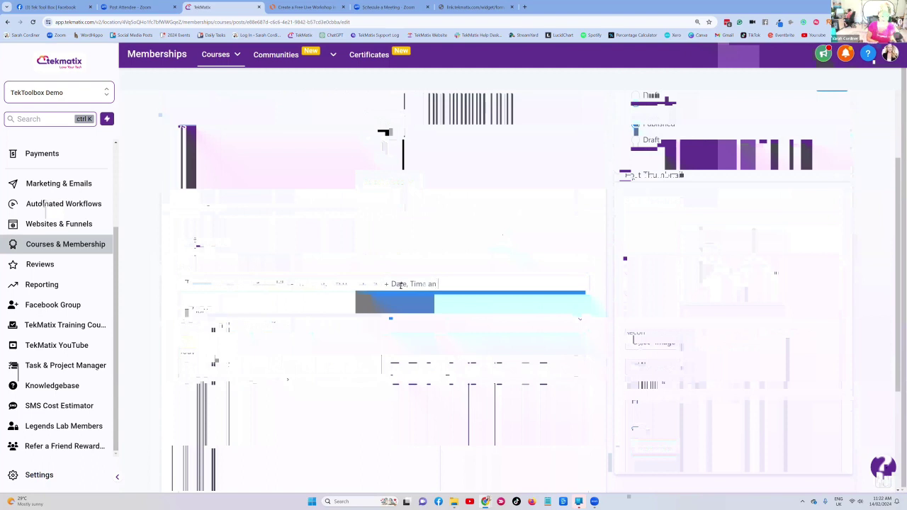
type("d Zoom Link")
scroll(595, 203, "up", 1)
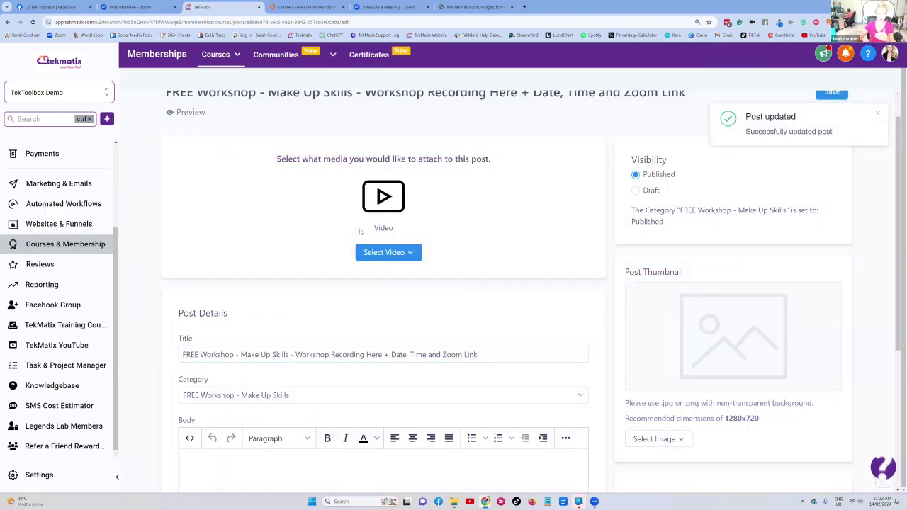
left_click(386, 8)
scroll(30, 212, "down", 1)
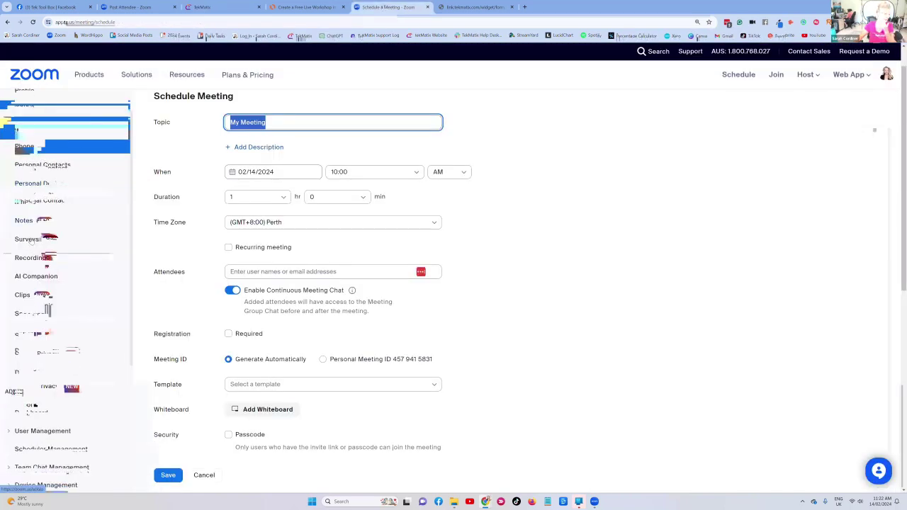
left_click(30, 258)
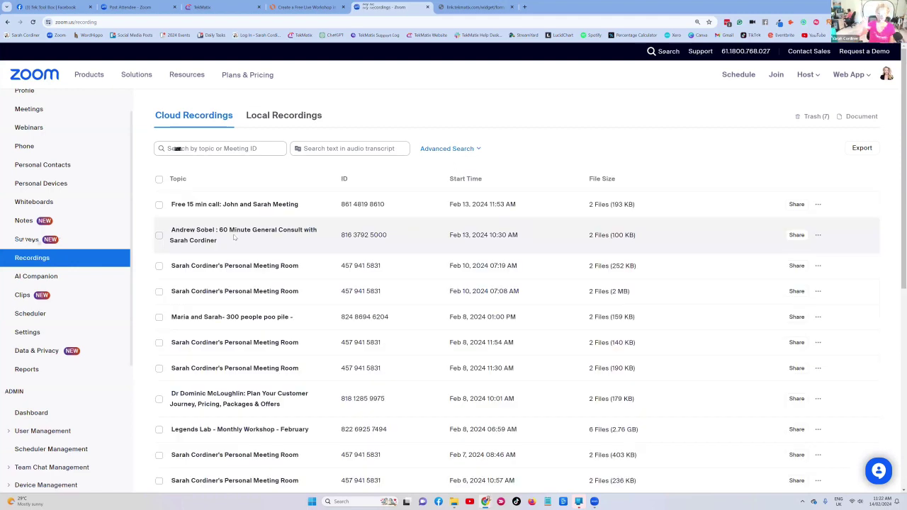
scroll(228, 234, "down", 5)
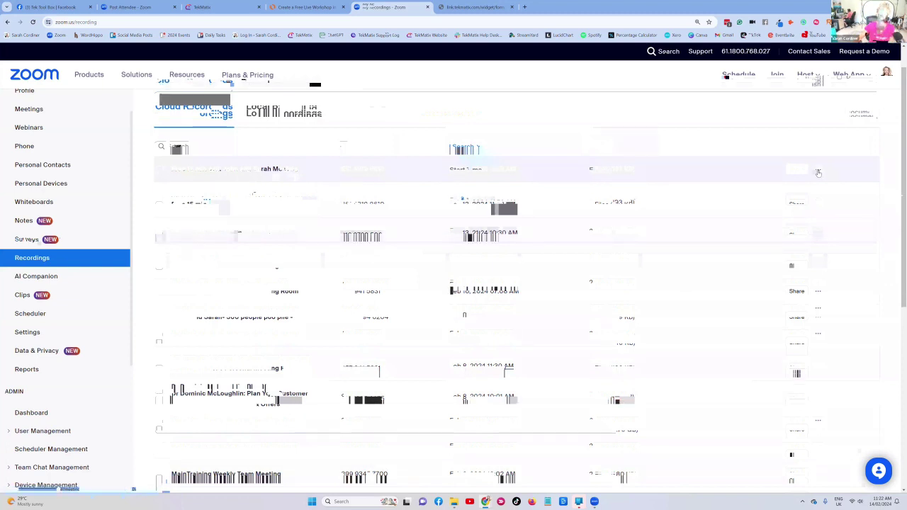
left_click(818, 170)
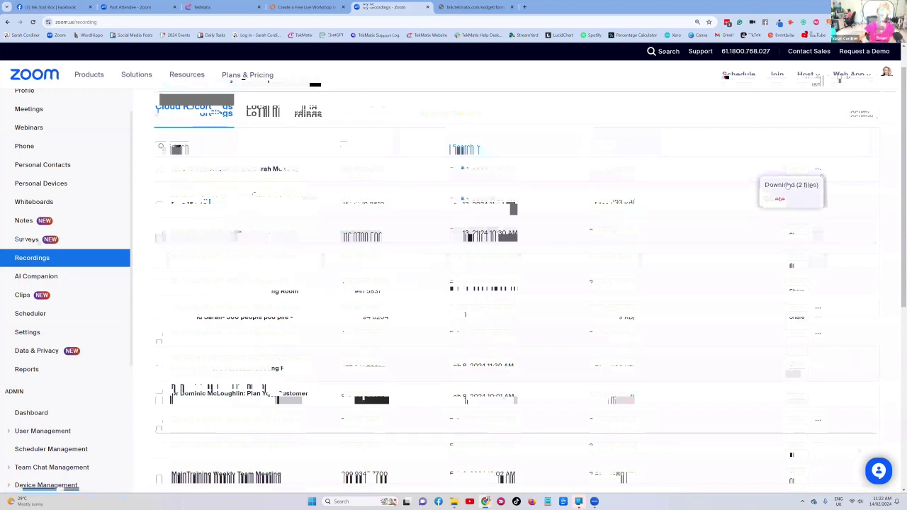
left_click(266, 174)
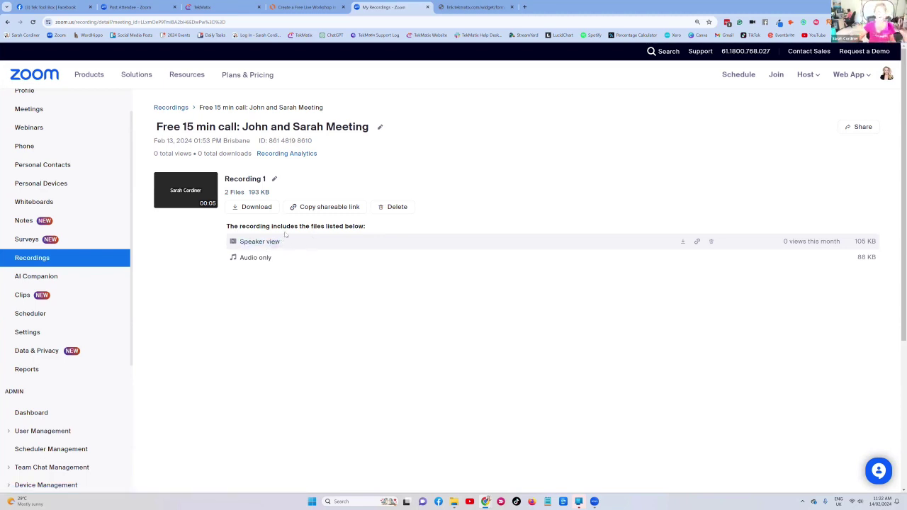
key("ctrl+shift+Tab")
key("ctrl+shift+Tab")
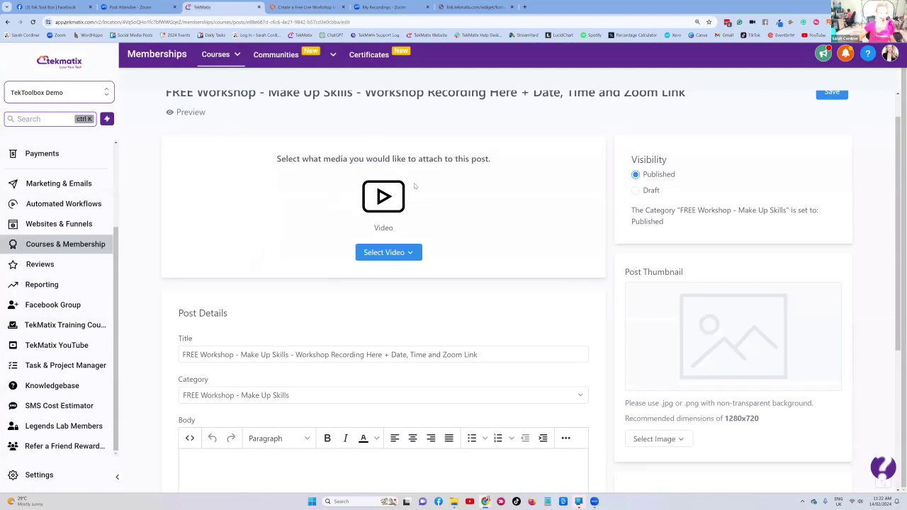
left_click(390, 254)
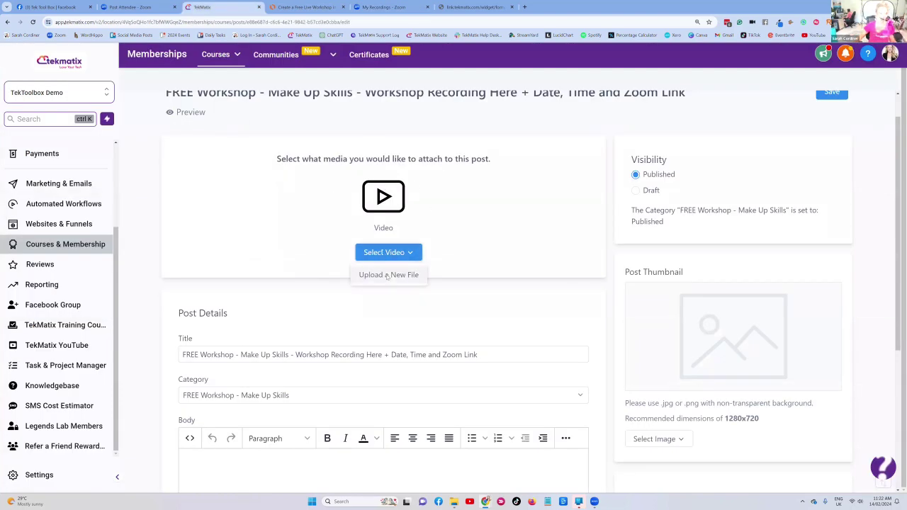
left_click(389, 275)
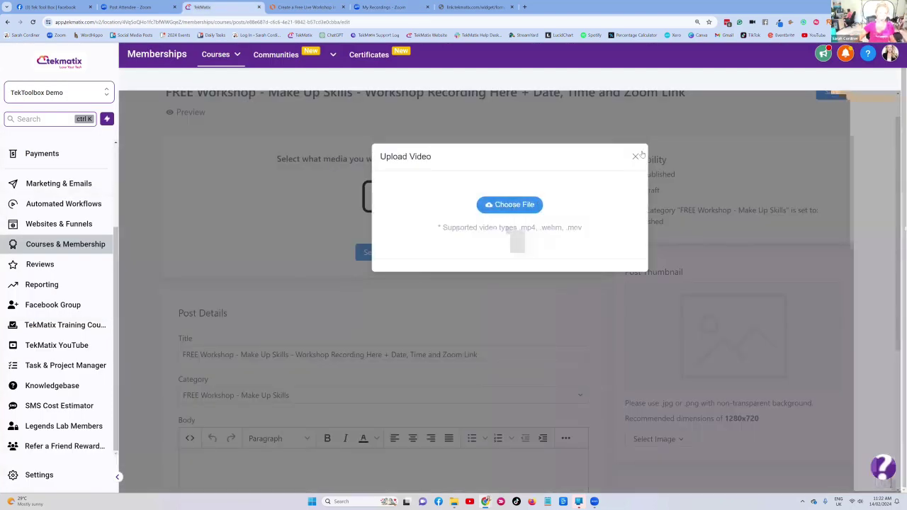
left_click(635, 157)
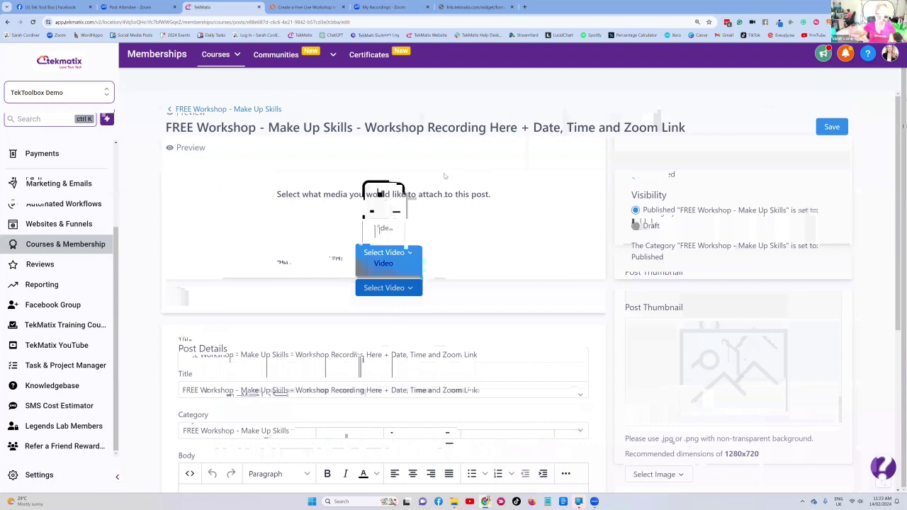
scroll(385, 206, "down", 2)
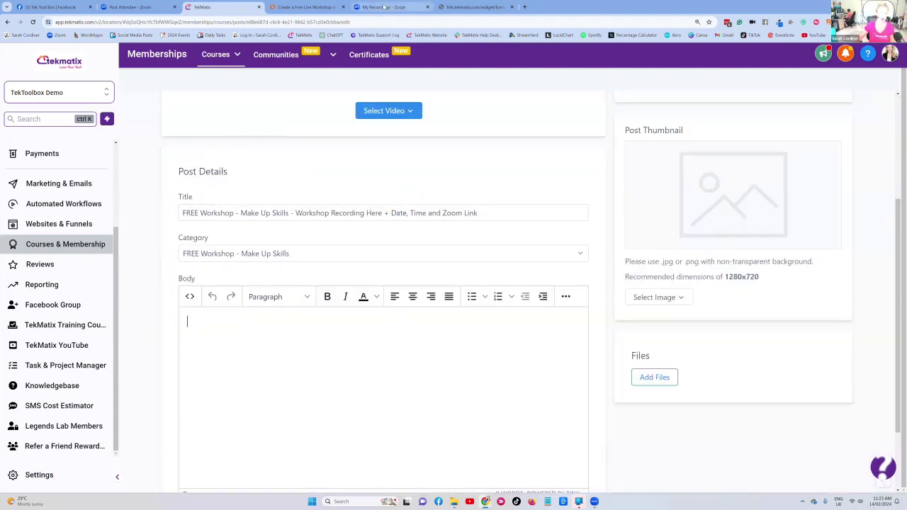
- Write the intro sentence with a 'Zoom link: ((link))' placeholder and a 'Dates and times' line
mouse_move(384, 7)
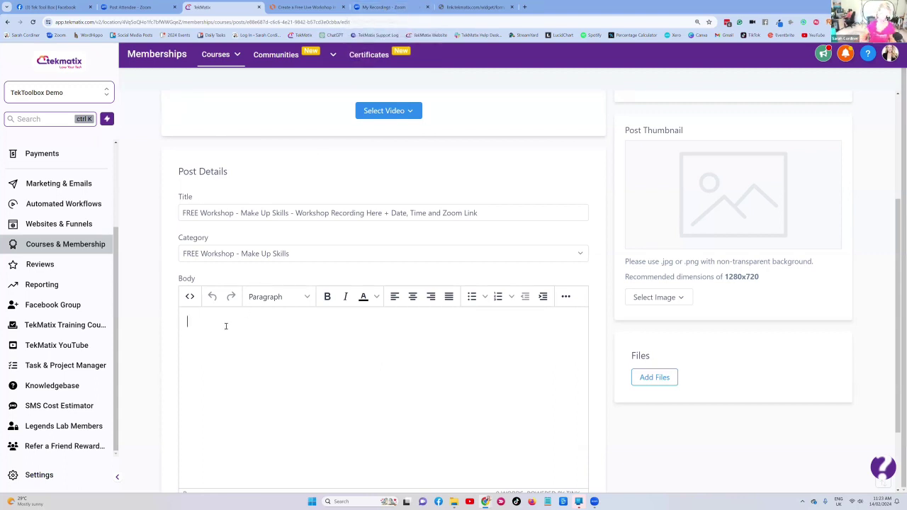
type("Hi, th")
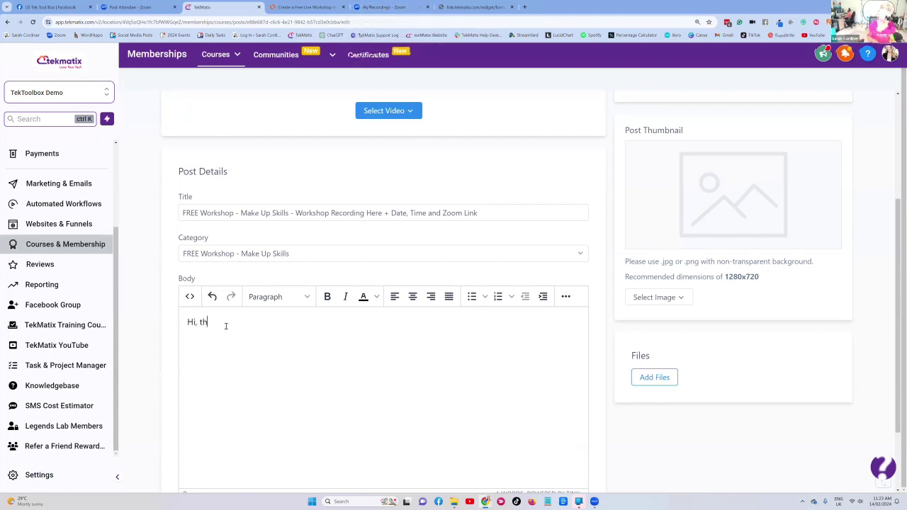
type("is workshop is goi")
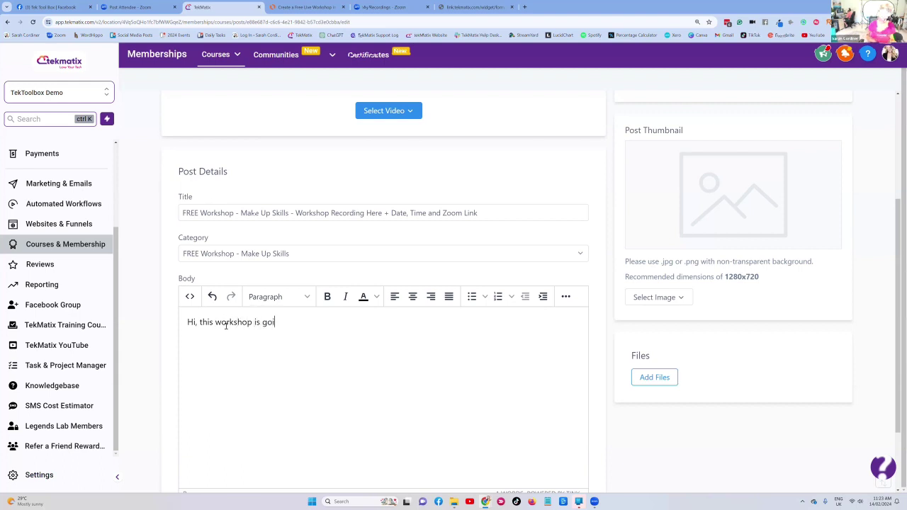
type("ng to run line on xyz")
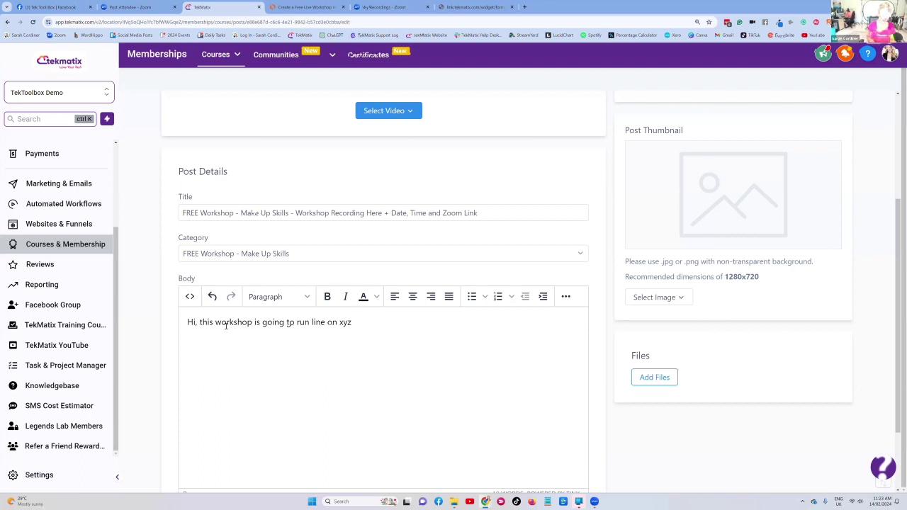
key("BackSpace")
key("BackSpace")
key("BackSpace")
type("z topic.")
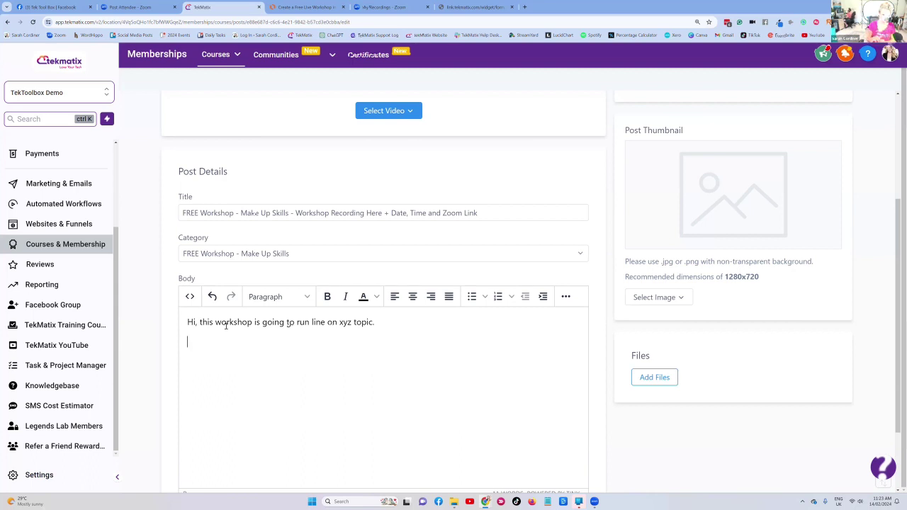
type(" Zoom link: ((")
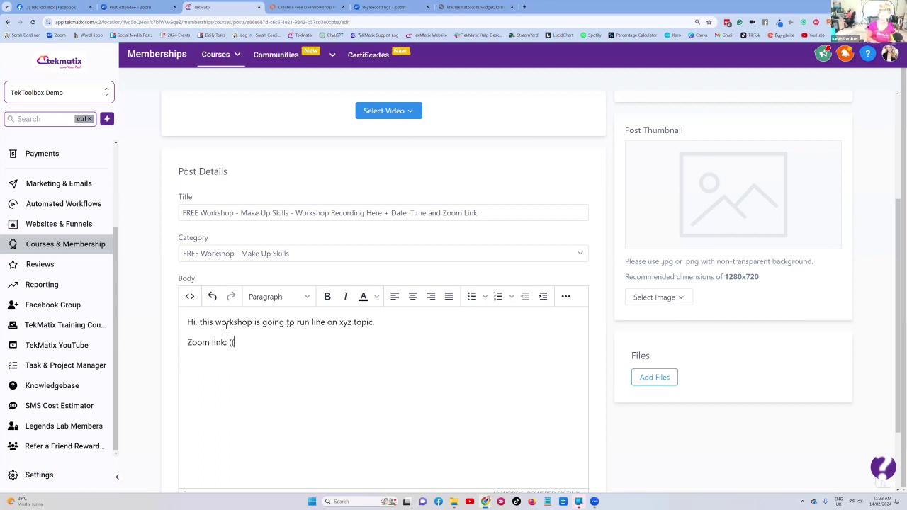
type("link))")
key("Return")
type("Dates and ti")
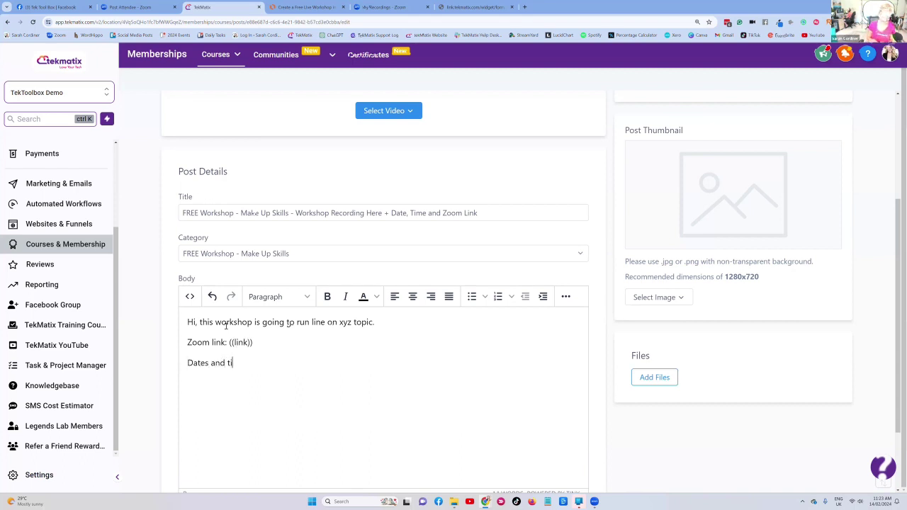
type("mes:")
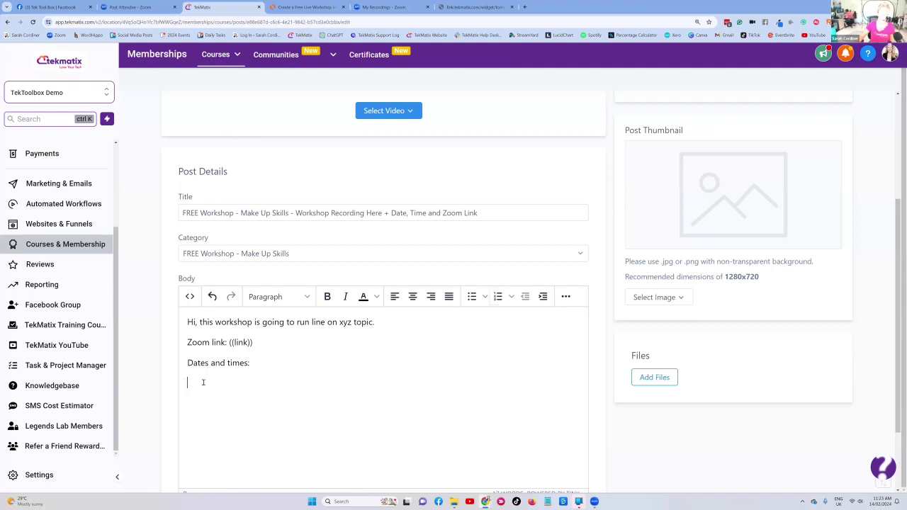
- Upload the time-zone table image below the dates line and shrink it to fit
left_click(566, 296)
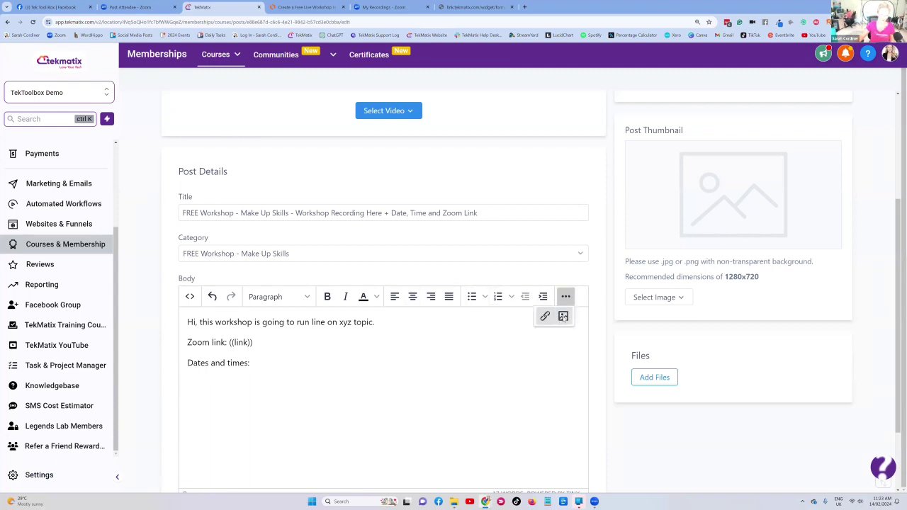
left_click(564, 316)
left_click(405, 247)
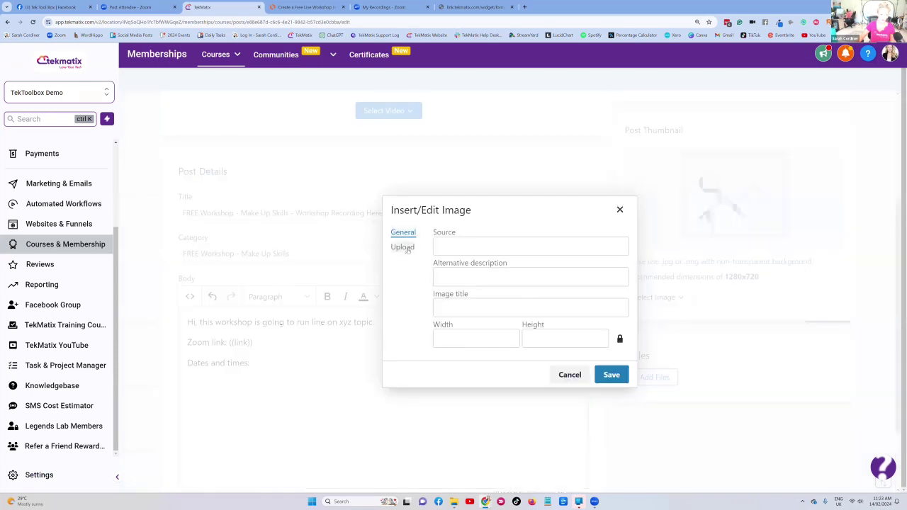
left_click(551, 300)
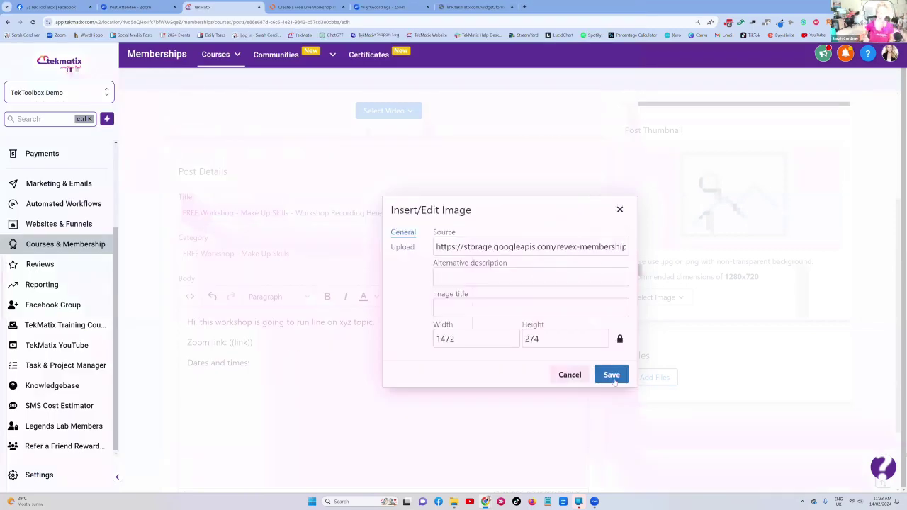
left_click(611, 375)
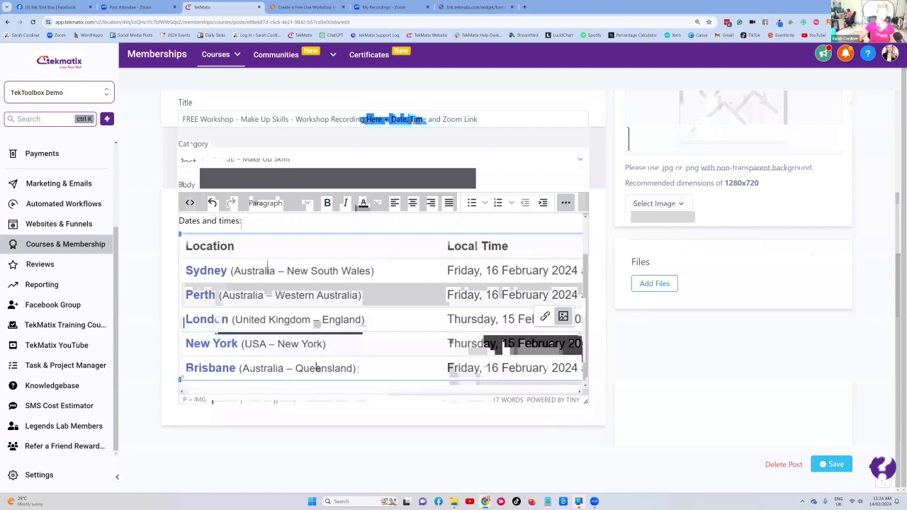
left_click_drag(181, 380, 241, 312)
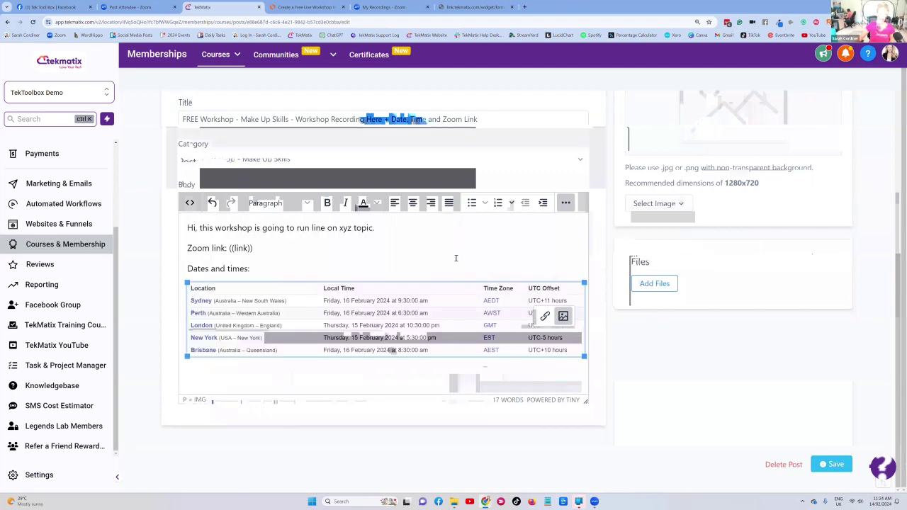
- Search Google for 'world meeting planner' in a new Chrome tab
left_click(525, 6)
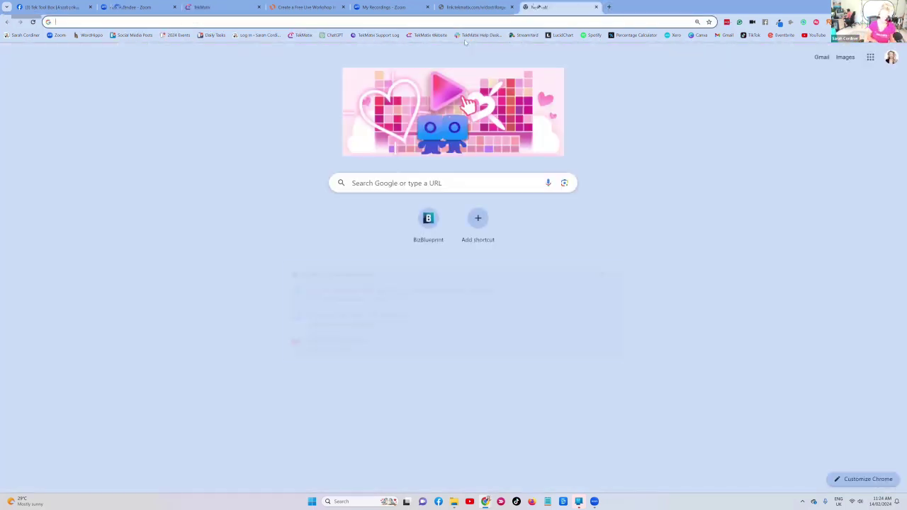
type("world meetin")
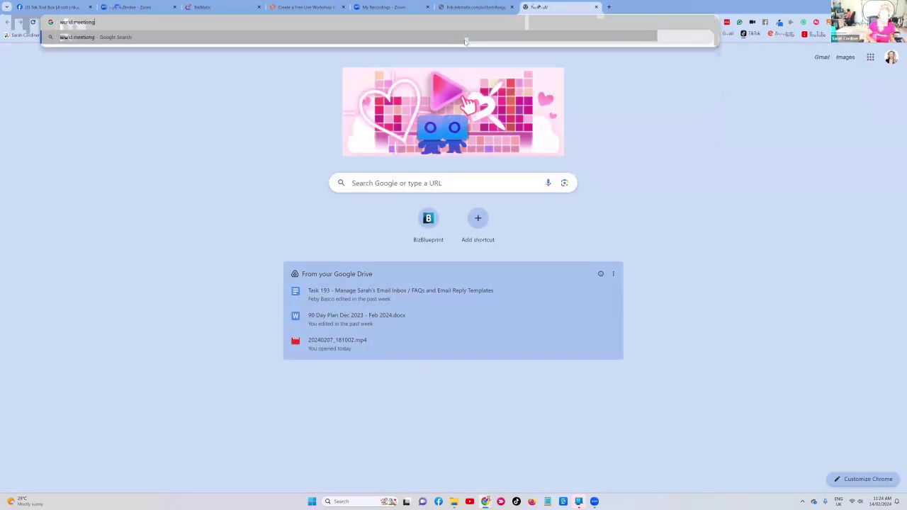
type("g")
key("Return")
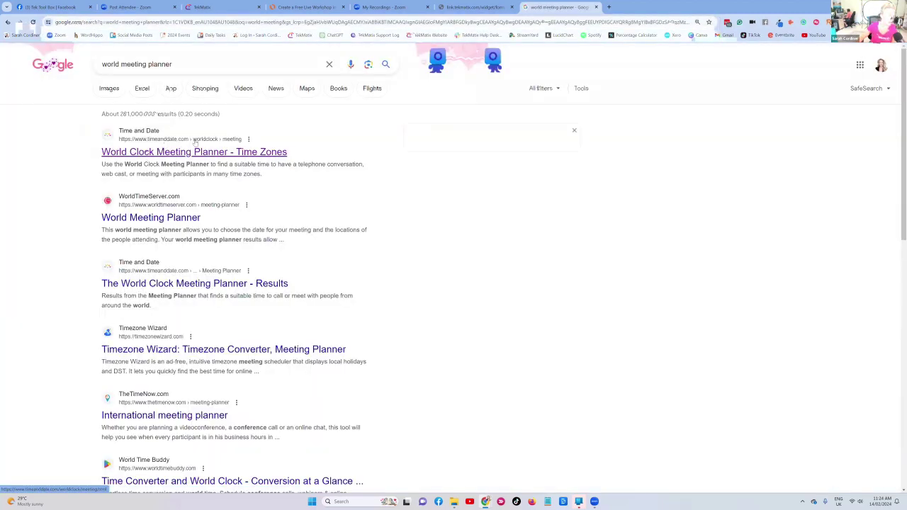
- In the Meeting Planner, set the meeting day to 18 and add Athens as the second city
left_click(159, 154)
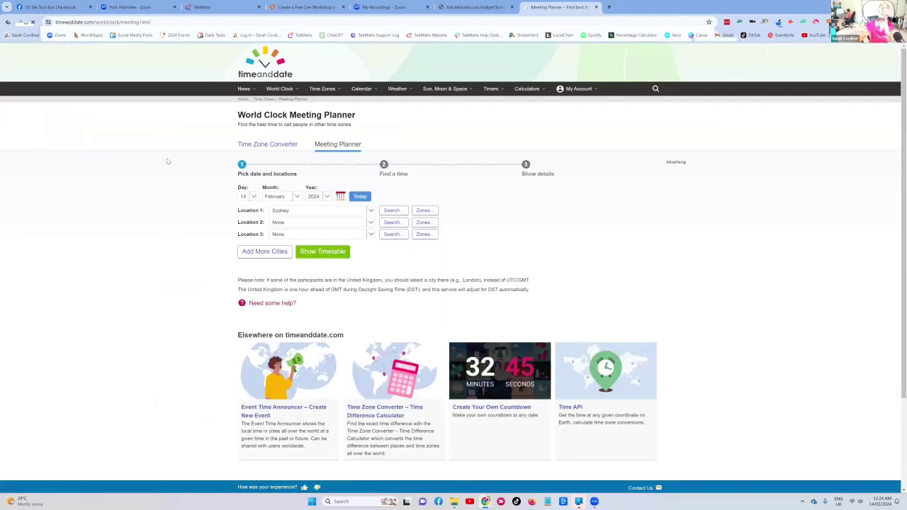
left_click(252, 198)
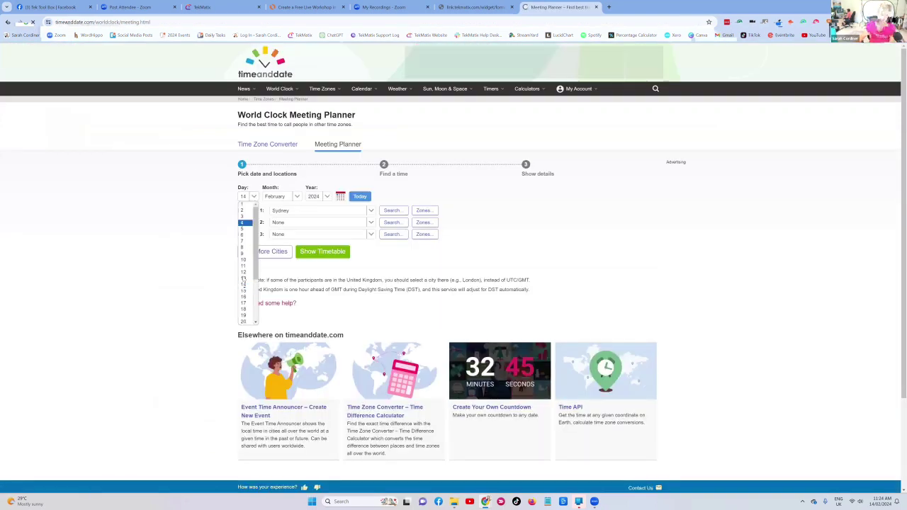
left_click(245, 308)
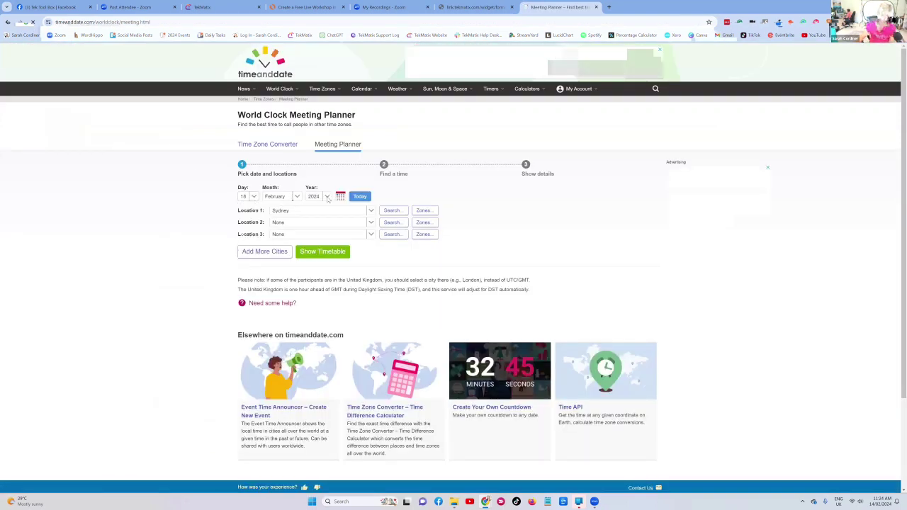
left_click(287, 223)
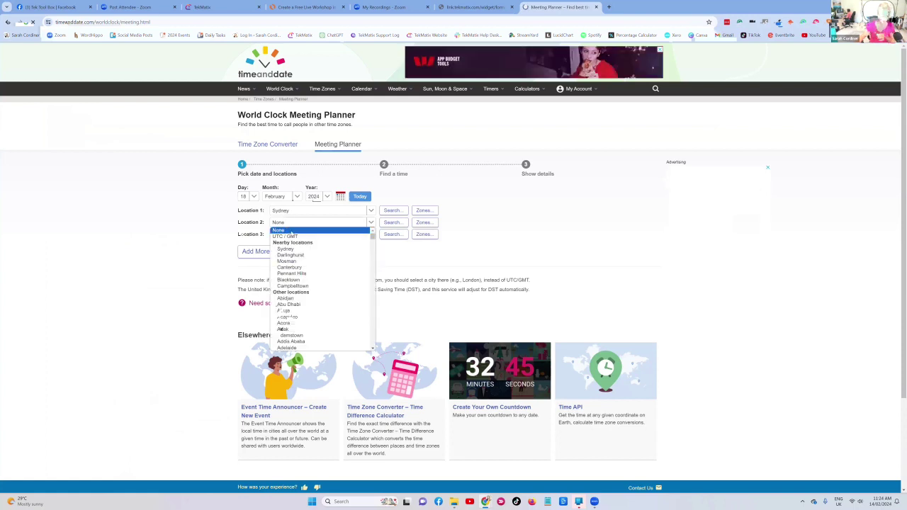
scroll(322, 290, "down", 3)
left_click(304, 285)
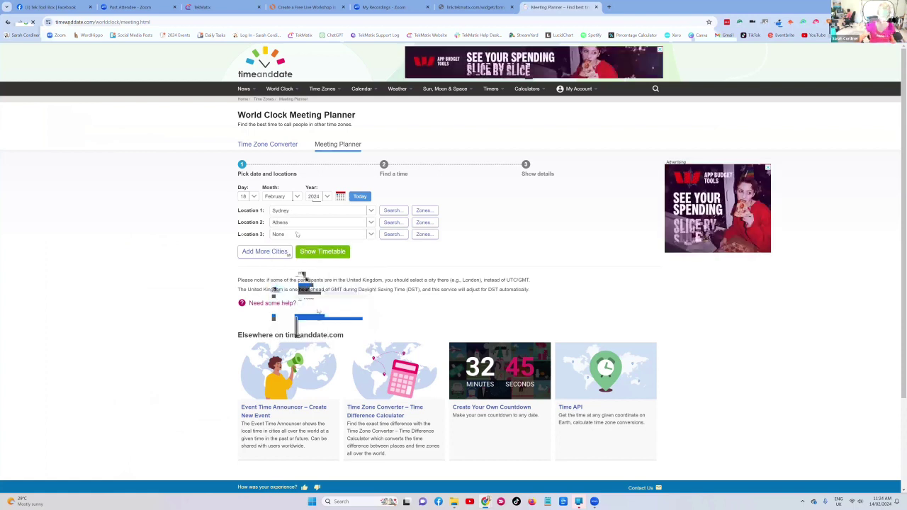
- Add Kuujjuaq, Pretoria and Jayapura as the third, fourth and fifth locations
left_click(305, 235)
scroll(308, 290, "down", 10)
left_click(290, 270)
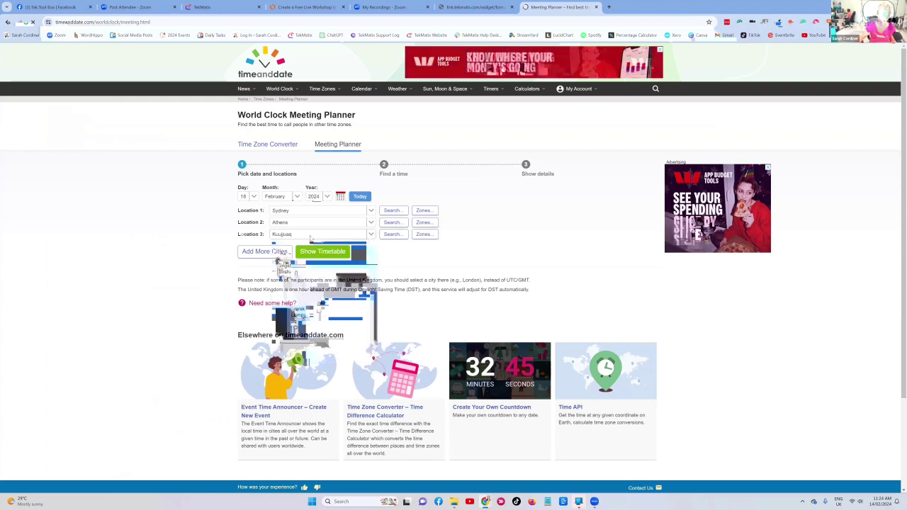
left_click(281, 256)
left_click(291, 246)
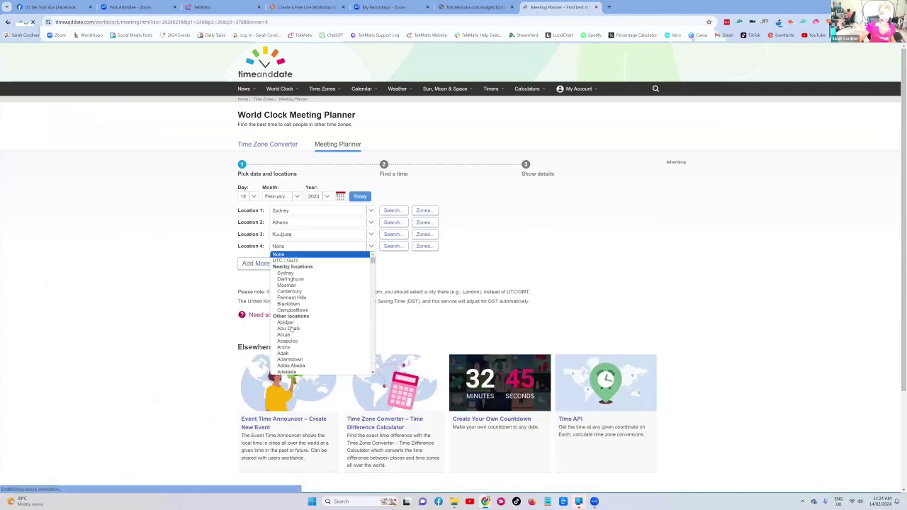
scroll(305, 305, "down", 10)
left_click(314, 321)
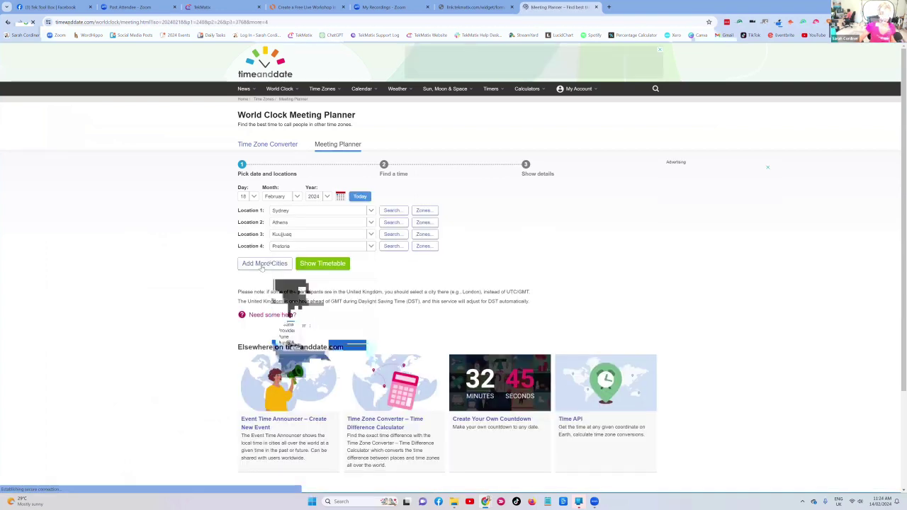
left_click(259, 264)
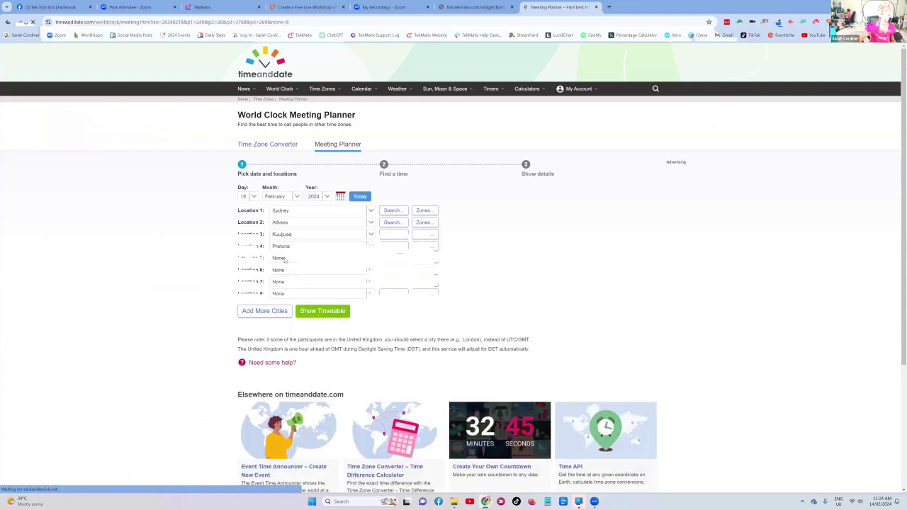
left_click(285, 260)
scroll(305, 326, "down", 10)
left_click(290, 345)
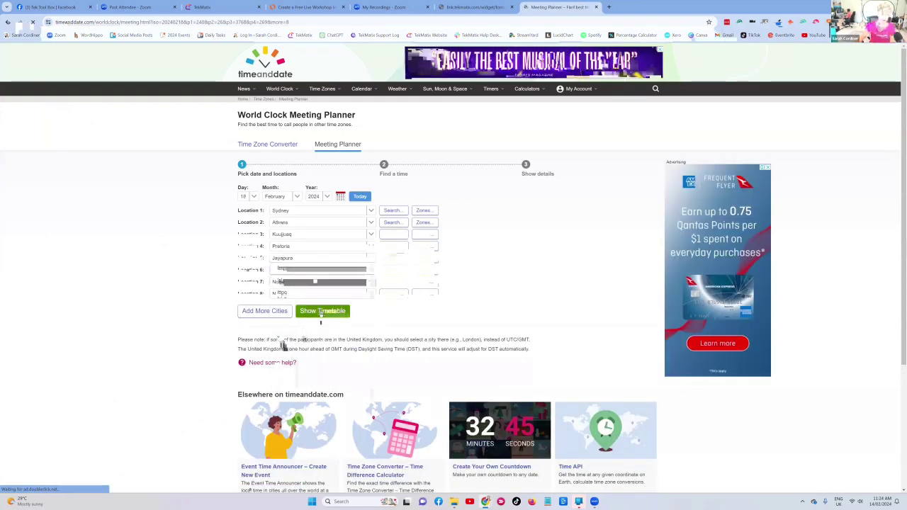
- Show the timetable and open the details for Sunday 18 February at 05:00 UTC
left_click(321, 312)
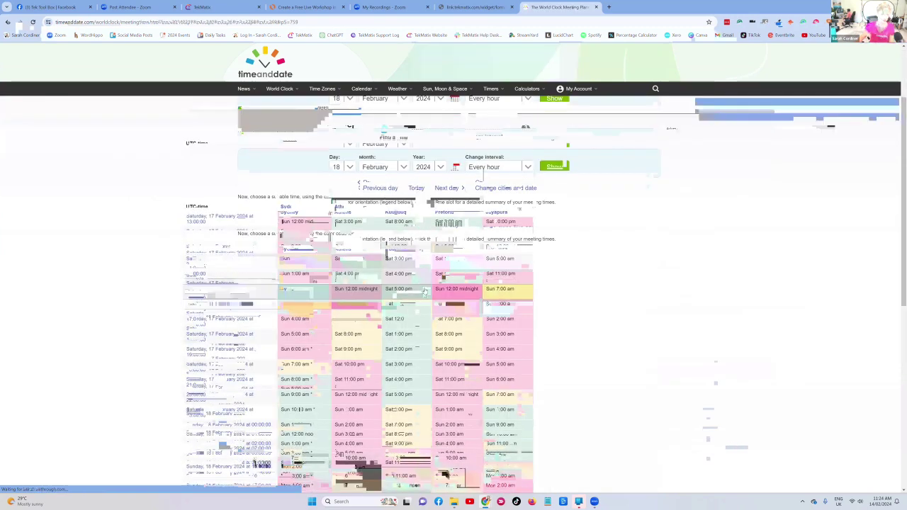
scroll(319, 227, "down", 3)
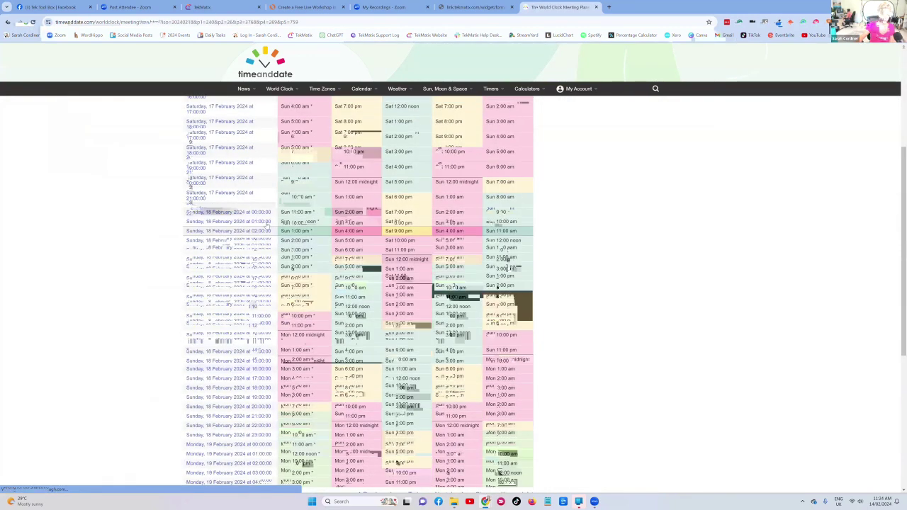
scroll(266, 224, "up", 3)
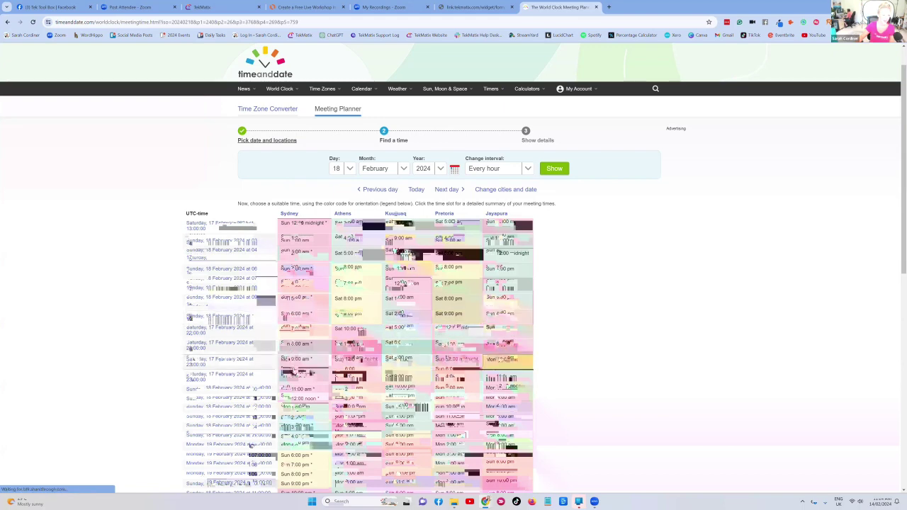
scroll(217, 297, "down", 2)
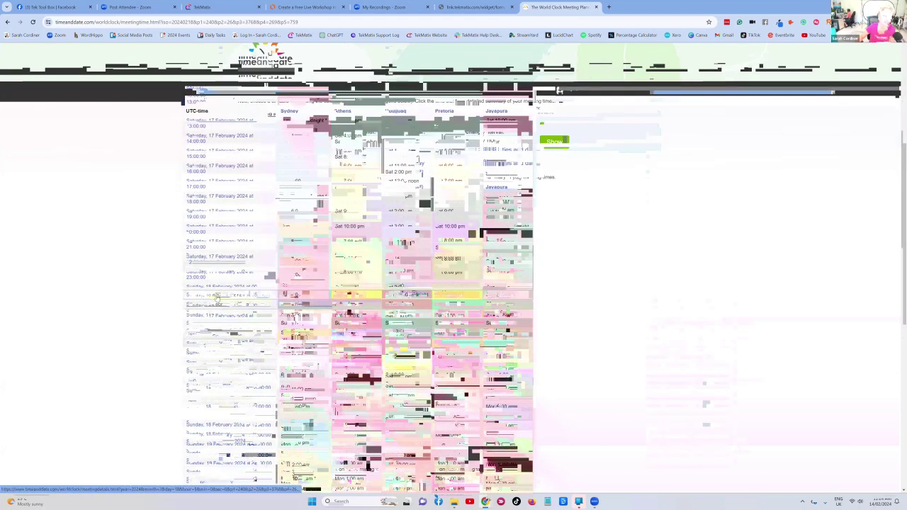
left_click(218, 297)
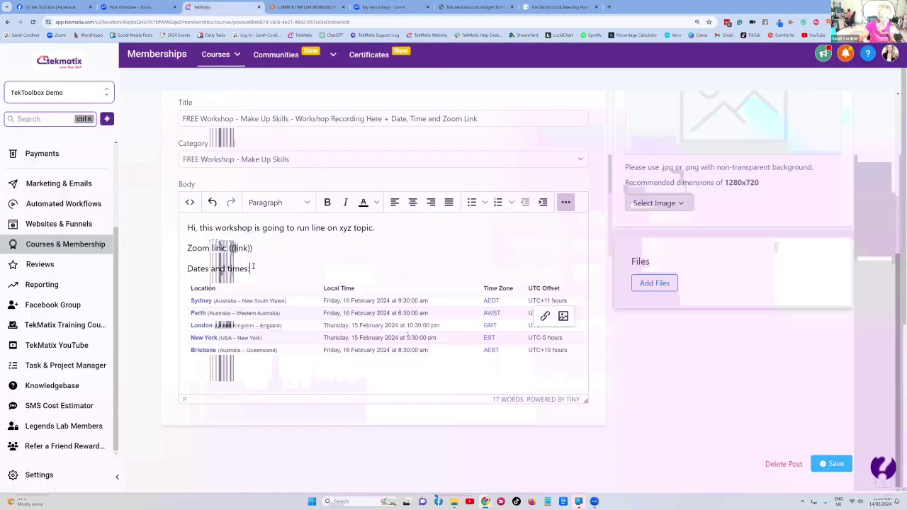
- Bold the 'Dates and times:' and 'Zoom link:' labels in the workshop post body
left_click_drag(252, 269, 186, 269)
key("ctrl+b")
left_click_drag(228, 248, 188, 248)
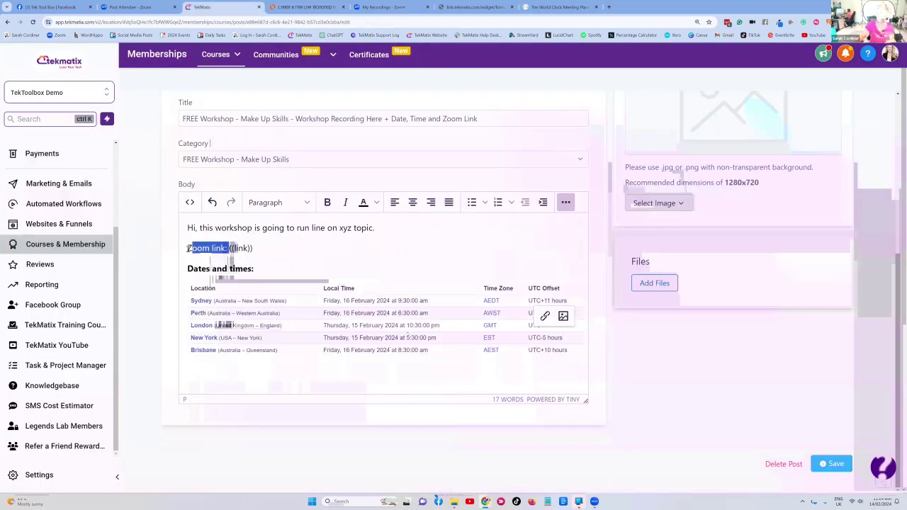
key("ctrl+b")
left_click(272, 249)
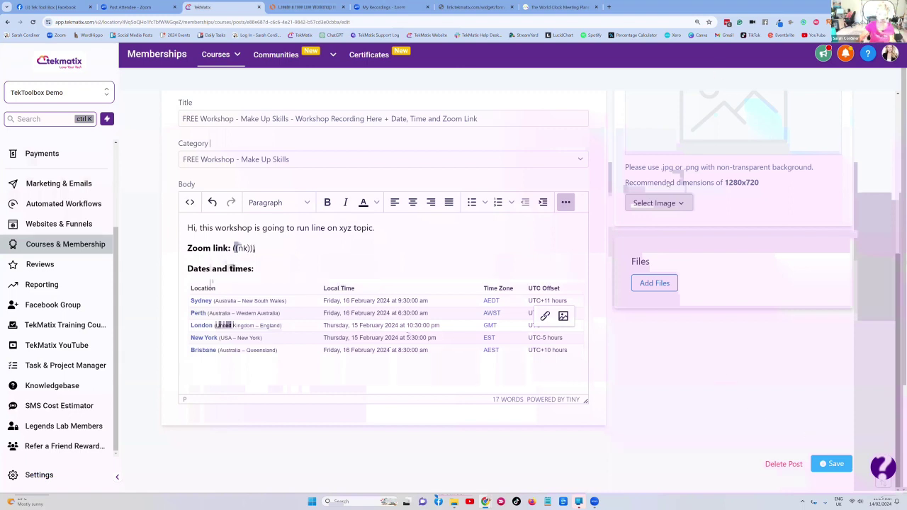
scroll(670, 206, "up", 1)
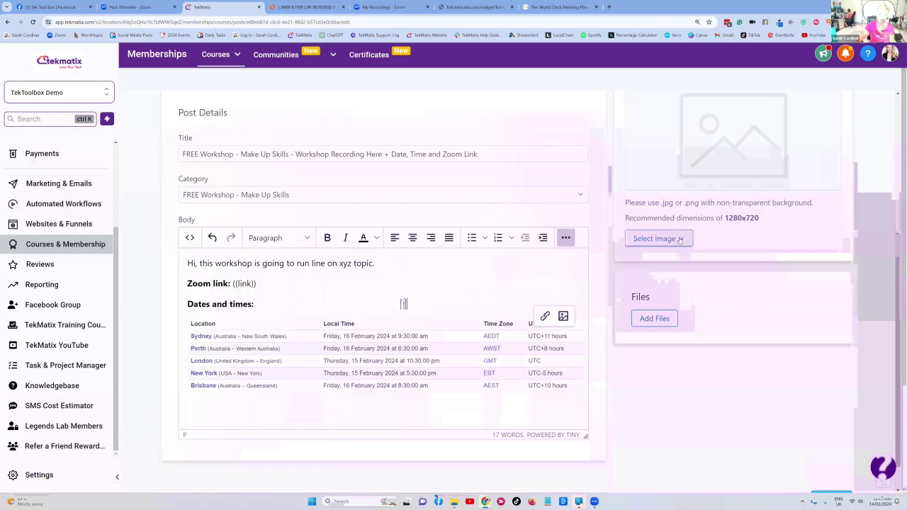
- Upload the pink Free Workshop graphic as the post's thumbnail image
left_click(679, 240)
left_click(665, 261)
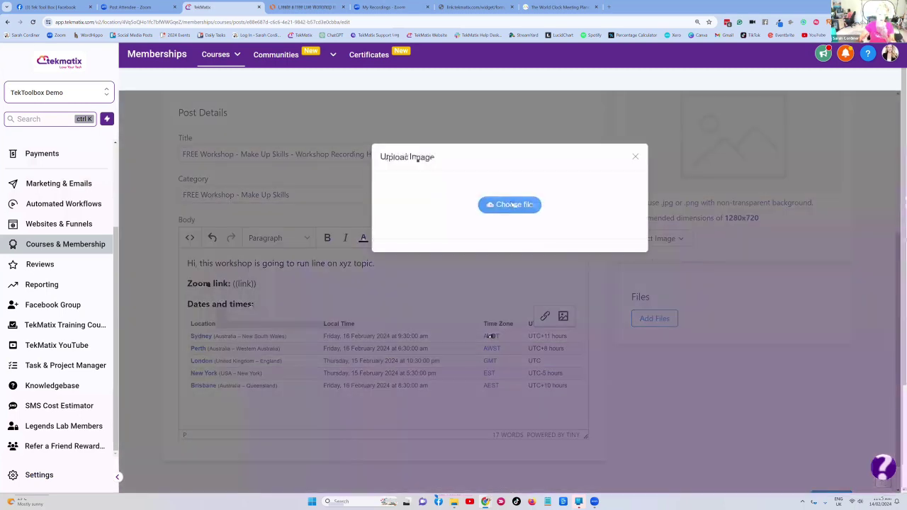
left_click(508, 205)
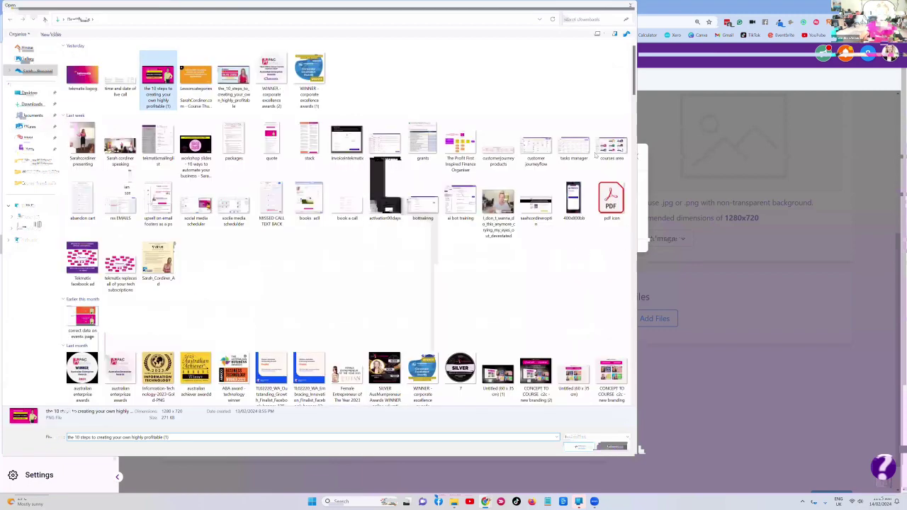
key("Return")
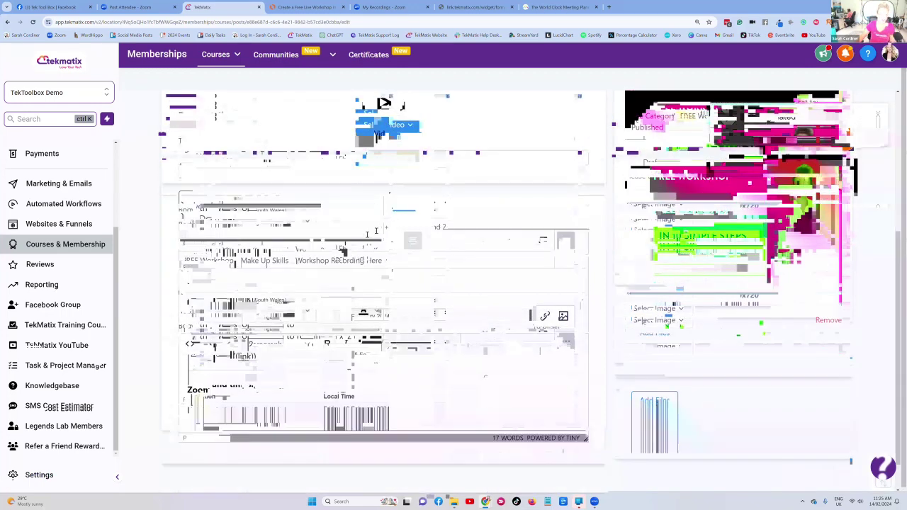
- Add a line saying the recording will be uploaded here and members notified by email
type("he r")
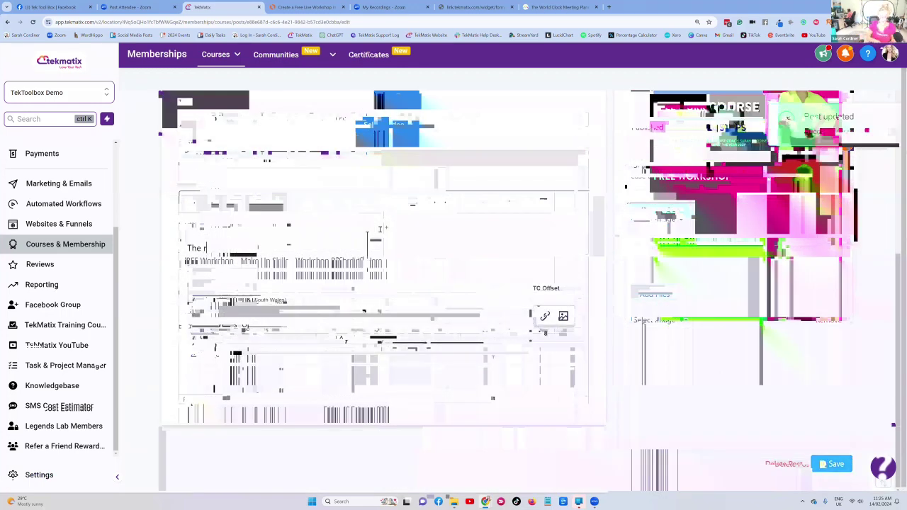
type("ecoding will be u")
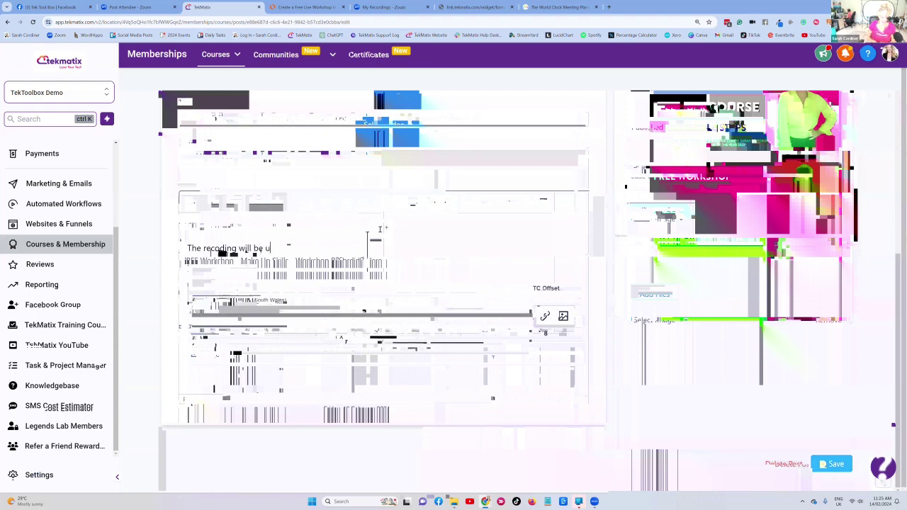
type("ploadi")
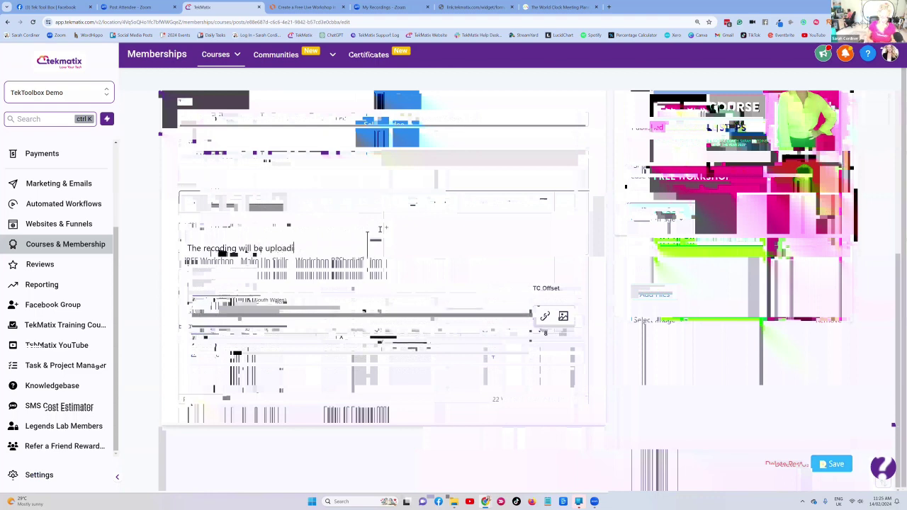
key("BackSpace")
type("ed here here after and you will be")
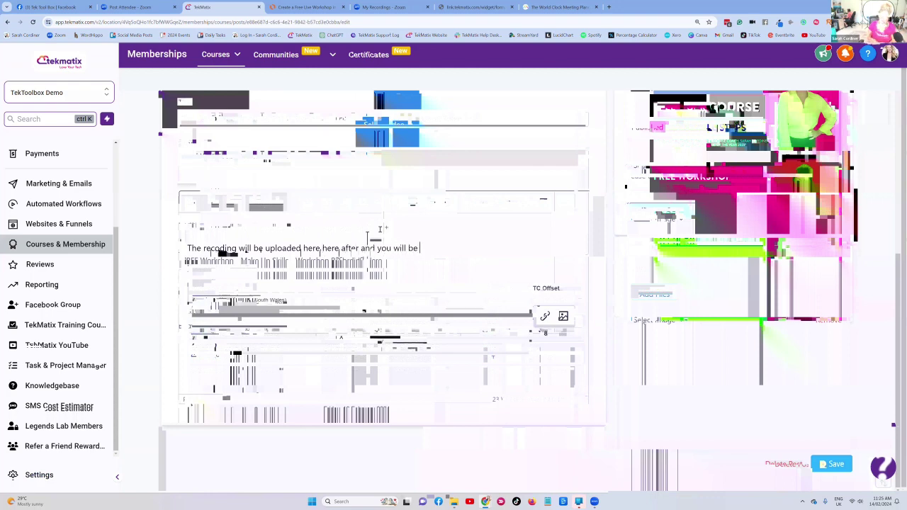
type(" notified by e")
type("mail,")
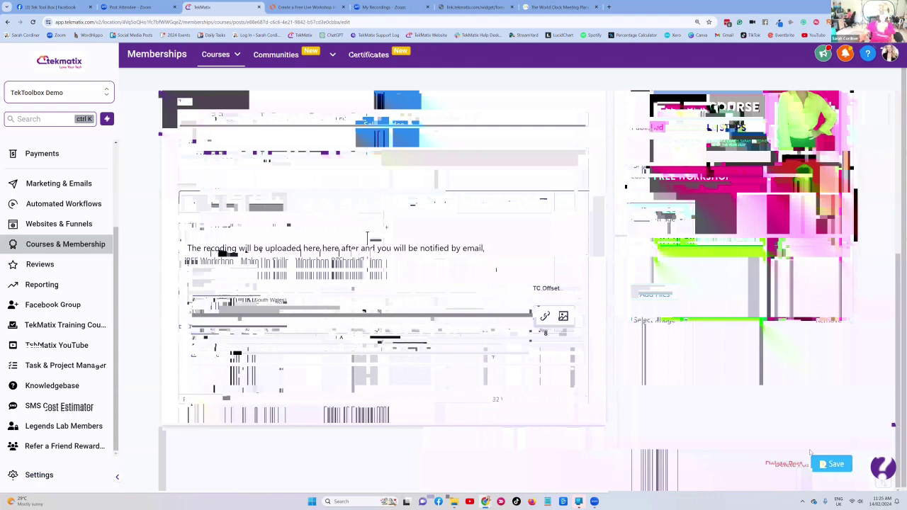
- Save the workshop post and open its member-area preview
left_click(832, 464)
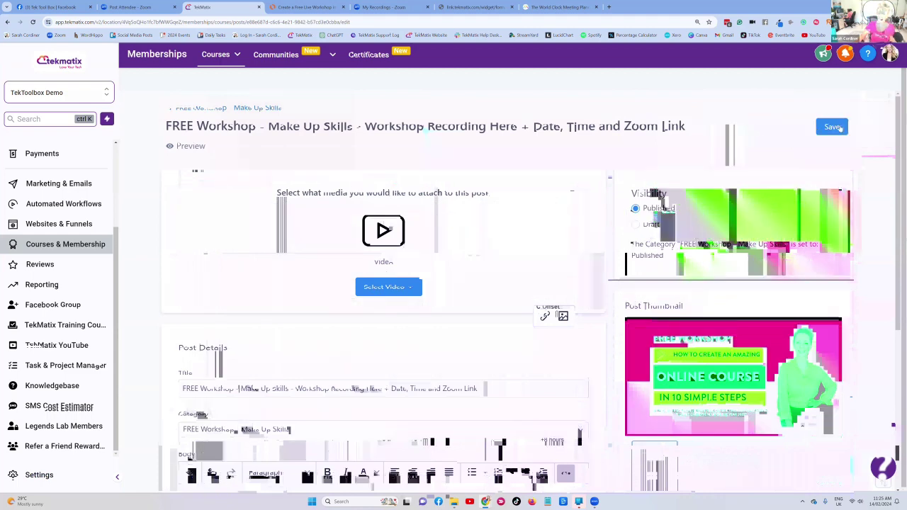
left_click(832, 126)
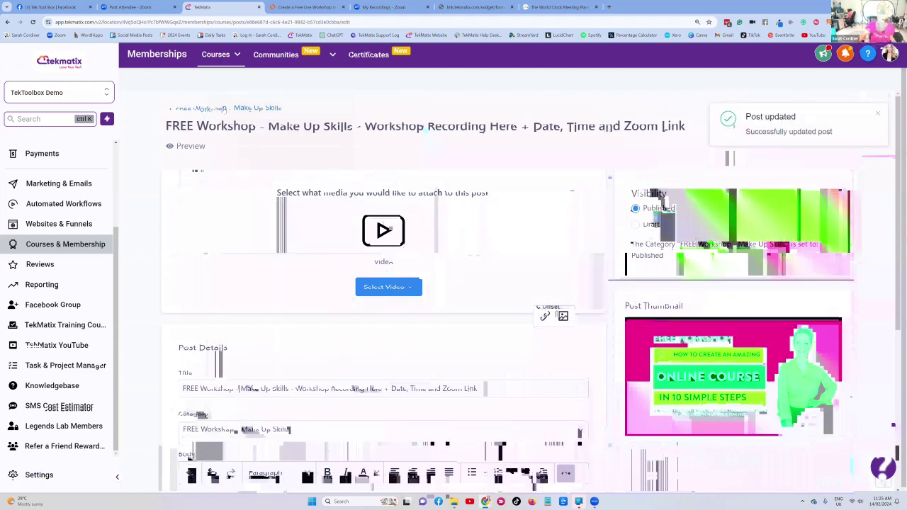
scroll(343, 112, "down", 5)
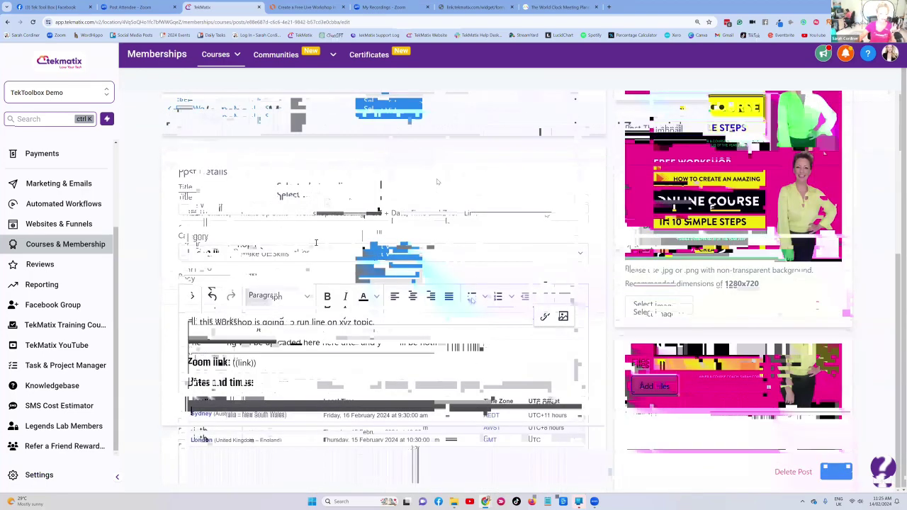
scroll(437, 179, "up", 4)
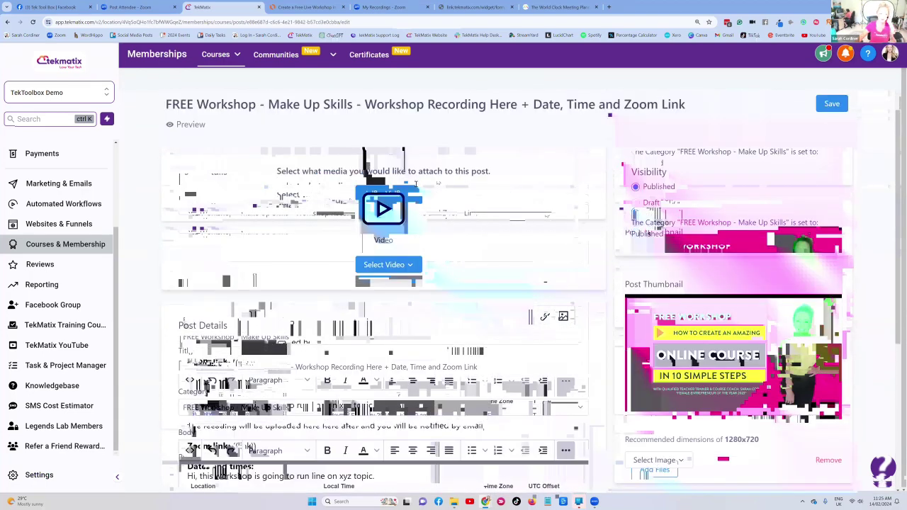
scroll(305, 163, "up", 1)
left_click(191, 149)
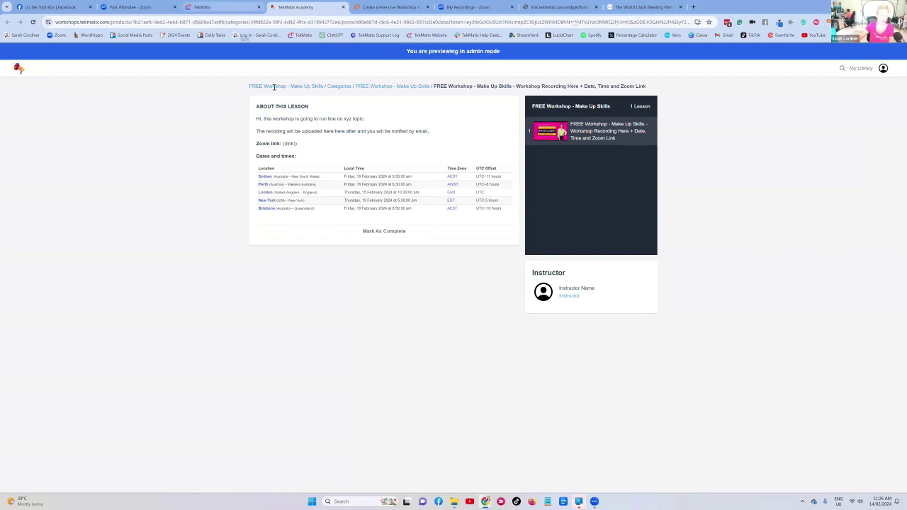
- After reviewing the member preview, switch back to the workshop post editor
key("ctrl+shift+Tab")
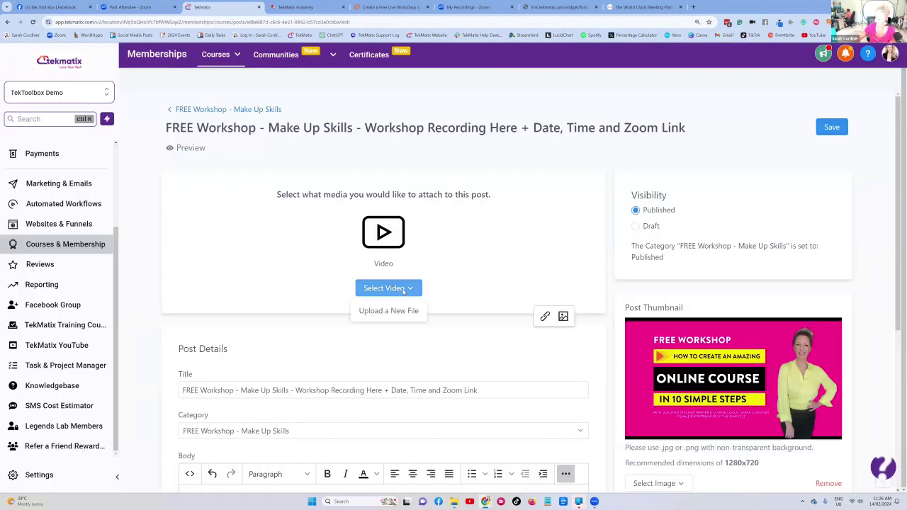
- Save the post and return to the FREE Workshop - Make Up Skills product details
left_click(824, 128)
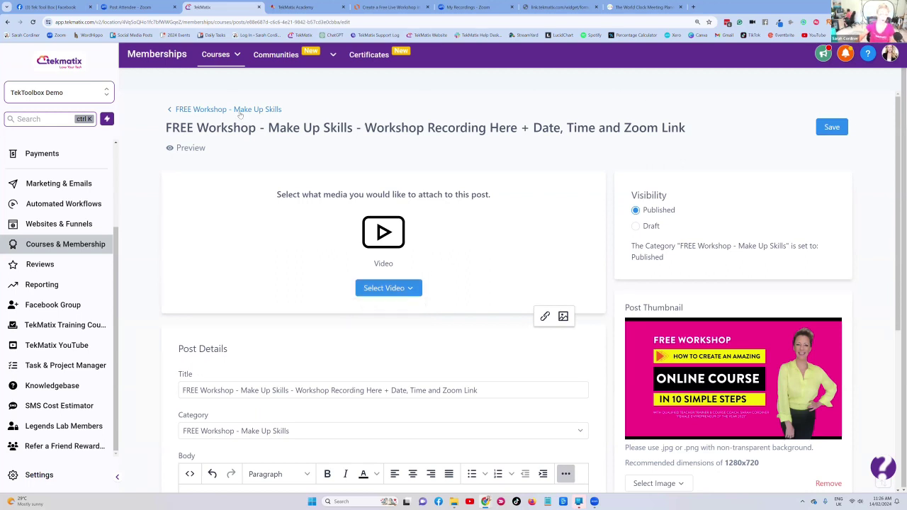
left_click(241, 109)
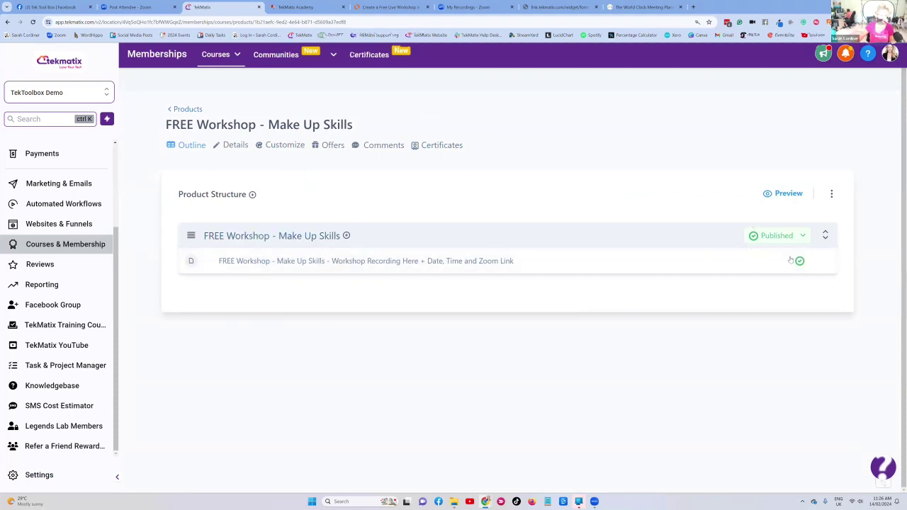
left_click(233, 148)
- Upload the Free Workshop graphic as the product's thumbnail
scroll(428, 188, "down", 2)
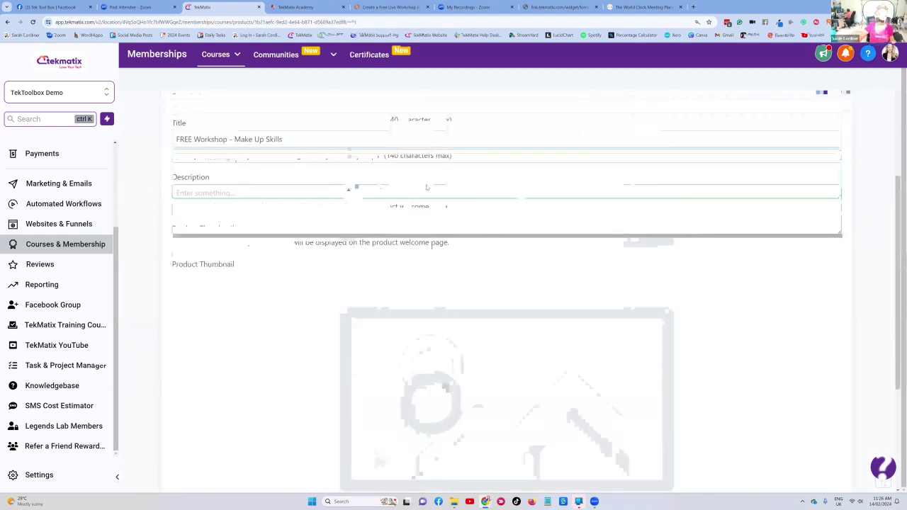
scroll(428, 188, "down", 3)
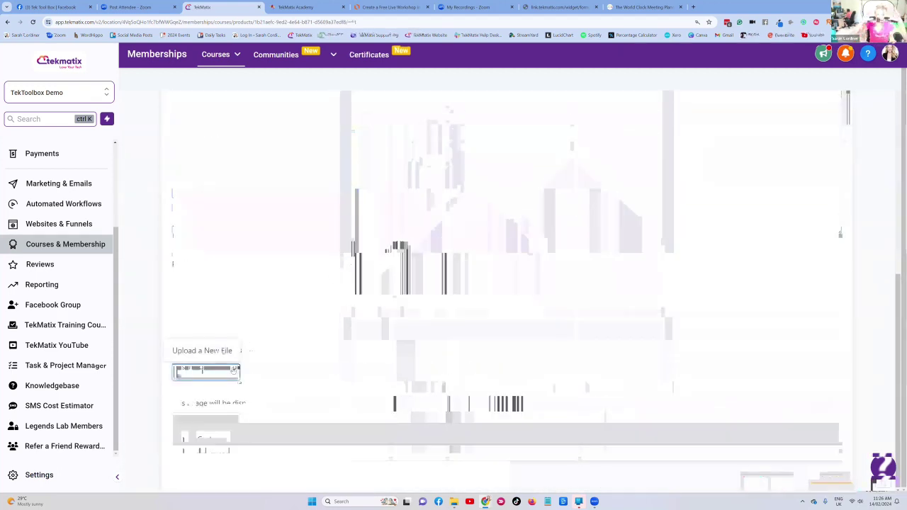
scroll(233, 370, "up", 5)
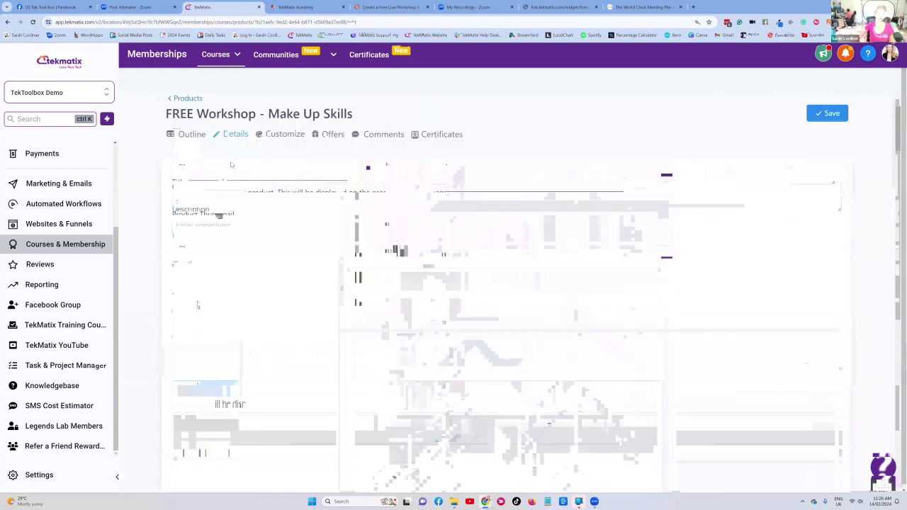
scroll(234, 306, "down", 5)
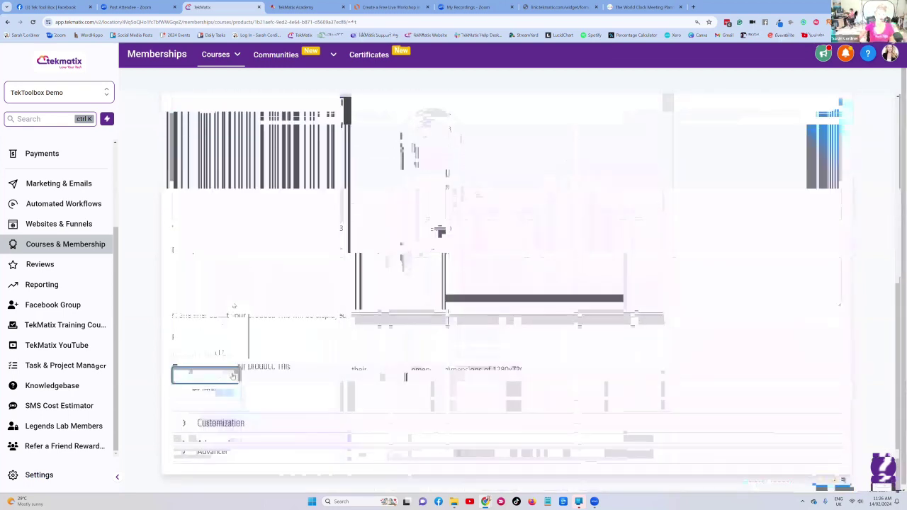
left_click(206, 353)
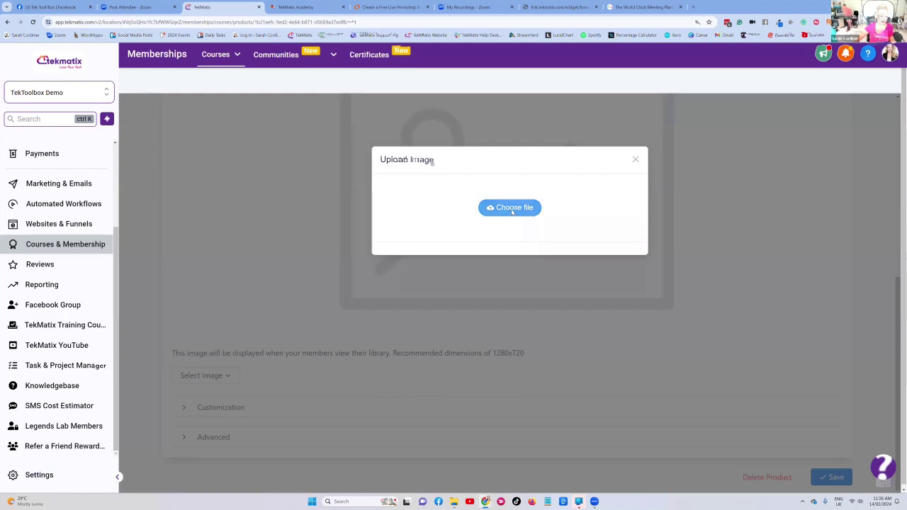
left_click(511, 208)
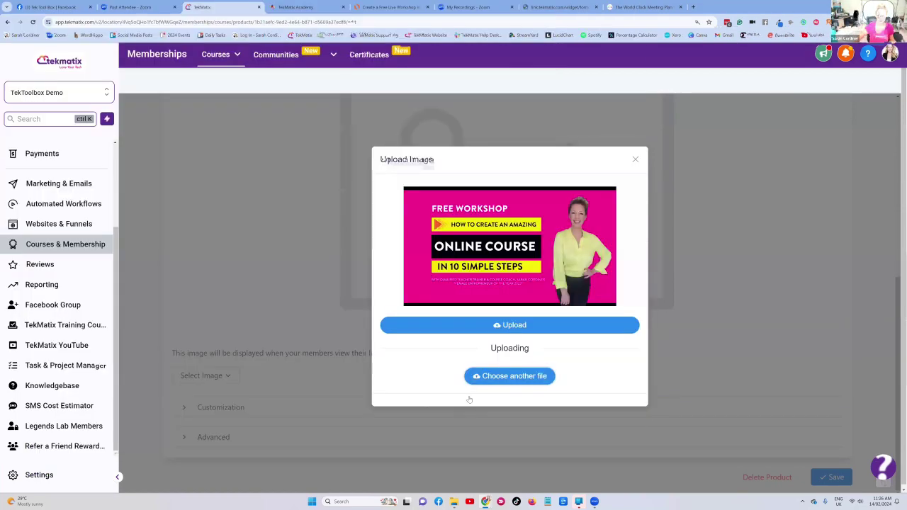
left_click(512, 325)
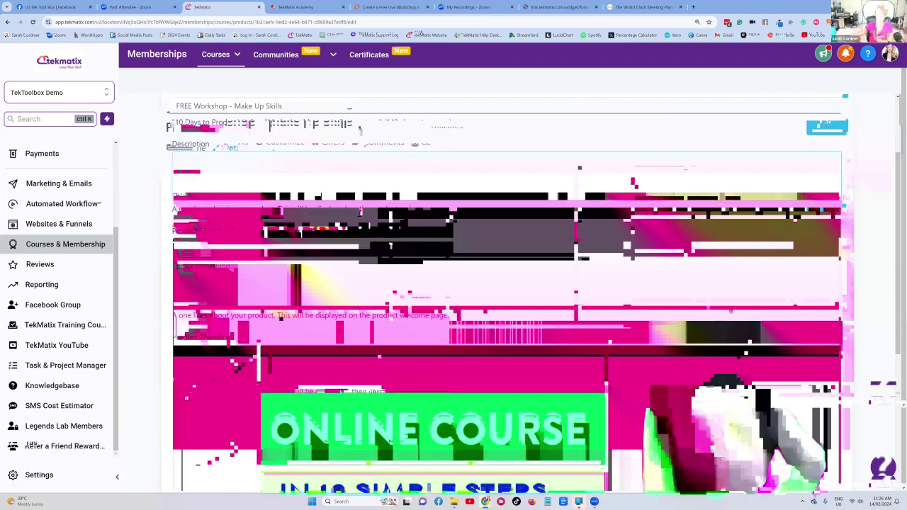
- Review the product customization settings, save the product, and switch to the Lucidchart plan
scroll(507, 283, "down", 4)
scroll(626, 143, "up", 4)
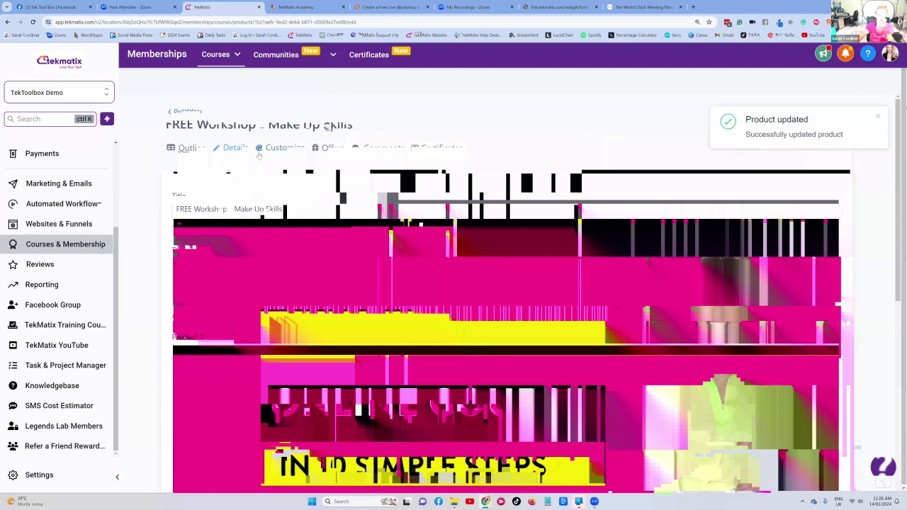
scroll(234, 417, "down", 4)
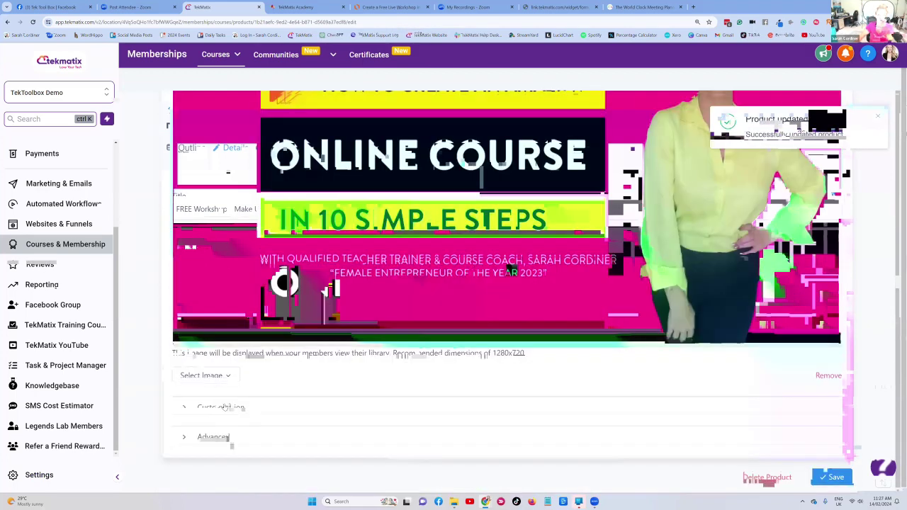
left_click(226, 409)
scroll(268, 366, "down", 4)
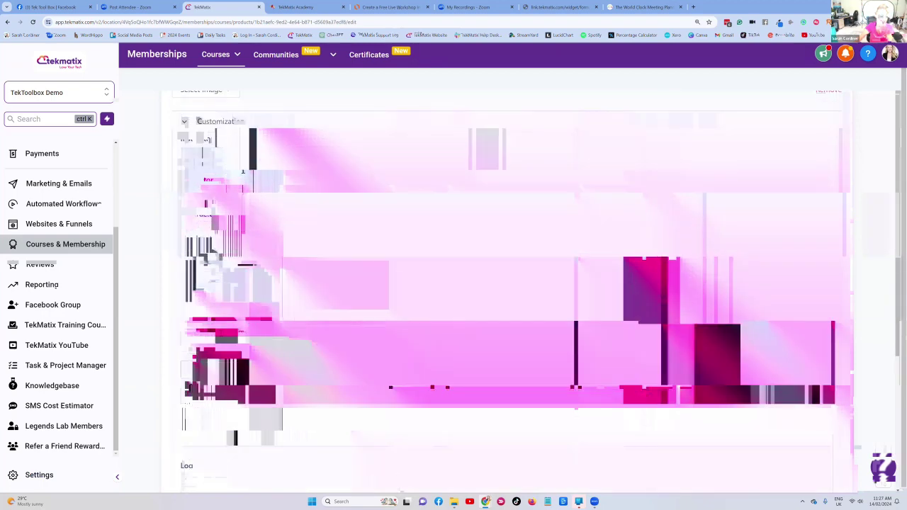
scroll(257, 273, "up", 5)
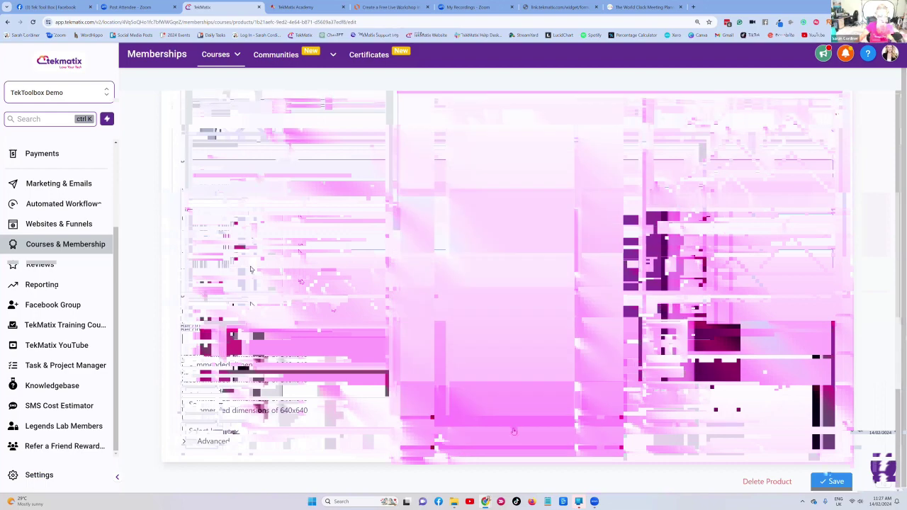
scroll(494, 240, "down", 6)
scroll(494, 239, "up", 8)
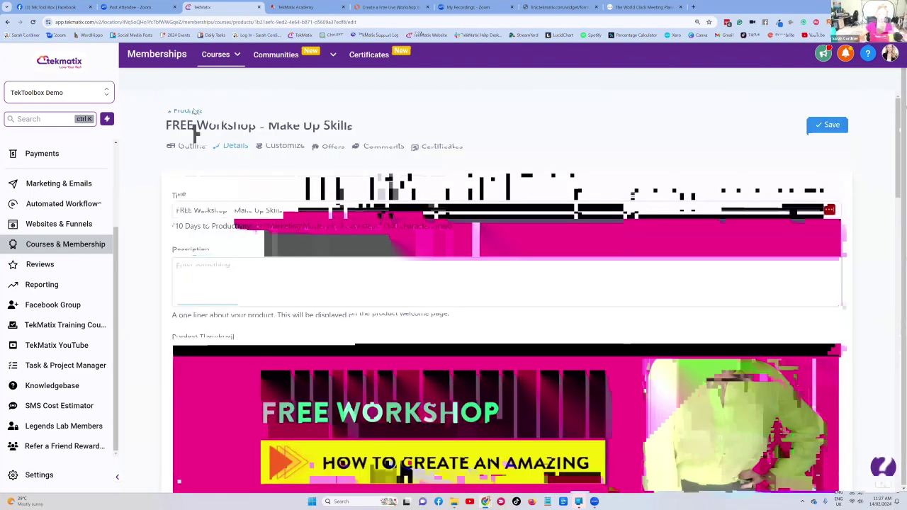
left_click(189, 111)
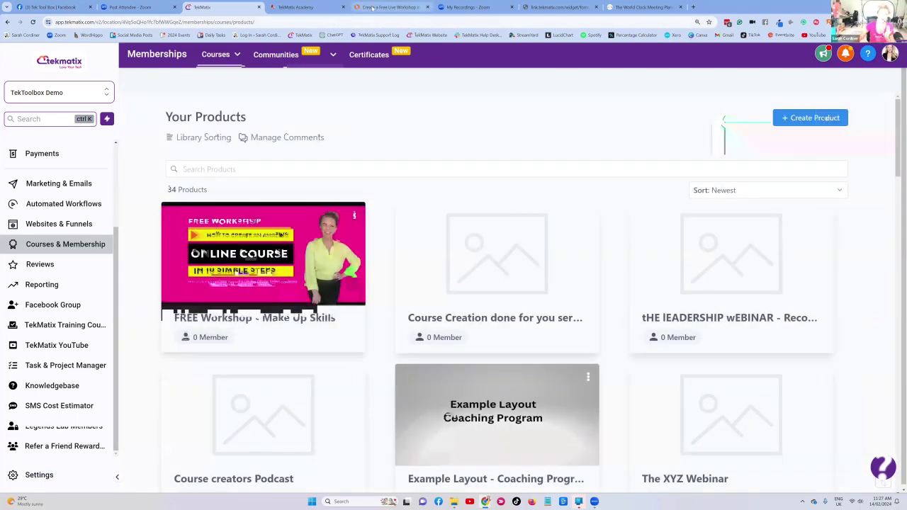
key("ctrl+Tab")
key("ctrl+Tab")
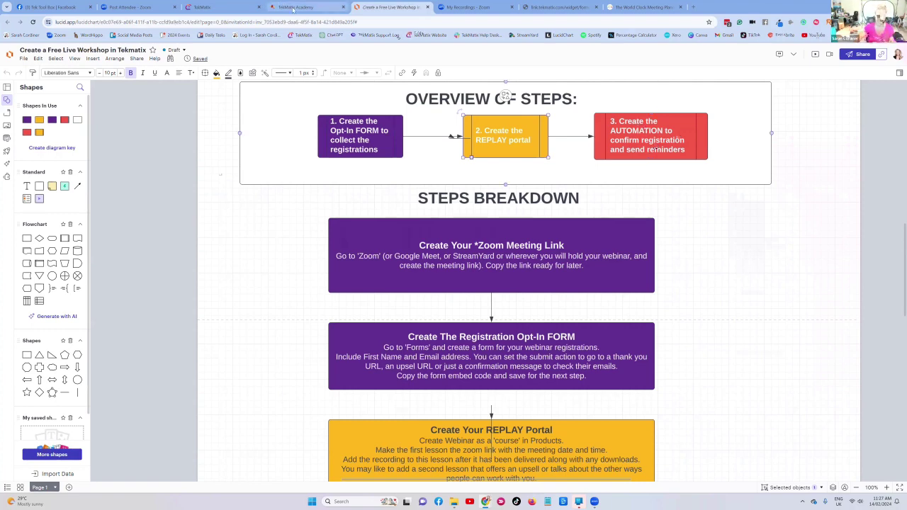
- Preview the workshop lesson, check its post body, then go to Automated Workflows
left_click(301, 7)
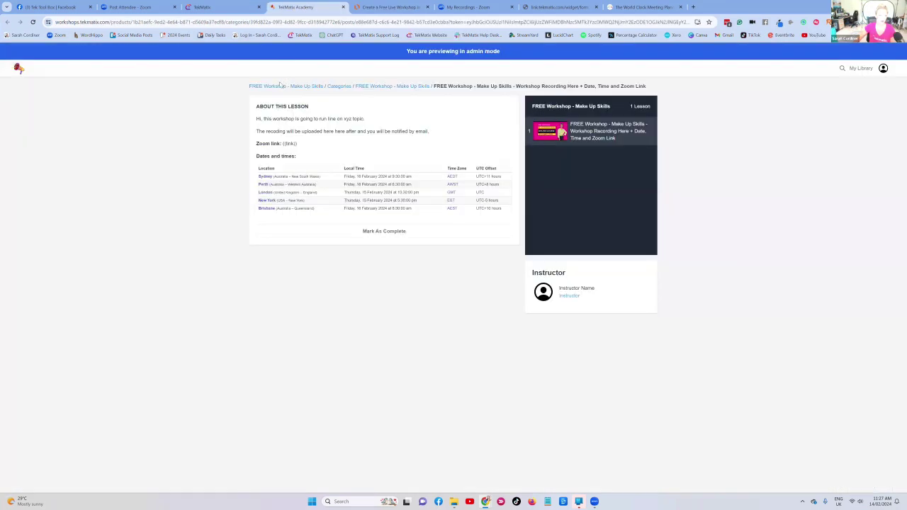
left_click(224, 8)
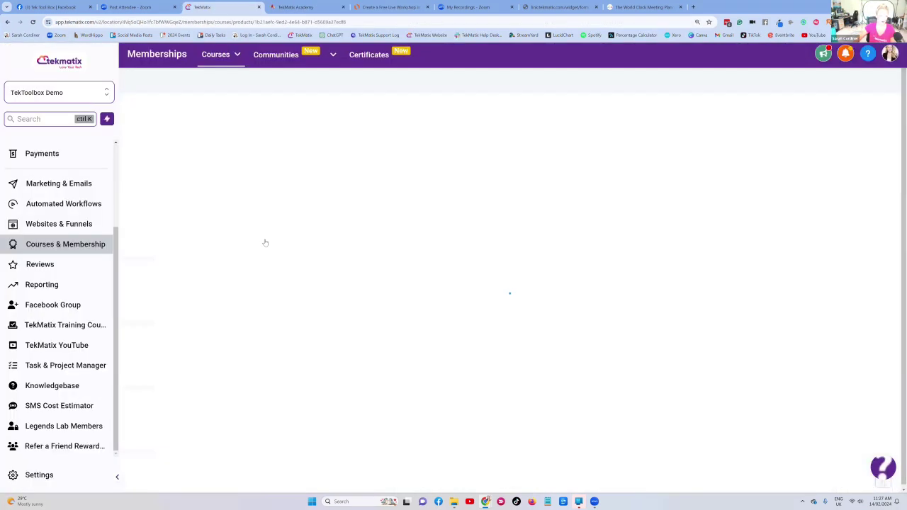
left_click(296, 263)
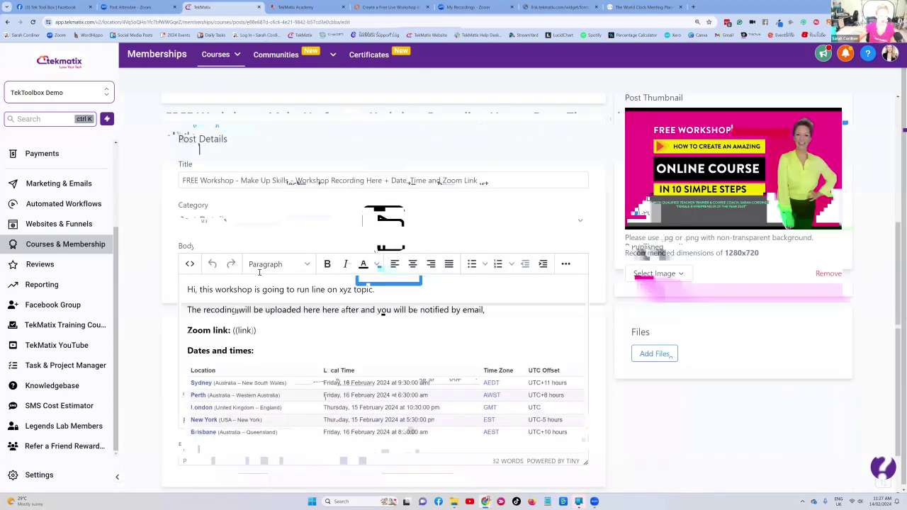
scroll(188, 234, "down", 1)
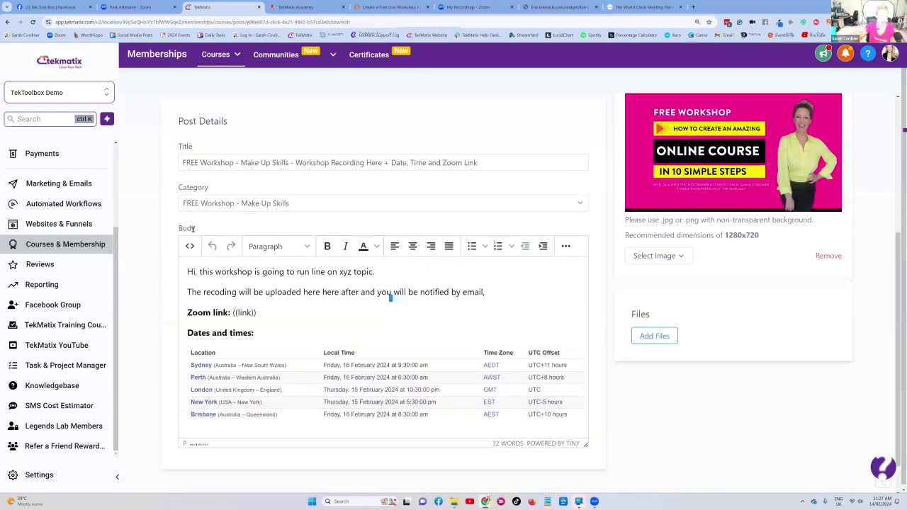
left_click_drag(257, 278, 199, 231)
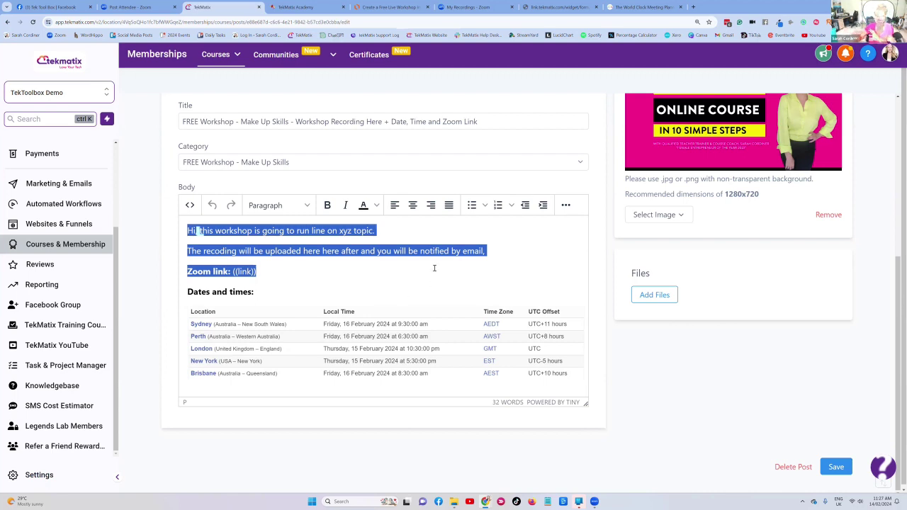
scroll(434, 268, "up", 2)
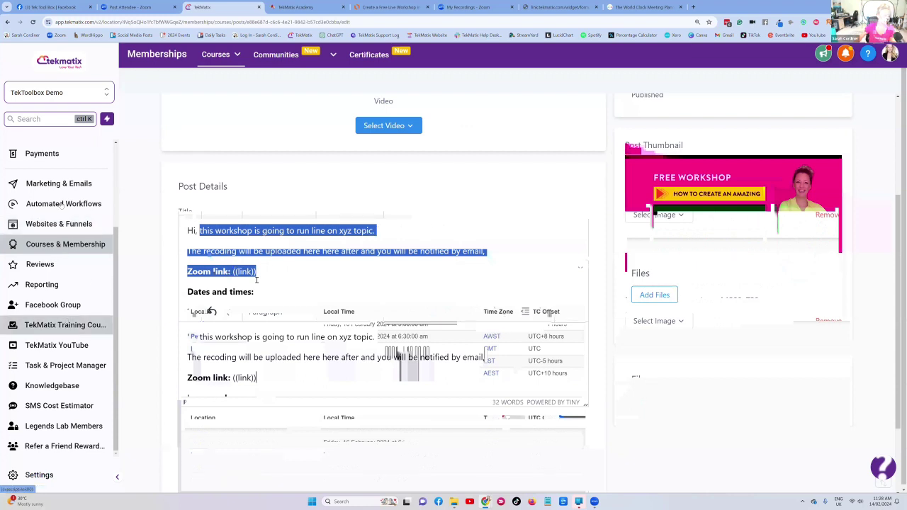
left_click(93, 205)
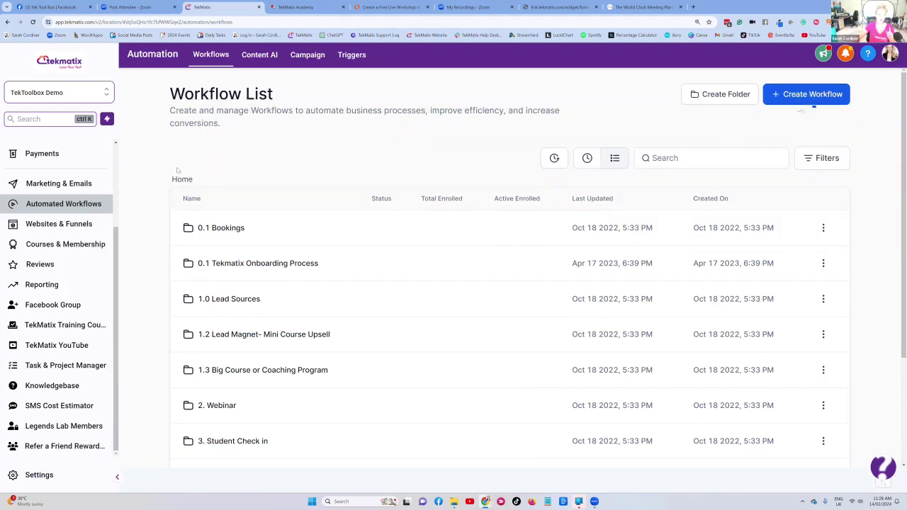
- Create a workflow from the 'Recipe - Webinar Registration Confirmation & Reminders' template
left_click(808, 98)
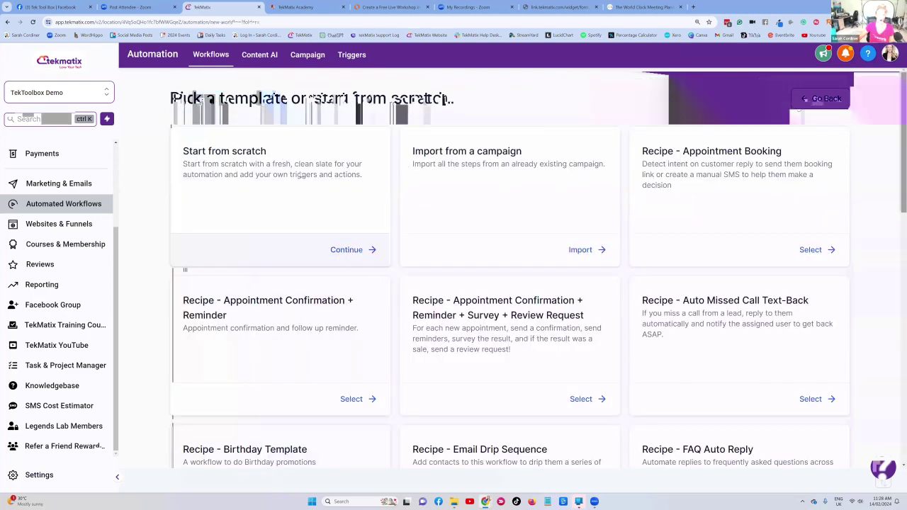
scroll(251, 175, "down", 2)
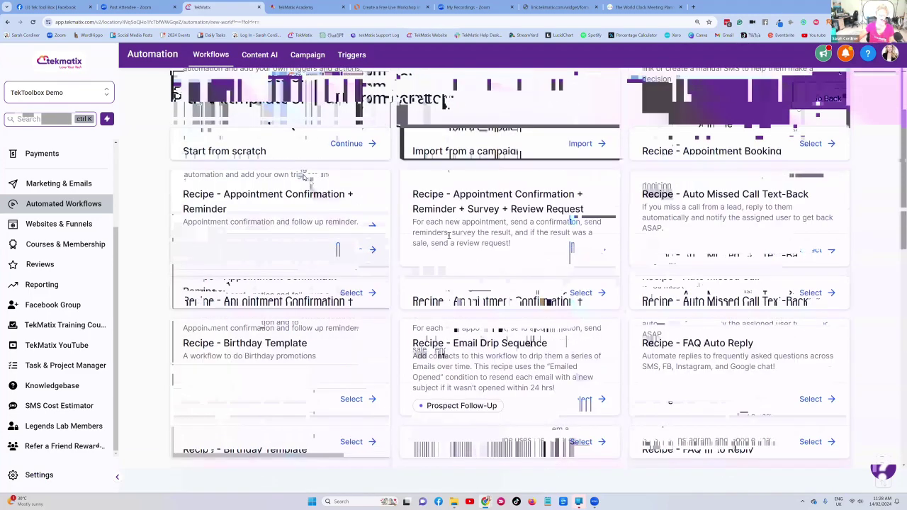
scroll(448, 236, "down", 1)
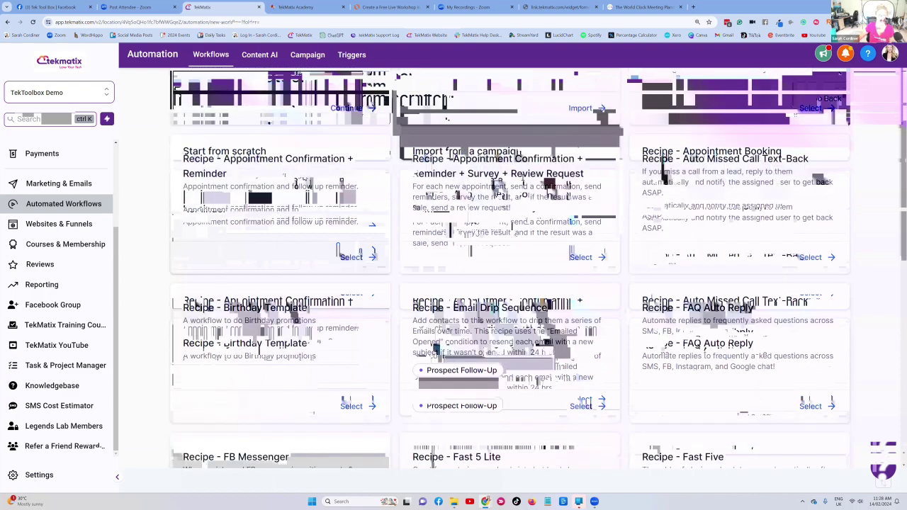
scroll(427, 262, "down", 4)
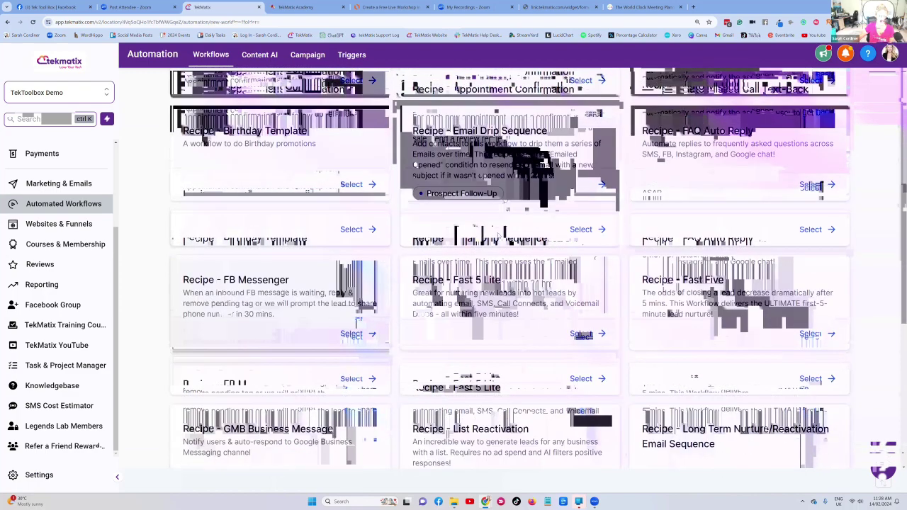
scroll(427, 260, "down", 3)
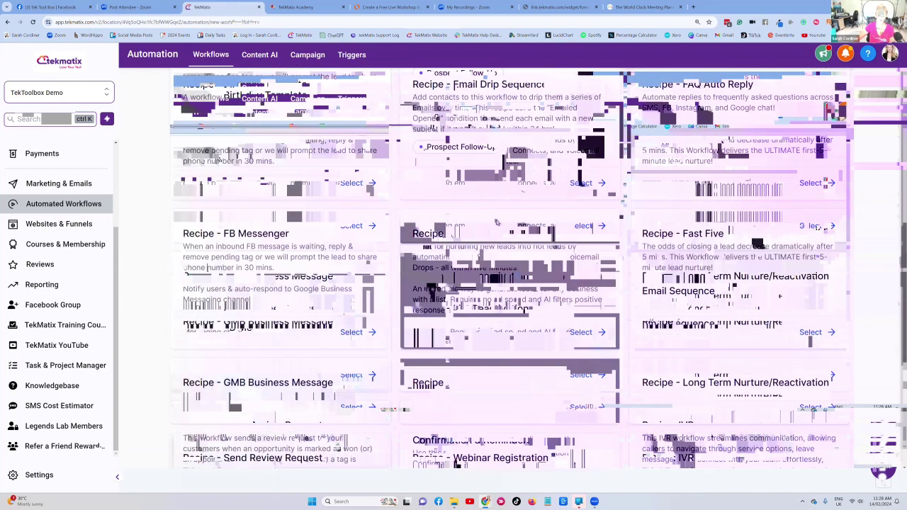
scroll(573, 326, "down", 2)
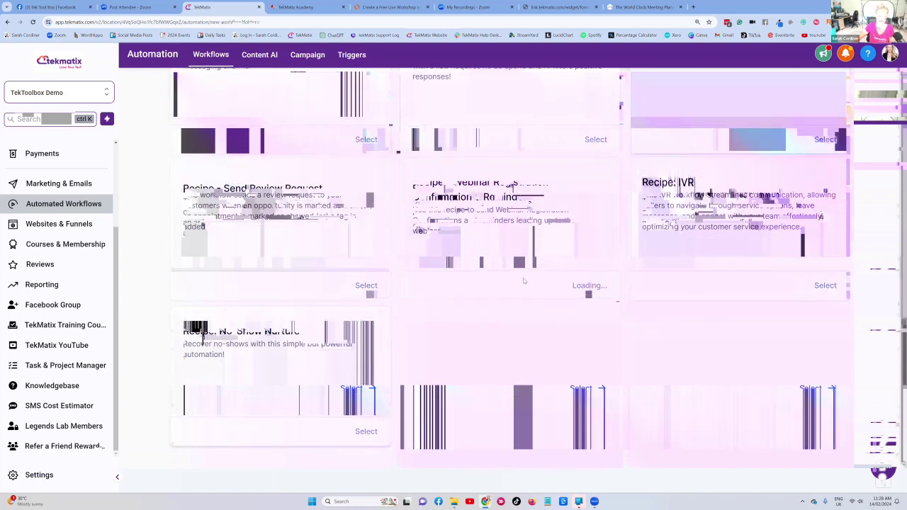
left_click(488, 235)
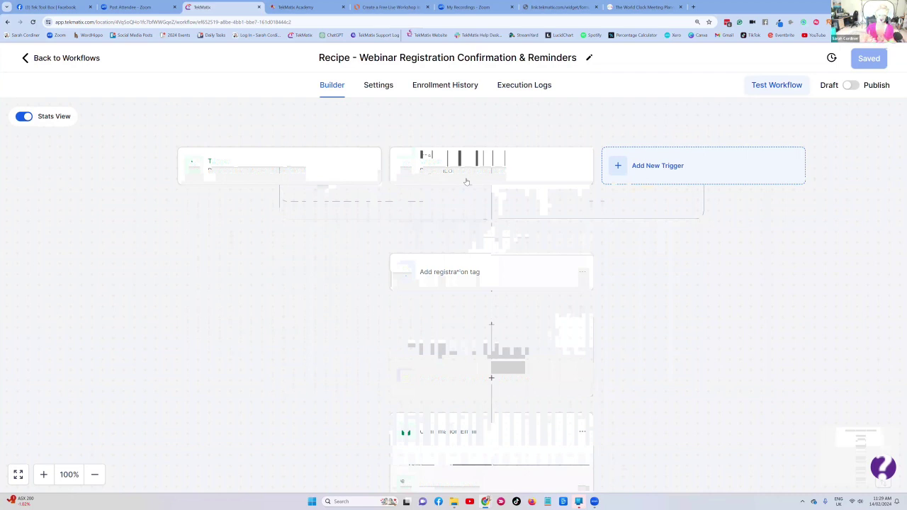
- Delete the link-clicked registration trigger
left_click(316, 169)
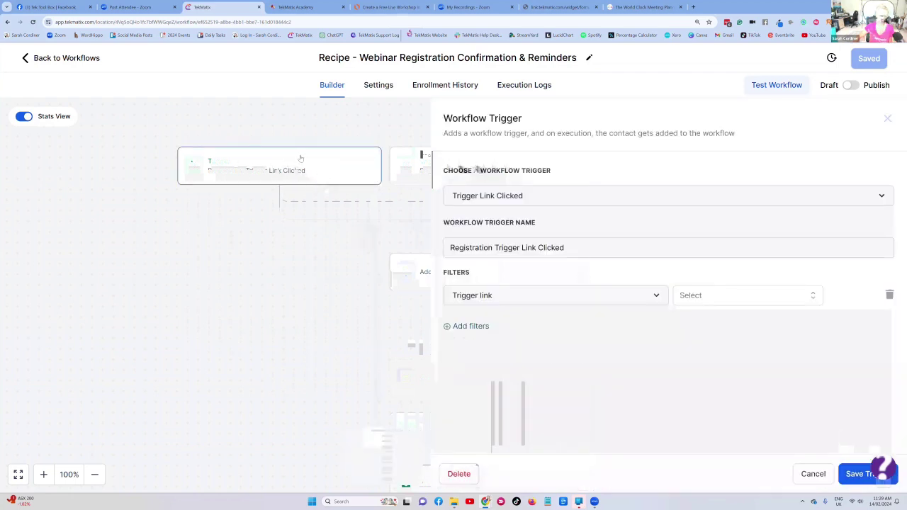
left_click(469, 475)
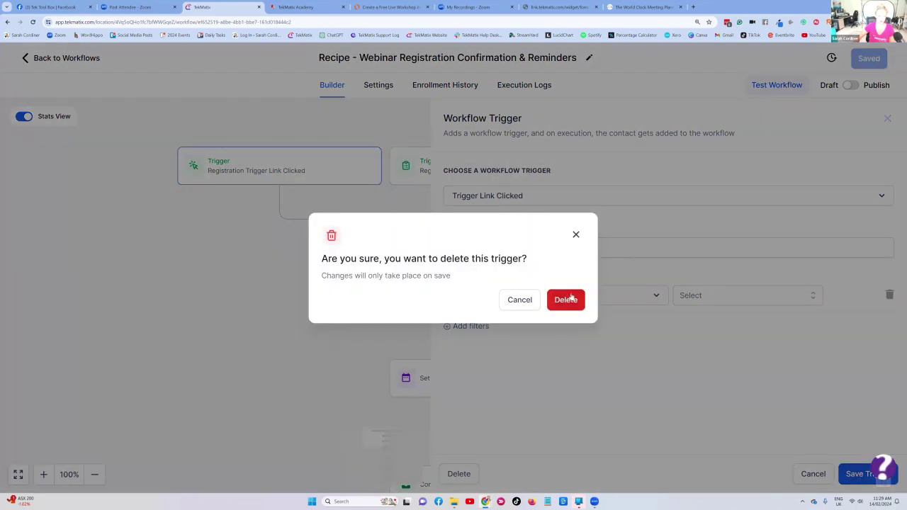
left_click(570, 298)
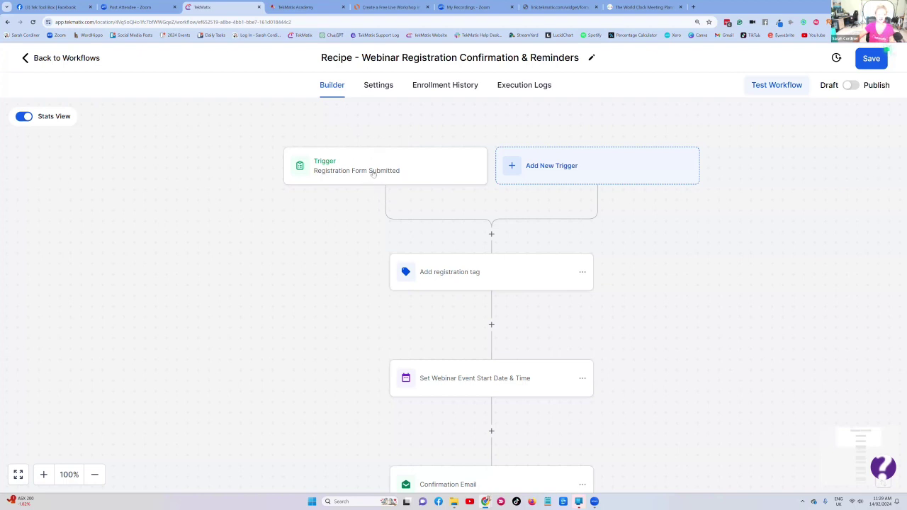
- Filter the Registration Form Submitted trigger on the 'Opt in form for FREE make up webinar' form
left_click(415, 172)
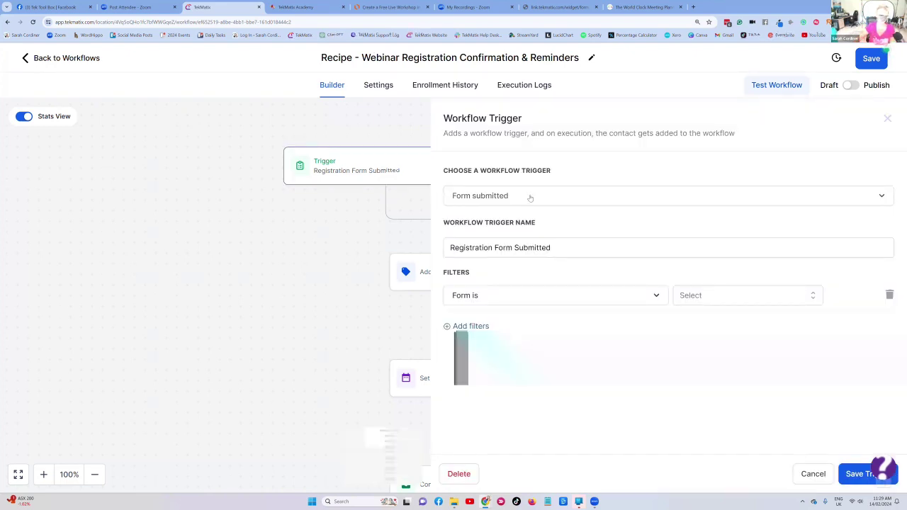
left_click(564, 251)
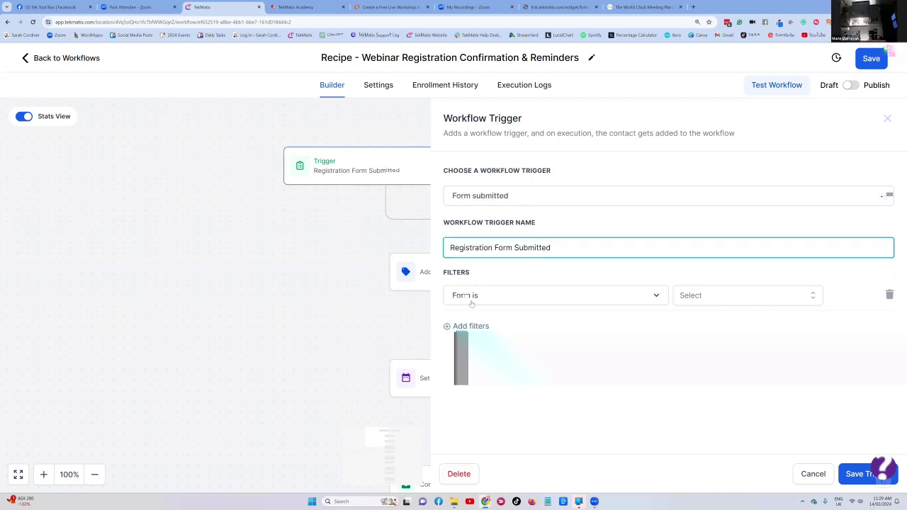
left_click(720, 298)
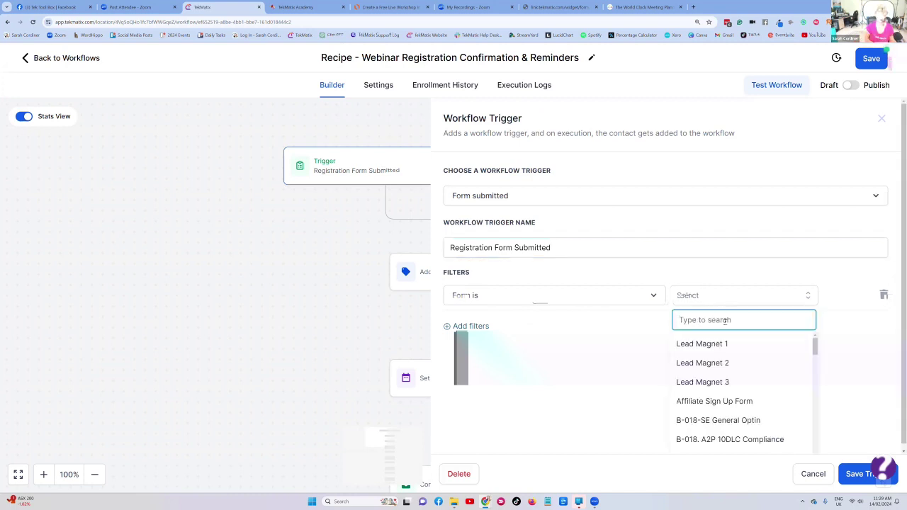
type("make")
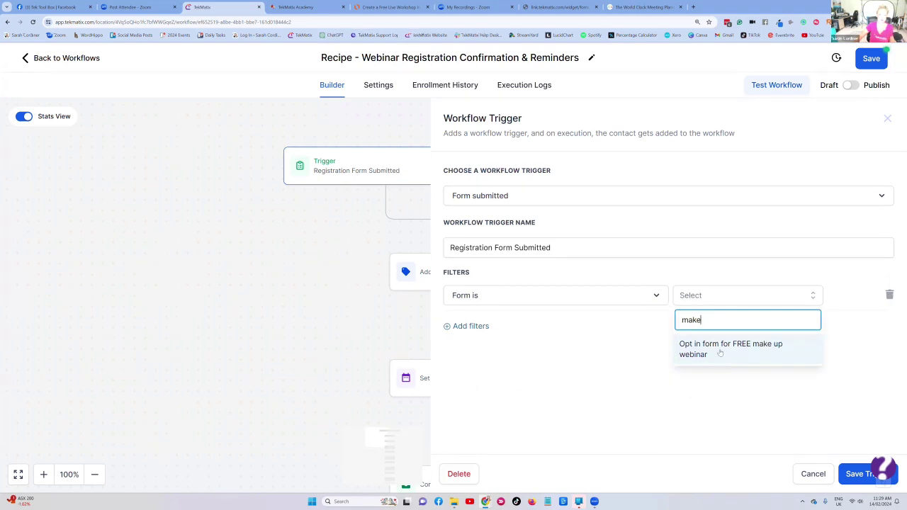
left_click(721, 352)
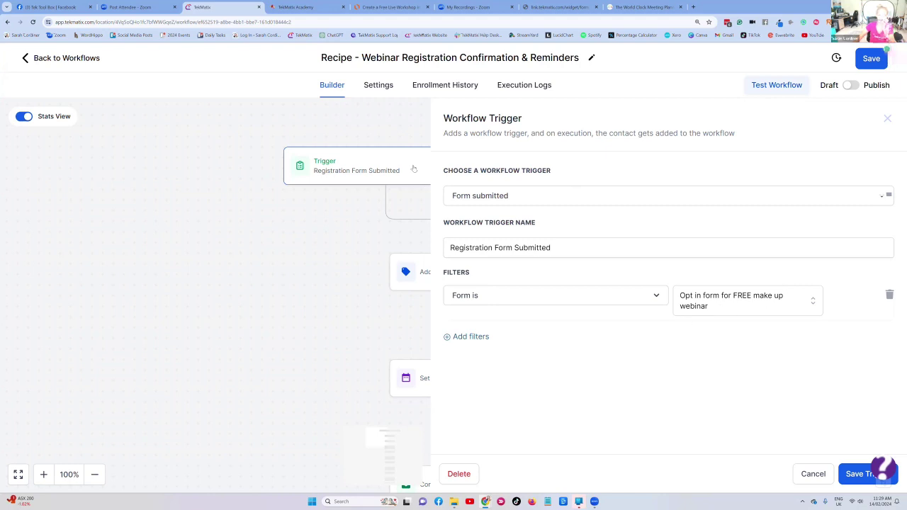
left_click(852, 474)
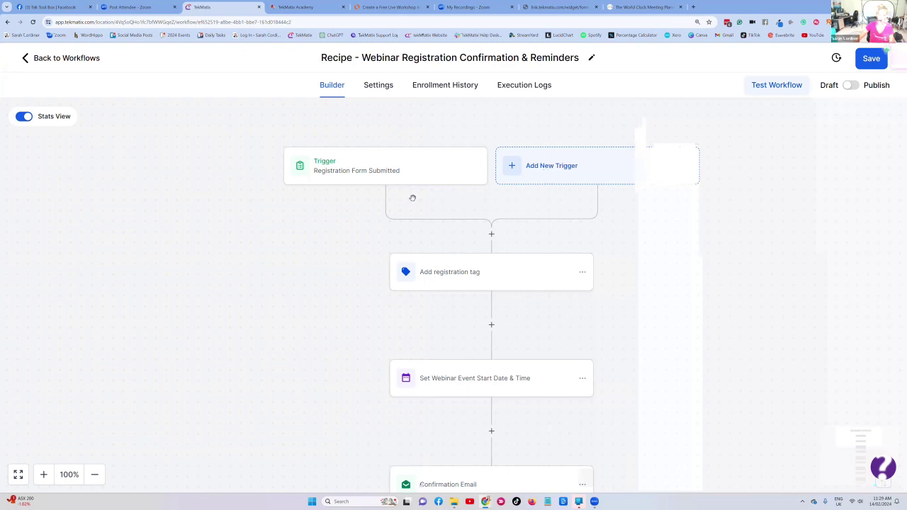
- Create and apply the new tag 'Has registered for the free make up webinar' in the registration tag step, then save
left_click(466, 259)
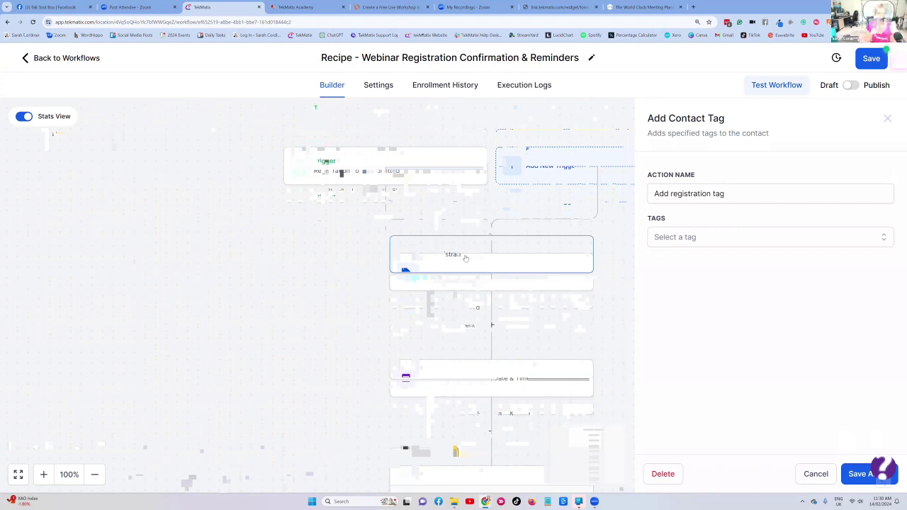
left_click(711, 239)
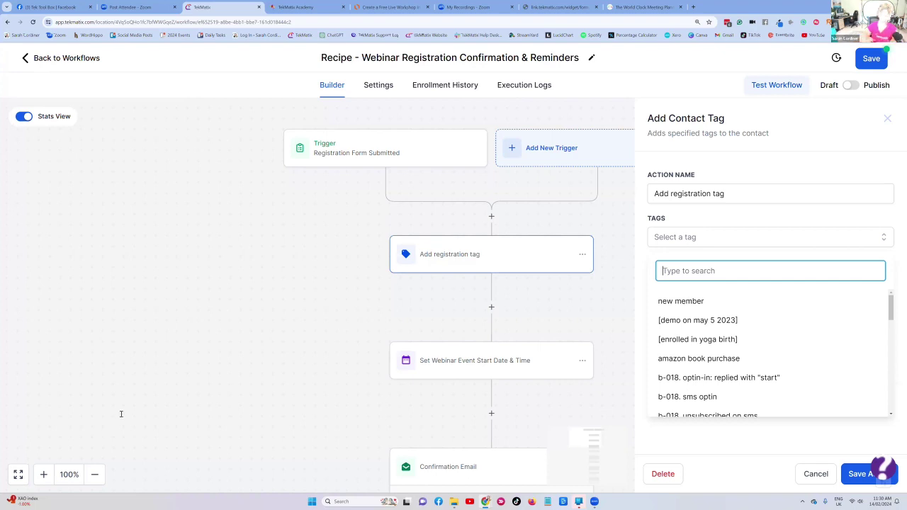
type("Has ")
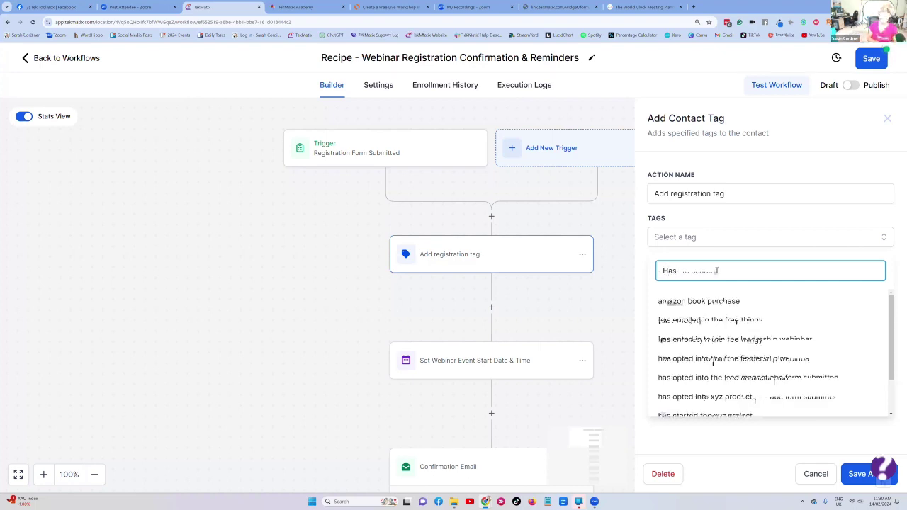
type("registered for t")
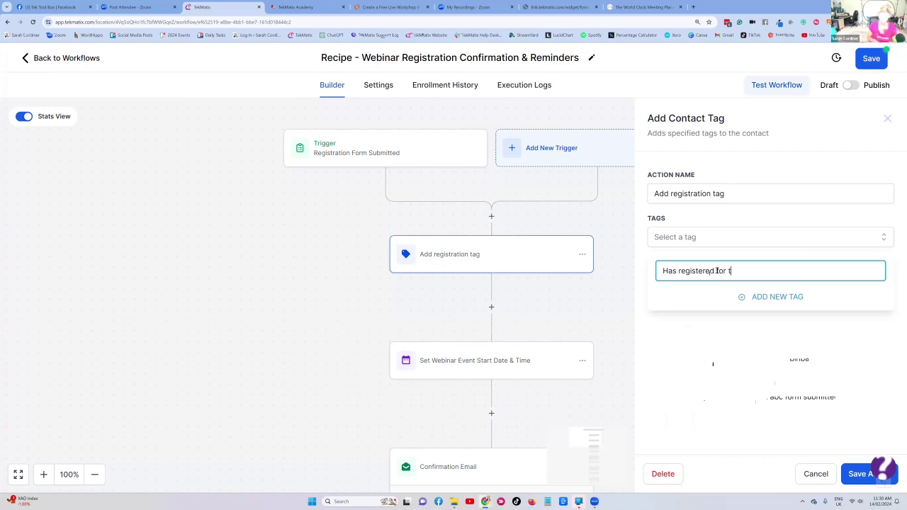
type("he free ma")
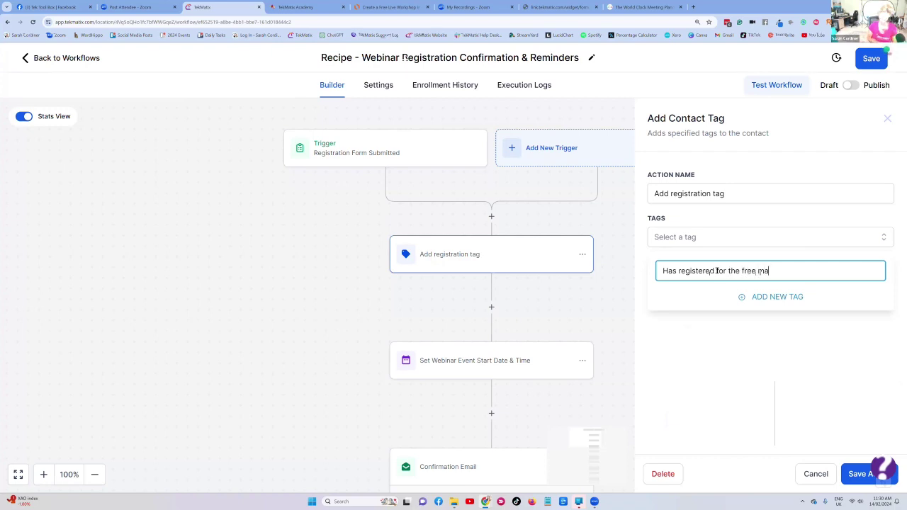
type("ke up webinar")
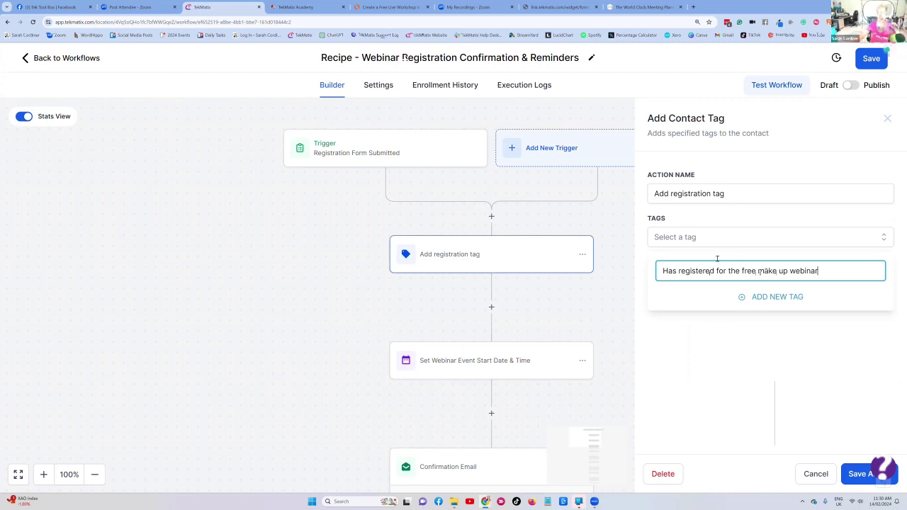
left_click(769, 298)
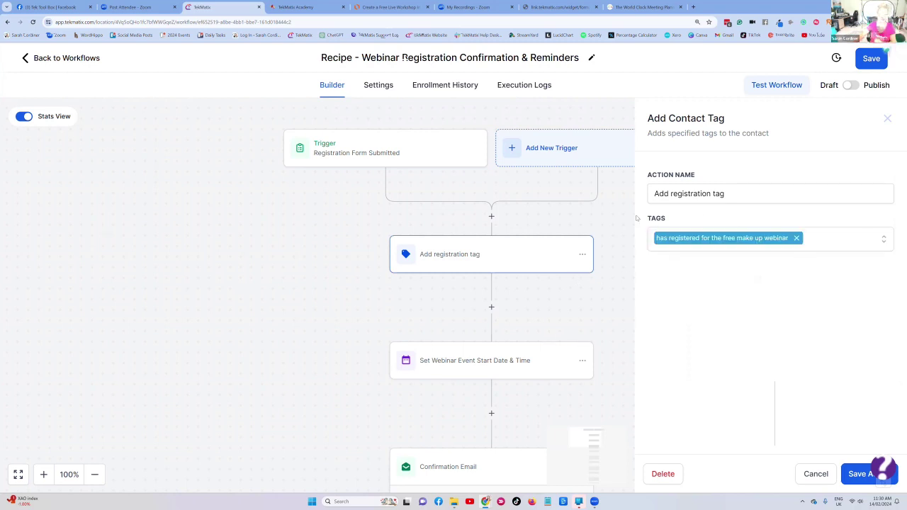
left_click(861, 475)
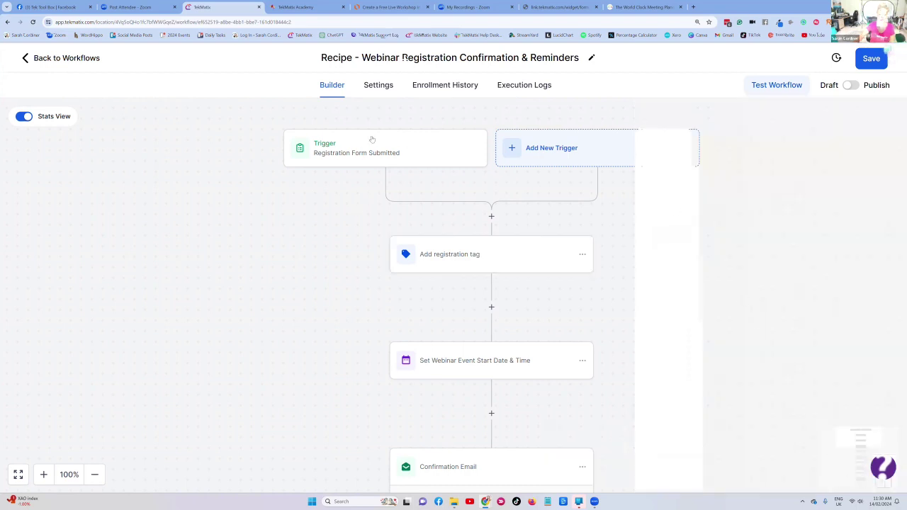
scroll(464, 277, "down", 2)
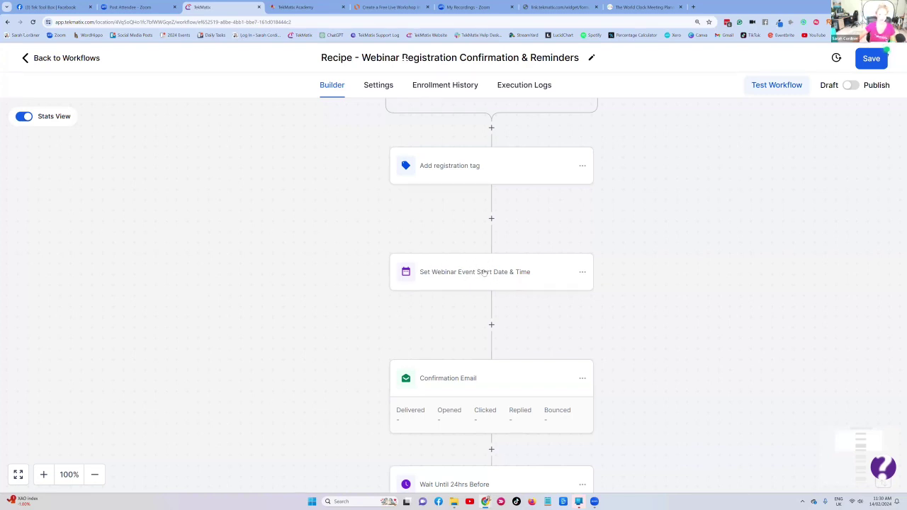
- Pick 3 April 2024, 2:30 PM in the event start date picker and save the action
left_click(487, 270)
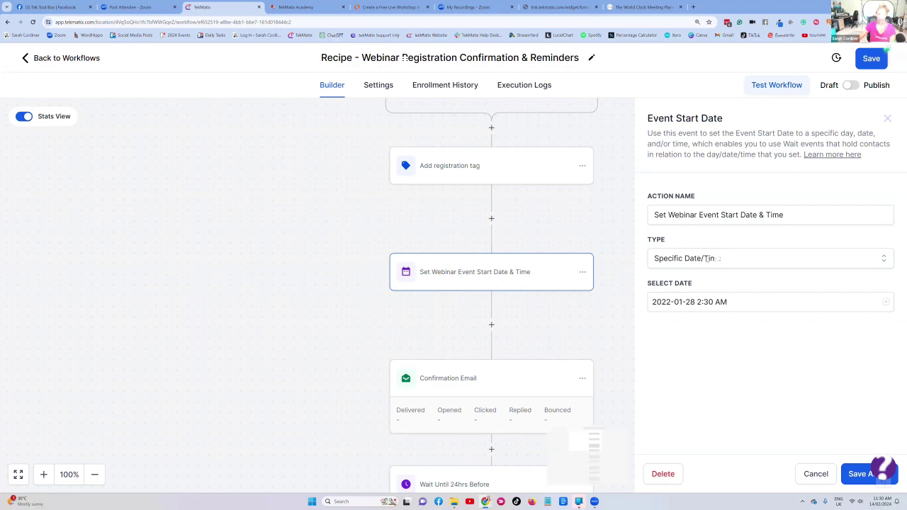
left_click(706, 302)
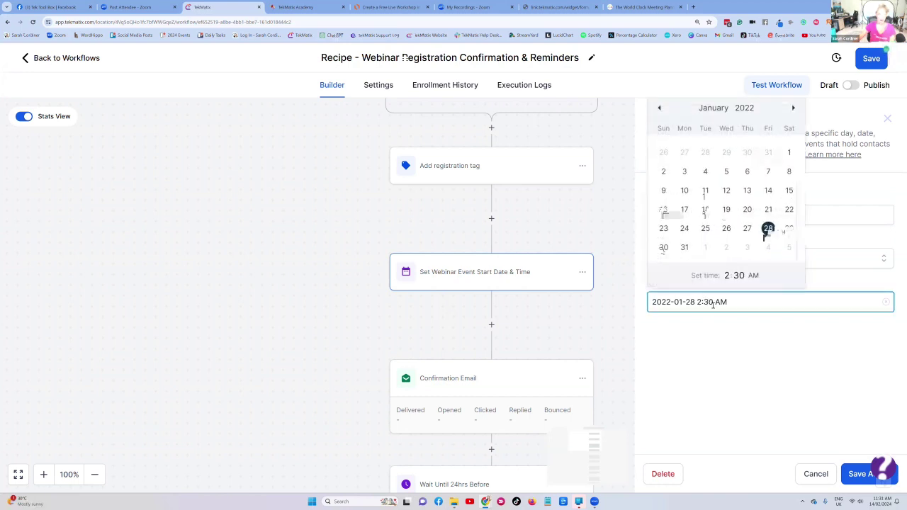
left_click(794, 108)
left_click(794, 125)
left_click(794, 123)
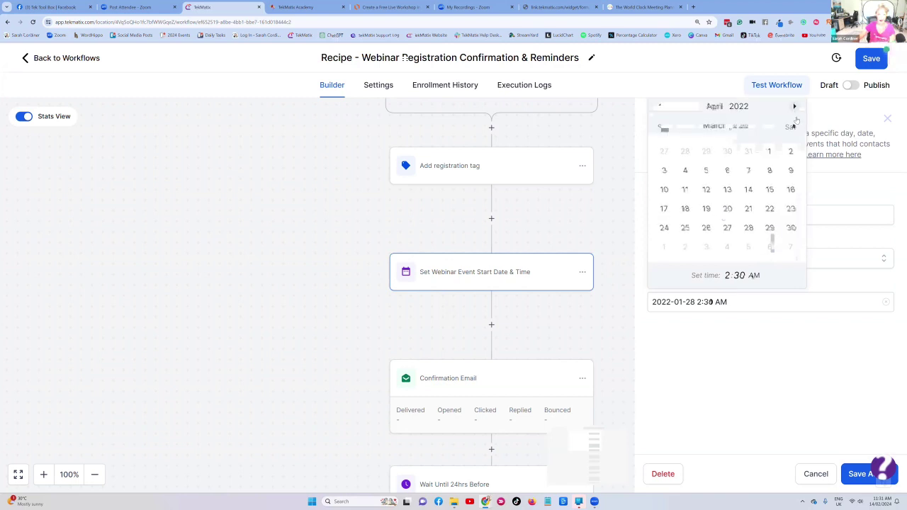
left_click(739, 108)
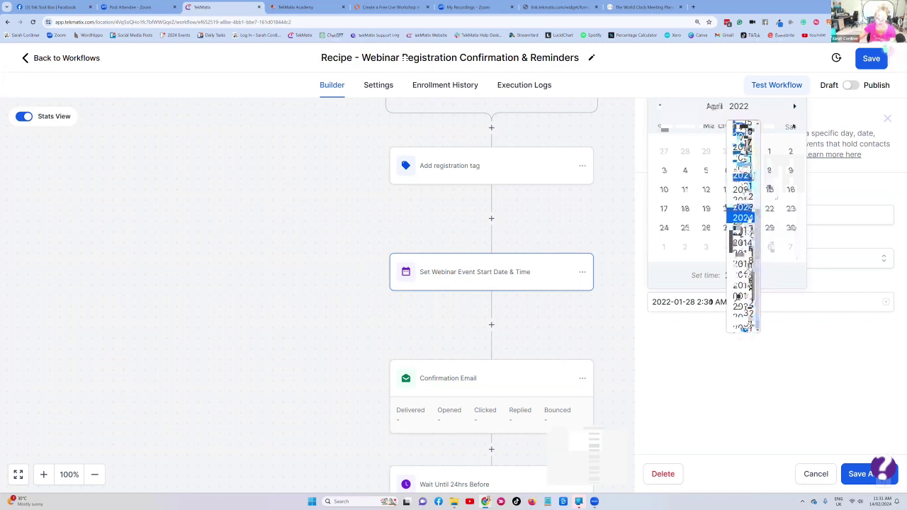
left_click(743, 217)
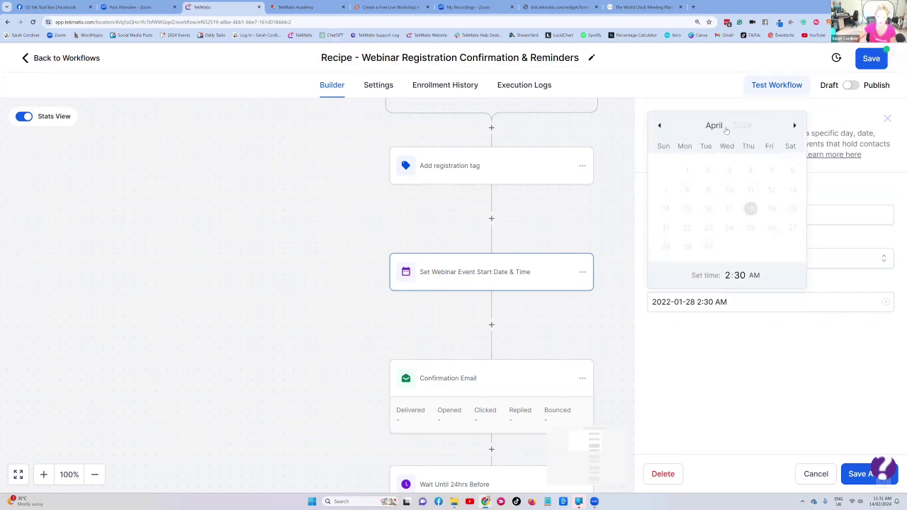
left_click(727, 170)
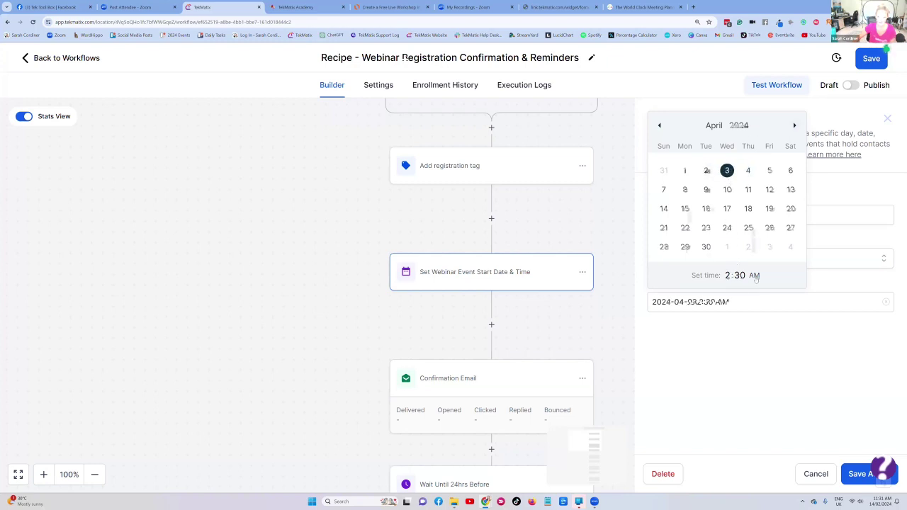
left_click(755, 276)
left_click(755, 325)
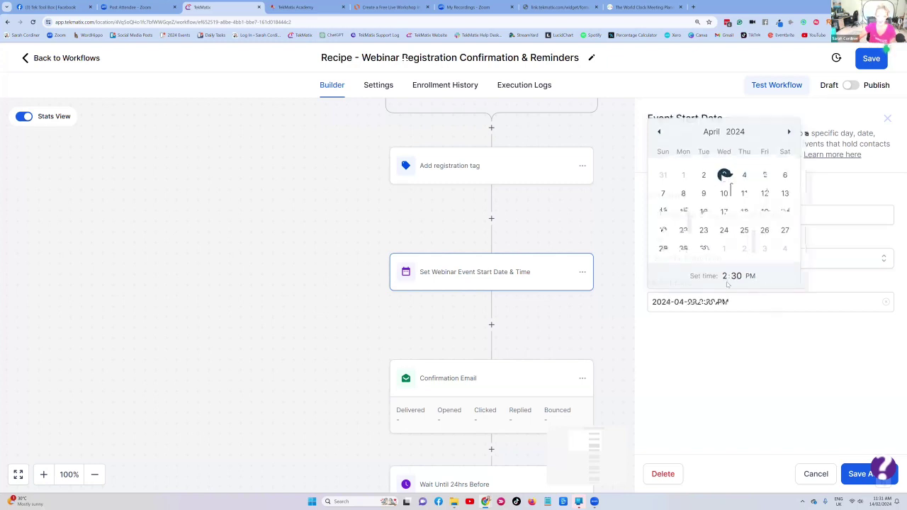
left_click(855, 474)
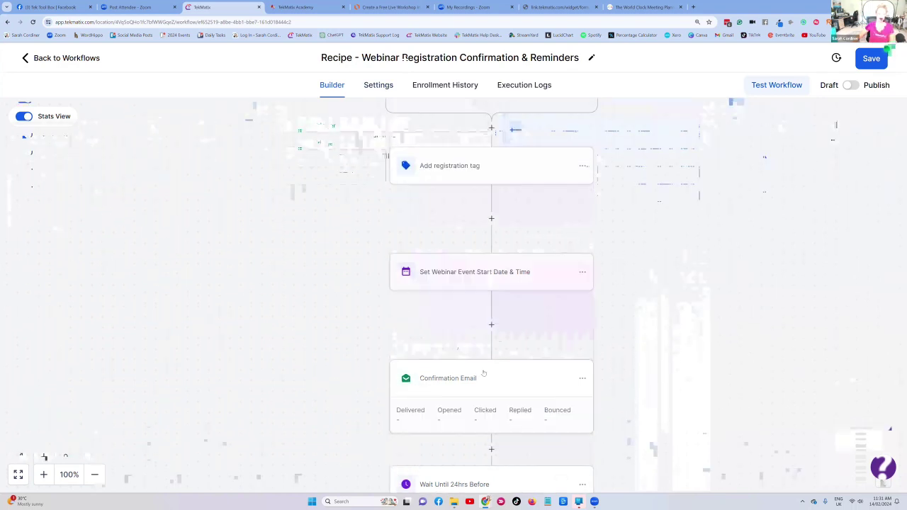
- Open the Confirmation Email step, remove a stray pasted FREE Workshop line, and bring up Embed Image
left_click(422, 390)
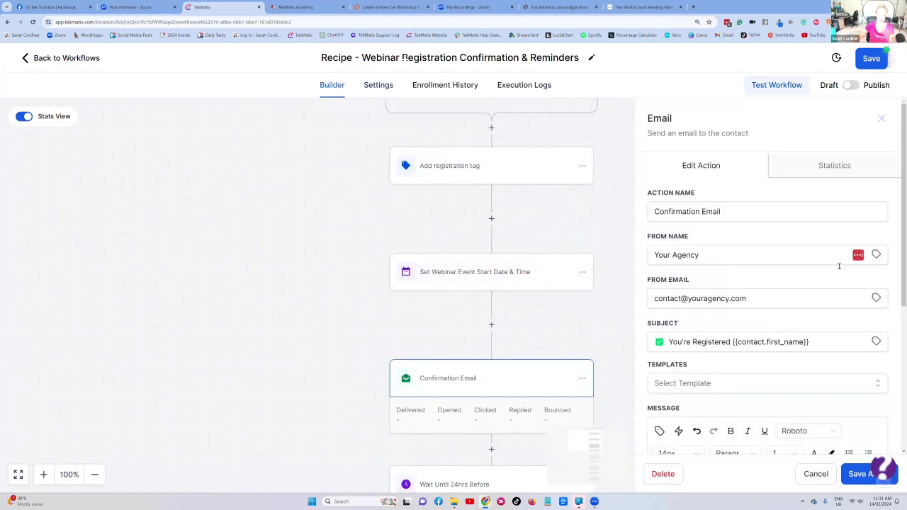
scroll(751, 203, "down", 3)
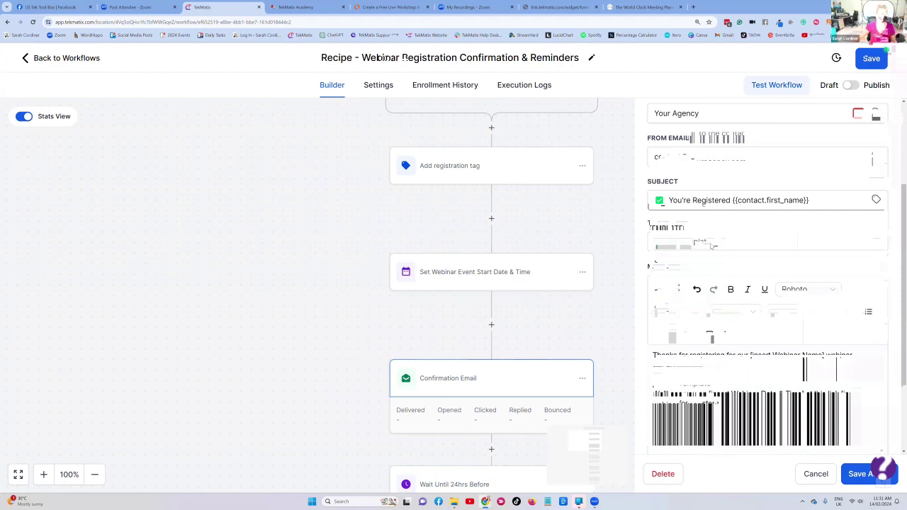
scroll(712, 245, "down", 3)
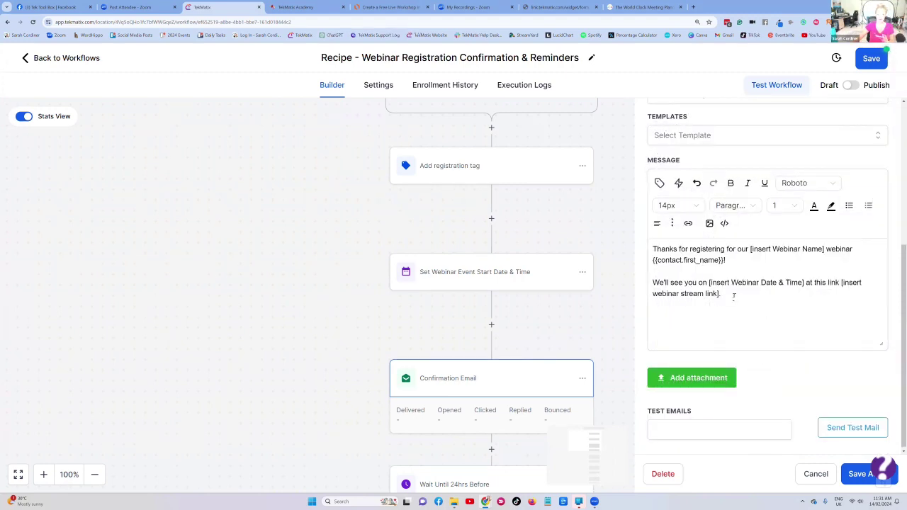
left_click(733, 296)
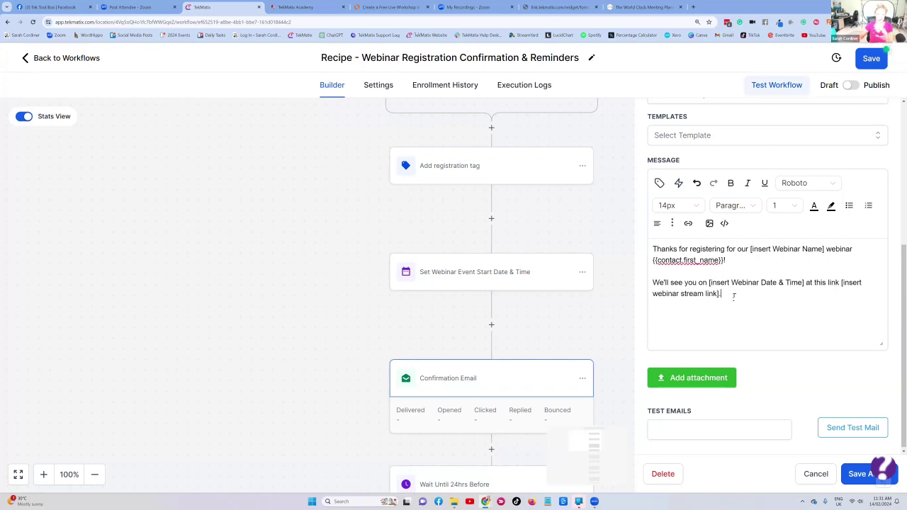
key("ctrl+v")
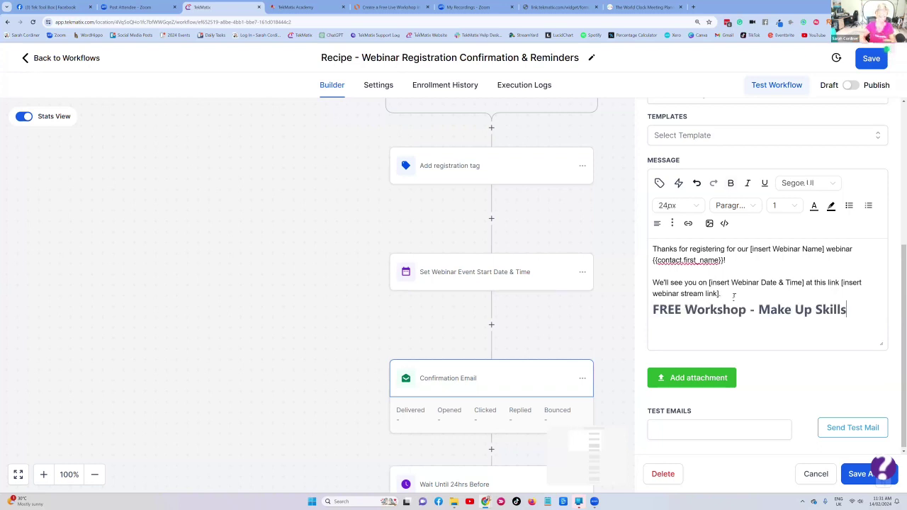
left_click_drag(857, 306, 639, 303)
key("BackSpace")
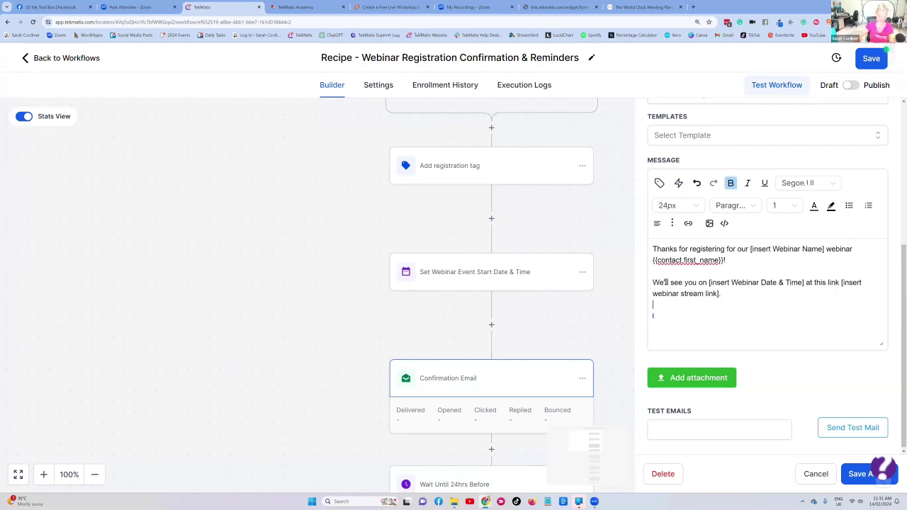
scroll(730, 301, "up", 1)
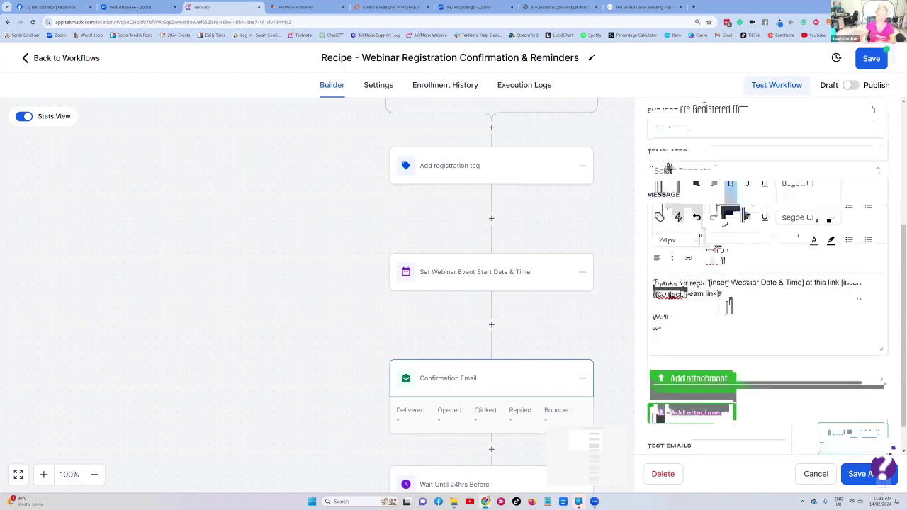
left_click(729, 305)
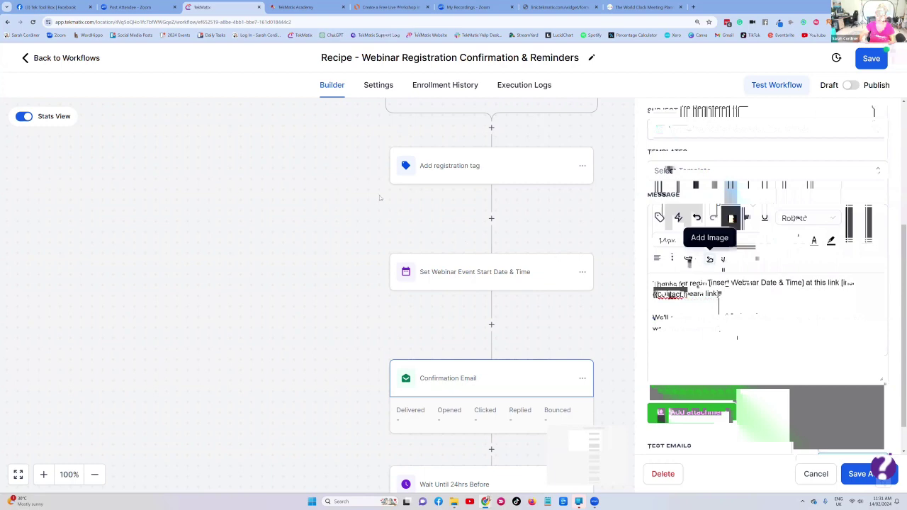
left_click(710, 259)
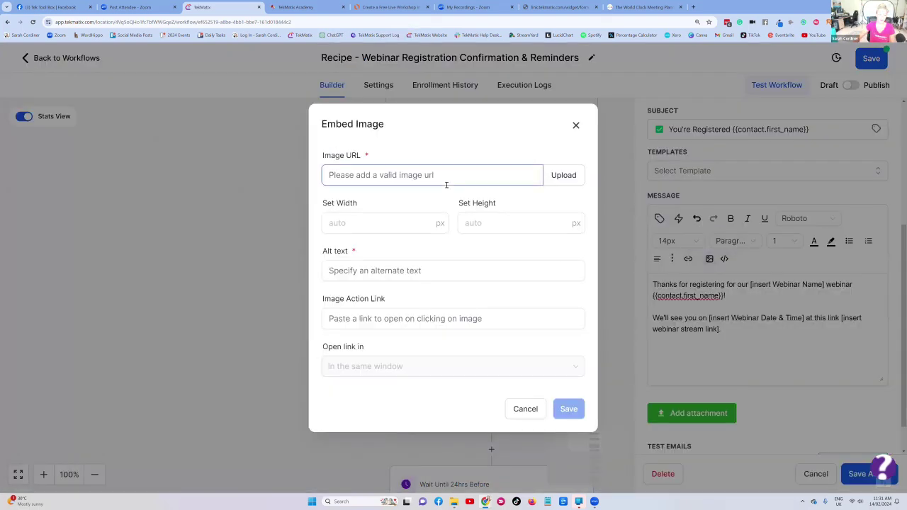
- Upload the live-call time and date image with alt text 'Workshop times' and try inserting it
left_click(564, 175)
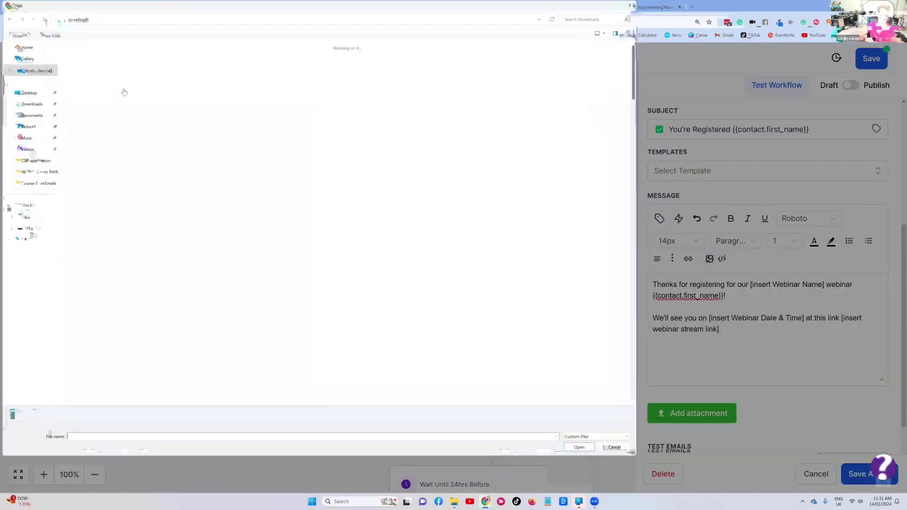
double_click(120, 74)
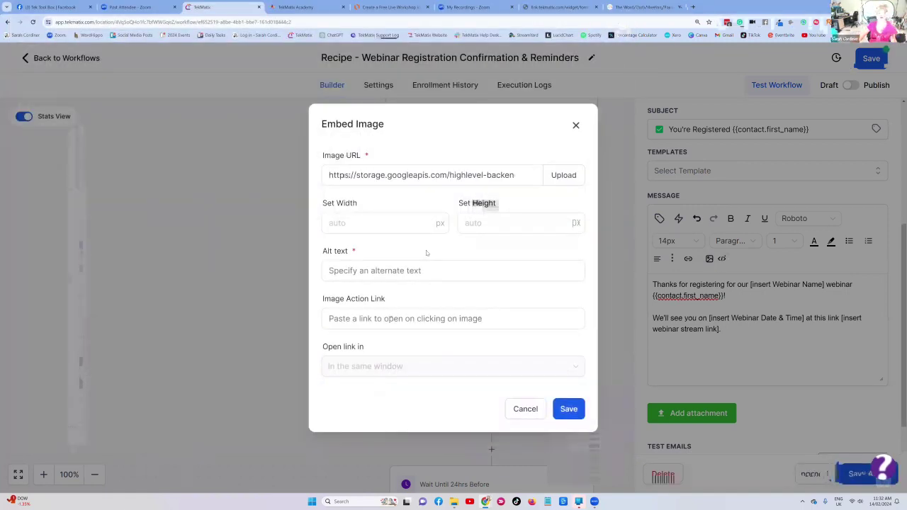
left_click(569, 410)
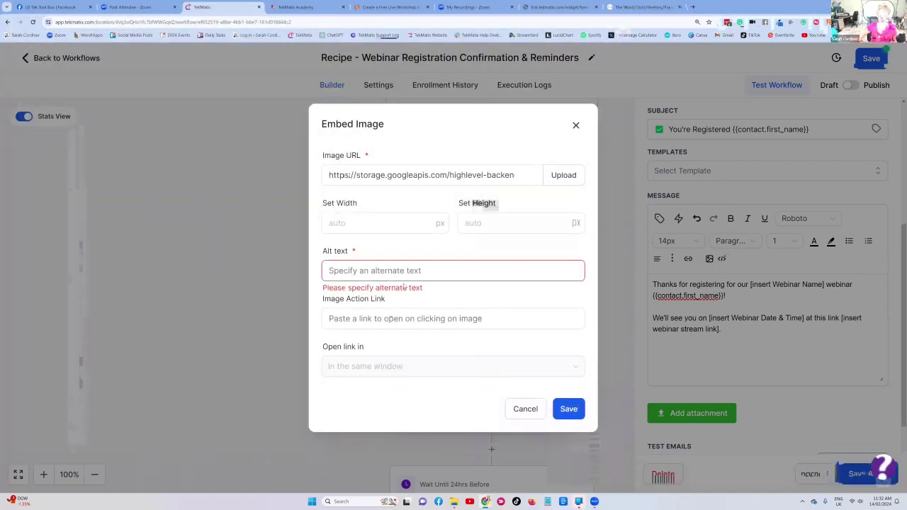
left_click(362, 268)
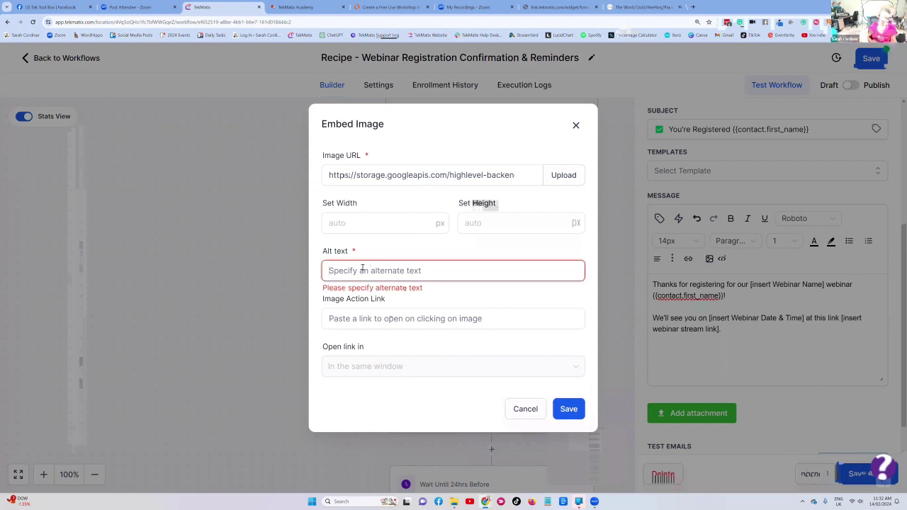
type("Workshop ")
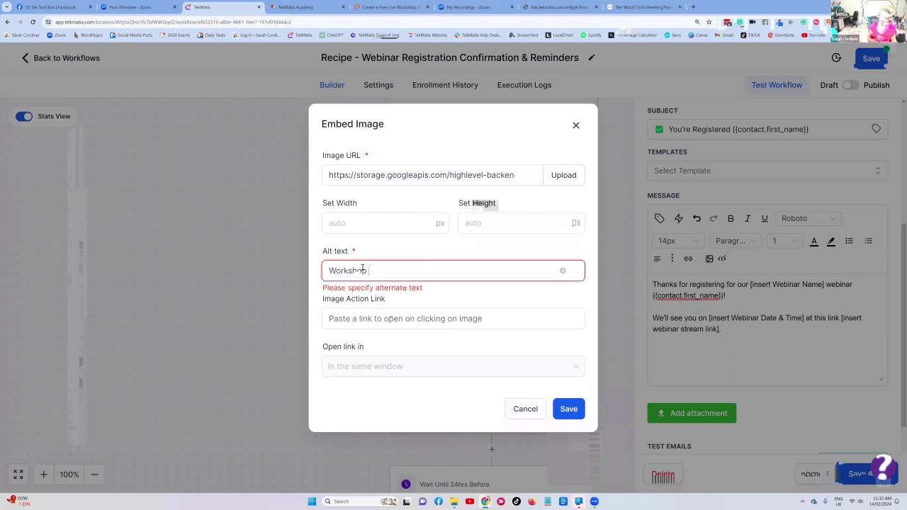
type("times")
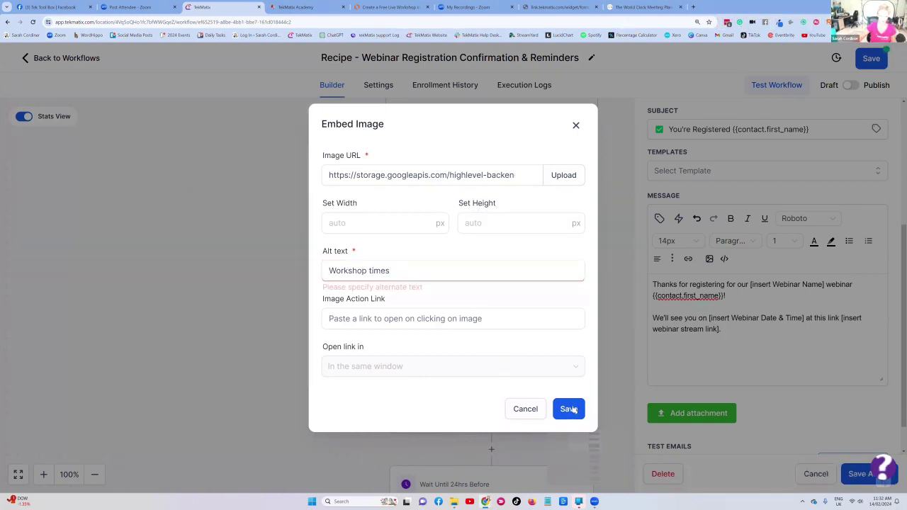
left_click(385, 320)
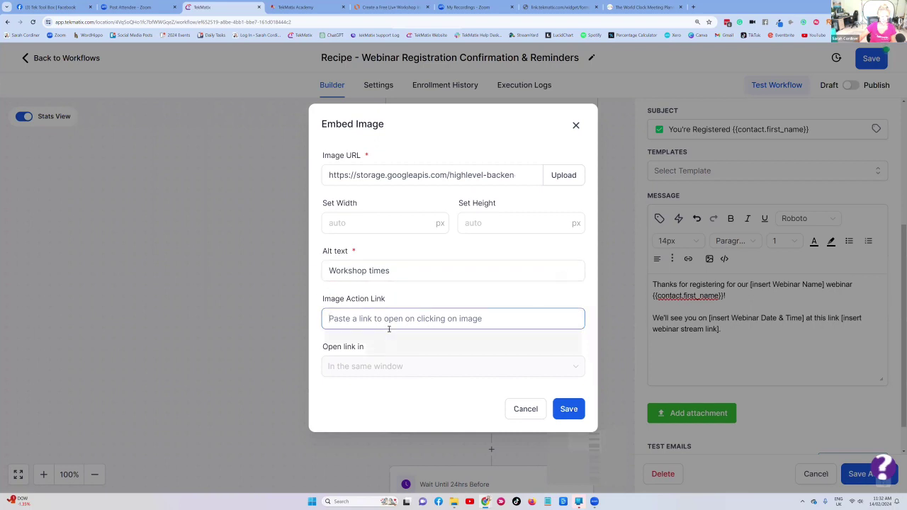
left_click(577, 411)
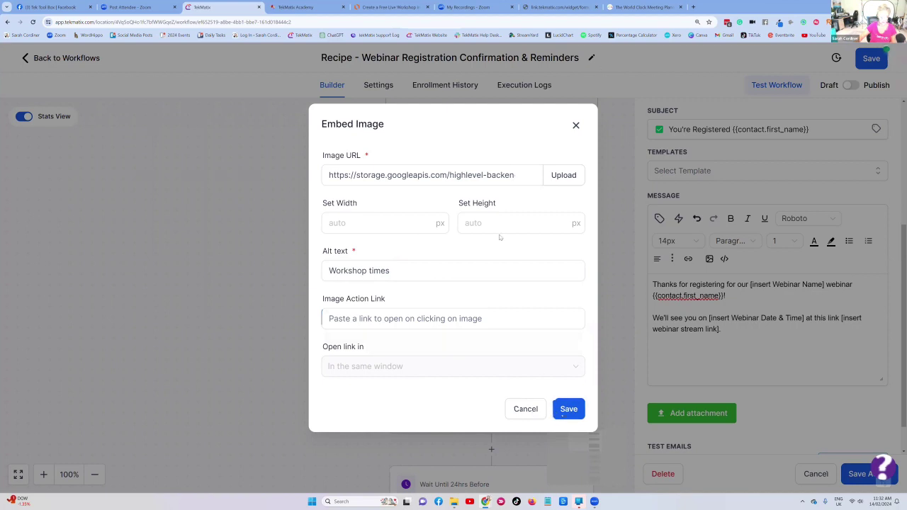
left_click(569, 409)
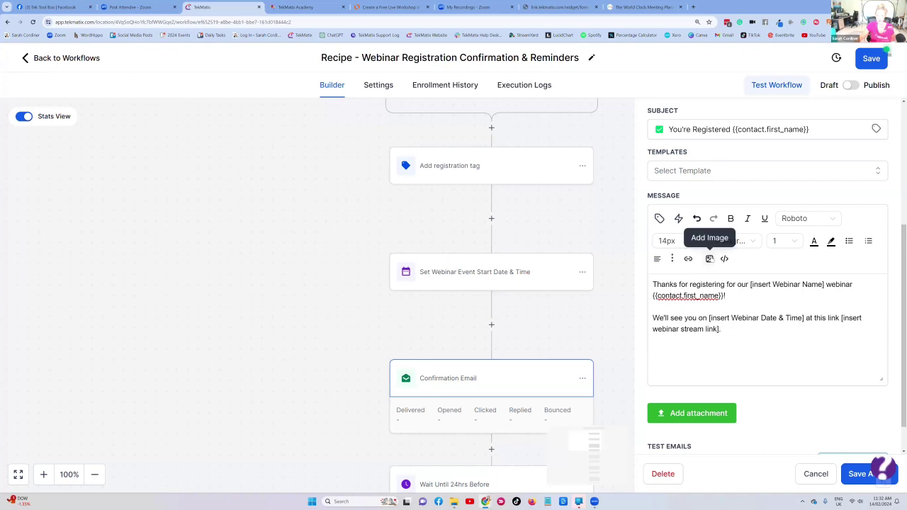
- Add the replay-times-in-your-timezone sentence and a 'Love' sign-off on a new line to the message
left_click(710, 258)
left_click(577, 126)
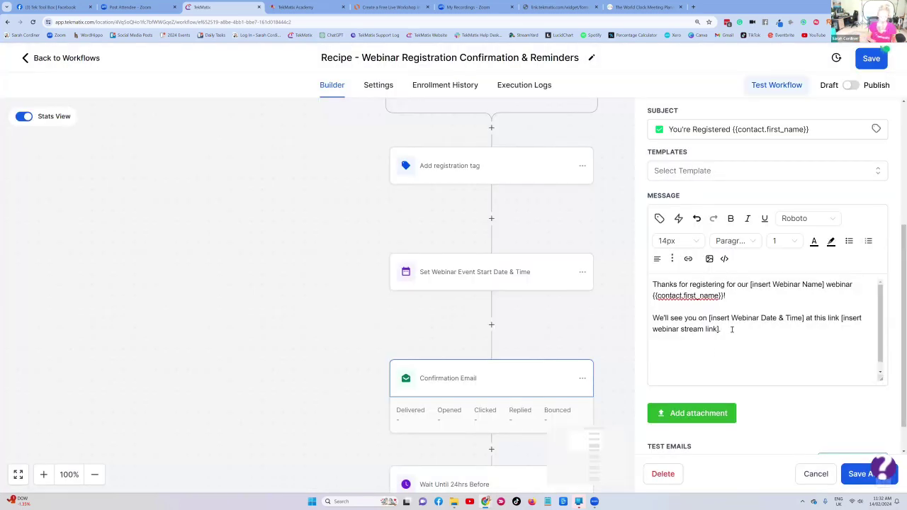
type("ide your replay area")
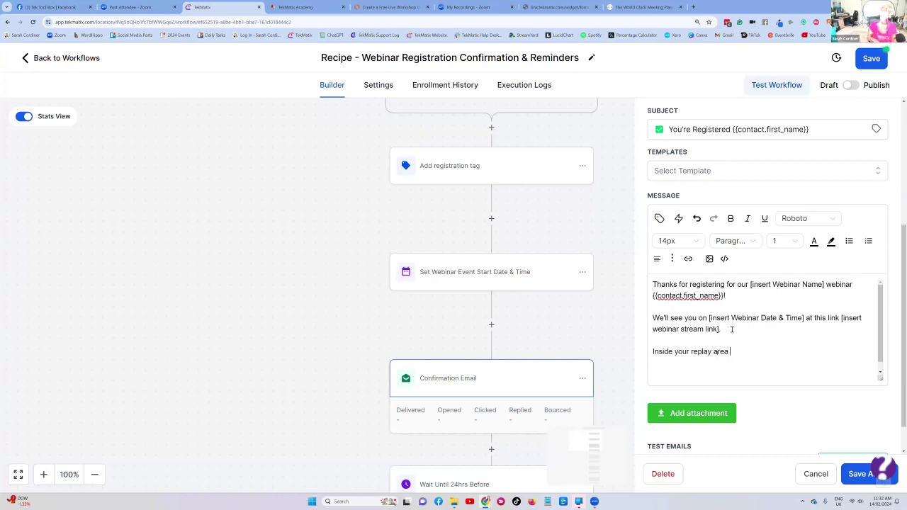
type(" you will find the time and dat")
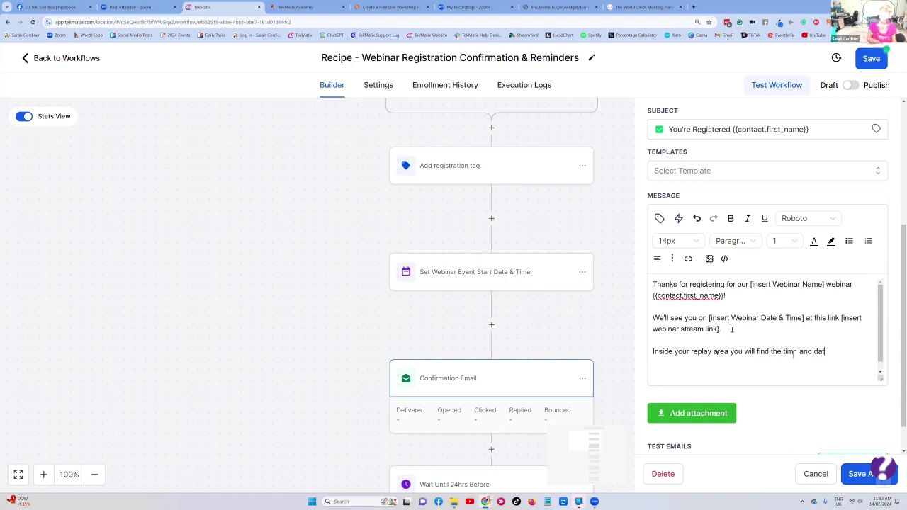
type("es in your timezone")
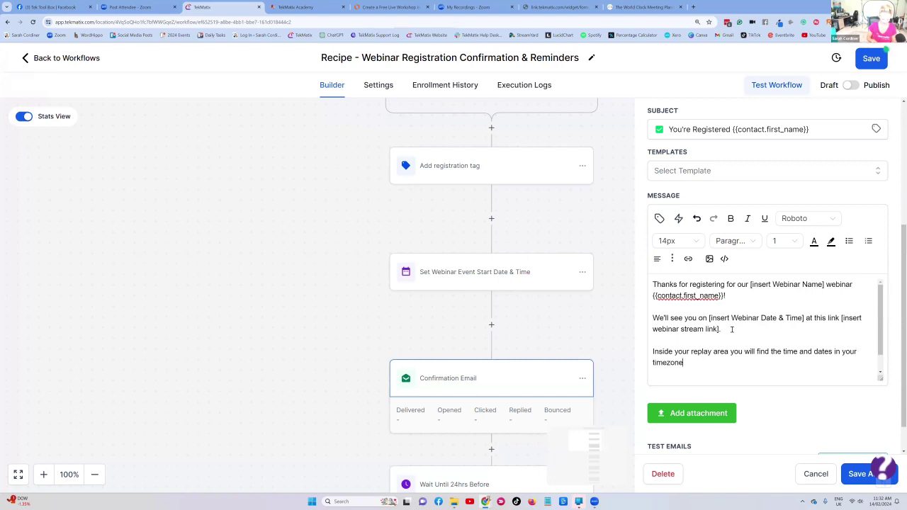
type(" ..")
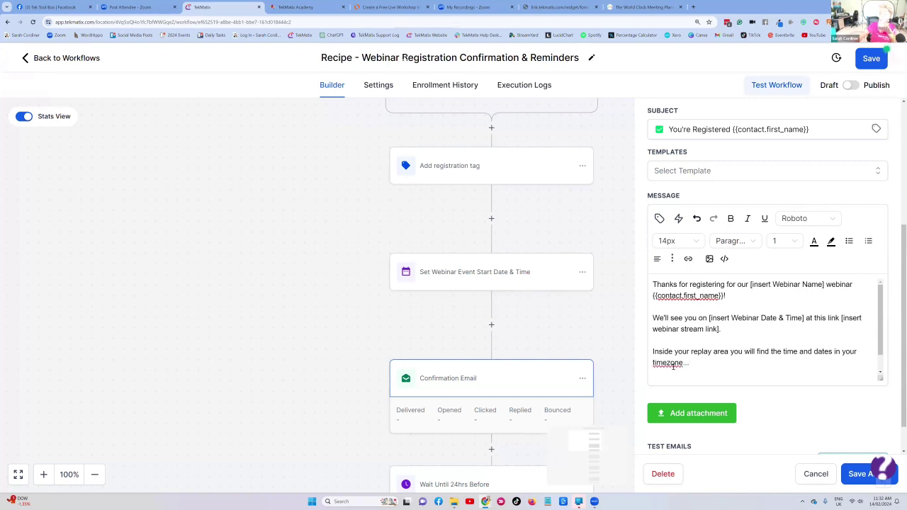
key("Return")
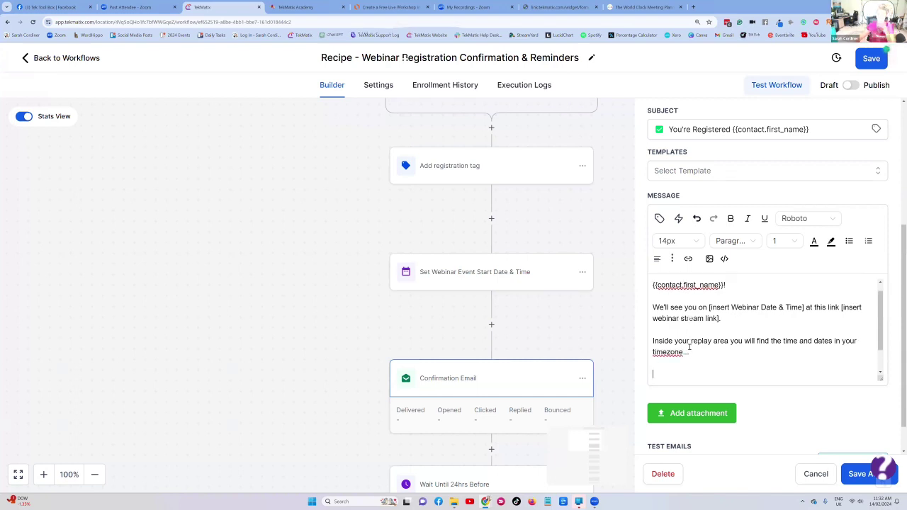
type("Love ")
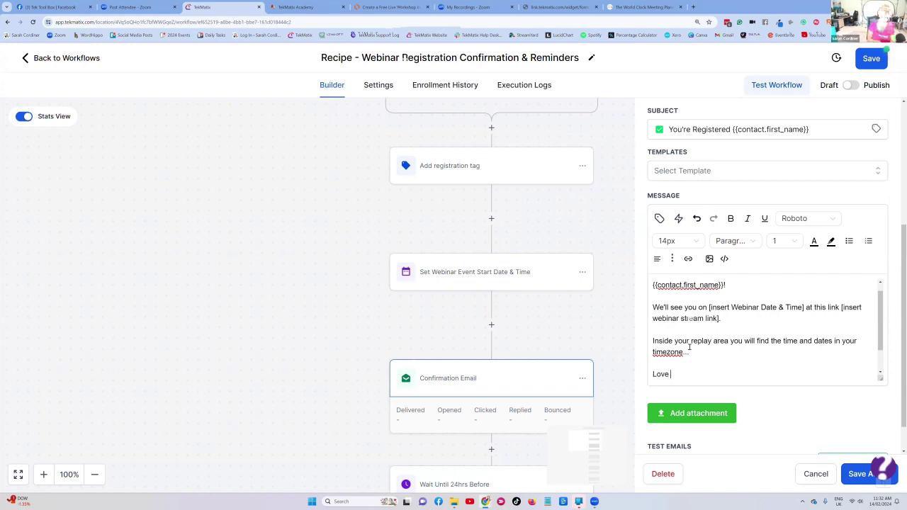
type("Sarah x")
- Save the finished confirmation email step
scroll(689, 318, "up", 1)
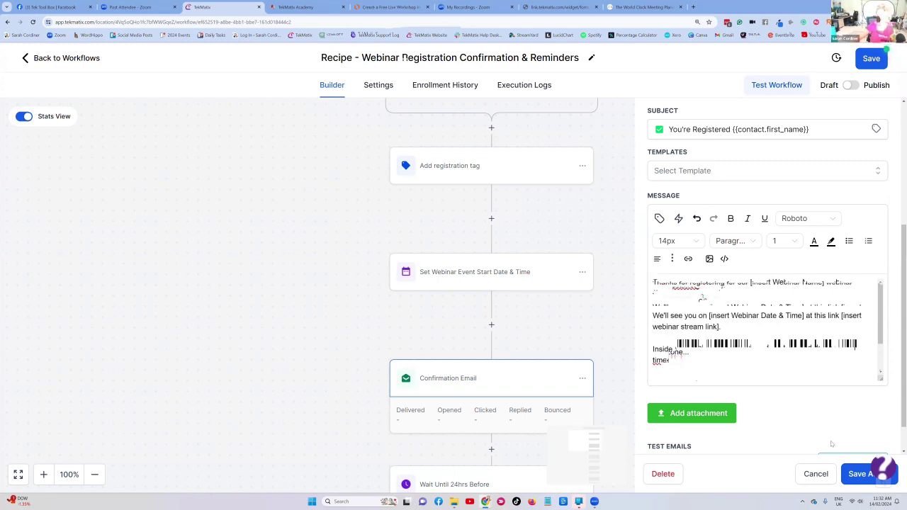
left_click(858, 474)
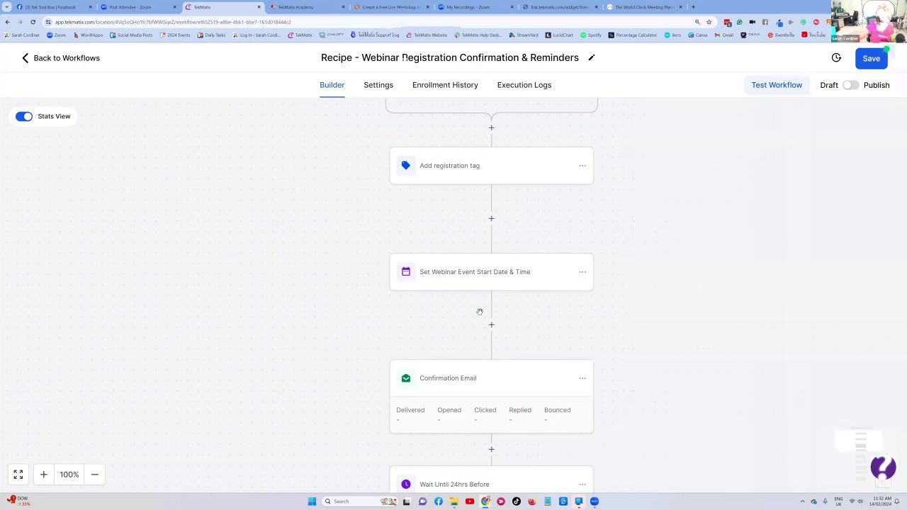
scroll(482, 305, "up", 3)
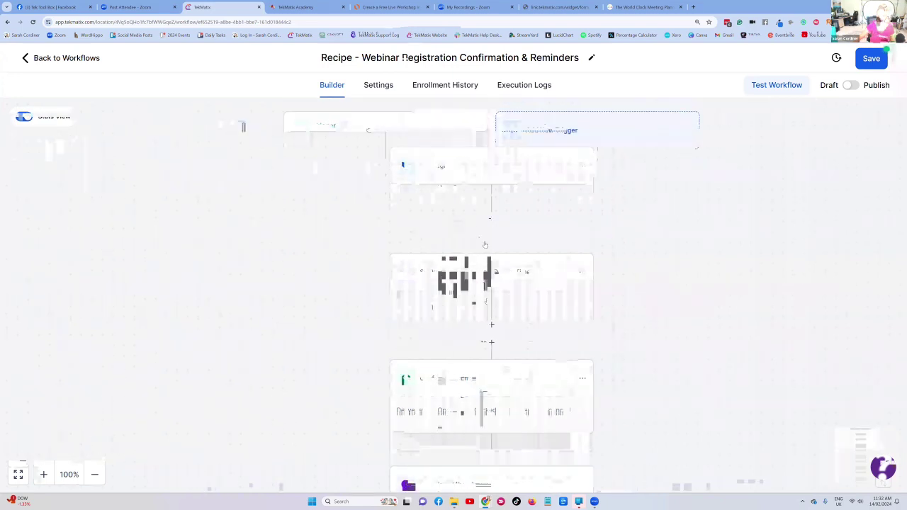
scroll(465, 313, "up", 1)
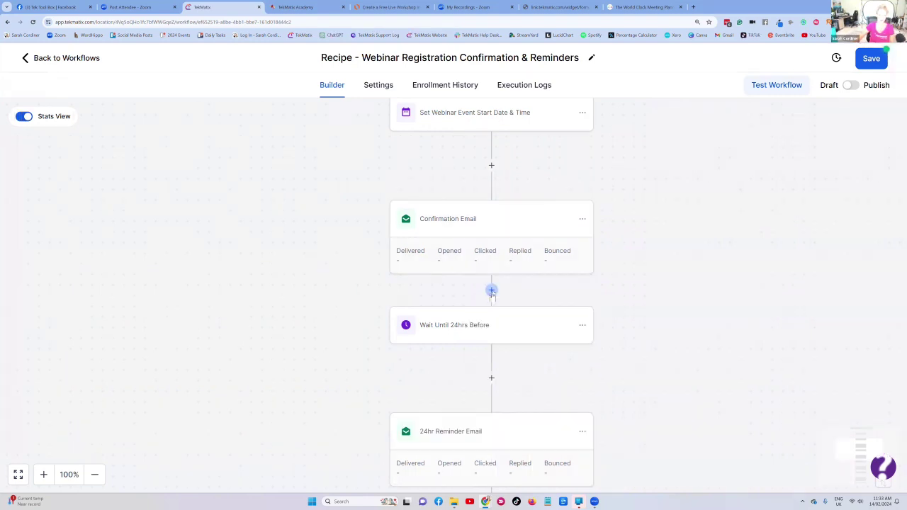
- Insert a Course Grant Offer action below Confirmation Email, leaving its offer unselected, and attempt to save
left_click(492, 290)
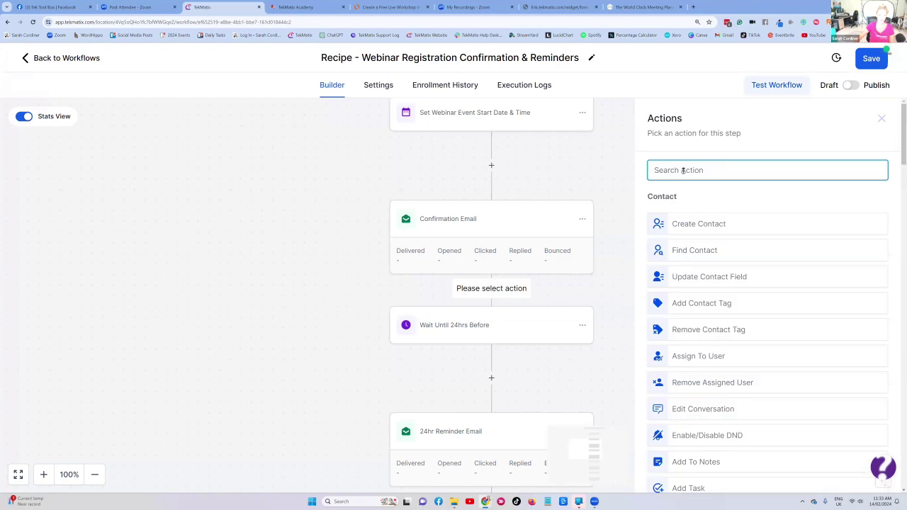
type("grant")
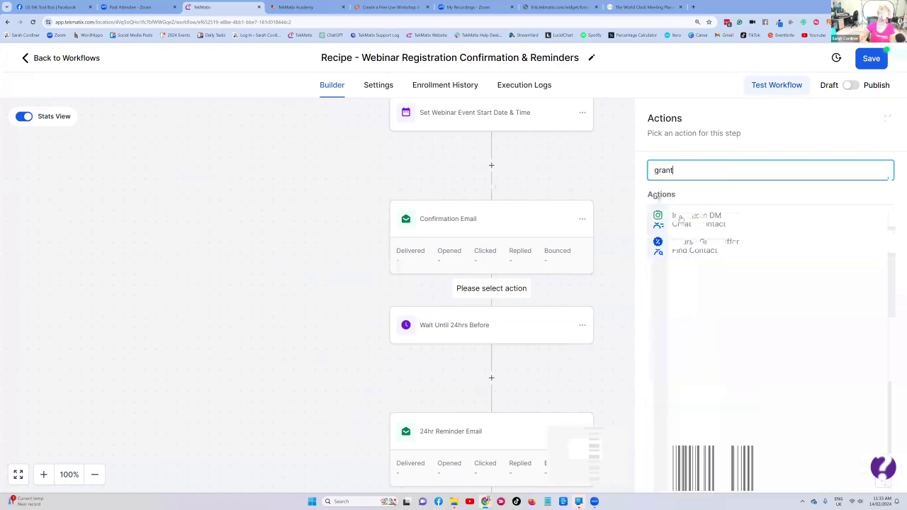
left_click(710, 219)
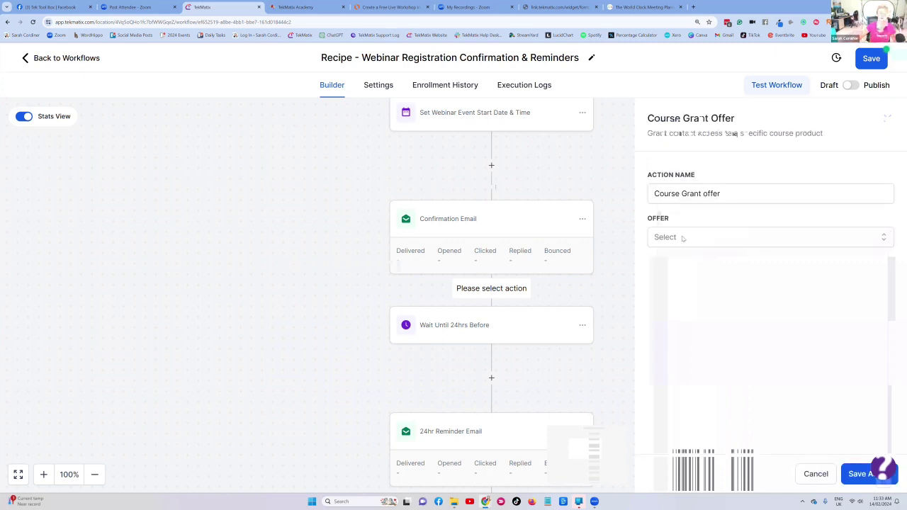
left_click(684, 238)
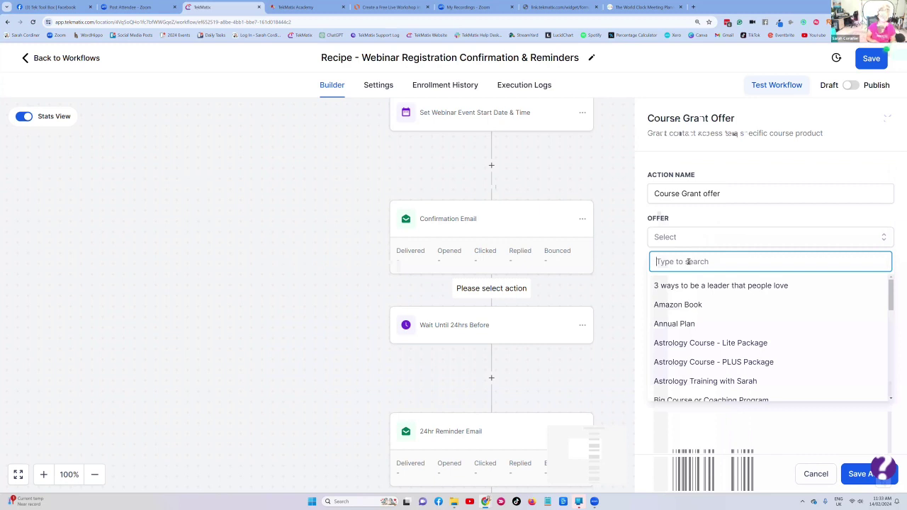
type("make")
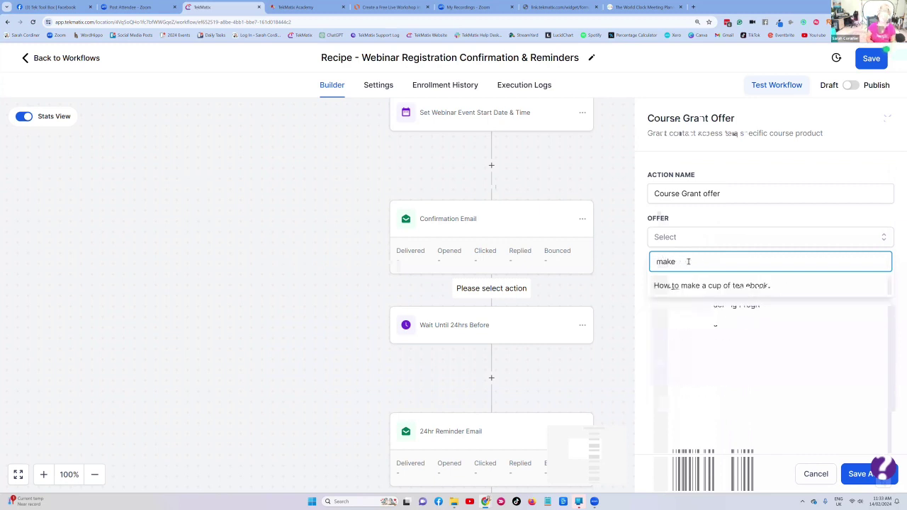
key("BackSpace")
key("BackSpace")
key("BackSpace")
key("BackSpace")
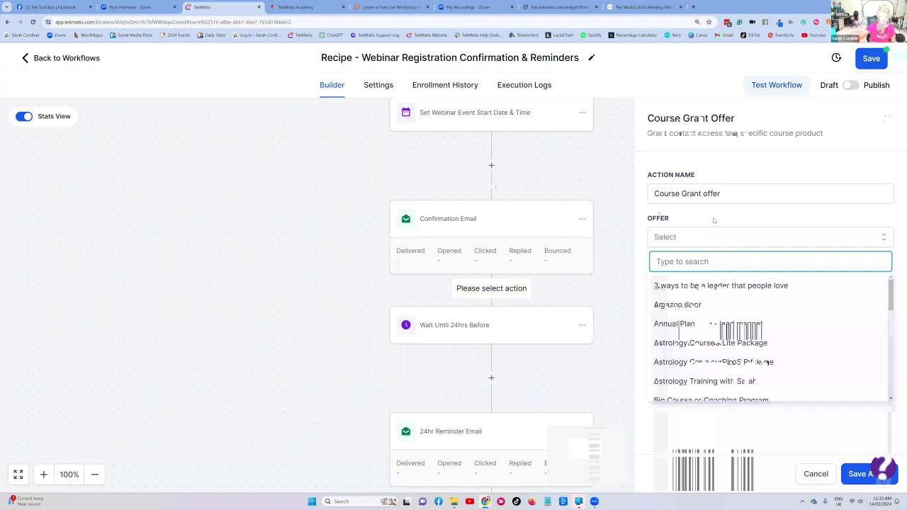
left_click(714, 221)
left_click(860, 474)
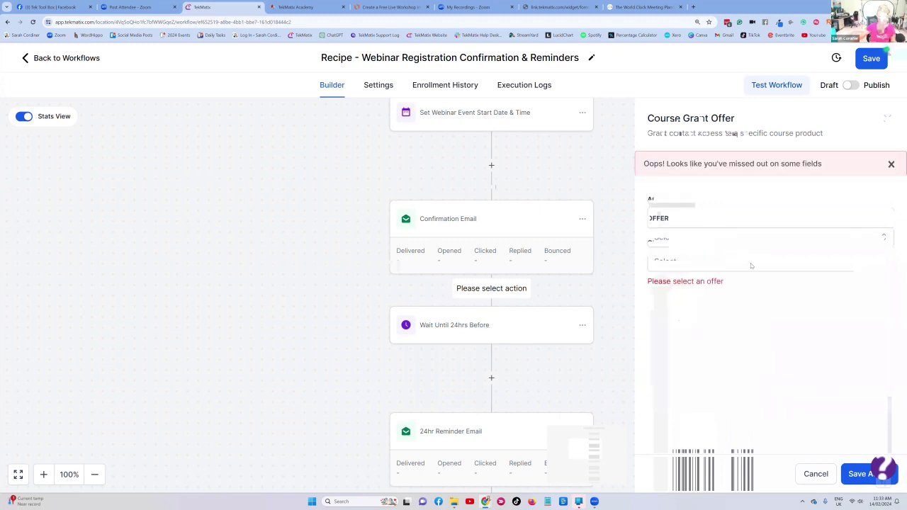
right_click(224, 7)
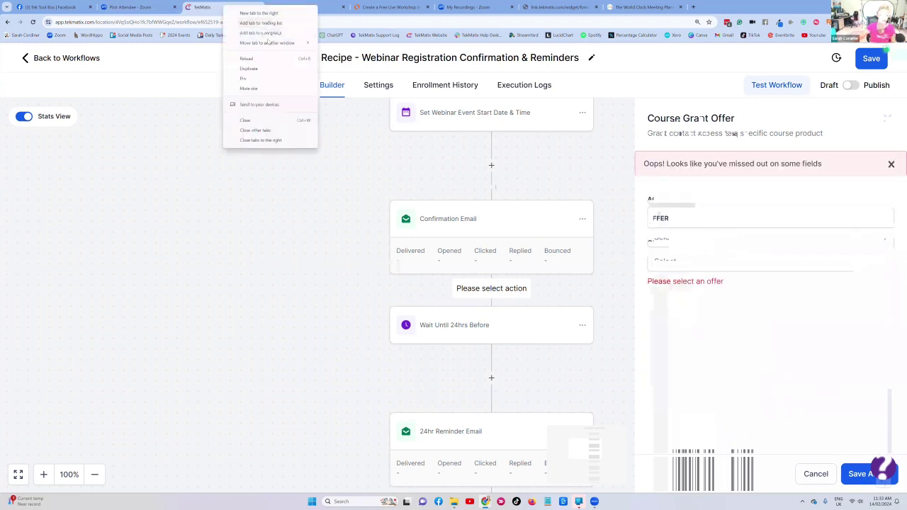
- Duplicate the browser tab and go to Courses & Membership > Courses > Offers in the copy
left_click(252, 68)
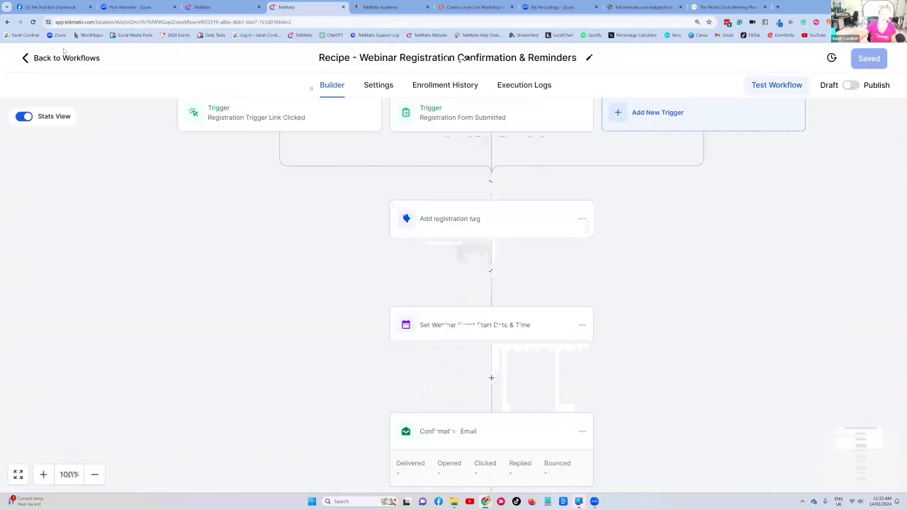
left_click(55, 57)
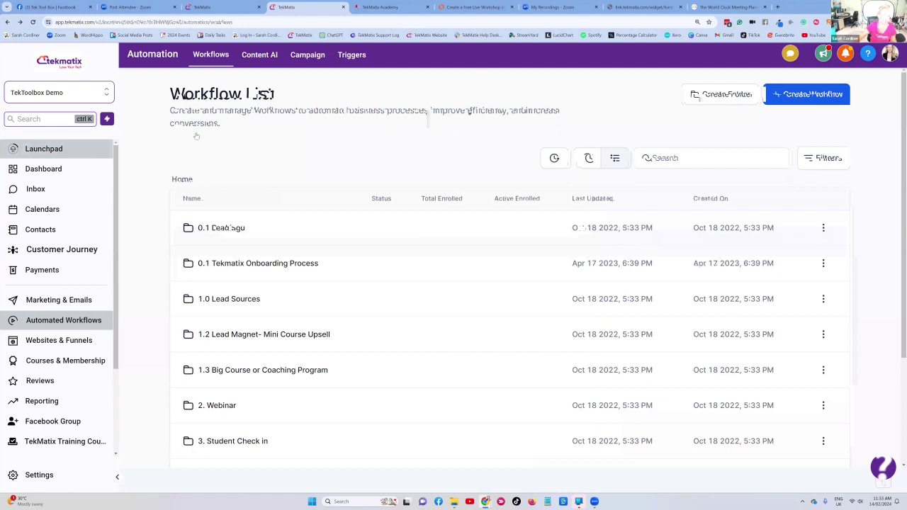
left_click(64, 360)
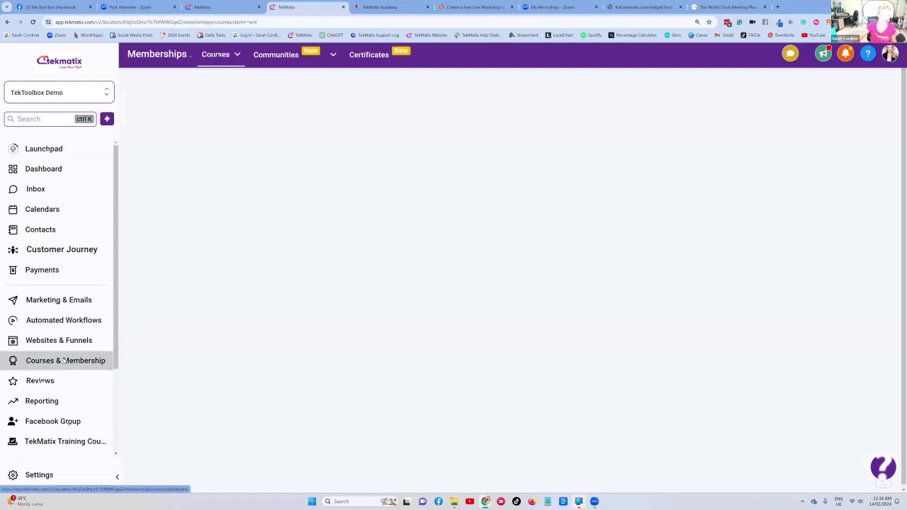
mouse_move(215, 55)
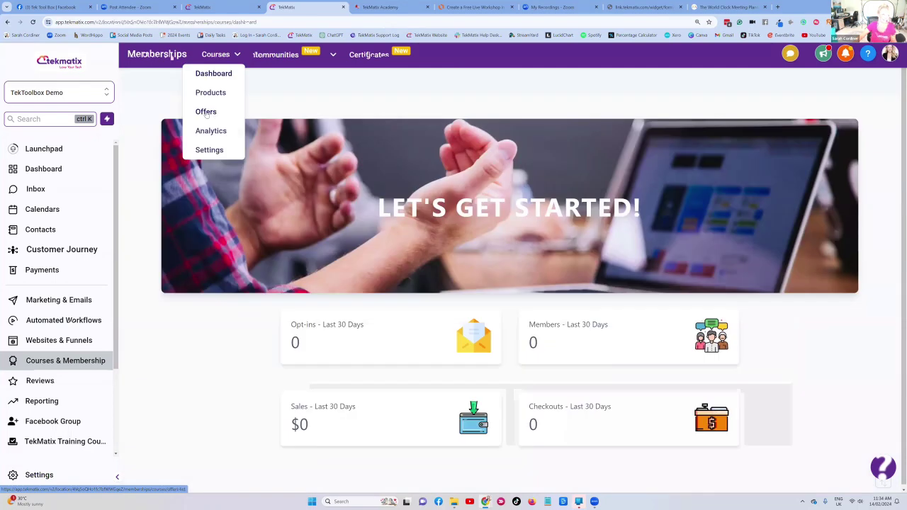
left_click(206, 112)
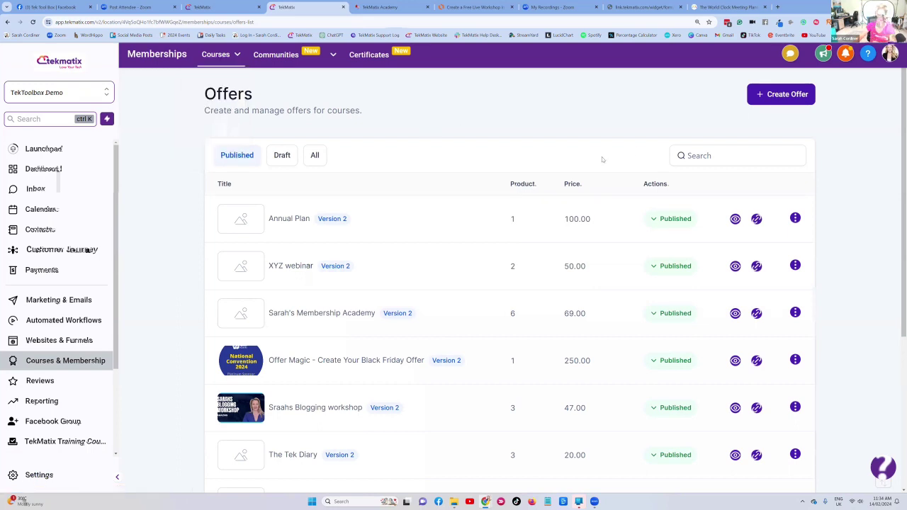
- Start a new offer titled 'FREE Workshop - Make Up Skills webinar' using the FREE Workshop - Make Up Skills product
left_click(783, 95)
left_click(348, 168)
type("Fre")
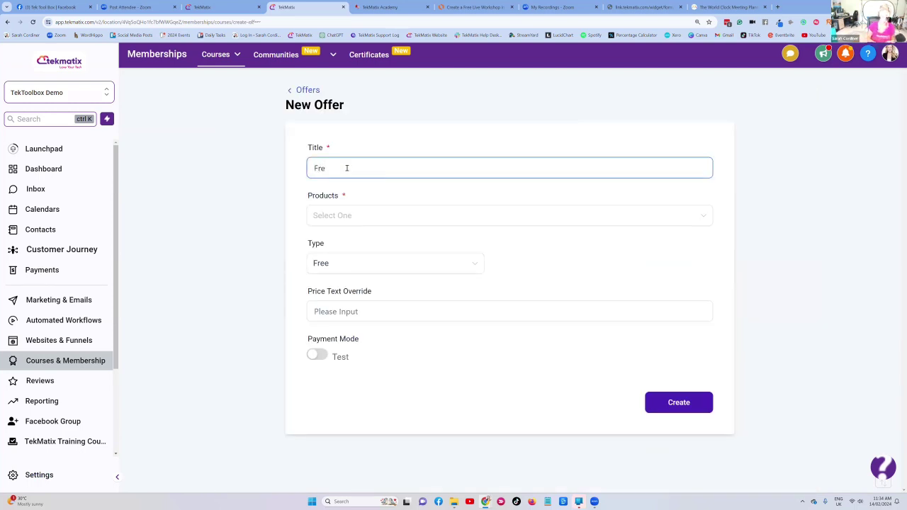
key("ctrl+a")
type("FREE Workshop - Make Up Skills")
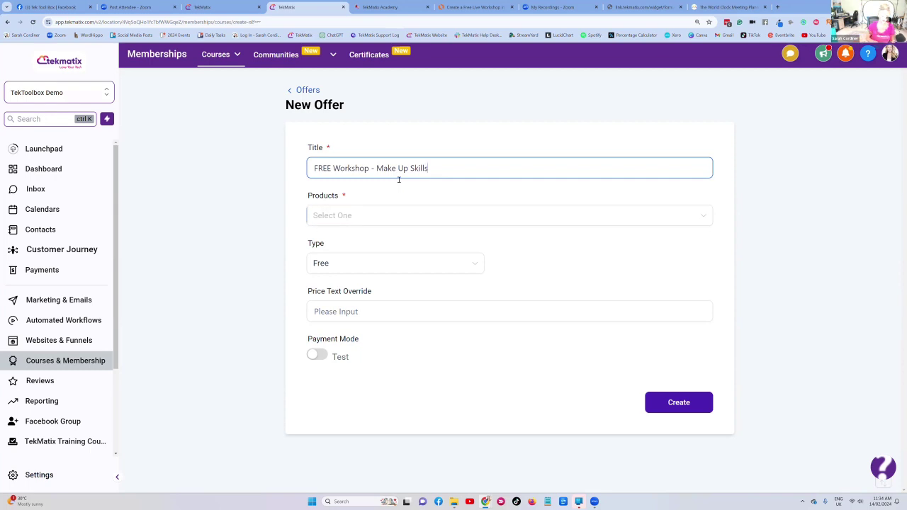
type("webinar")
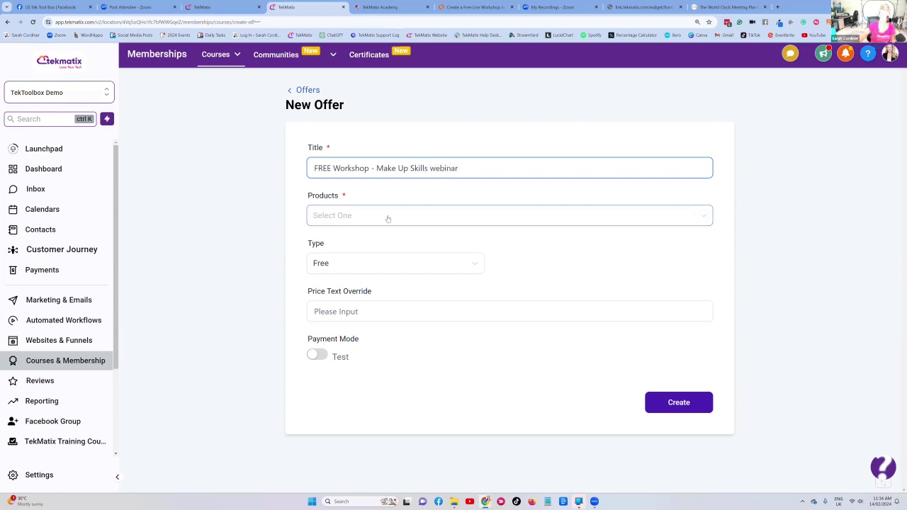
left_click(391, 215)
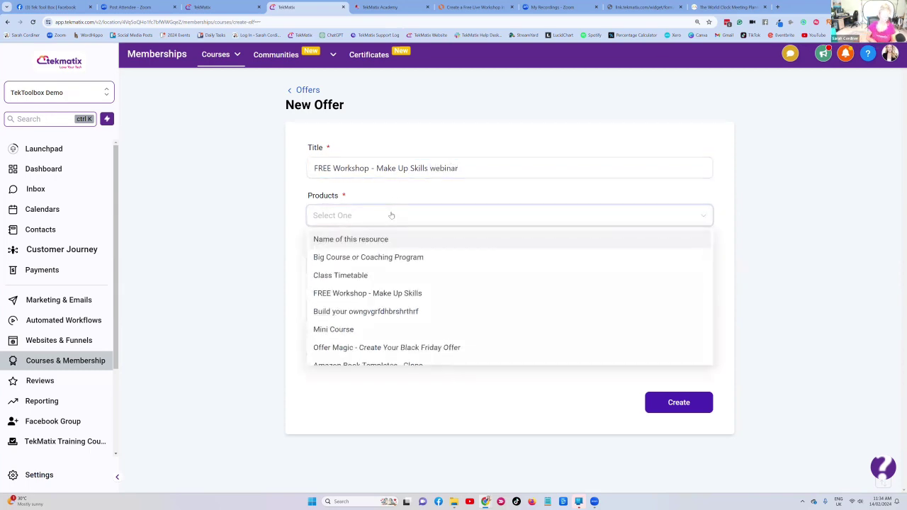
scroll(376, 290, "down", 2)
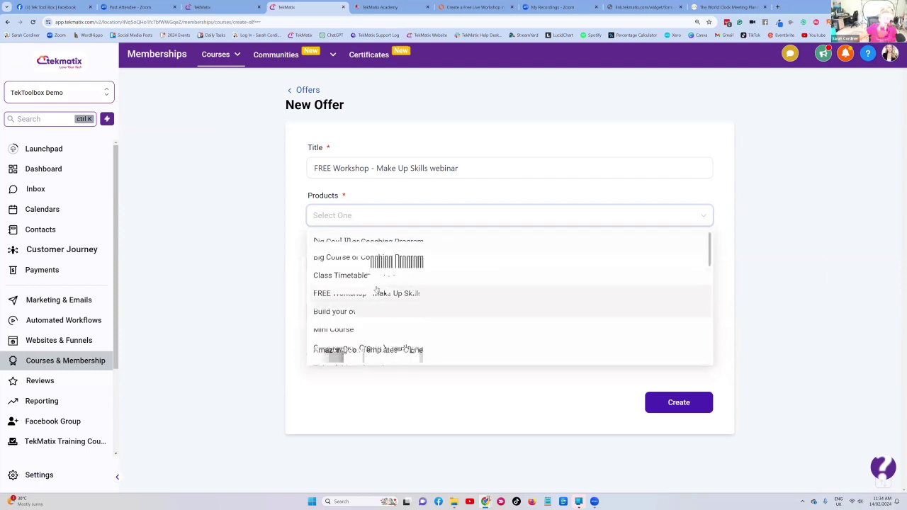
left_click(376, 292)
left_click(500, 194)
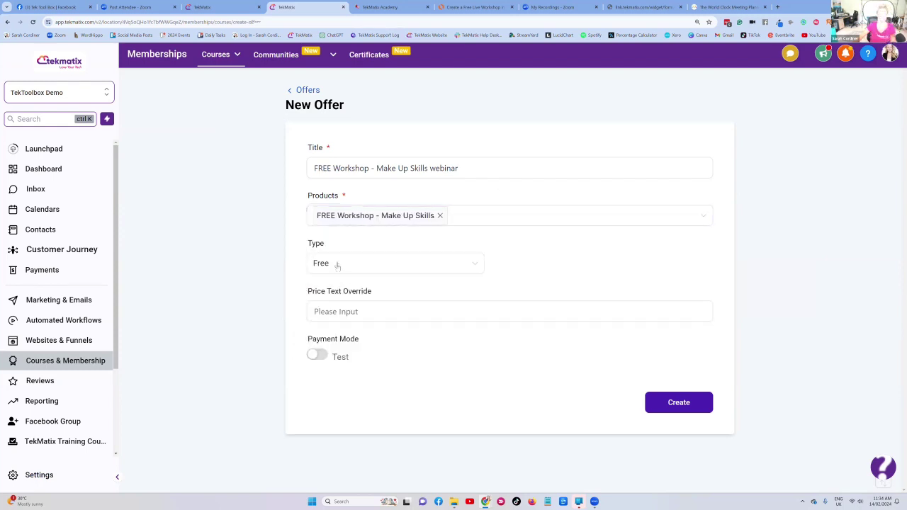
- Create the offer as Published, then cancel the course grant step and save the workflow
left_click(678, 404)
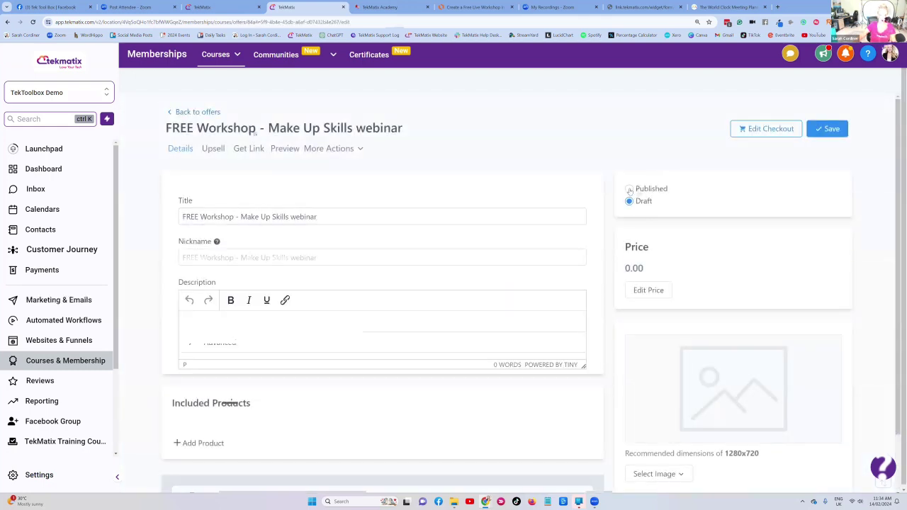
left_click(630, 190)
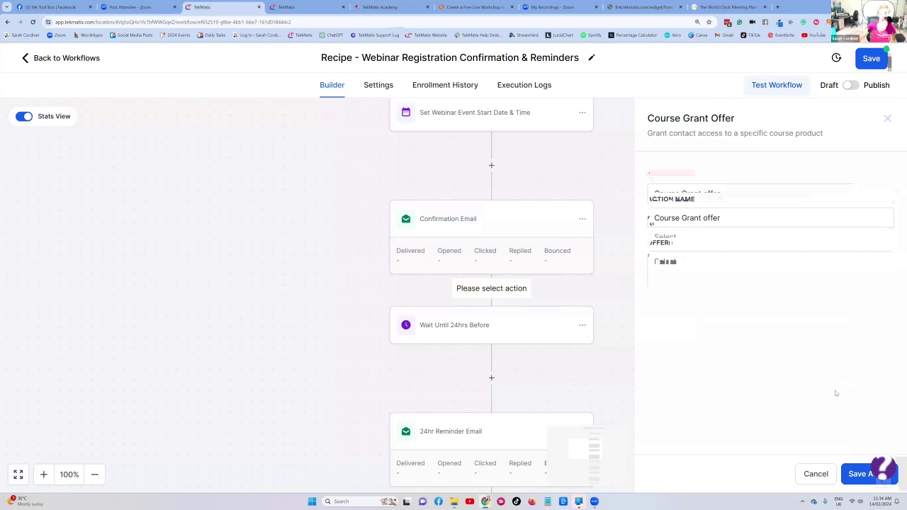
left_click(816, 473)
left_click(871, 63)
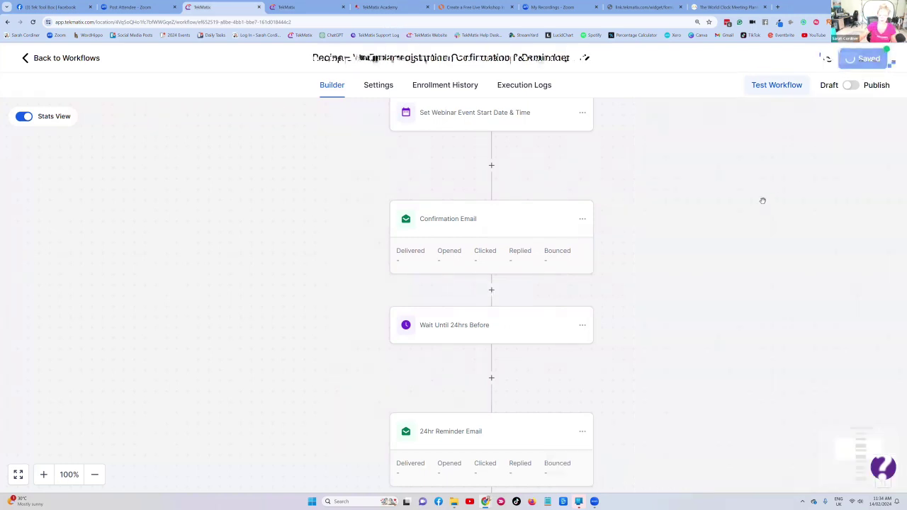
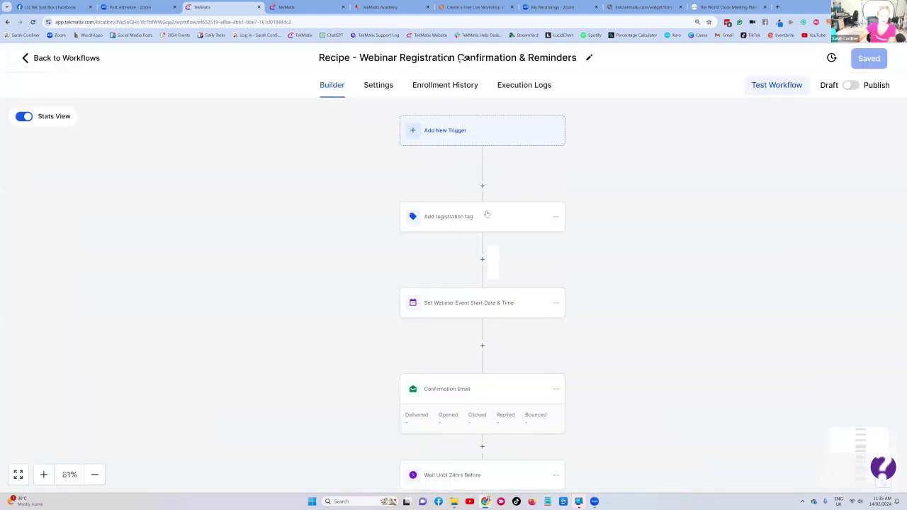
- Add a Course Grant Offer step after Confirmation Email granting the FREE Workshop - Make Up Skills webinar
scroll(468, 220, "down", 5)
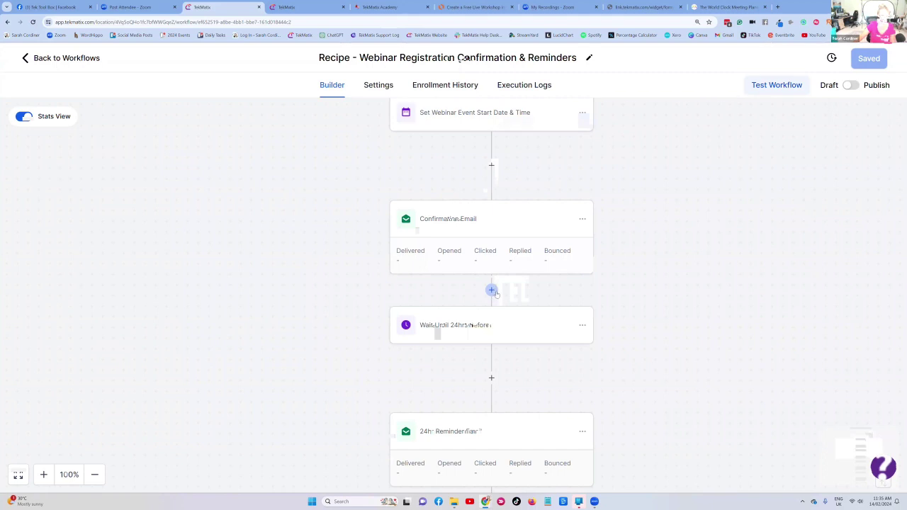
left_click(492, 289)
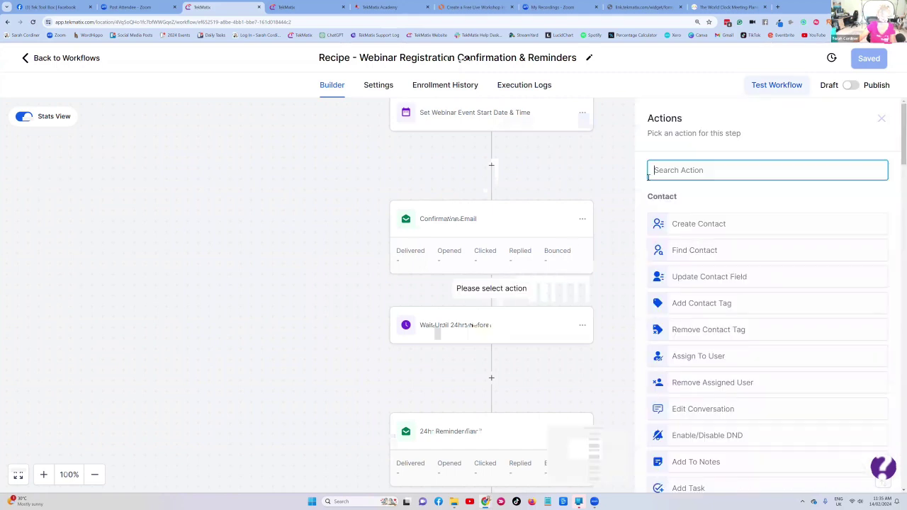
type("gran")
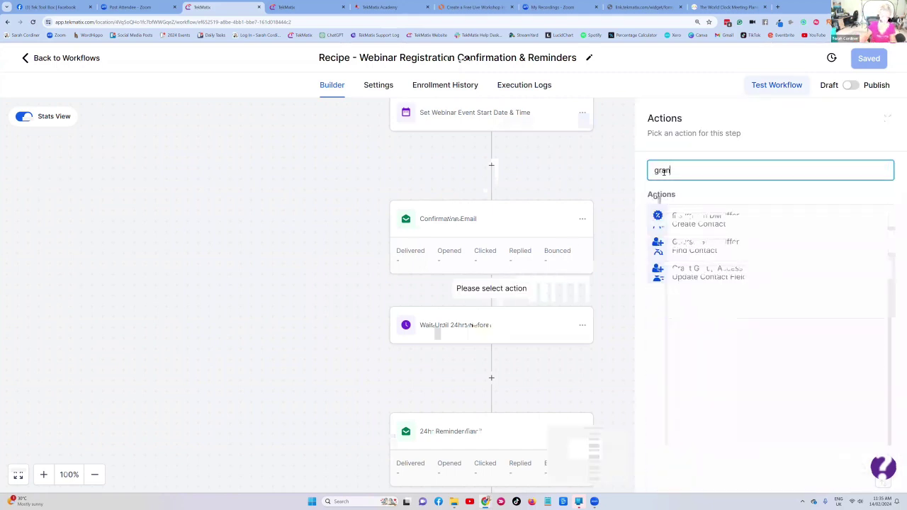
left_click(702, 214)
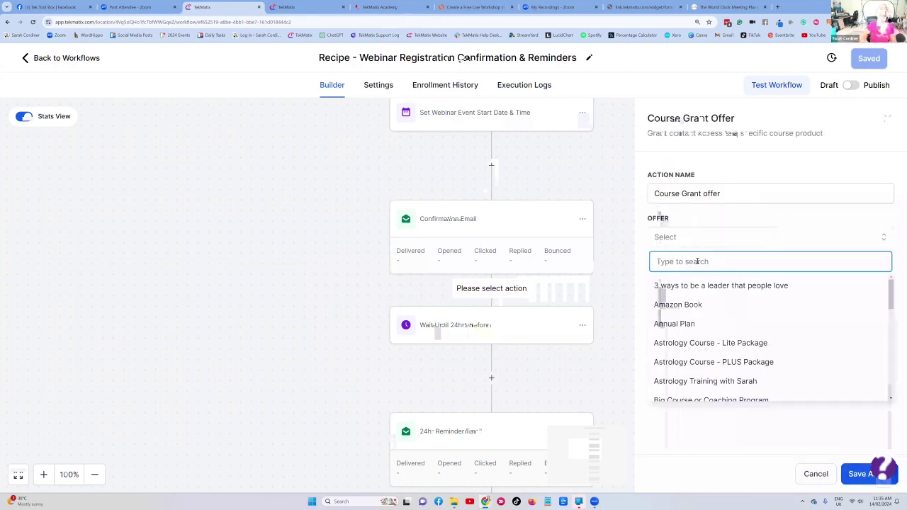
type("make")
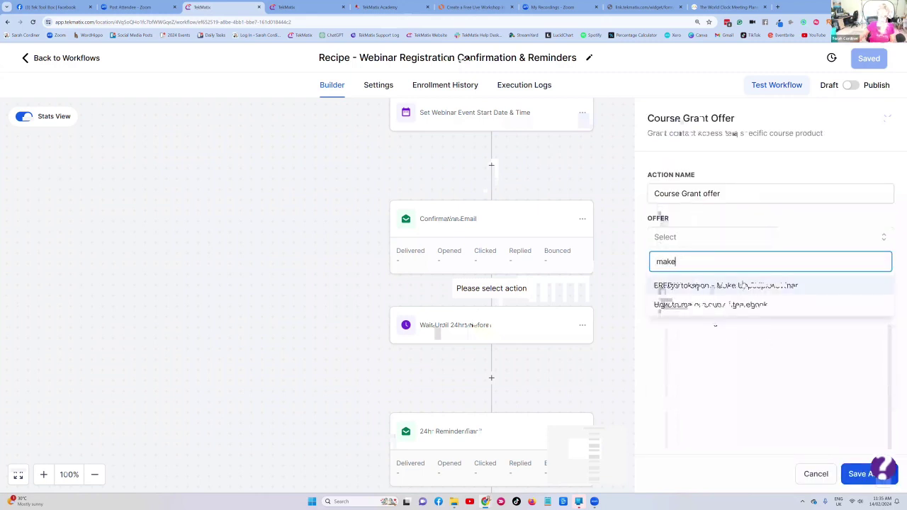
left_click(749, 289)
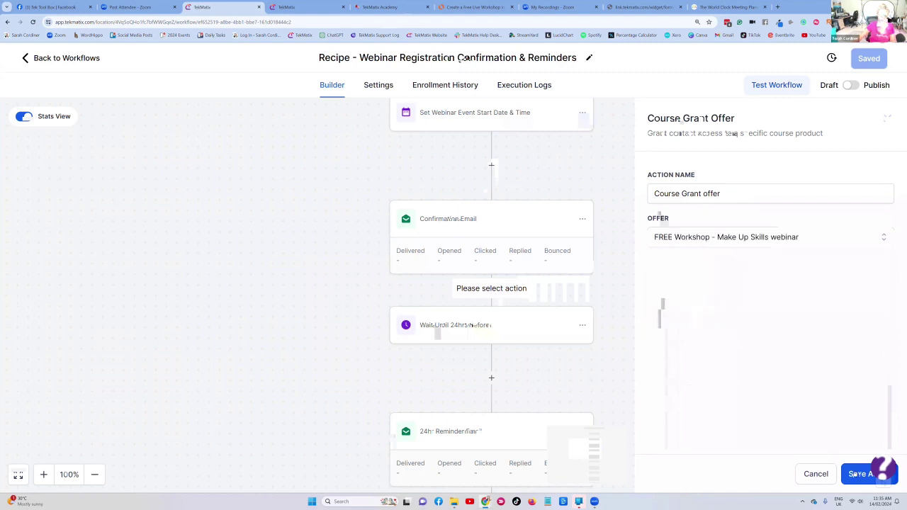
left_click(855, 475)
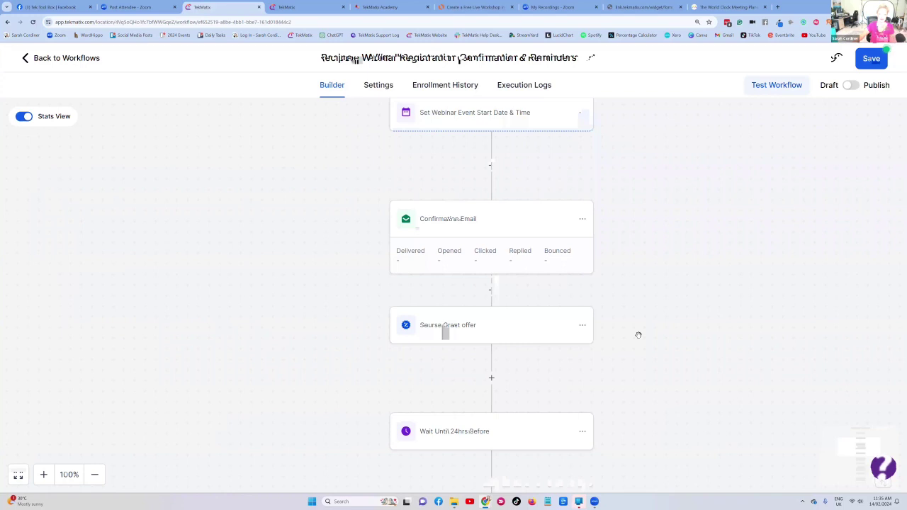
- Scroll down the workflow canvas and open the Wait Until 24hrs Before step
scroll(638, 335, "up", 5)
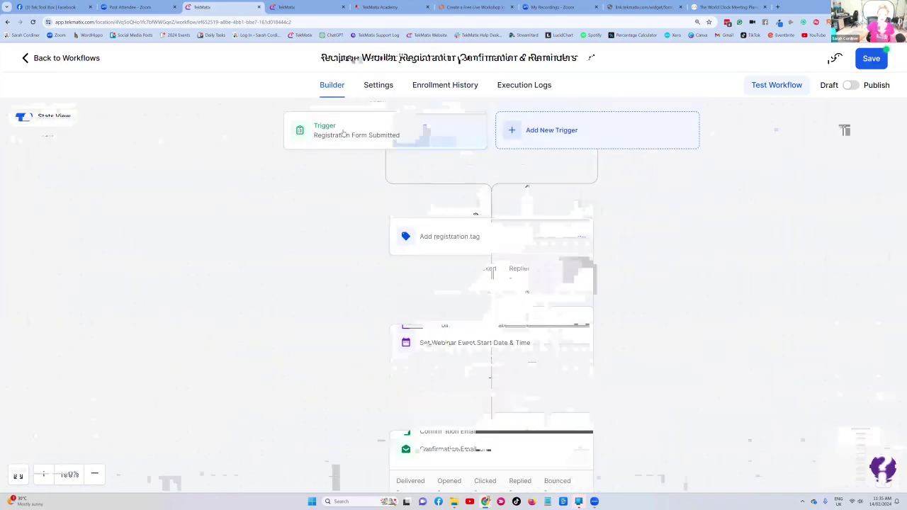
scroll(480, 290, "down", 3)
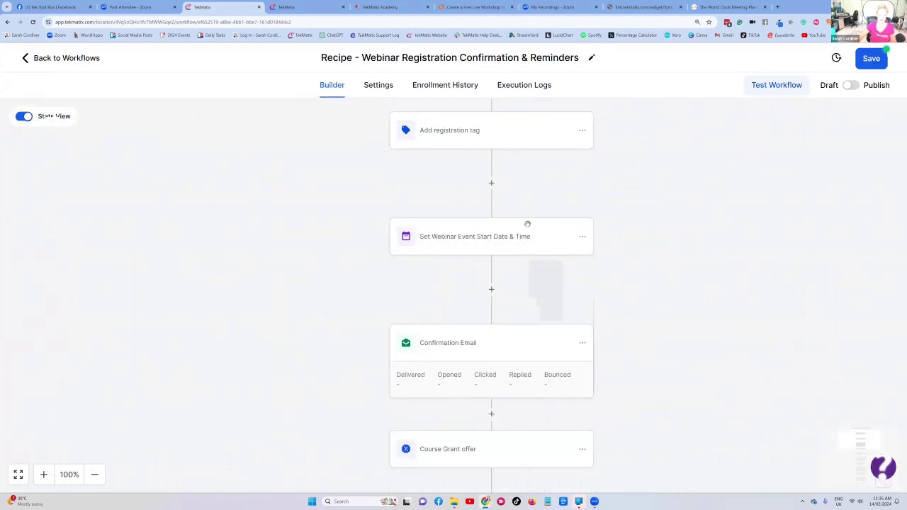
scroll(491, 227, "down", 1)
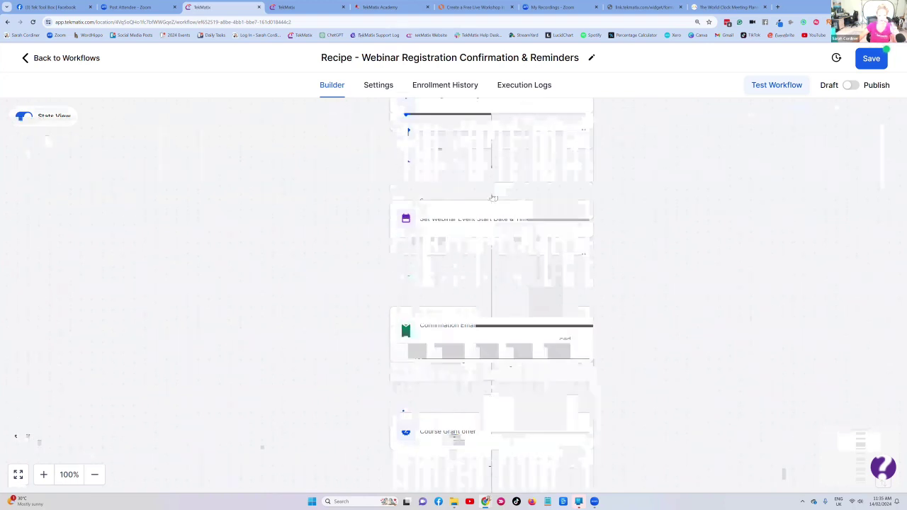
scroll(493, 205, "down", 2)
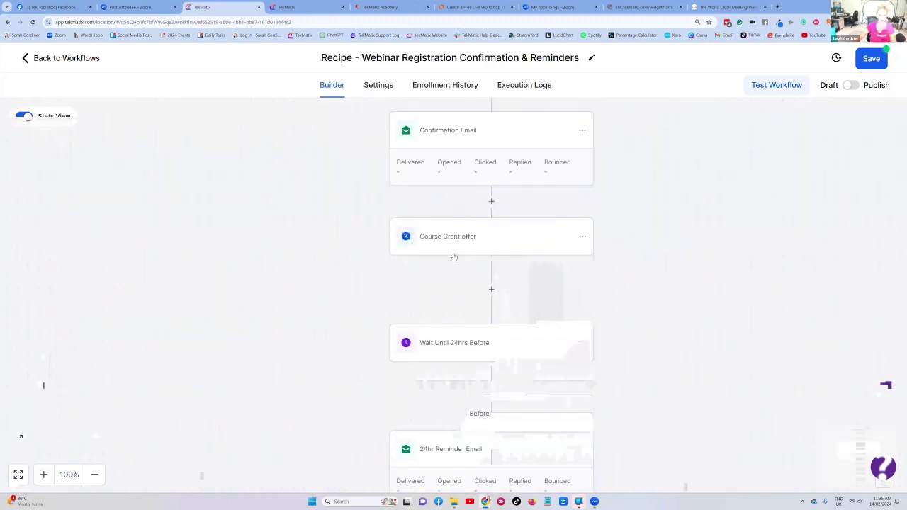
scroll(455, 256, "down", 2)
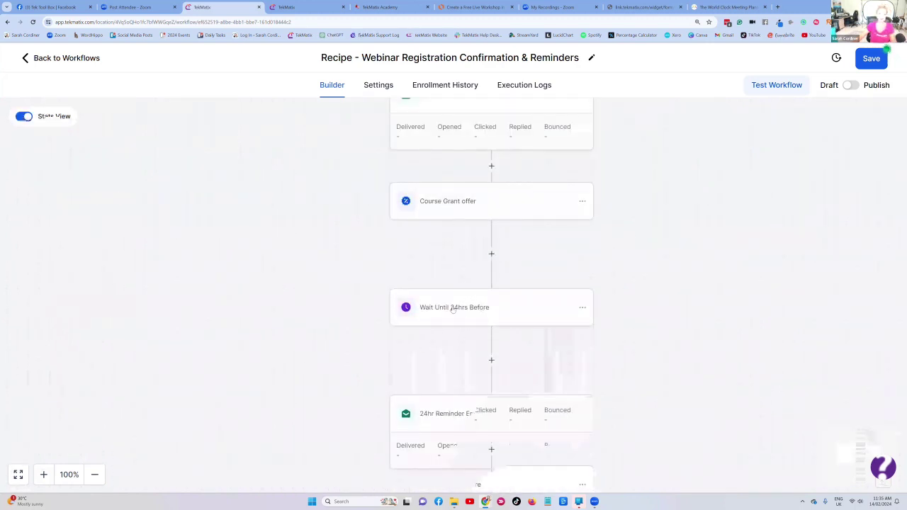
left_click(452, 309)
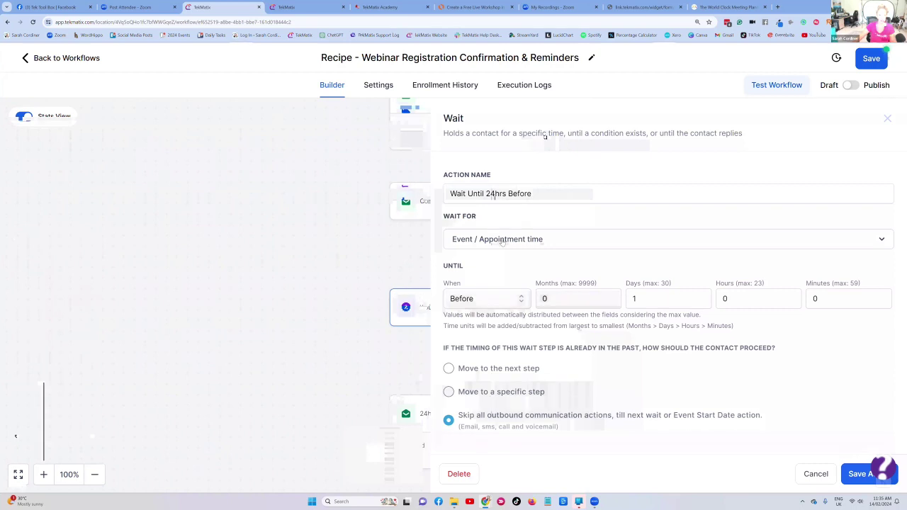
- Recheck the 1-day-before-event wait settings and close them unchanged both times
left_click(854, 479)
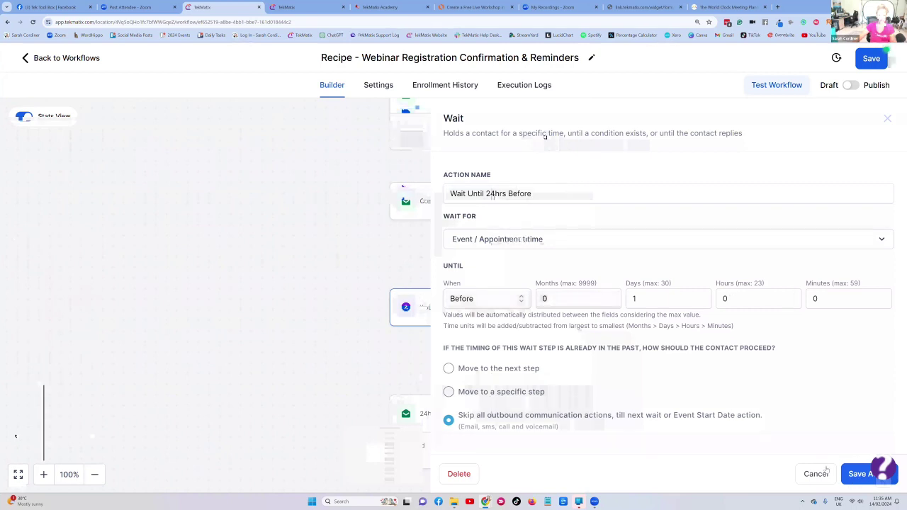
scroll(458, 218, "up", 5)
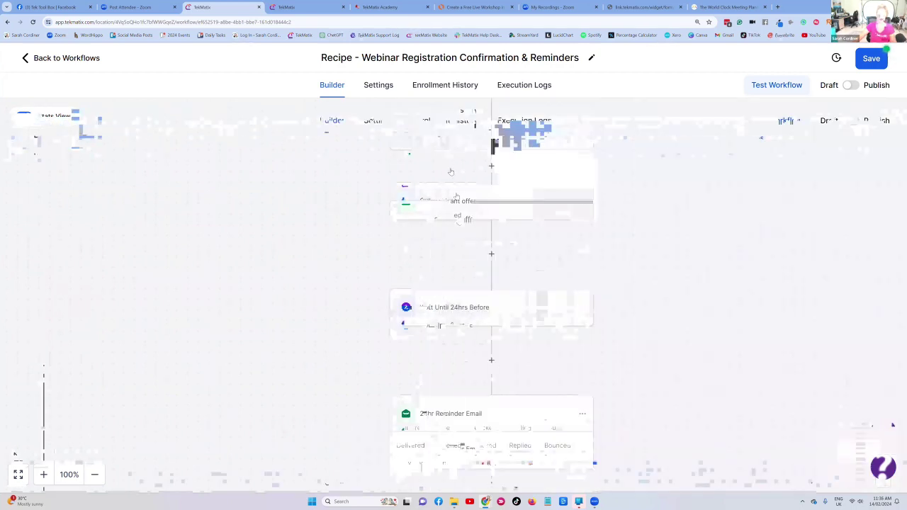
scroll(489, 161, "down", 2)
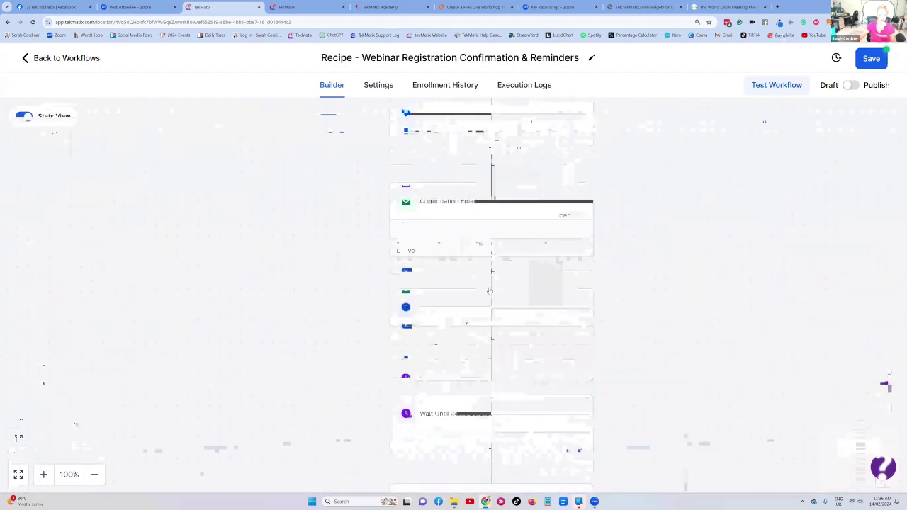
left_click(467, 343)
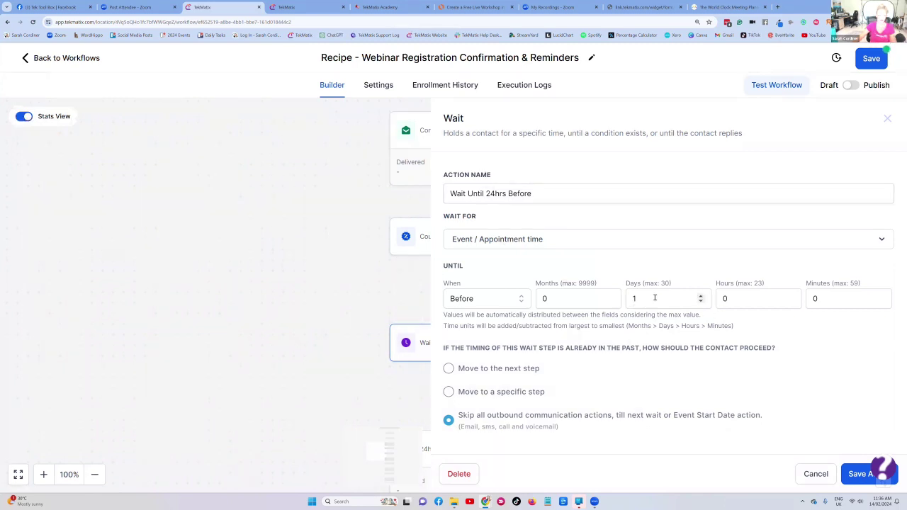
left_click(812, 474)
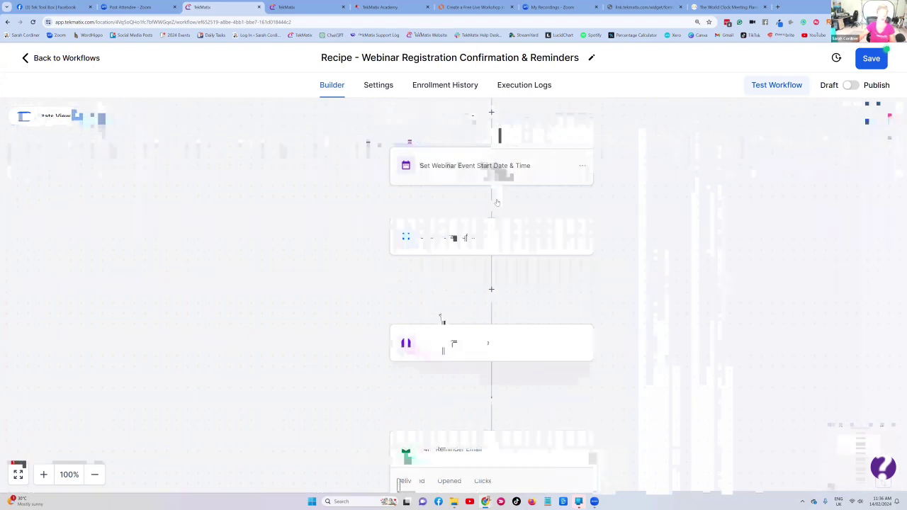
scroll(463, 285, "down", 3)
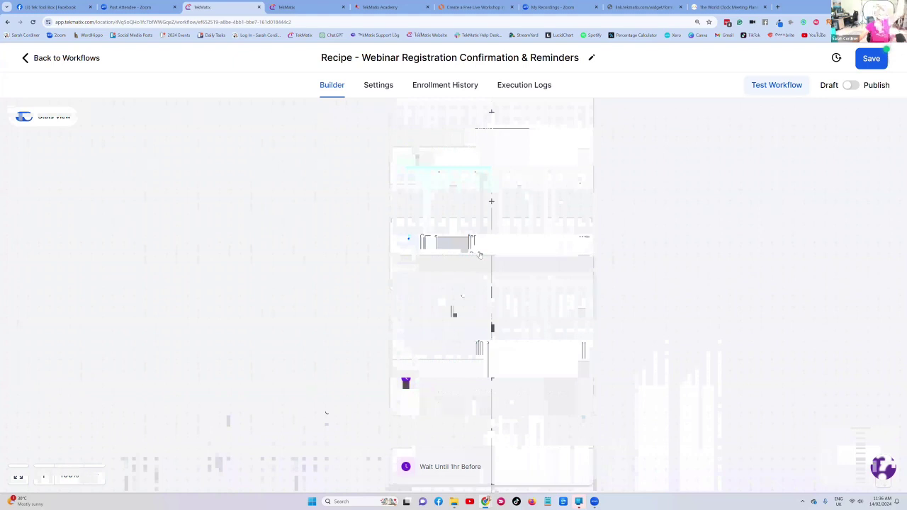
scroll(497, 223, "down", 1)
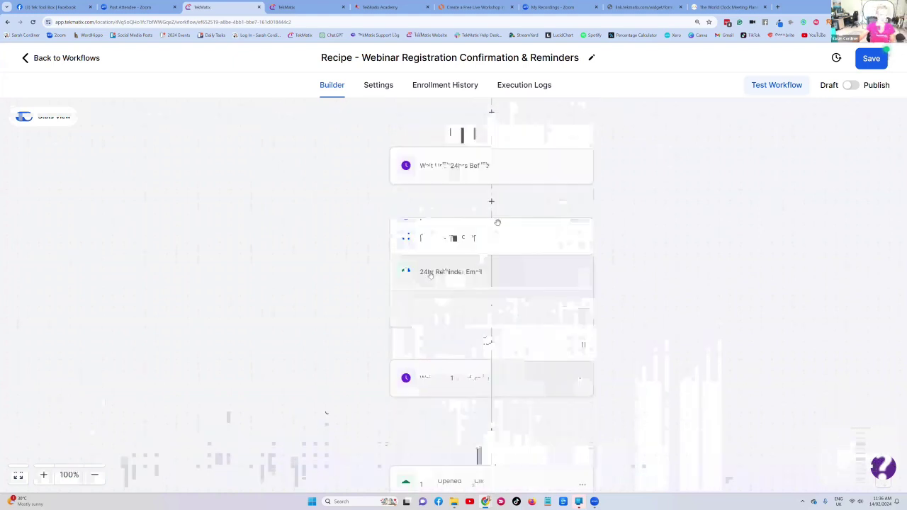
left_click(461, 273)
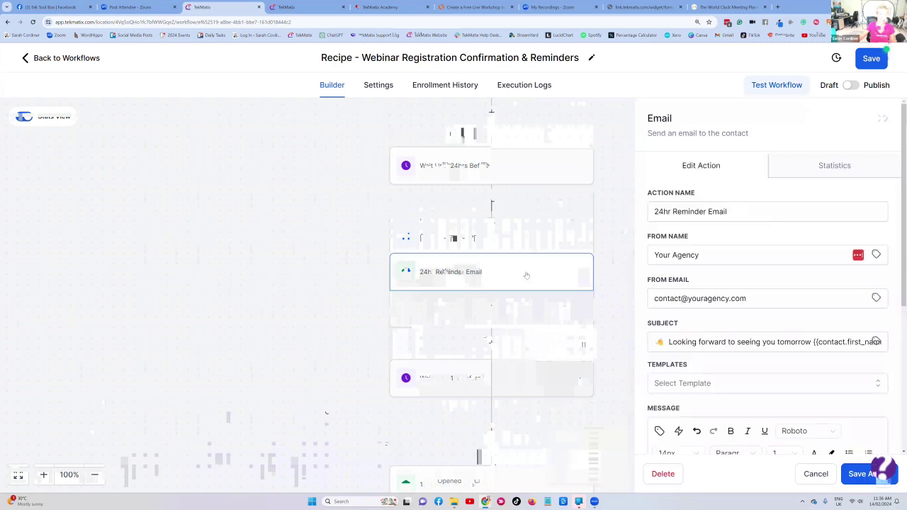
scroll(709, 283, "down", 2)
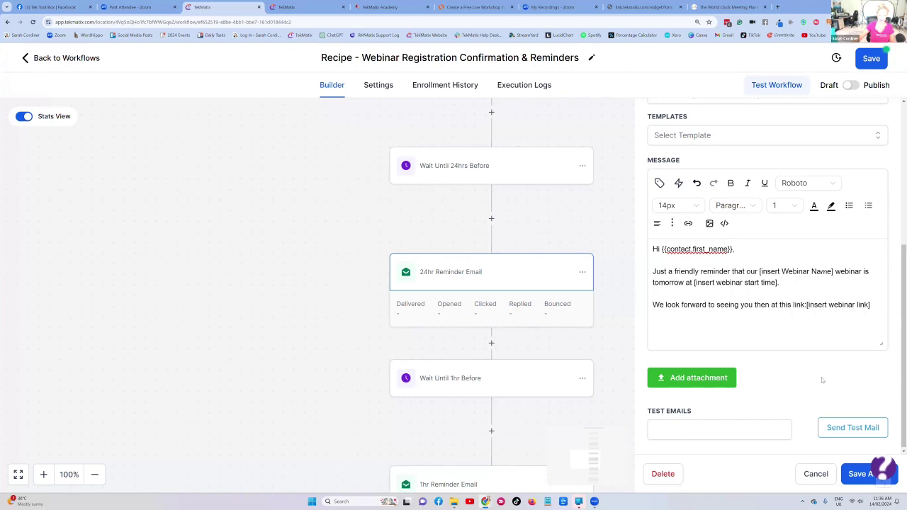
left_click(829, 432)
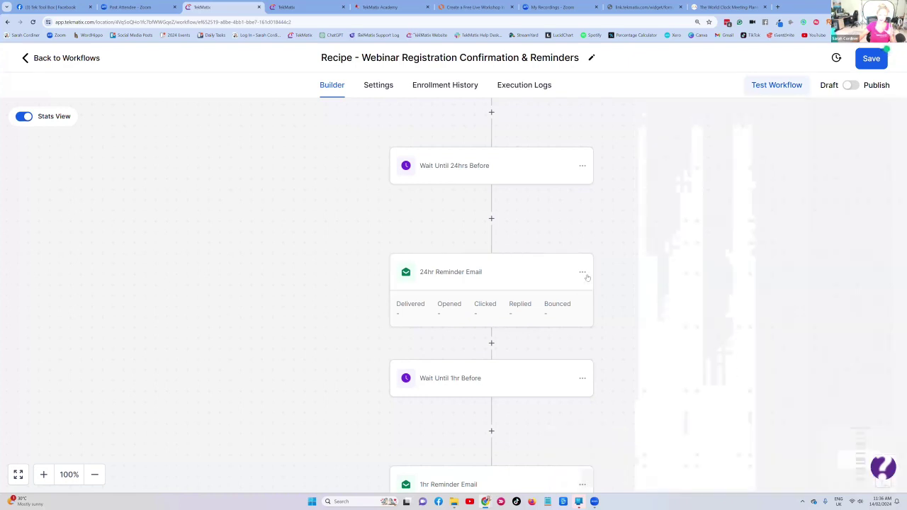
scroll(489, 241, "down", 1)
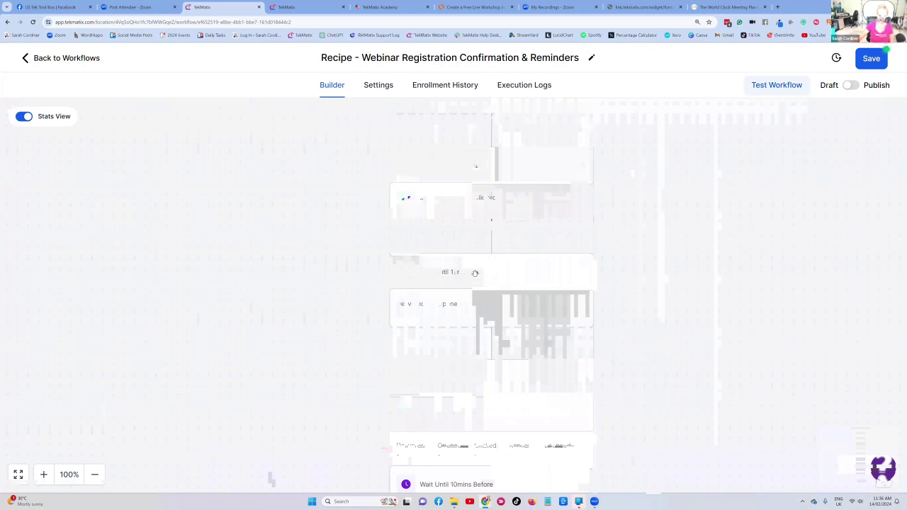
scroll(474, 272, "down", 2)
scroll(509, 224, "up", 4)
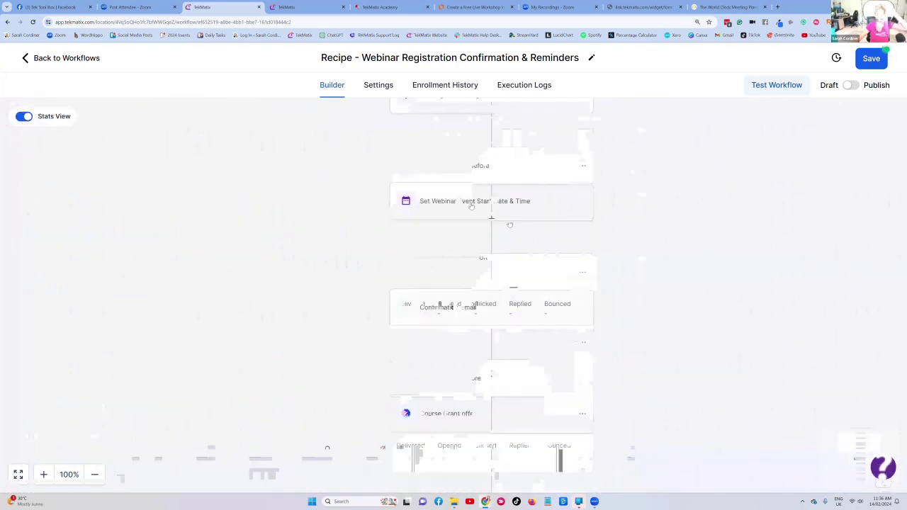
scroll(473, 208, "down", 3)
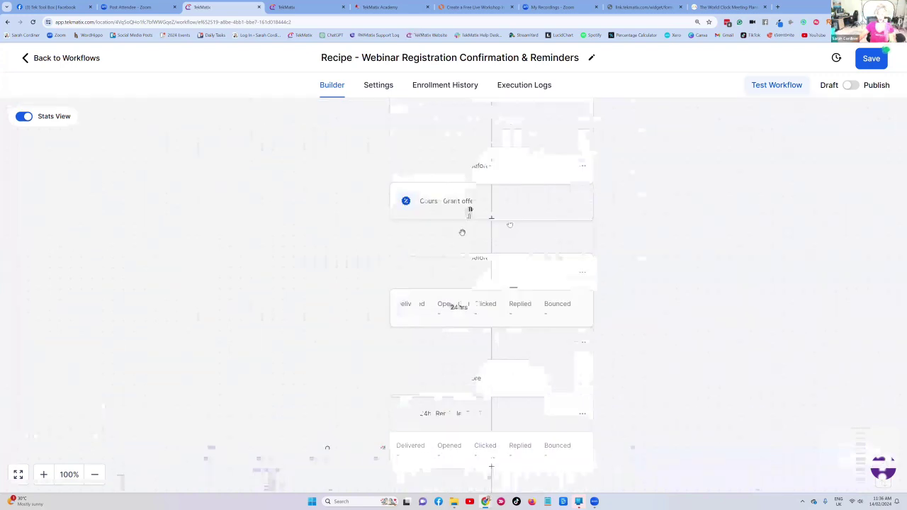
left_click(465, 273)
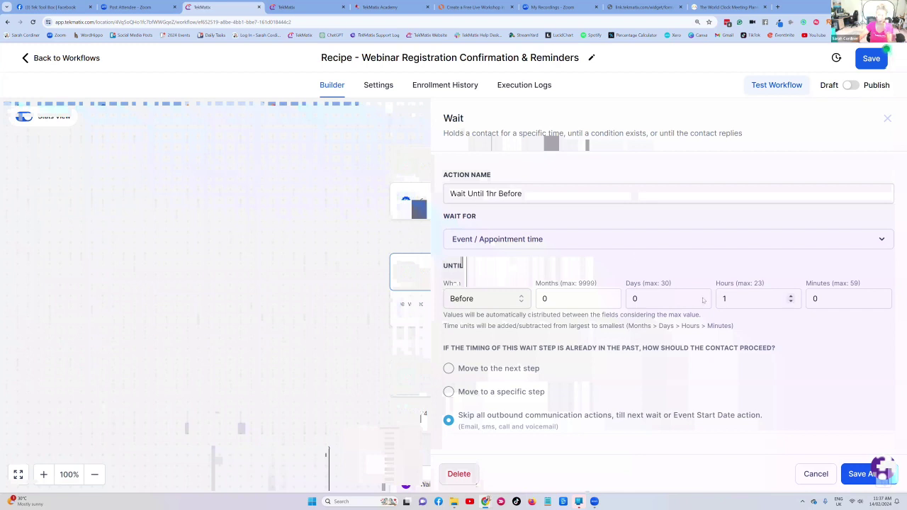
left_click(816, 482)
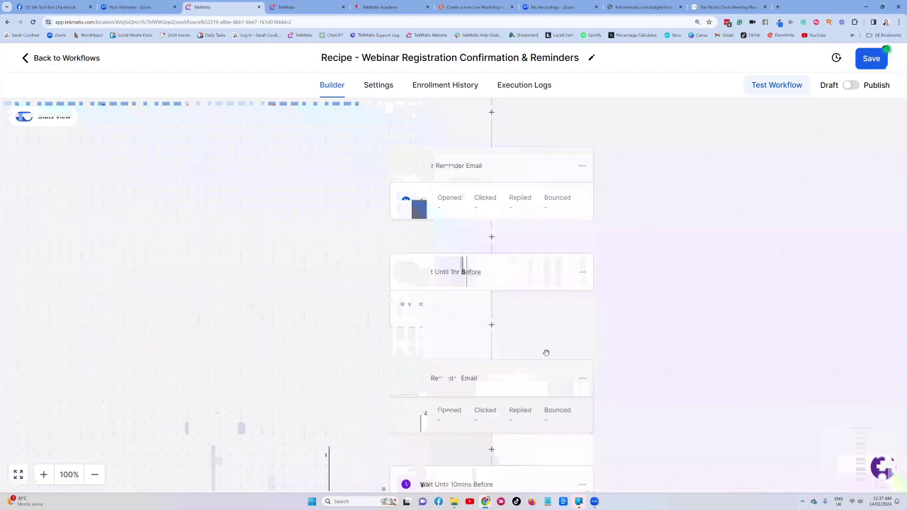
scroll(546, 352, "down", 3)
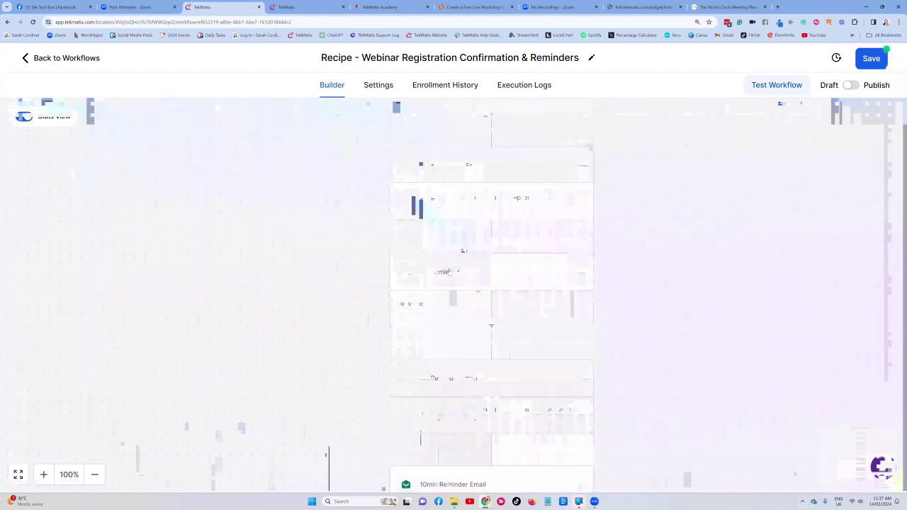
left_click(471, 271)
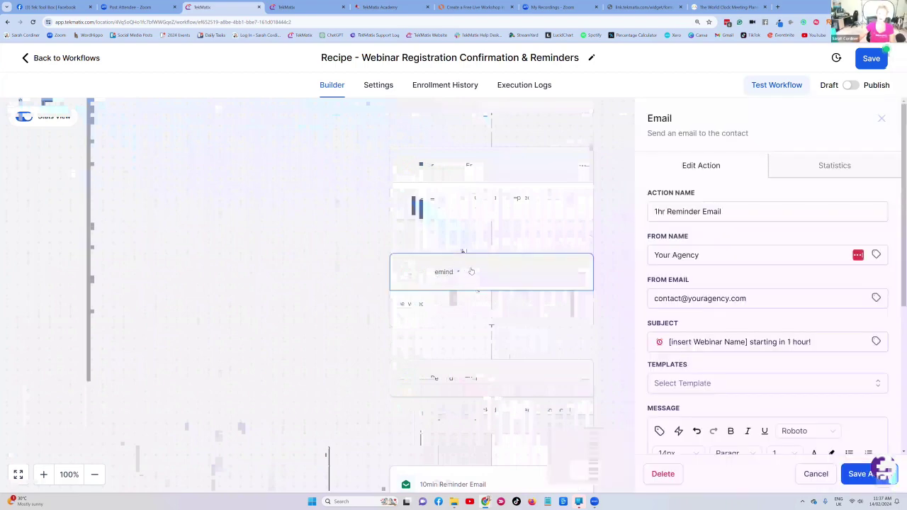
scroll(704, 211, "down", 3)
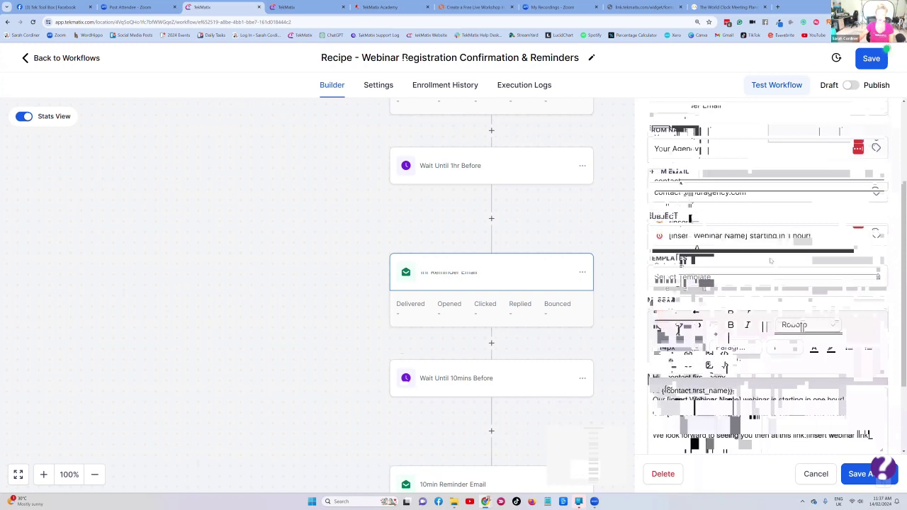
scroll(659, 249, "down", 2)
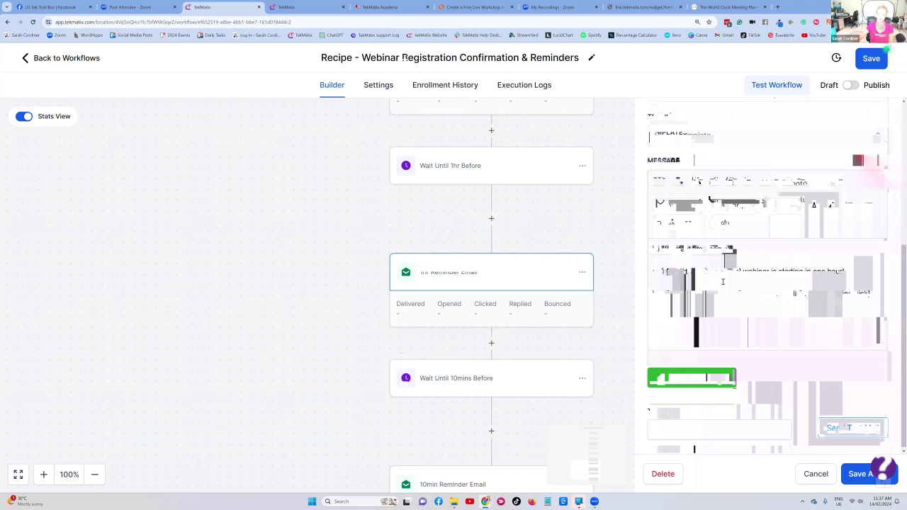
left_click(858, 473)
scroll(514, 282, "down", 1)
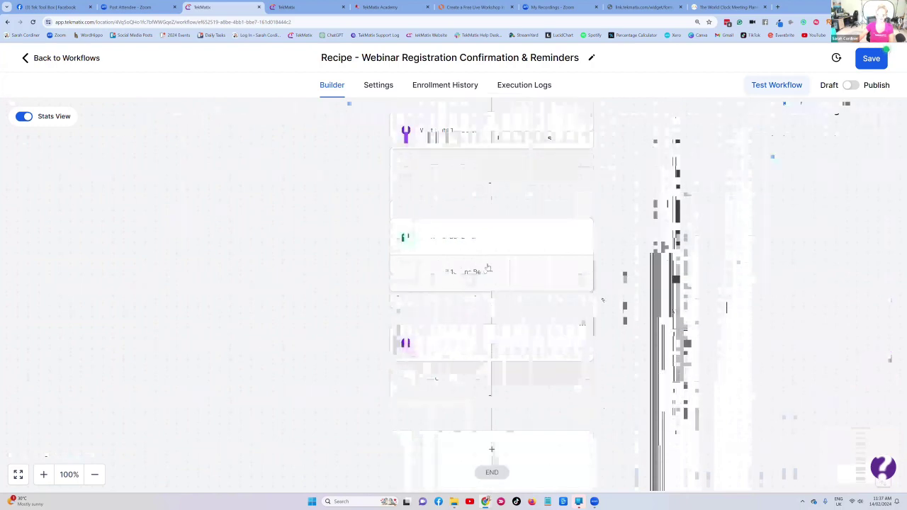
- Inspect the Wait Until 10mins Before step's settings and close them
left_click(527, 270)
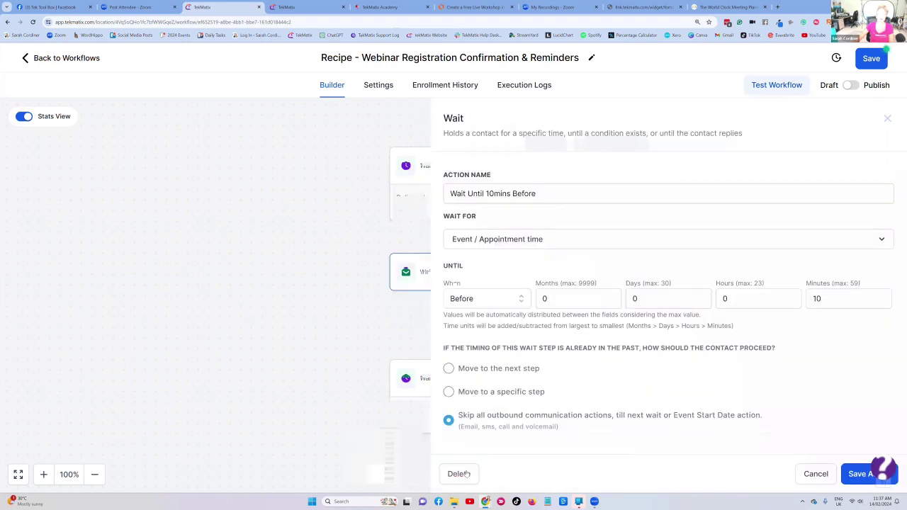
left_click(339, 315)
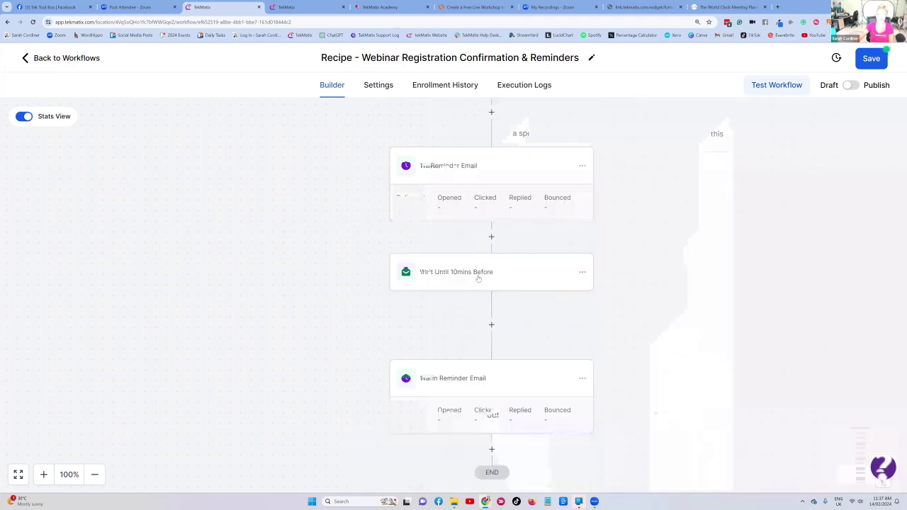
scroll(615, 305, "down", 2)
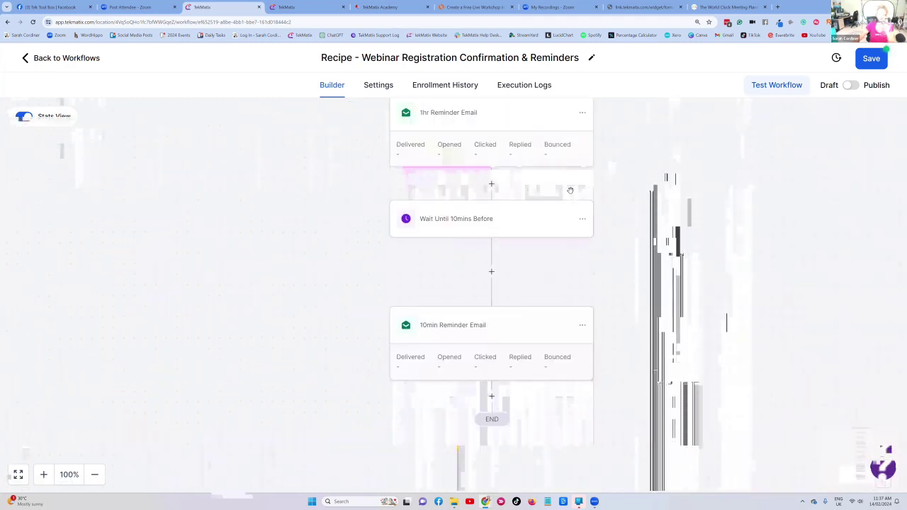
scroll(560, 186, "up", 1)
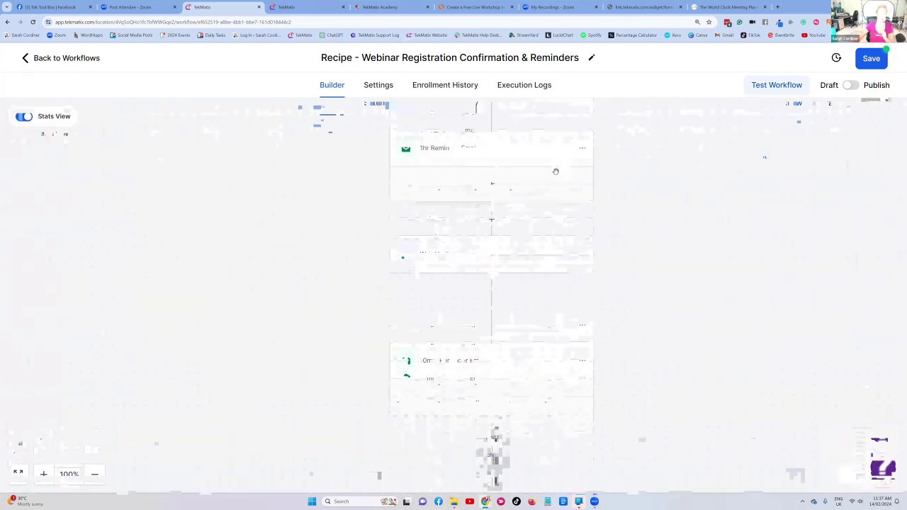
scroll(555, 177, "down", 3)
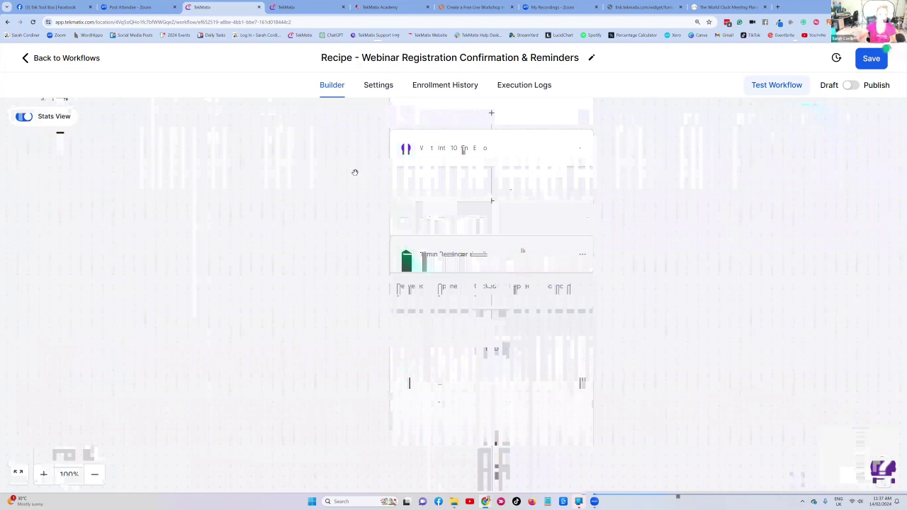
- Add a Wait action after the 10min Reminder Email
left_click(490, 289)
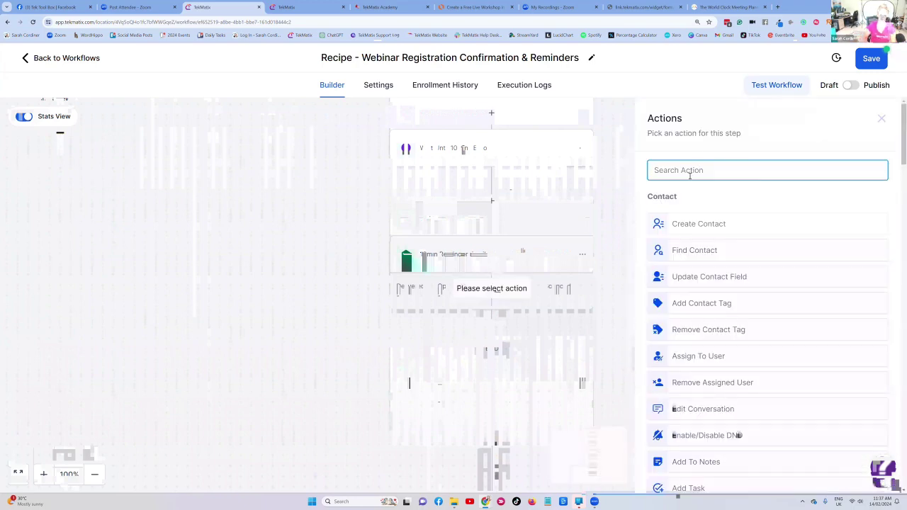
type("wait")
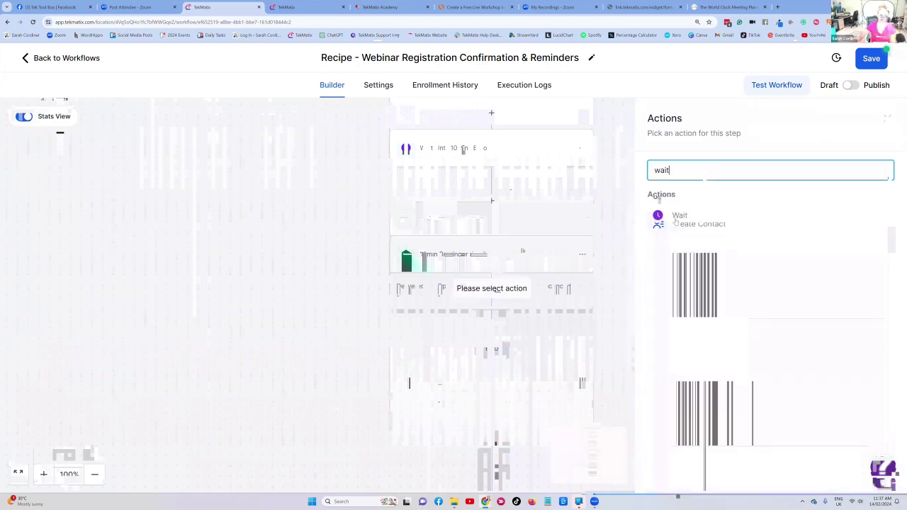
left_click(698, 217)
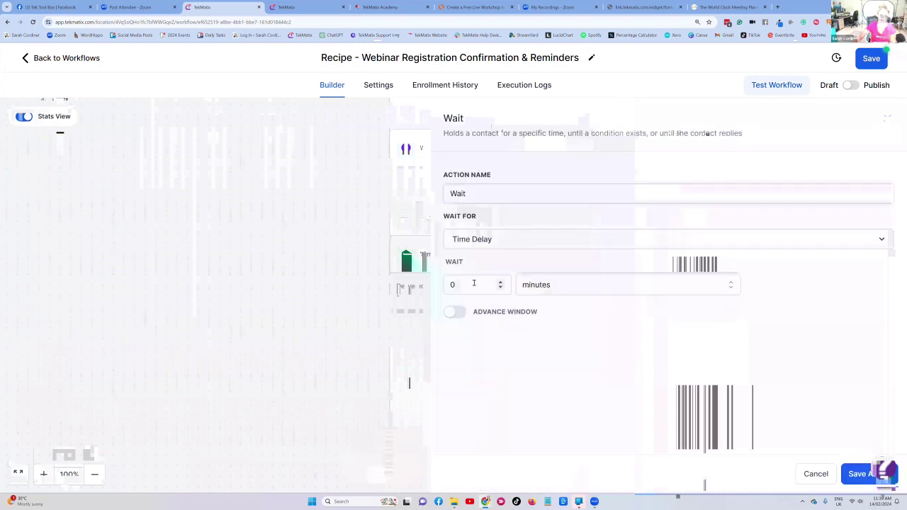
- Set the new wait to 8 hours, name it 'Wait - 8 hours', and save it
left_click_drag(474, 284, 444, 285)
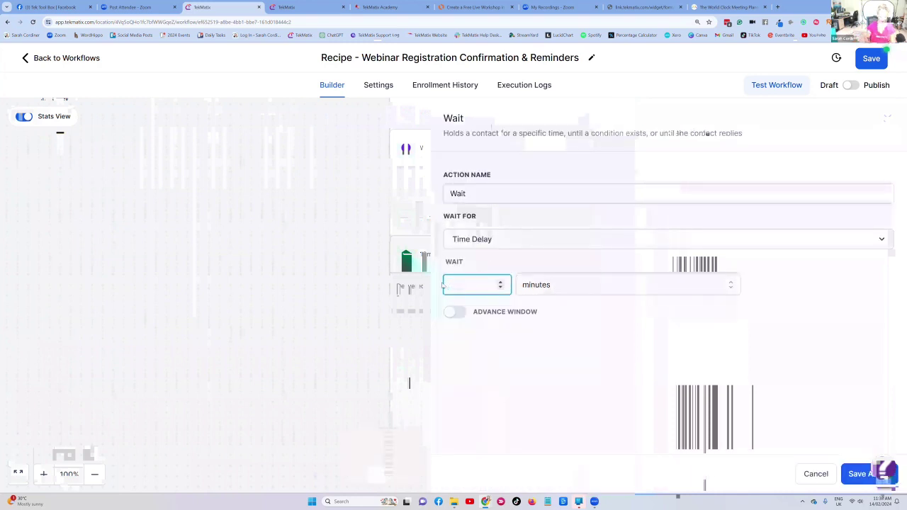
left_click(537, 286)
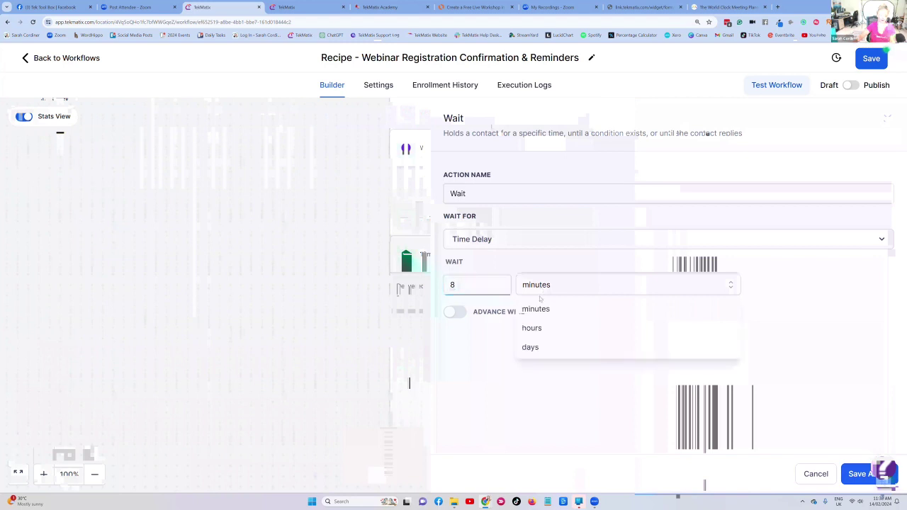
left_click(538, 328)
left_click(482, 194)
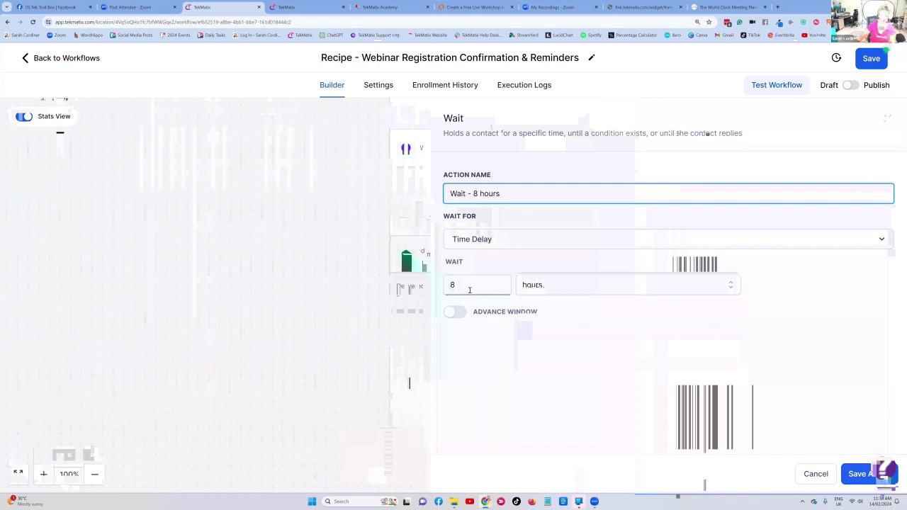
left_click(859, 473)
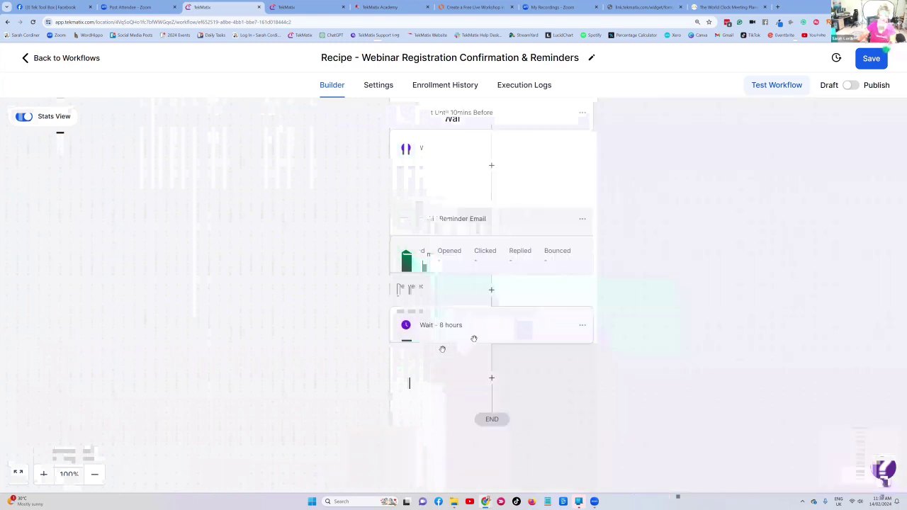
- Discard a blank Email step after Wait - 8 hours and open the 10min Reminder Email's options
left_click(497, 326)
type("email")
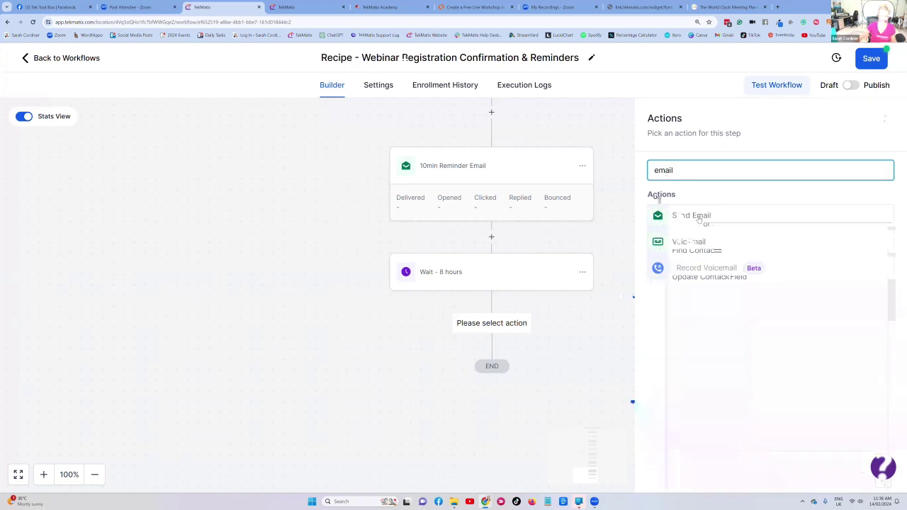
left_click(691, 215)
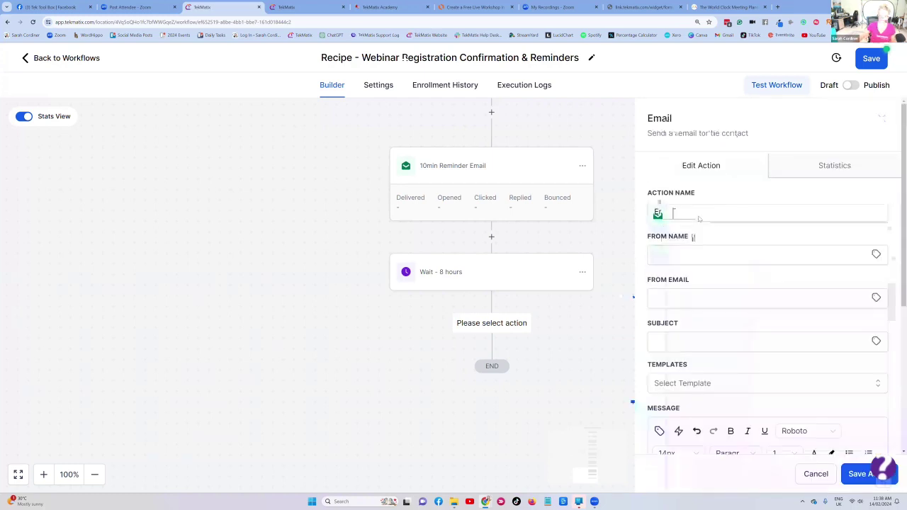
scroll(684, 152, "down", 3)
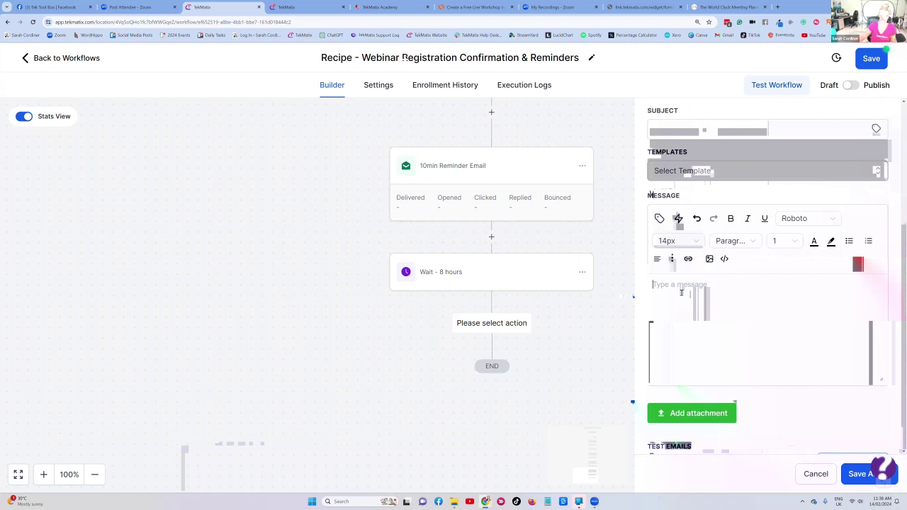
left_click(816, 473)
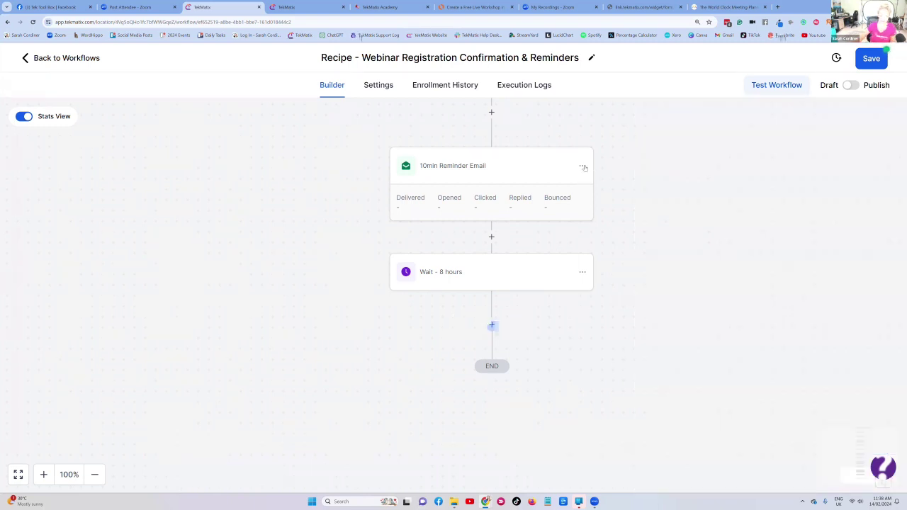
left_click(582, 165)
- Copy the 10min Reminder Email step and paste it below Wait - 8 hours
left_click(628, 210)
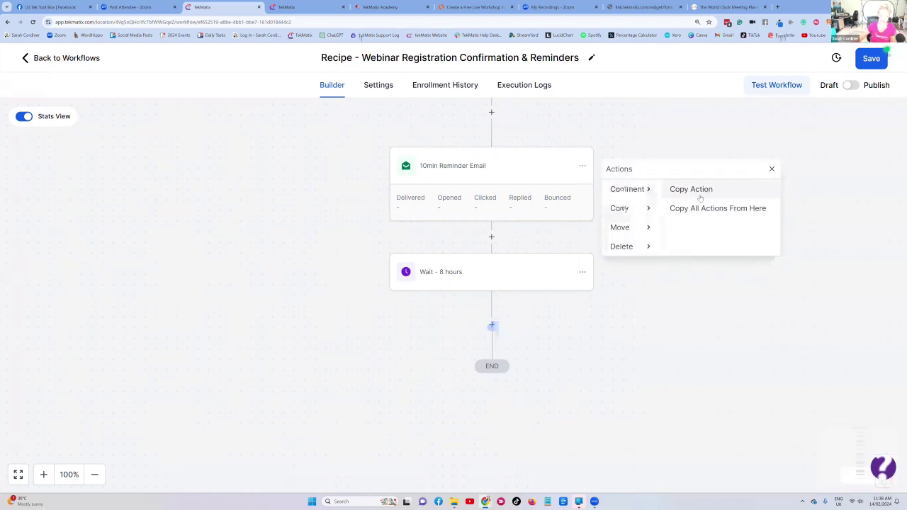
left_click(693, 196)
left_click(499, 329)
- Replace the copy's body with 'The replay of the xyz webinar is now live, jump in and view it here:'
left_click(509, 378)
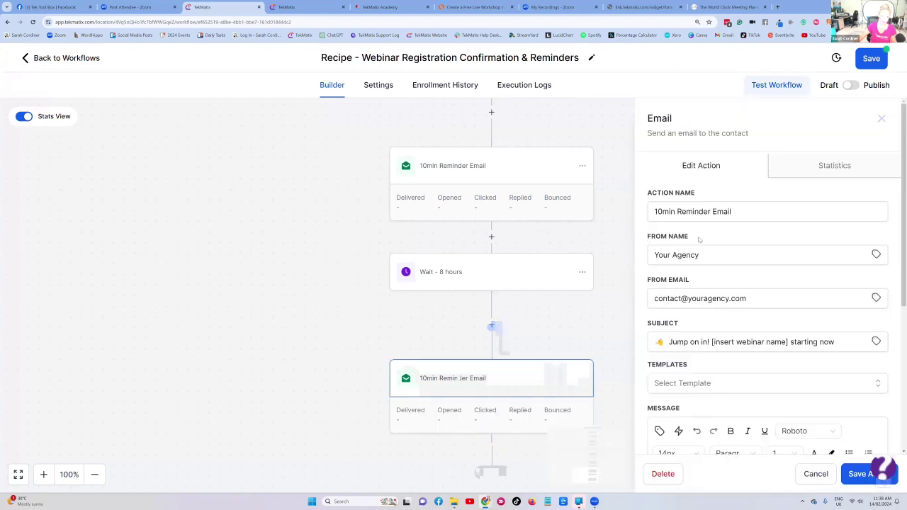
left_click_drag(780, 294, 659, 267)
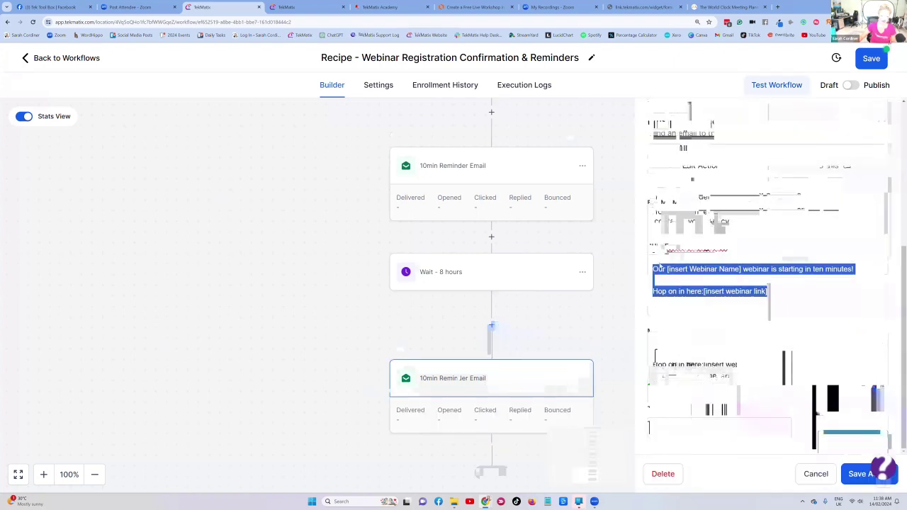
key("BackSpace")
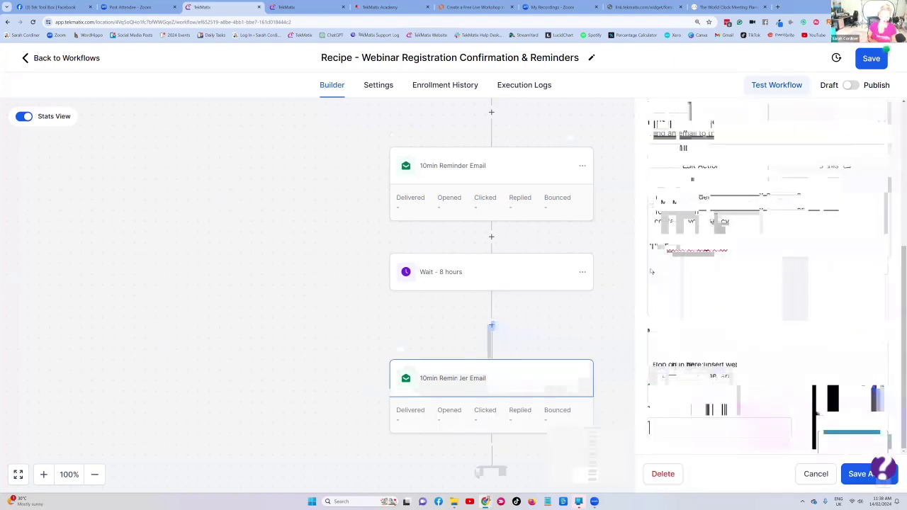
type("The replay")
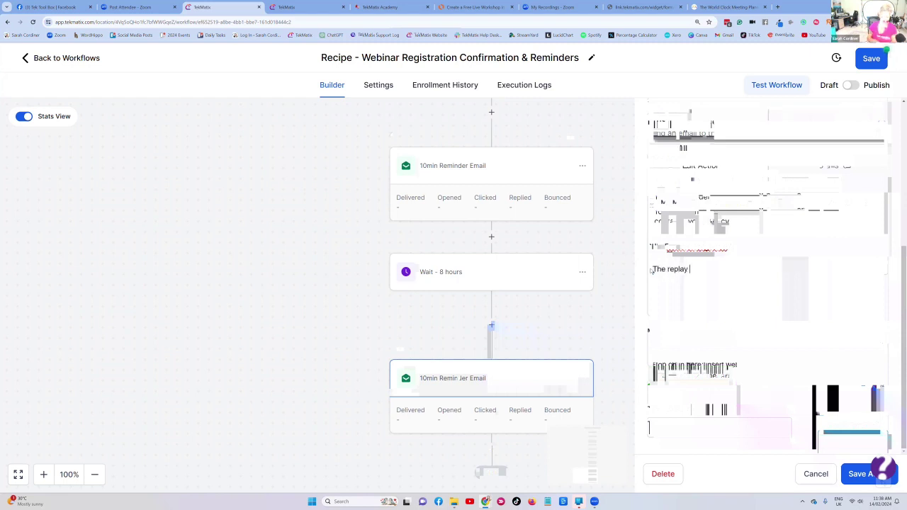
type(" of the xyz webinar is now liv")
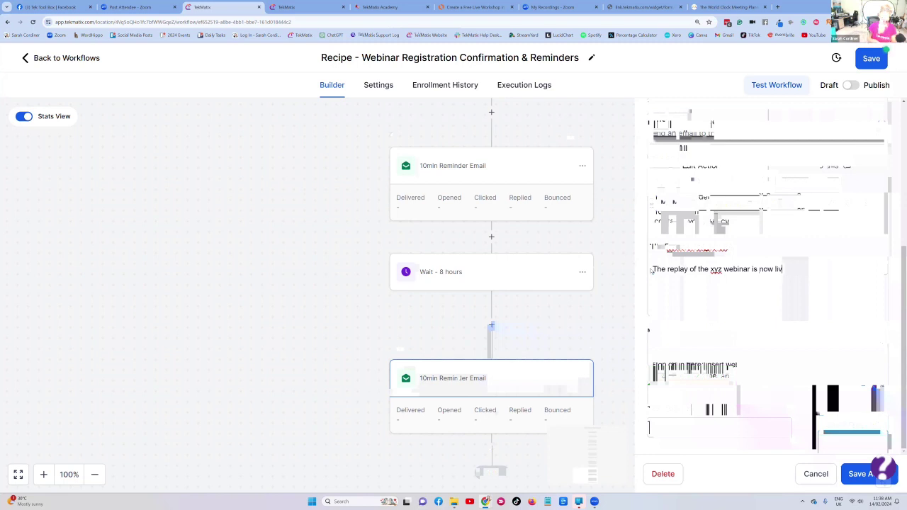
type("e, jump in and view it here:")
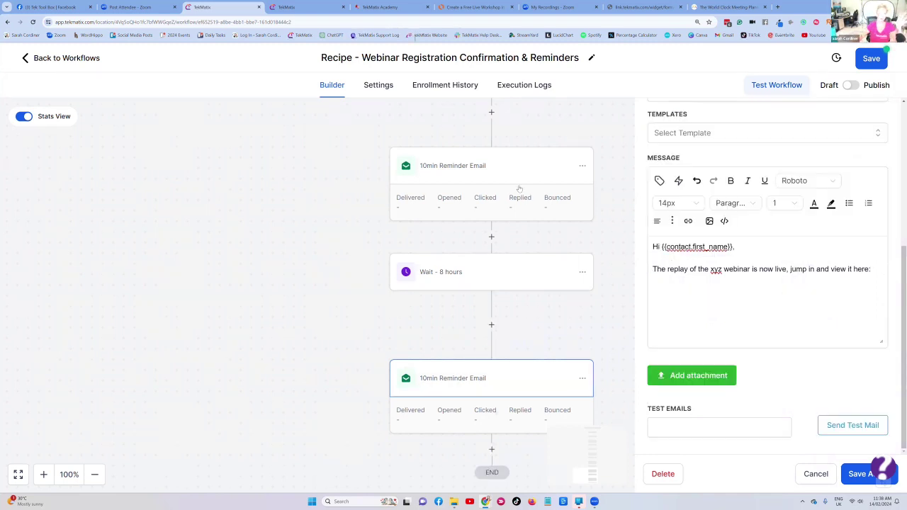
- Go to the Courses settings and the membership site's custom domain settings
left_click(298, 7)
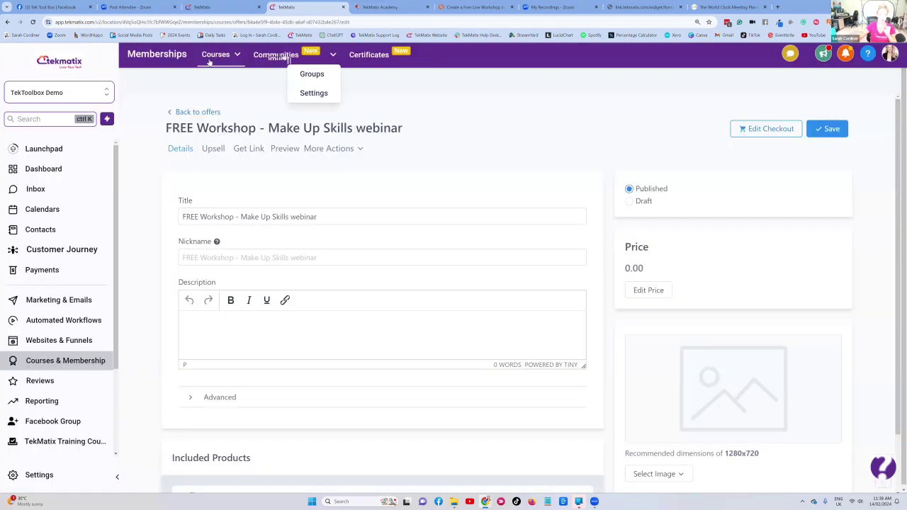
mouse_move(210, 63)
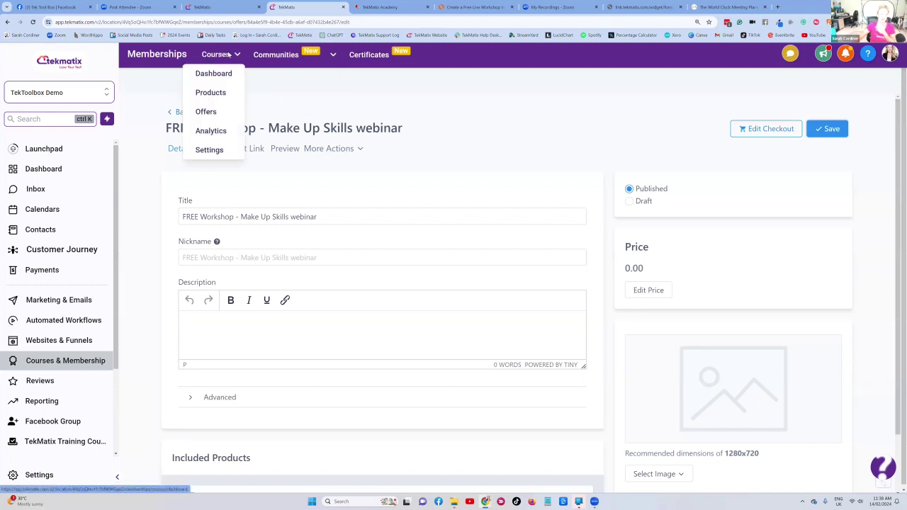
left_click(207, 151)
left_click(208, 150)
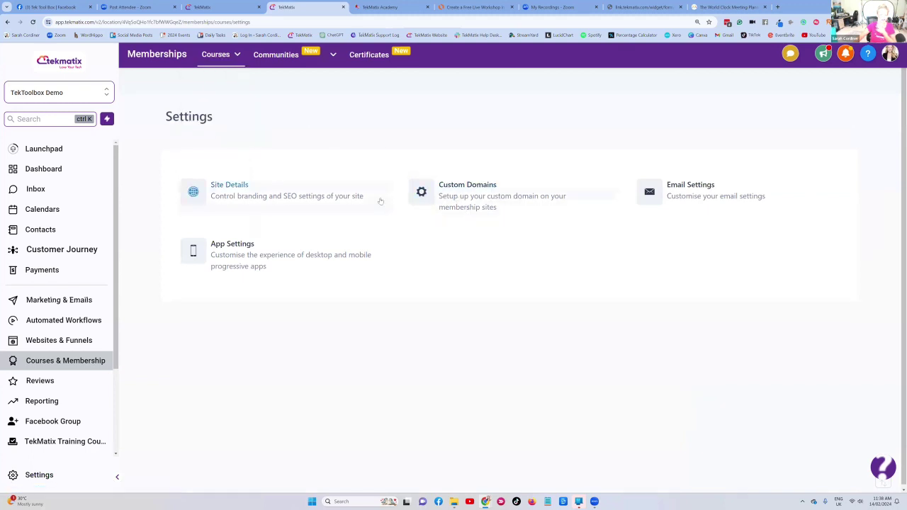
left_click(498, 196)
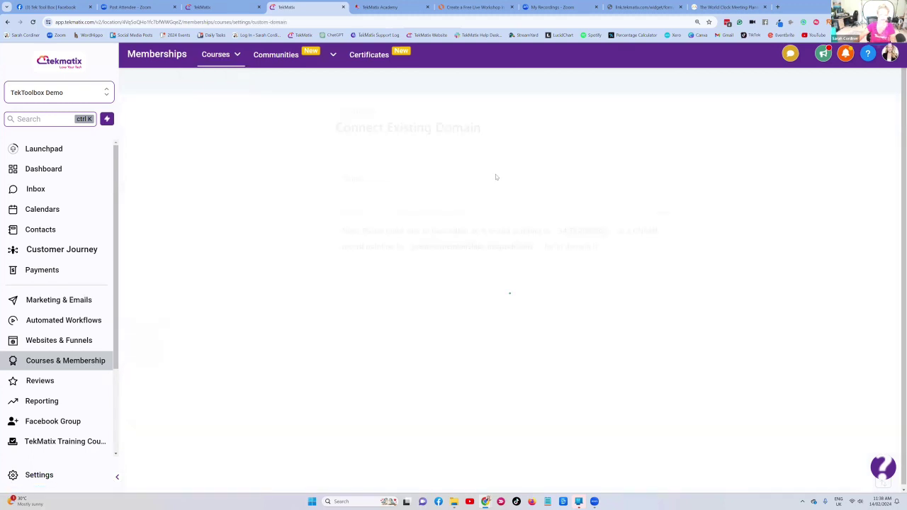
- Copy the workshops.tekmatix.com domain and load it in a new browser tab
left_click(412, 196)
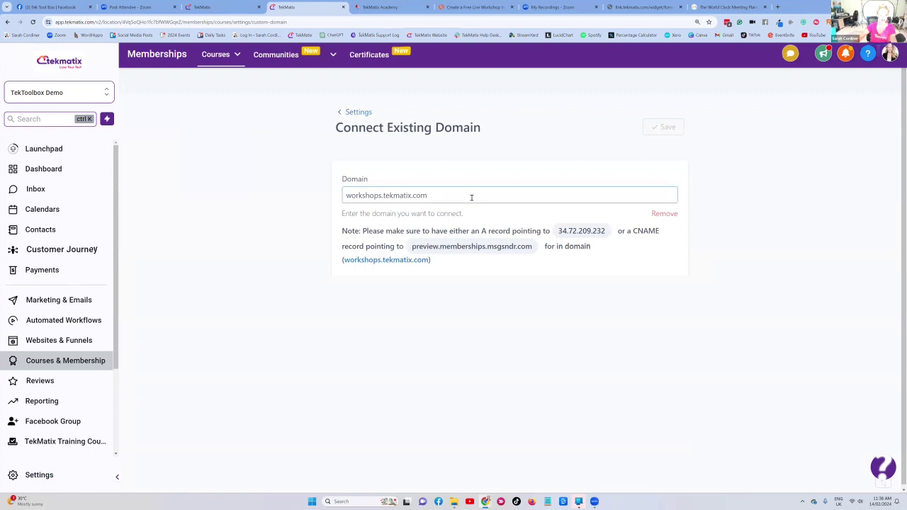
key("ctrl+a")
key("ctrl+c")
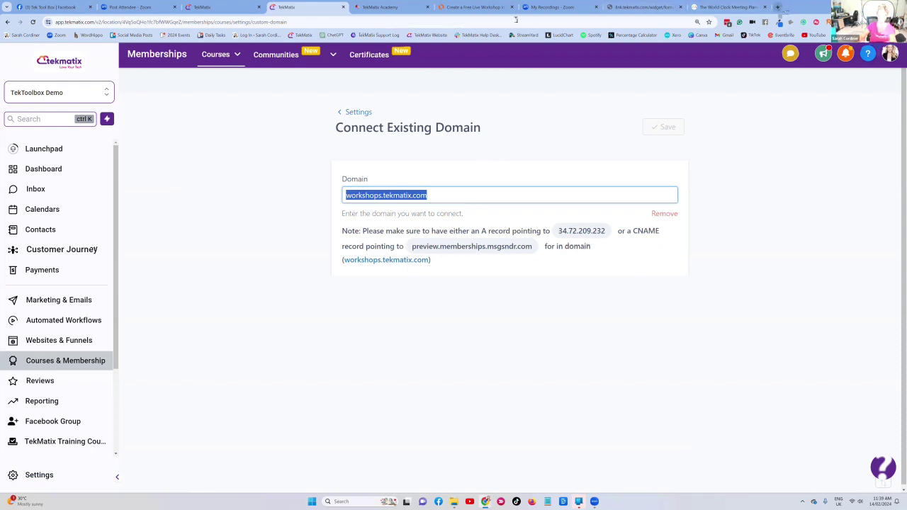
key("ctrl+t")
key("ctrl+v")
key("Return")
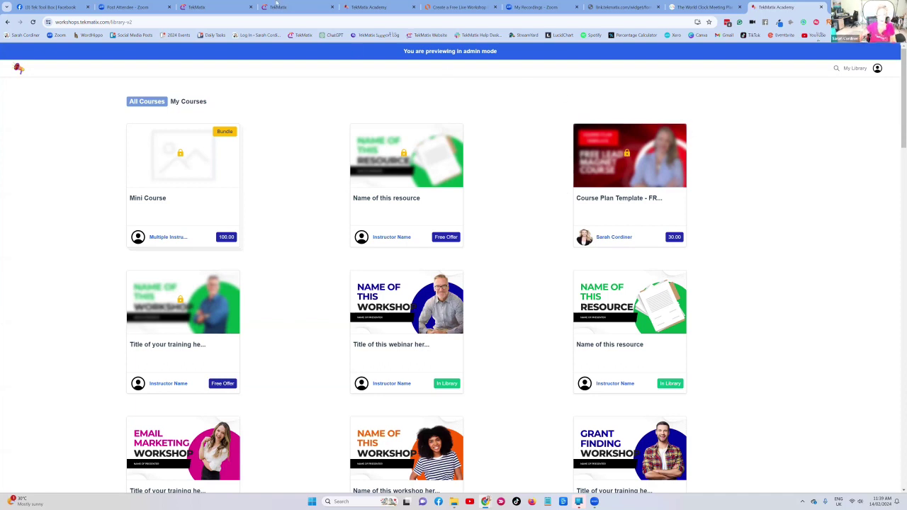
- Paste the workshops.tekmatix.com link after 'view it here:' and save the replay email
left_click(206, 7)
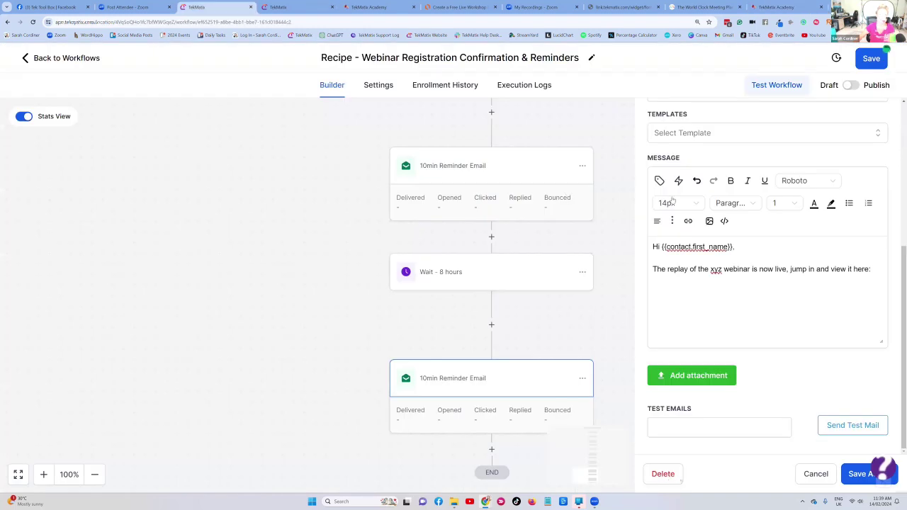
key("ctrl+v")
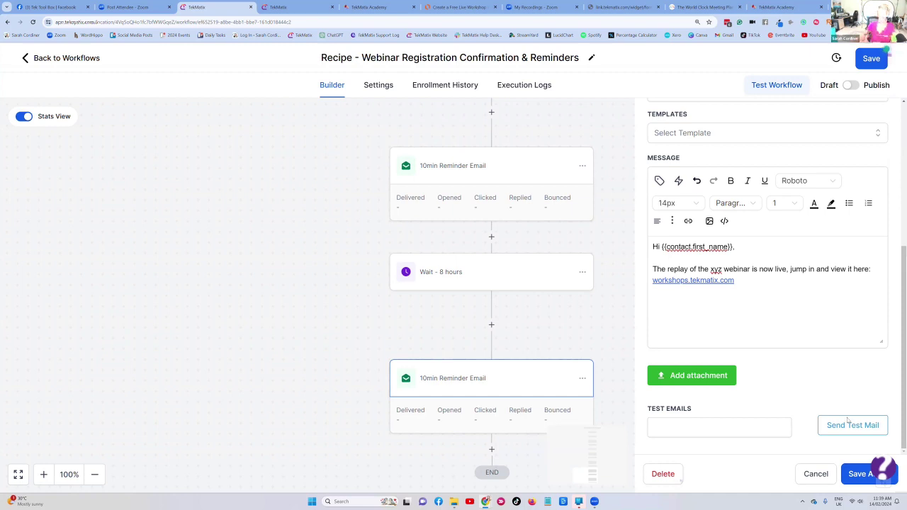
left_click(847, 474)
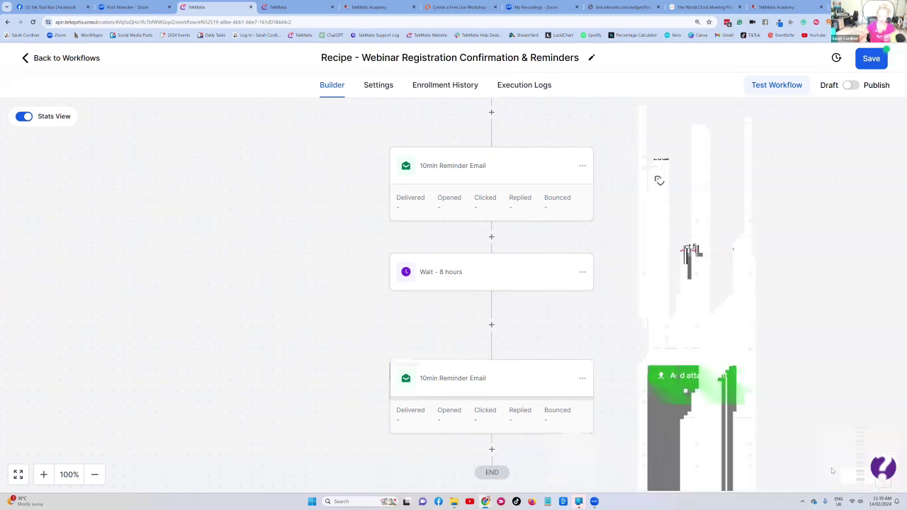
- Rename the copied email step after Wait - 8 hours to 'heres the replay' and save
left_click(475, 379)
left_click_drag(740, 212, 615, 212)
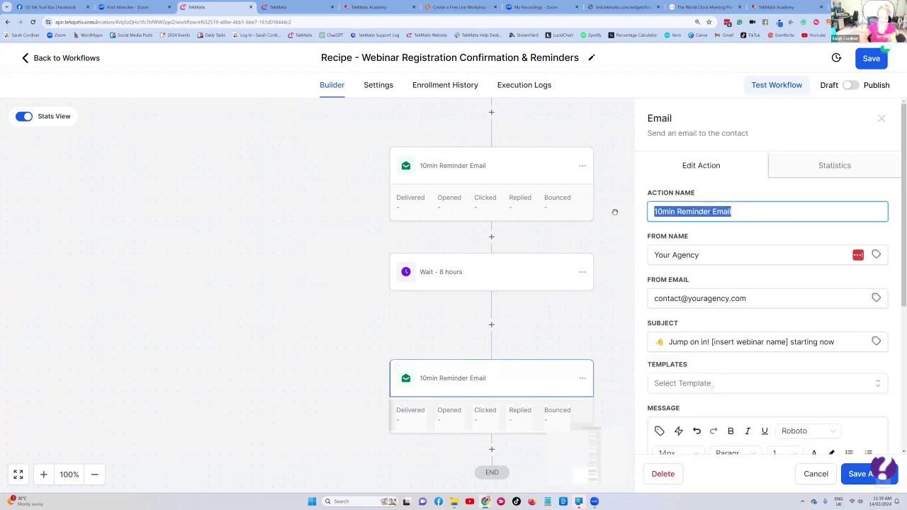
type("heres the rplay")
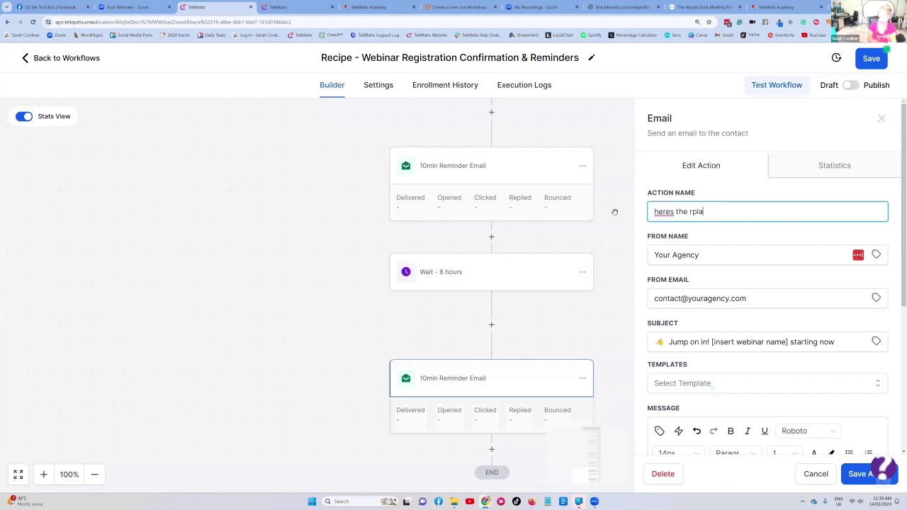
left_click(692, 212)
type("e")
left_click(867, 474)
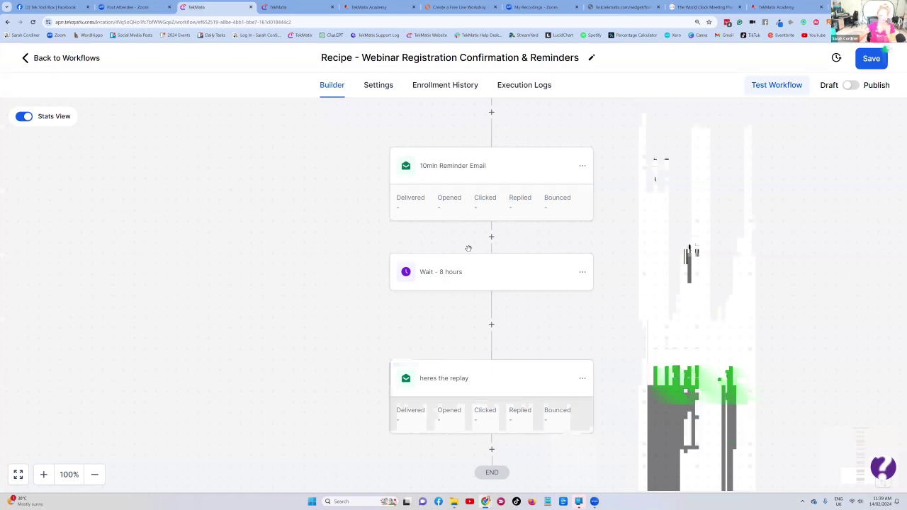
scroll(469, 249, "up", 2)
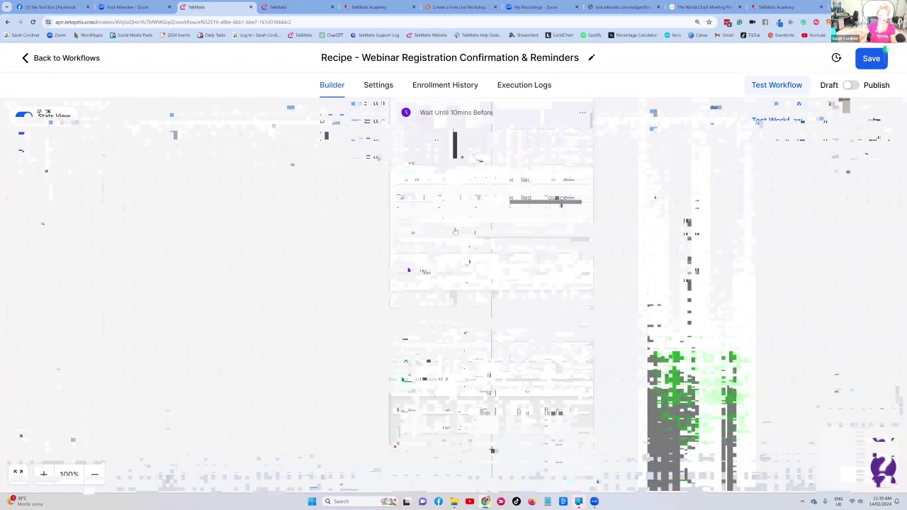
left_click(24, 116)
scroll(409, 194, "down", 3)
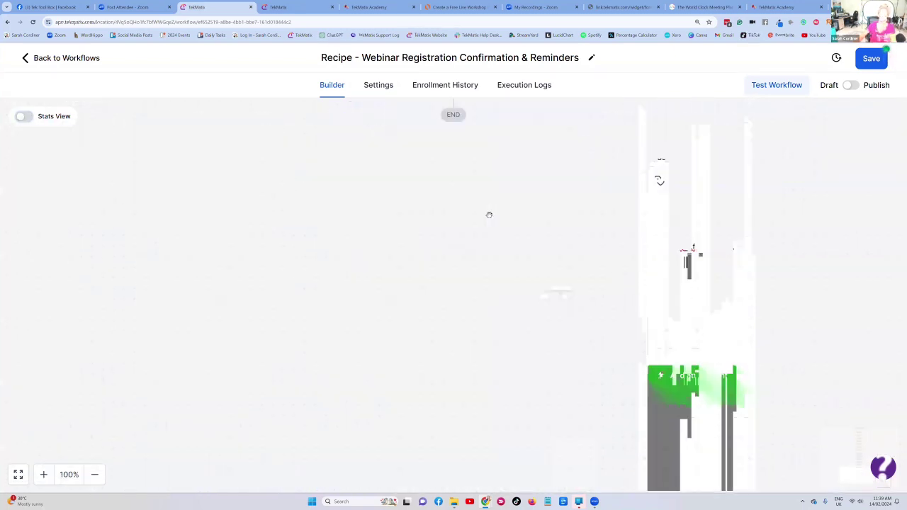
scroll(489, 214, "up", 15)
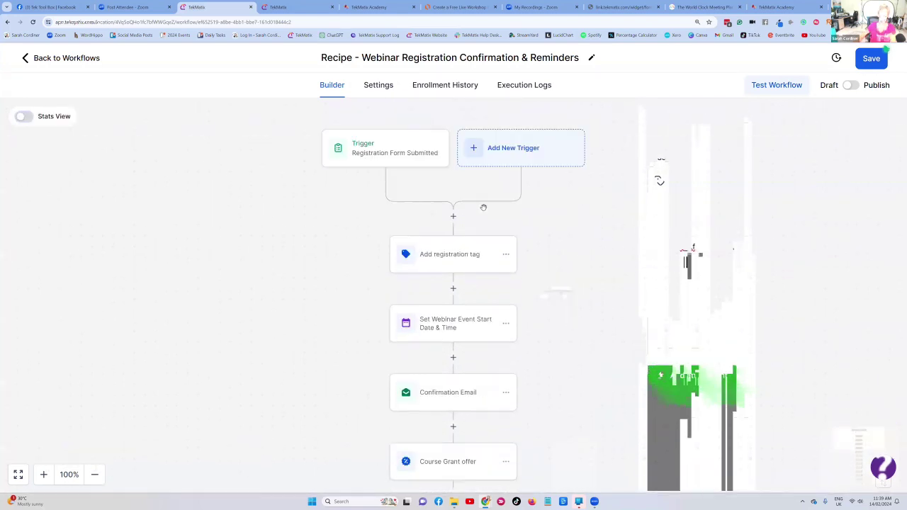
scroll(479, 210, "down", 1)
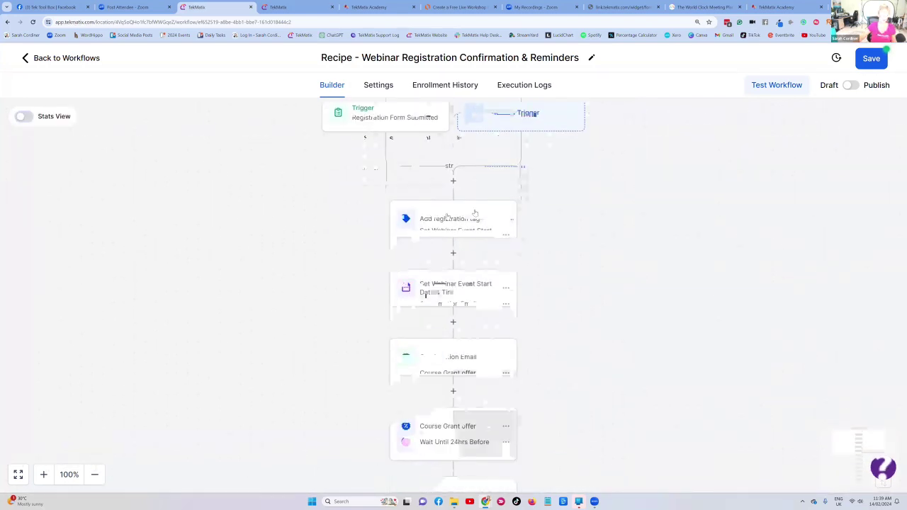
scroll(475, 212, "down", 3)
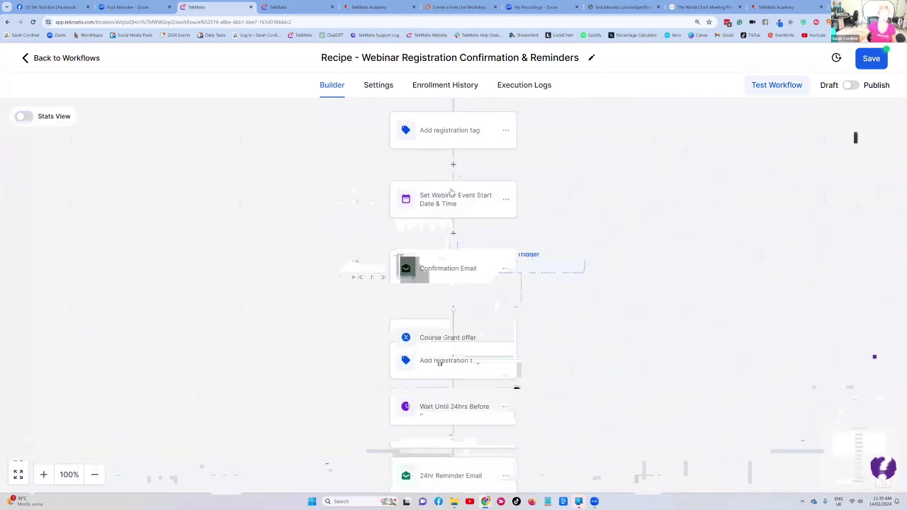
scroll(450, 195, "down", 2)
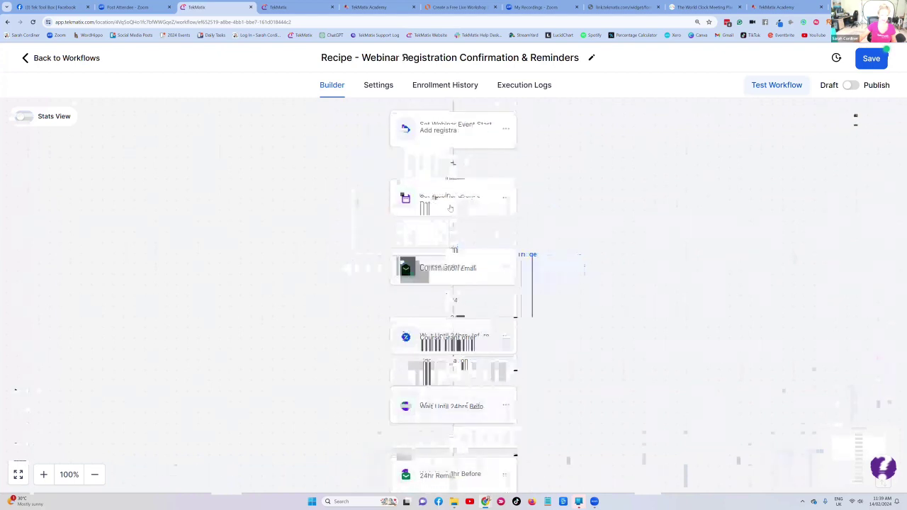
scroll(460, 184, "down", 1)
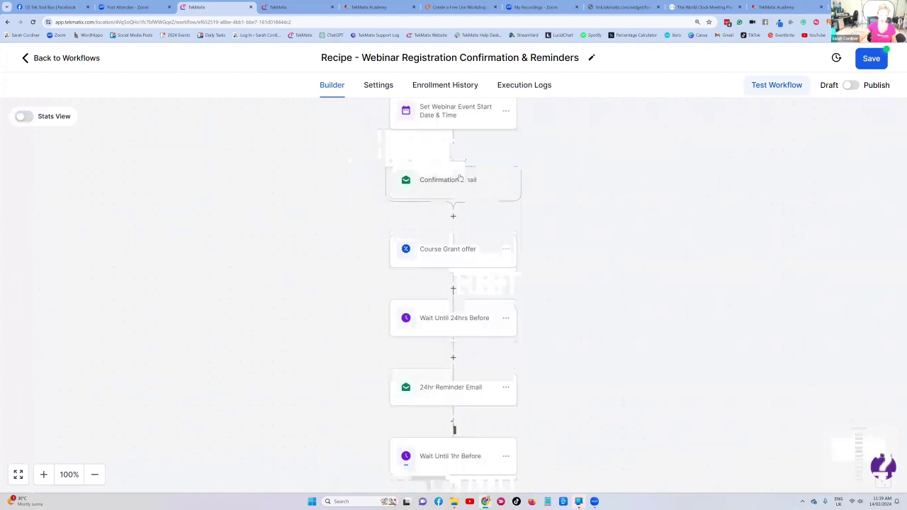
scroll(459, 179, "down", 2)
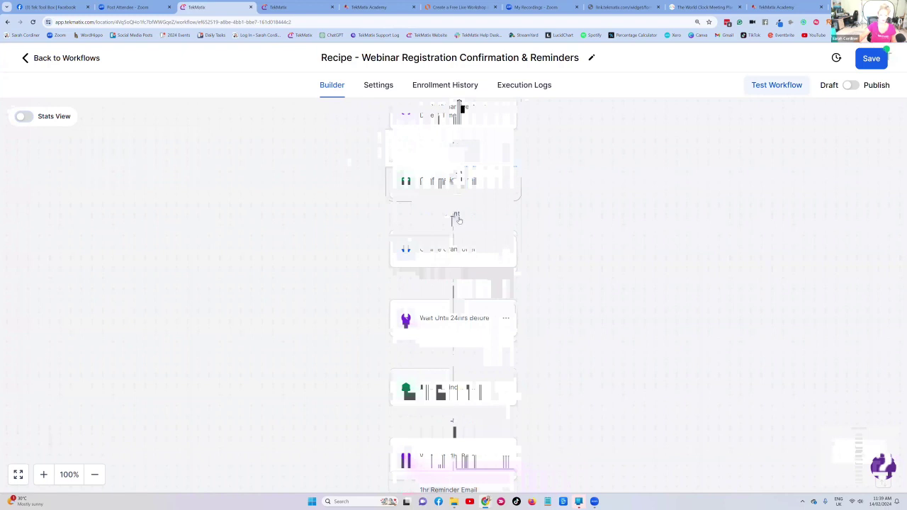
scroll(456, 217, "down", 2)
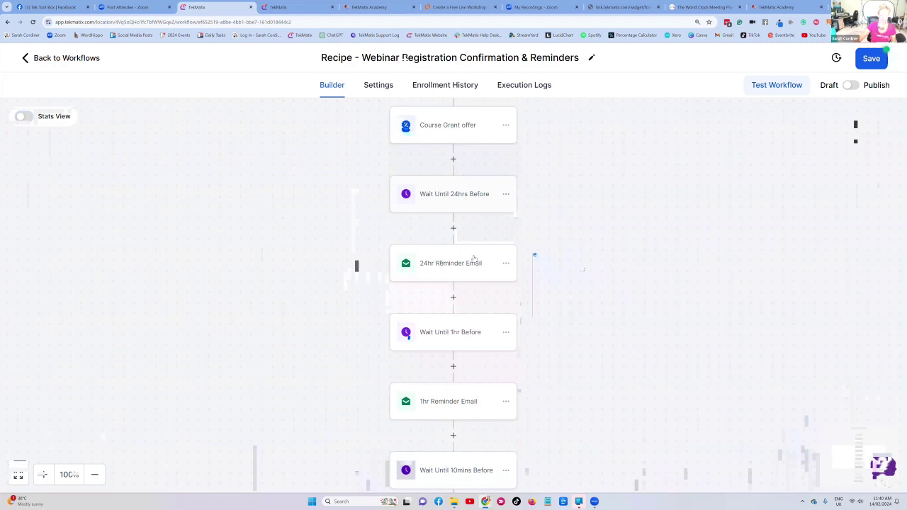
scroll(454, 264, "down", 1)
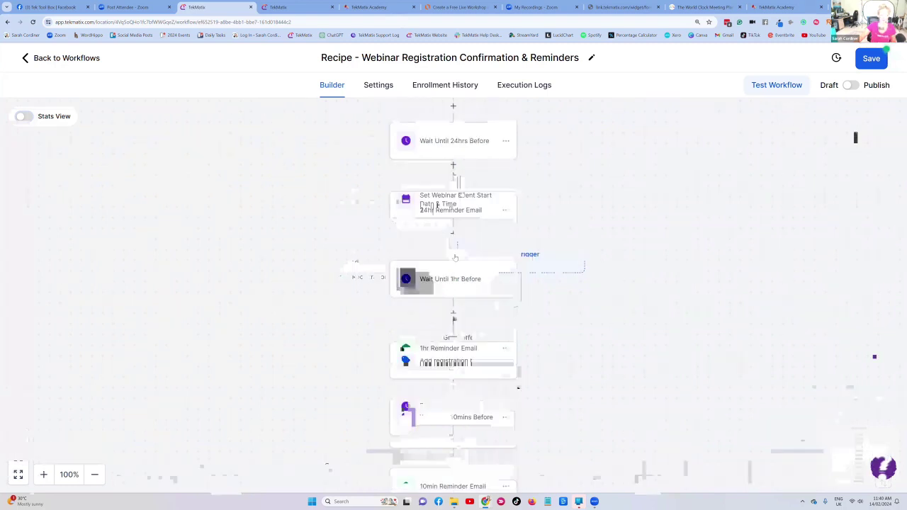
scroll(452, 263, "down", 2)
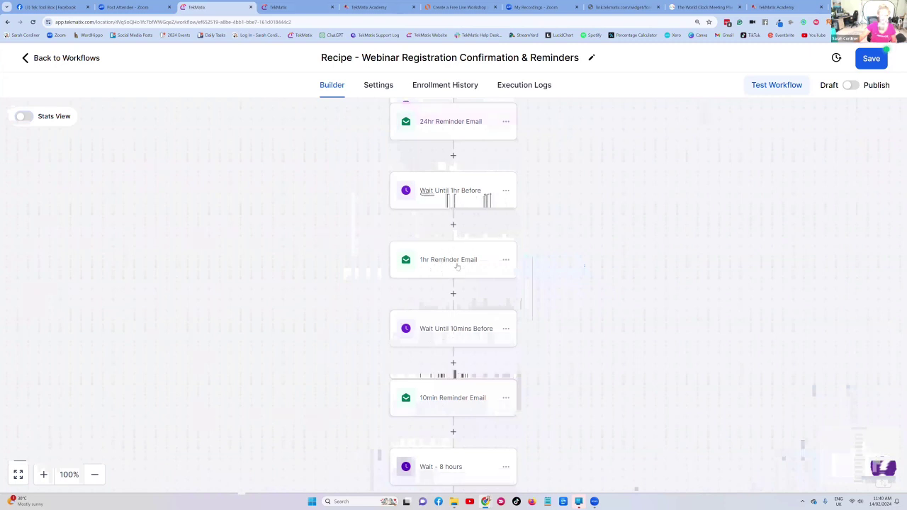
scroll(457, 274, "down", 2)
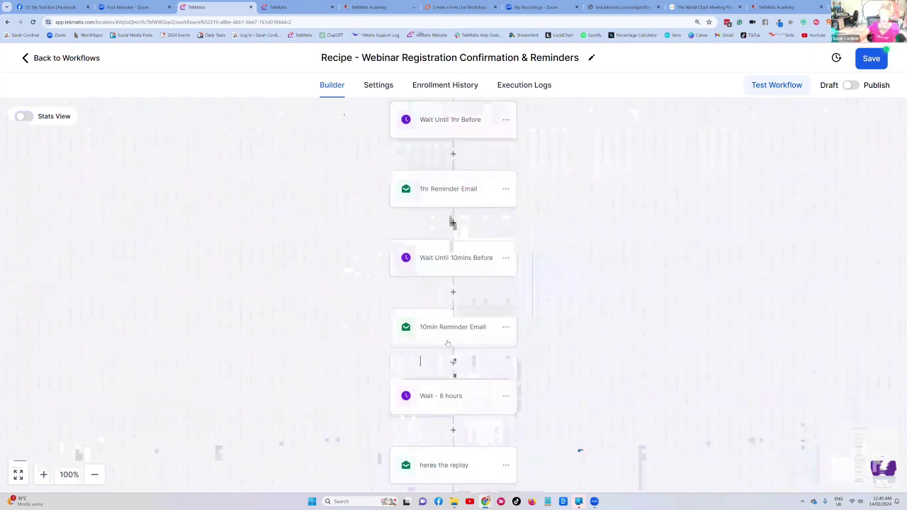
scroll(457, 262, "down", 2)
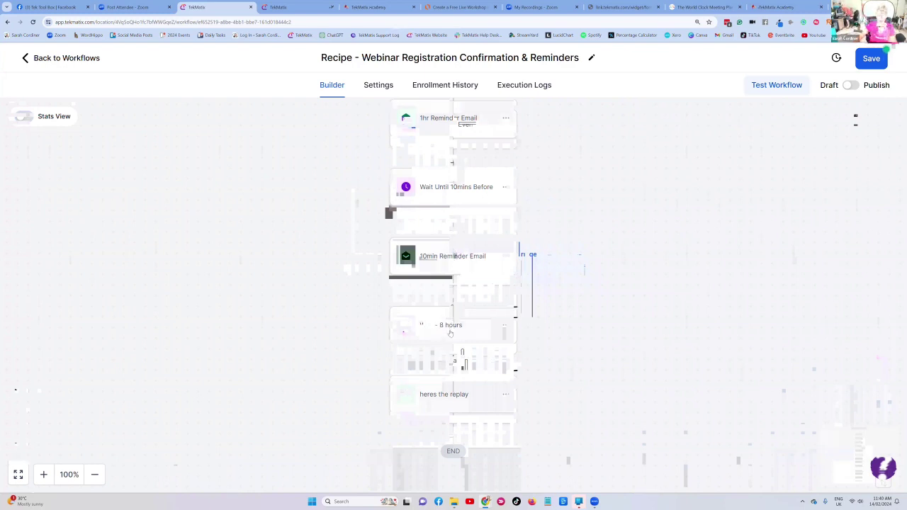
- Insert a Wait step after 'heres the replay', named 'Wait - 3 hour', with a 3-hour delay
scroll(450, 333, "down", 1)
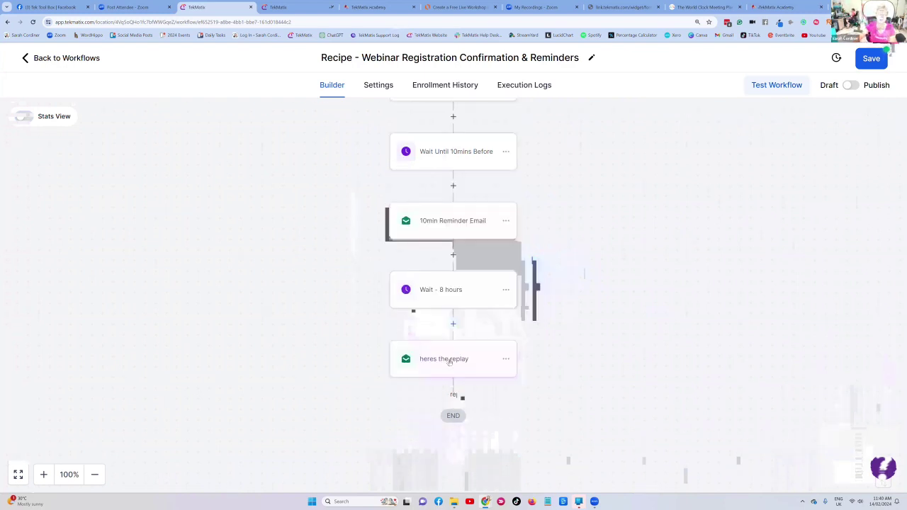
left_click(454, 394)
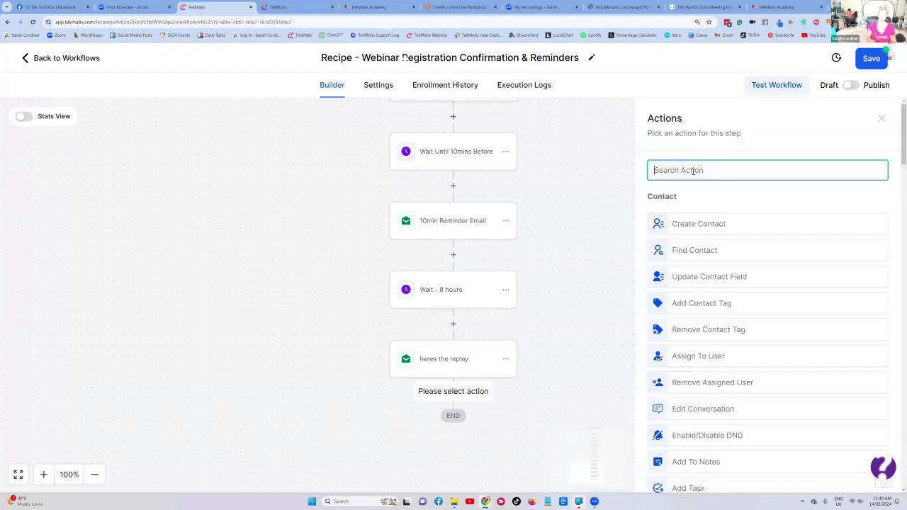
type("wait")
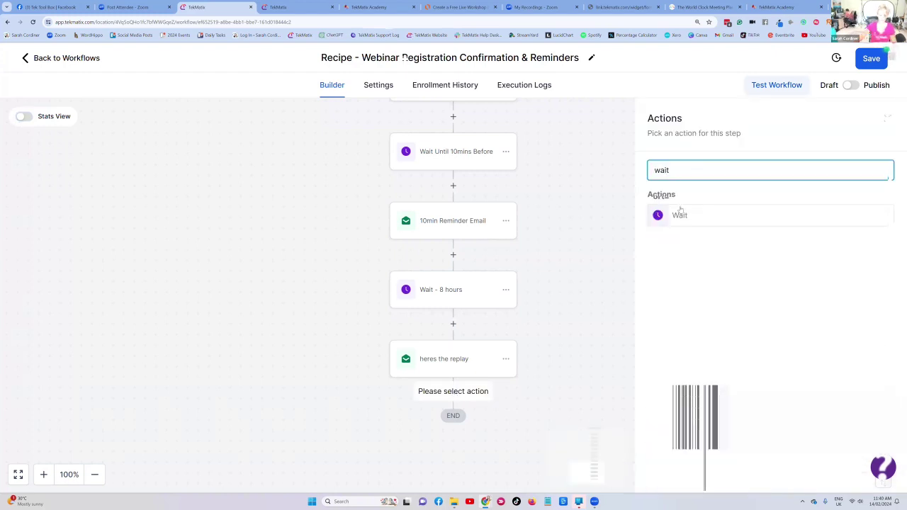
left_click(680, 215)
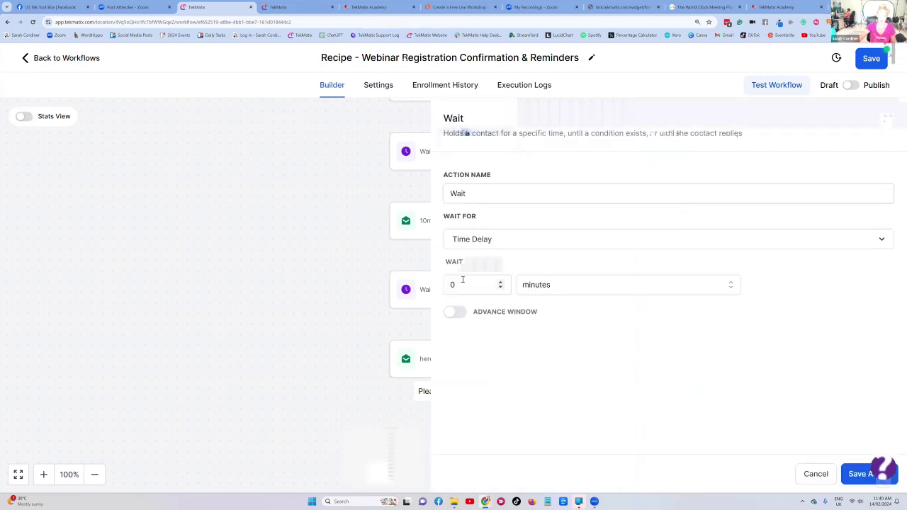
left_click(482, 193)
type("- 3")
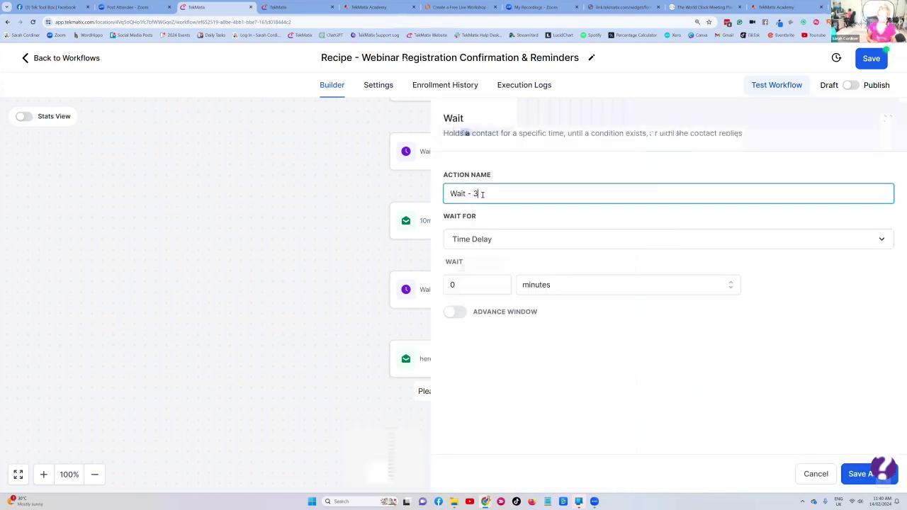
type(" hour")
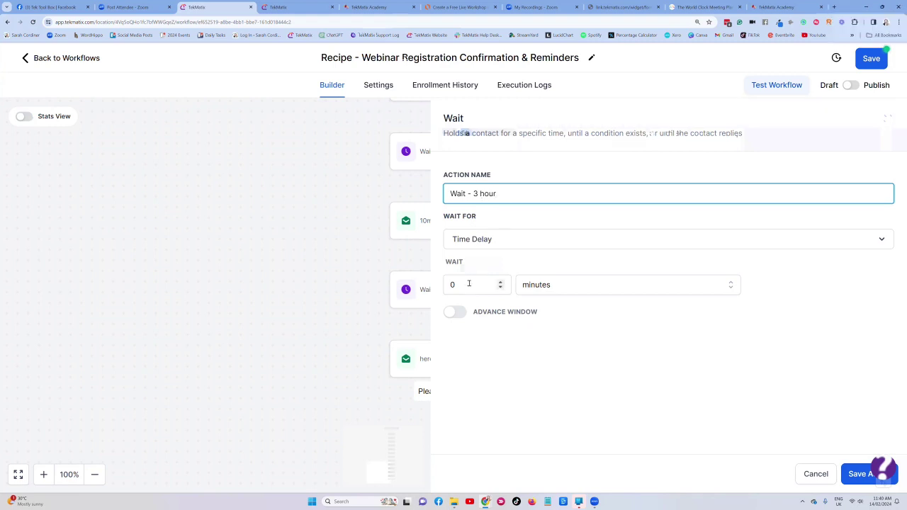
left_click(471, 285)
type("3")
left_click(560, 288)
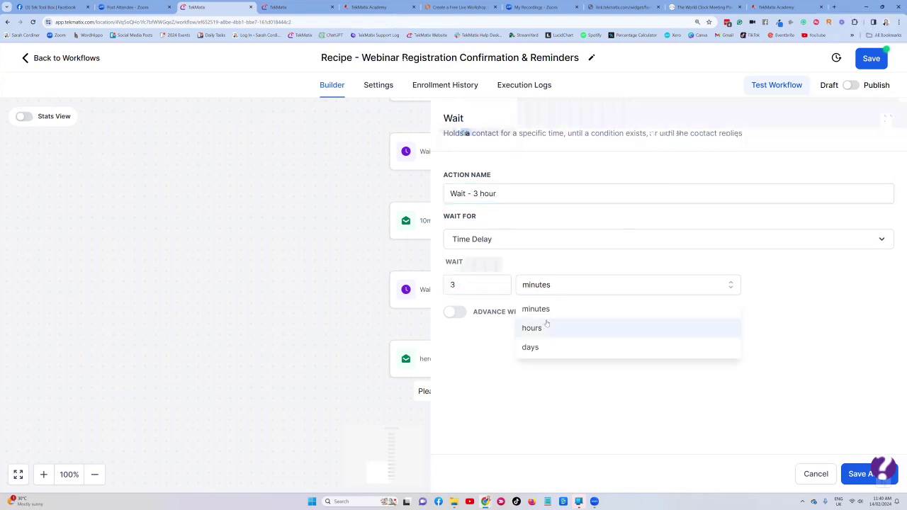
left_click(540, 328)
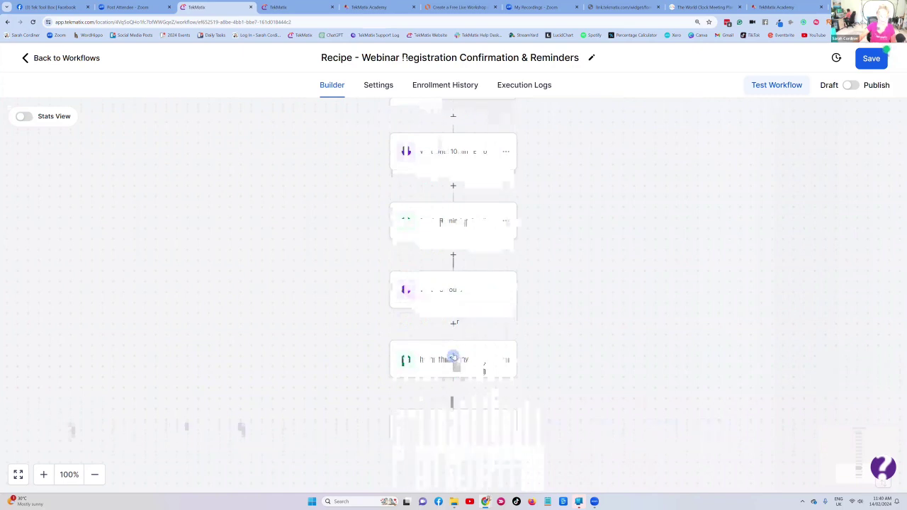
- Append a Send Review Request step after 'Wait - 3 hour' with Review Type set to E-mail
left_click(457, 390)
type("rev")
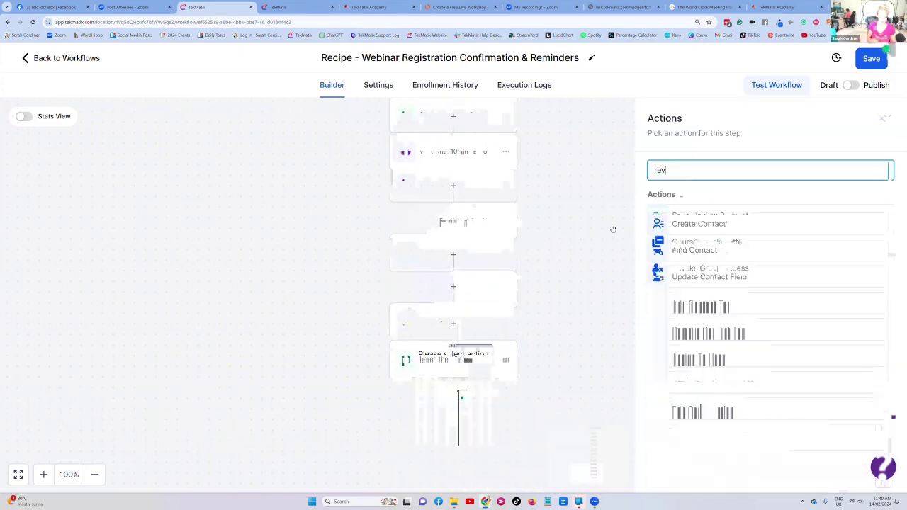
left_click(705, 217)
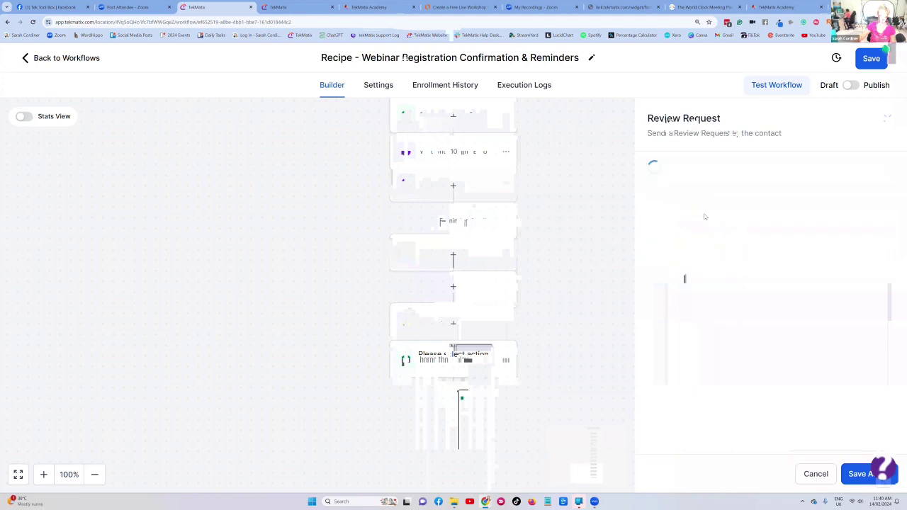
left_click(689, 238)
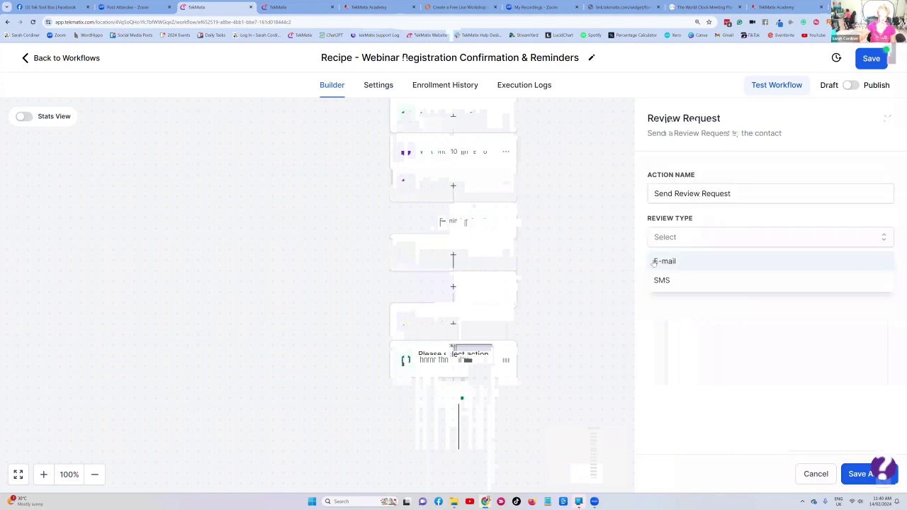
left_click(666, 261)
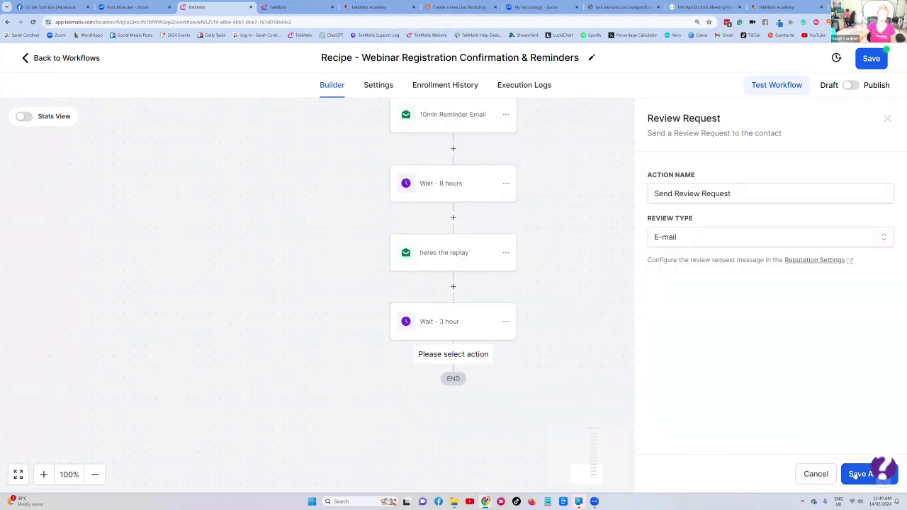
left_click(859, 473)
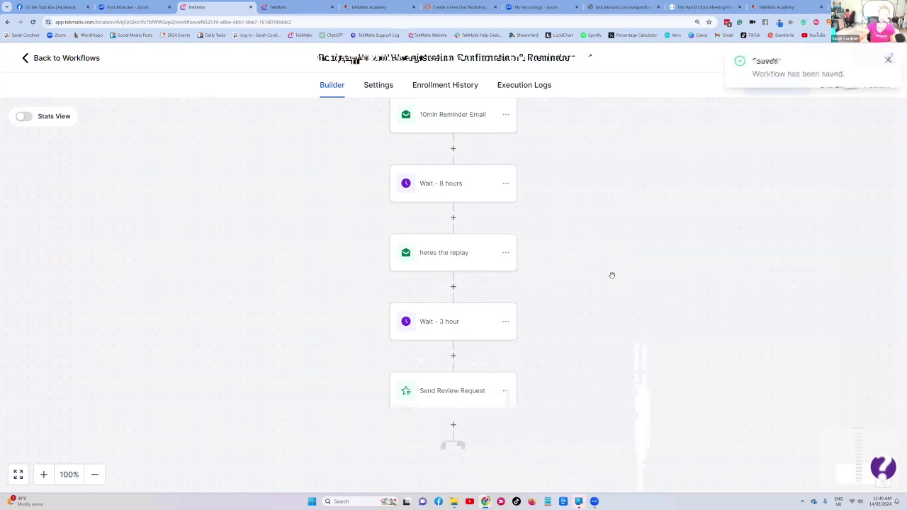
scroll(537, 312, "up", 2)
scroll(537, 314, "down", 2)
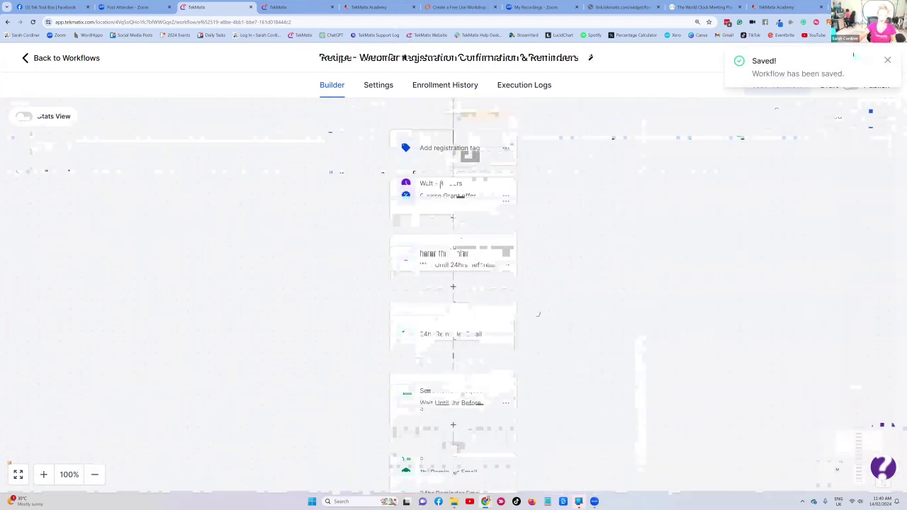
scroll(537, 313, "up", 5)
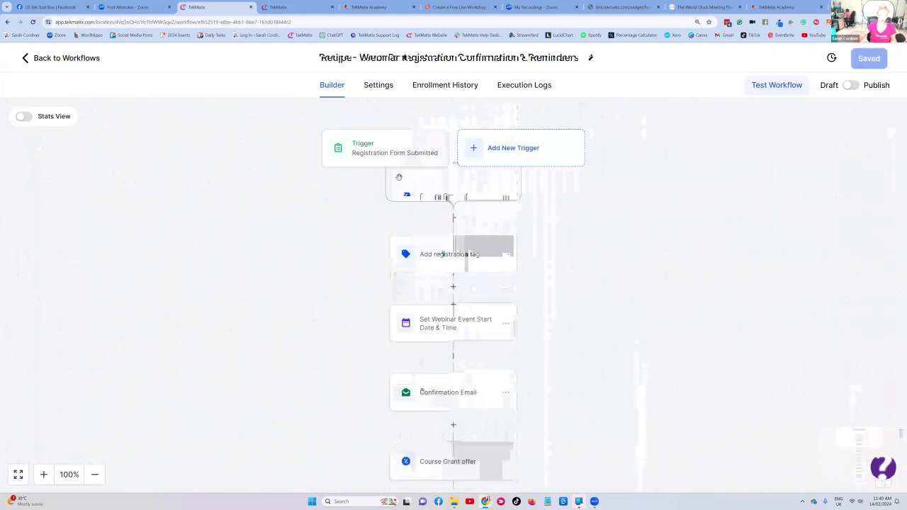
scroll(424, 170, "down", 1)
scroll(537, 312, "down", 6)
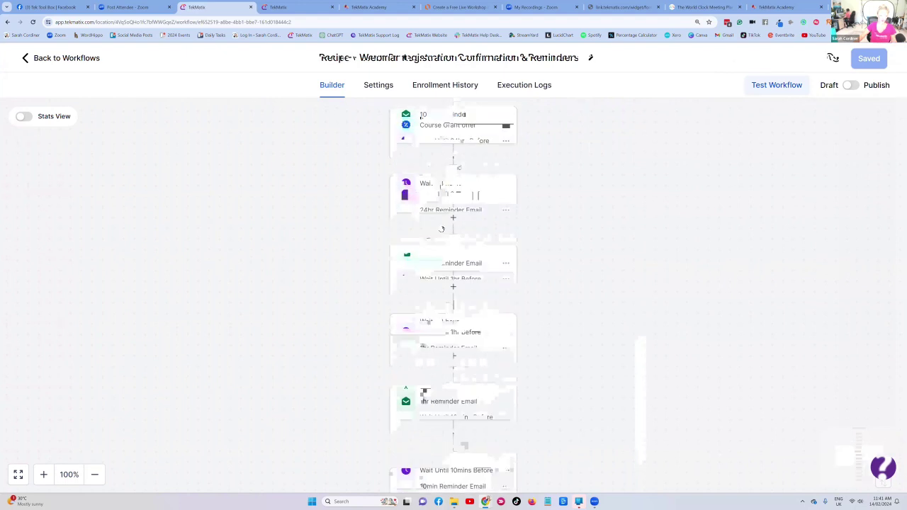
scroll(458, 150, "down", 6)
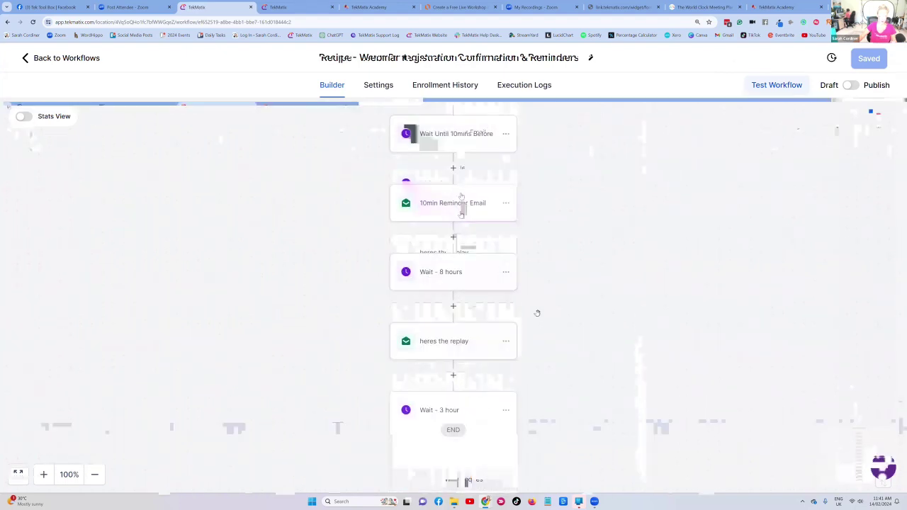
scroll(449, 194, "down", 3)
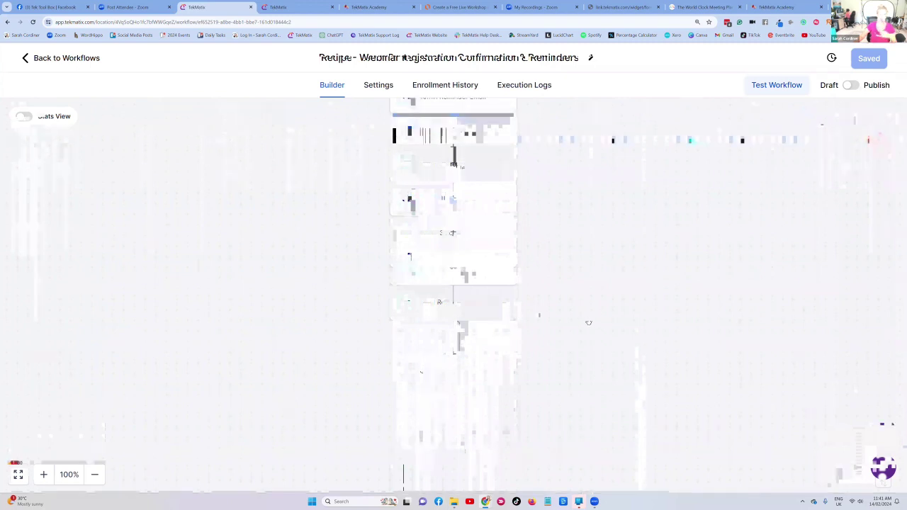
scroll(589, 322, "up", 1)
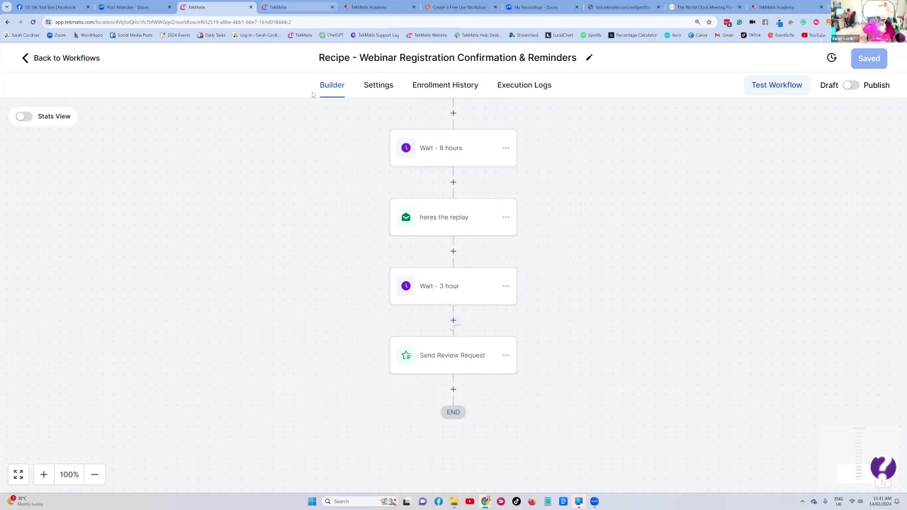
scroll(488, 204, "up", 3)
scroll(489, 206, "up", 1)
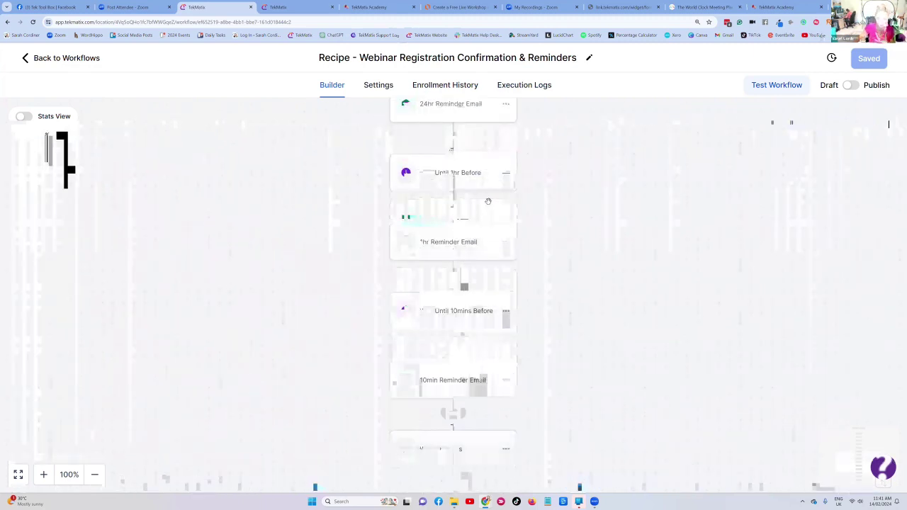
scroll(551, 178, "up", 2)
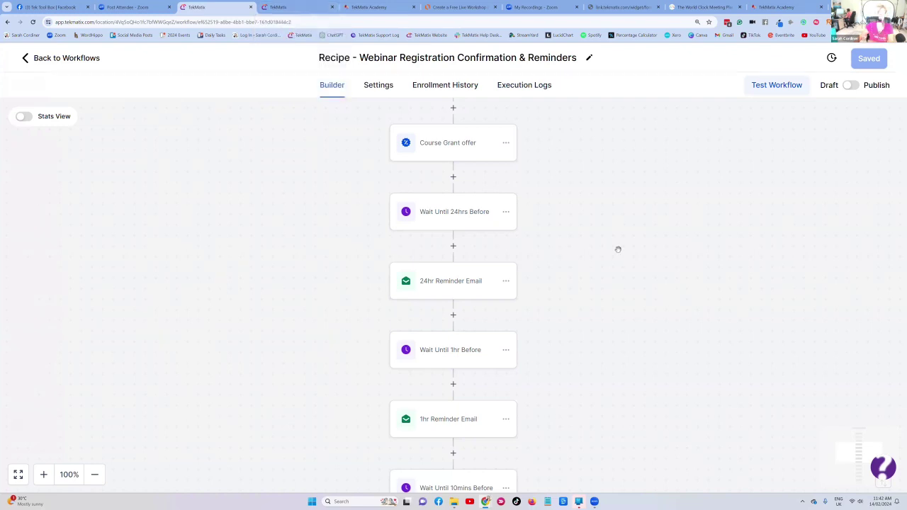
scroll(631, 263, "up", 1)
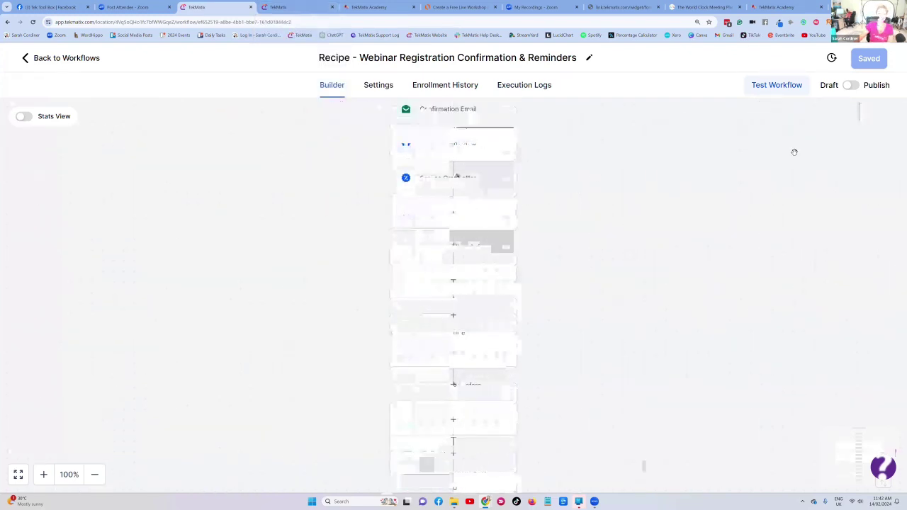
- Start a workflow test run with a chosen test contact, then close the Test panel
left_click(775, 88)
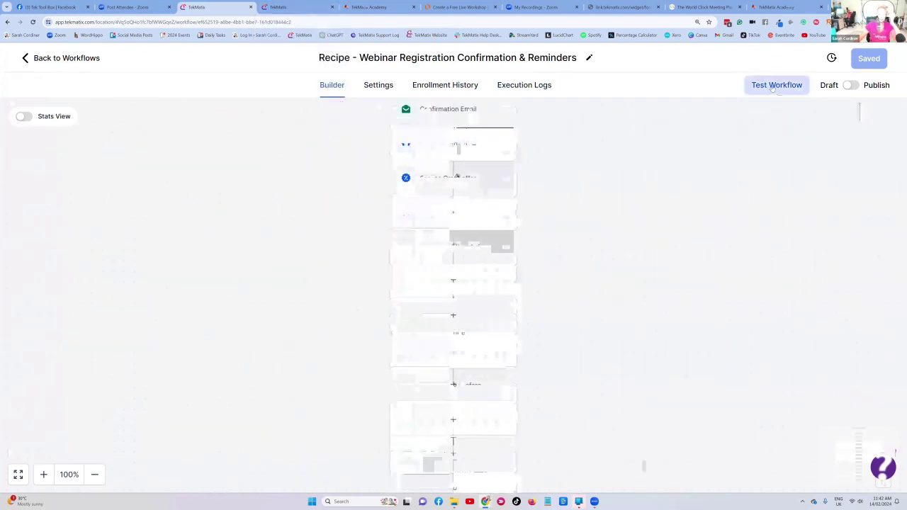
left_click(718, 193)
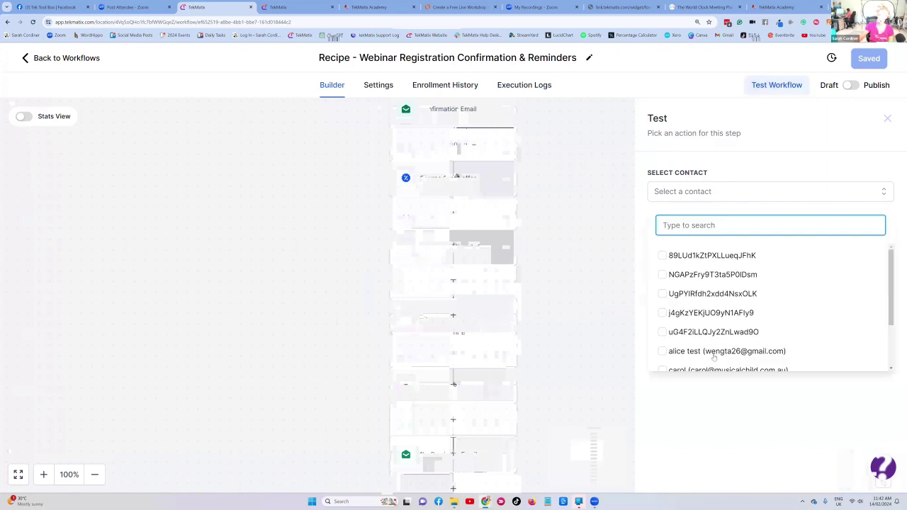
scroll(724, 284, "down", 2)
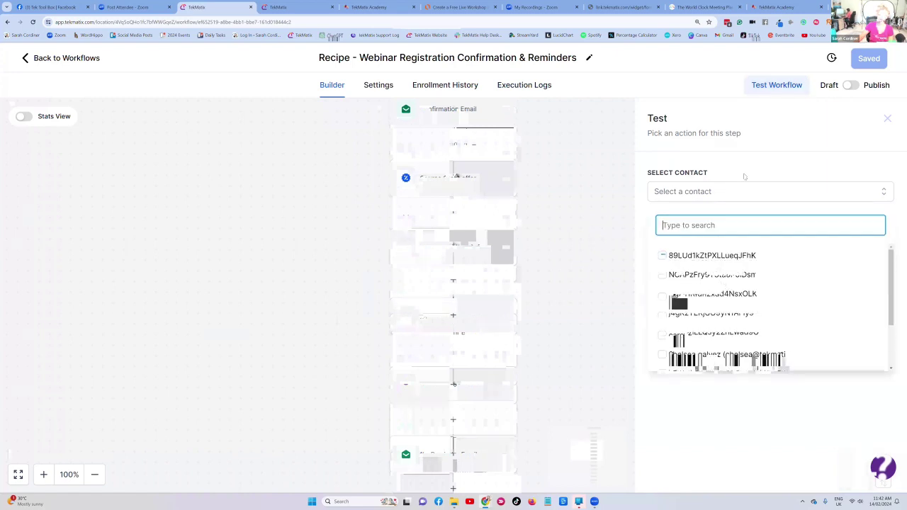
left_click(711, 135)
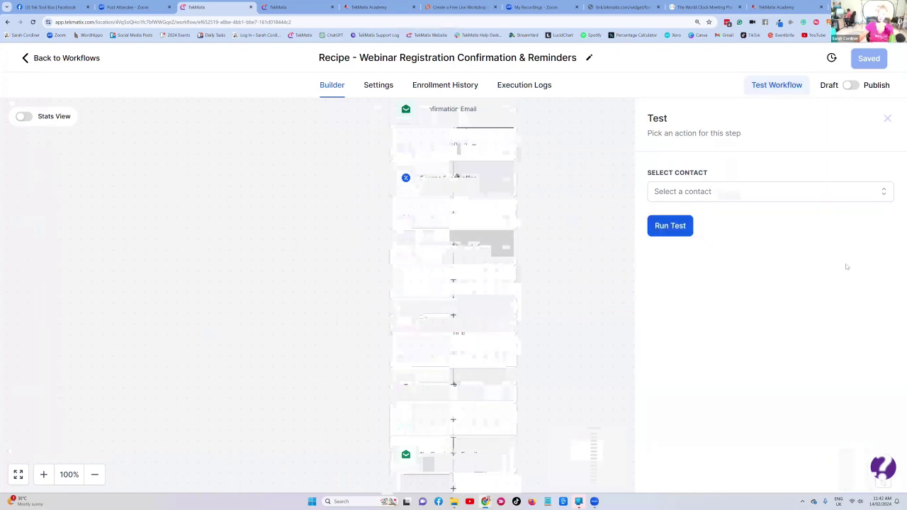
left_click(887, 118)
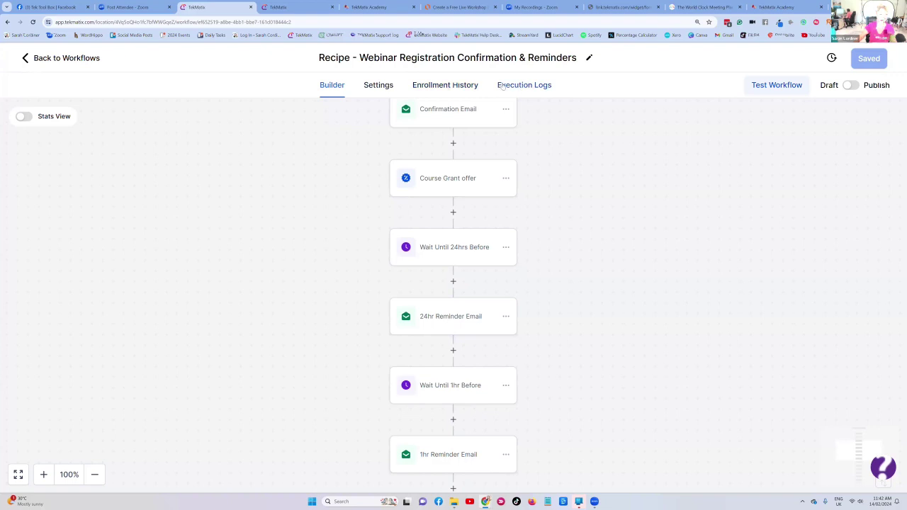
left_click(450, 85)
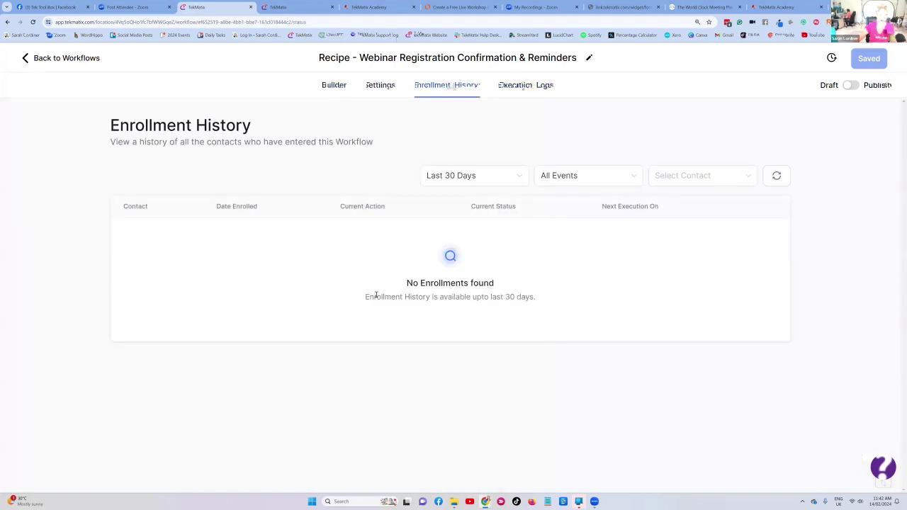
left_click(335, 86)
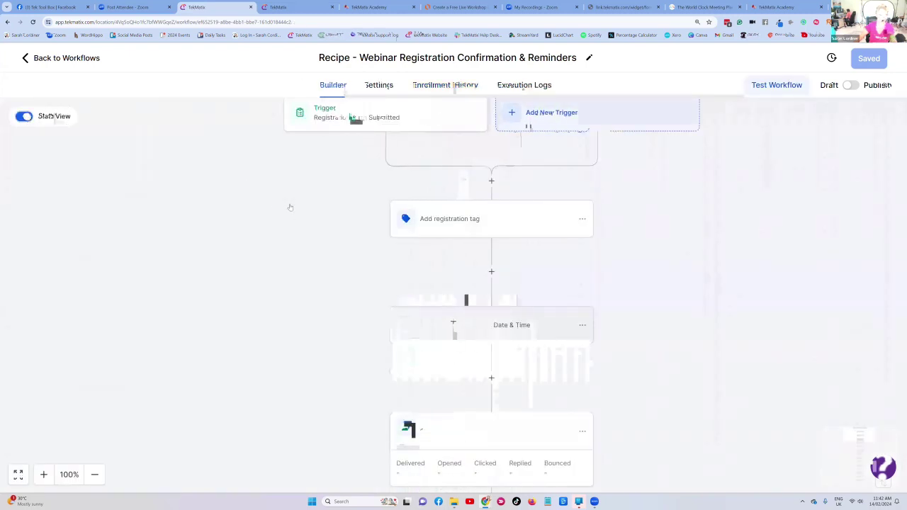
scroll(461, 361, "down", 1)
scroll(460, 361, "down", 1)
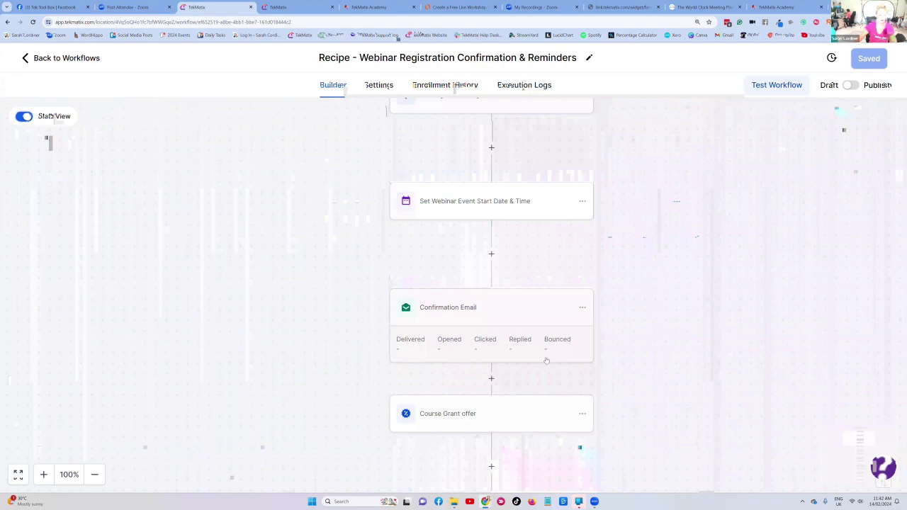
scroll(531, 312, "down", 2)
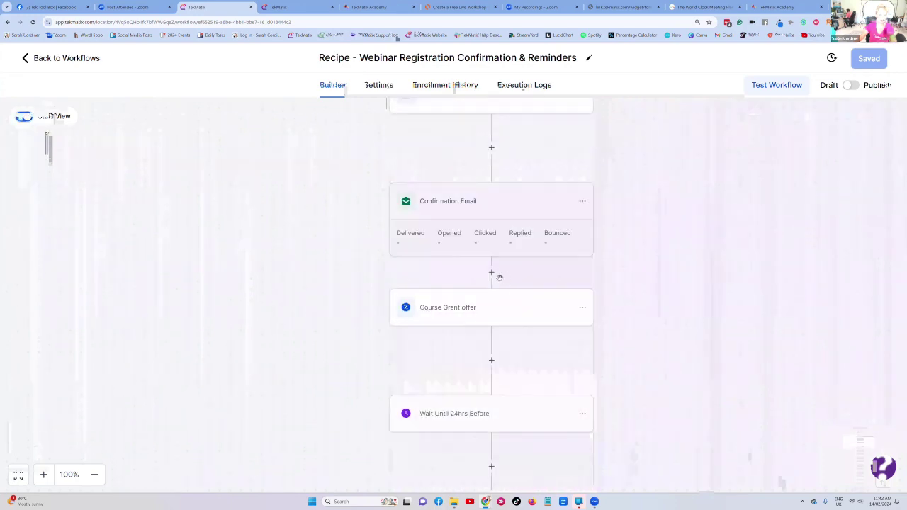
scroll(501, 312, "down", 4)
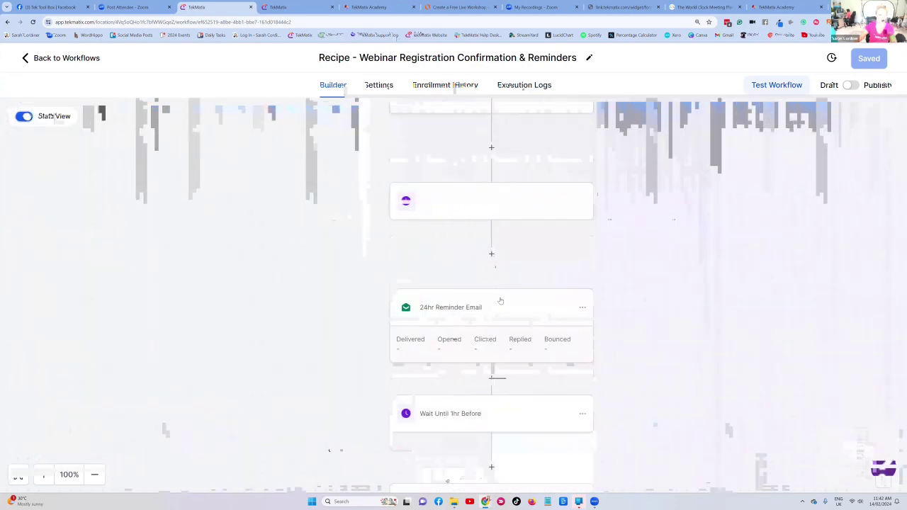
scroll(499, 301, "down", 8)
scroll(499, 298, "up", 10)
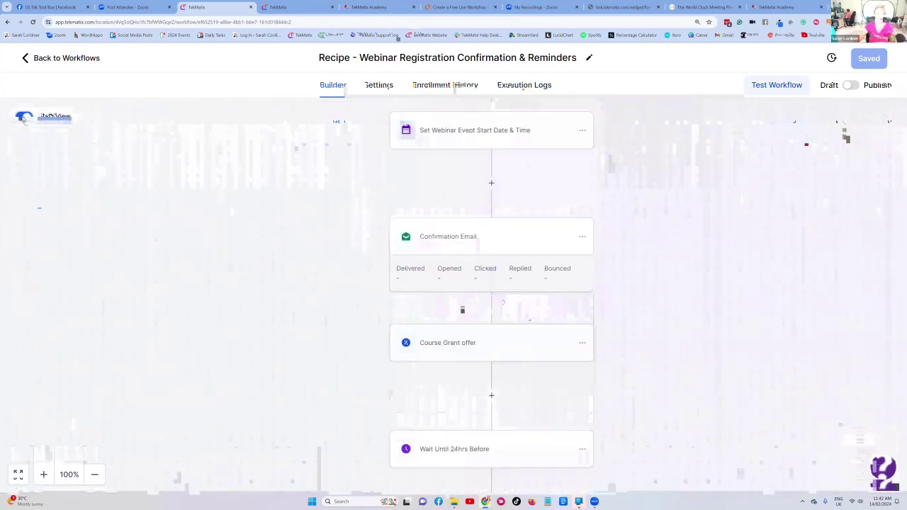
scroll(414, 442, "down", 2)
scroll(388, 231, "up", 6)
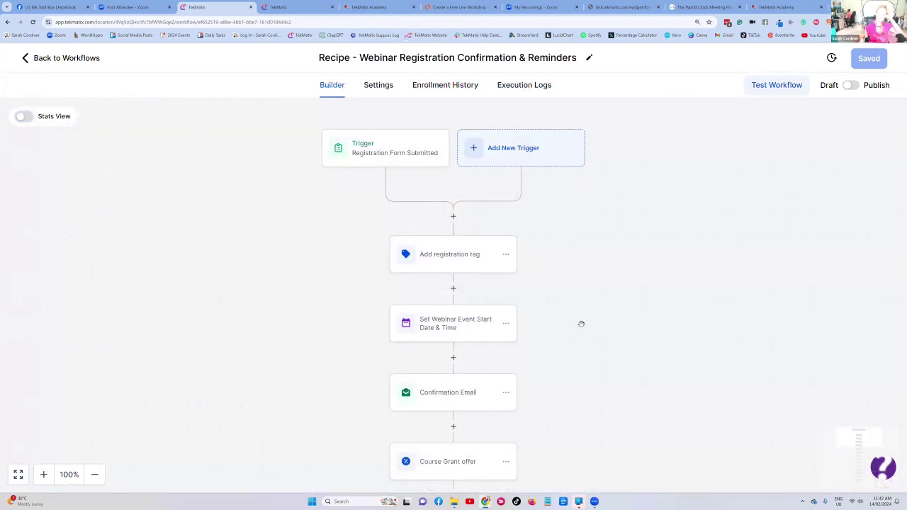
- Check the webinar start date step (2024-04-03 2:30 PM), then switch to the Connect Existing Domain tab
left_click(448, 328)
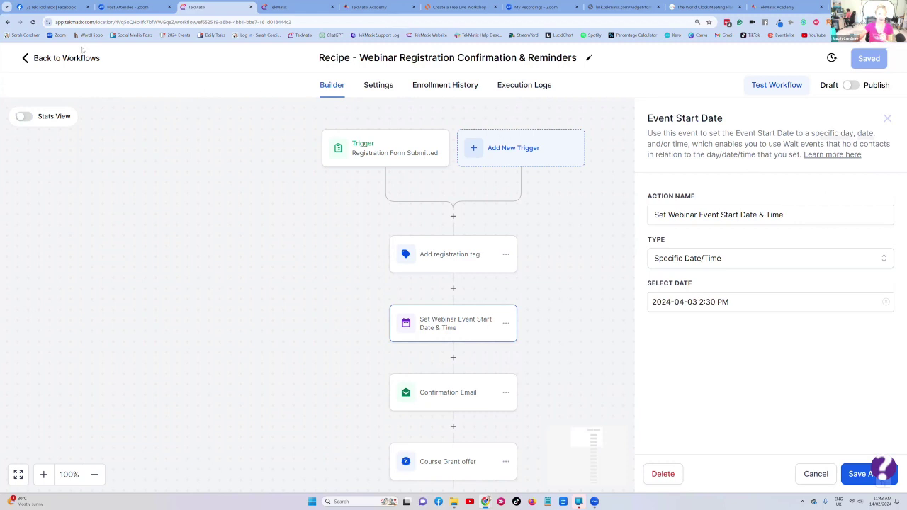
key("ctrl+Tab")
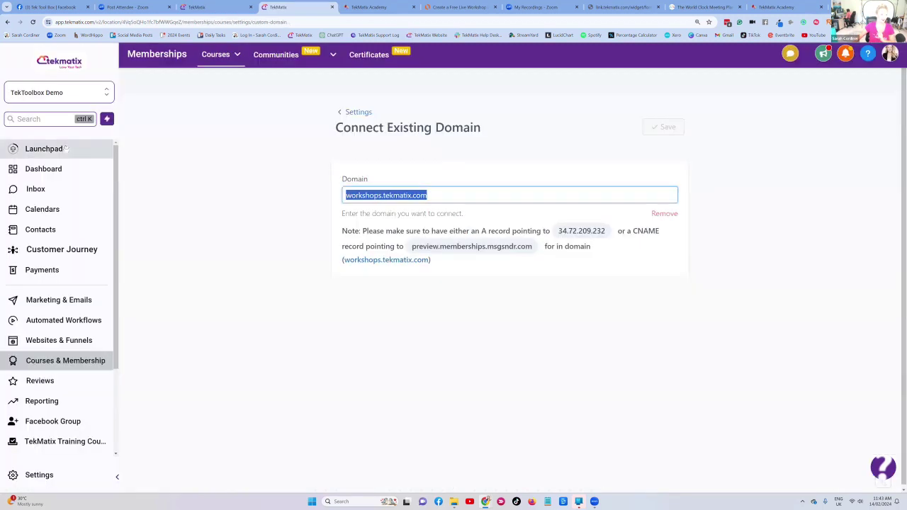
- Review the Business Profile in Settings, then return to the workflow builder tab
left_click(36, 476)
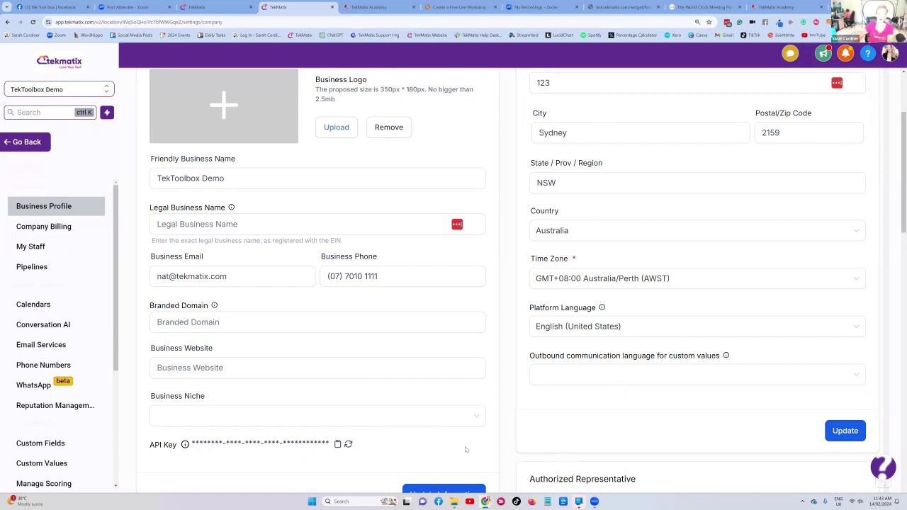
left_click(206, 8)
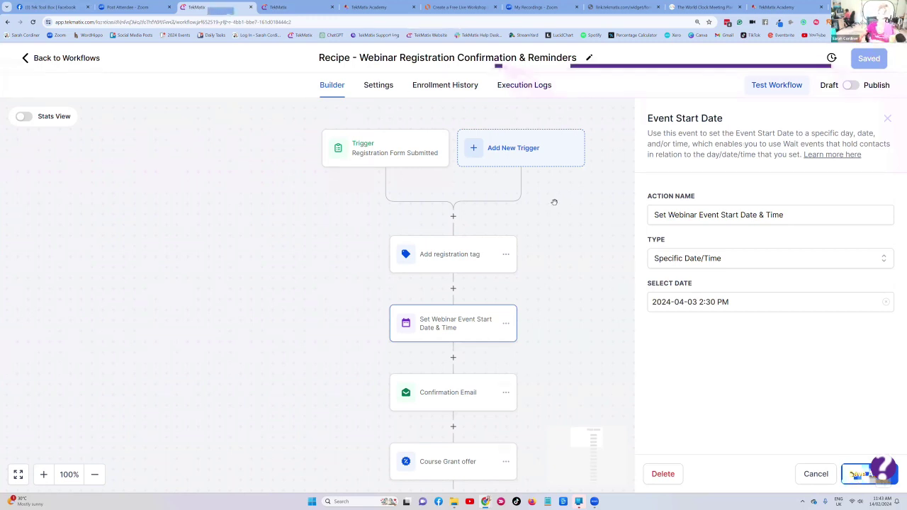
- Scroll through the webinar workflow, then go Back to Workflows
scroll(554, 193, "down", 15)
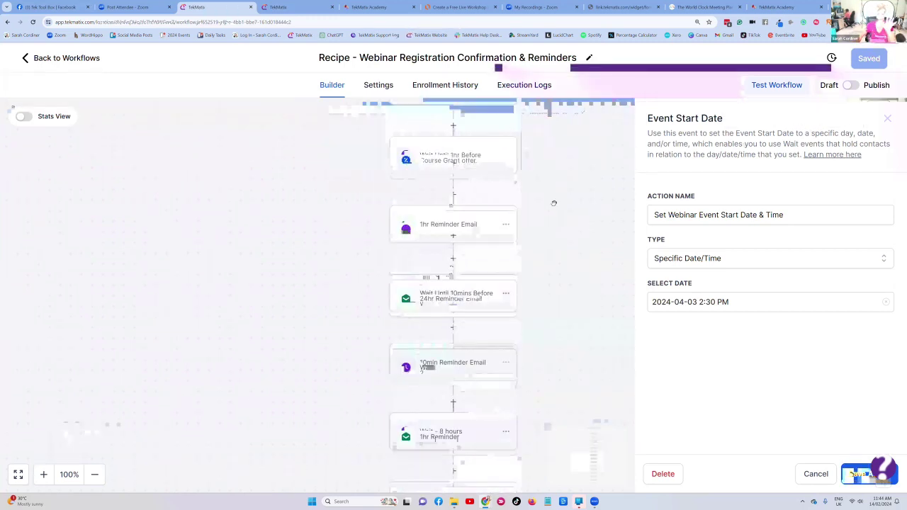
scroll(554, 204, "down", 5)
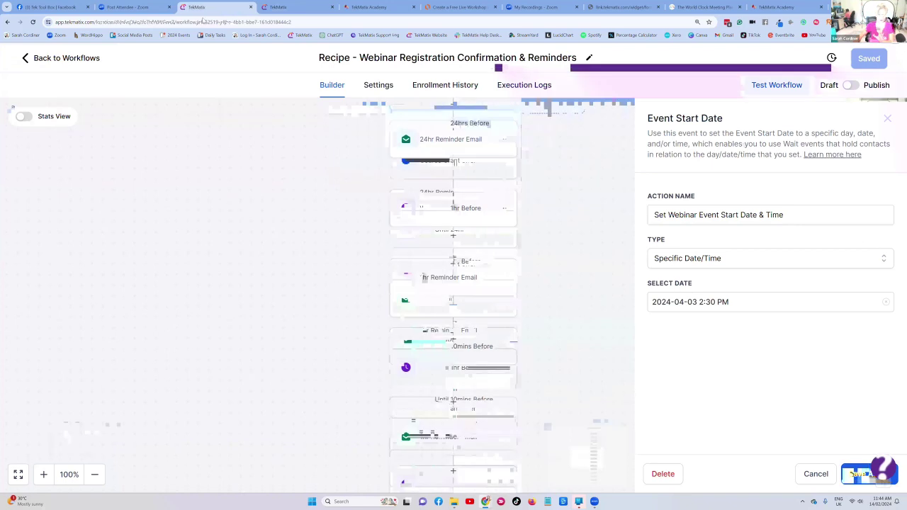
left_click(55, 60)
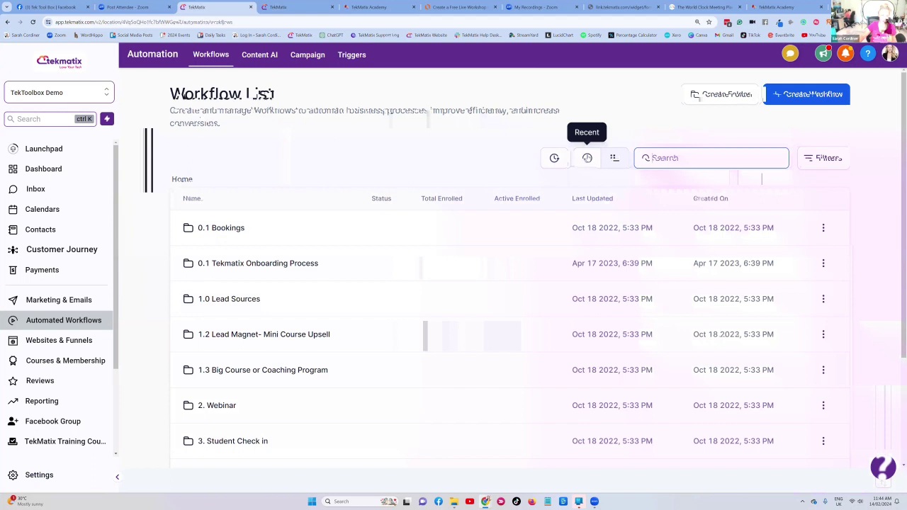
- Duplicate the webinar registration workflow from Recent, inserting '5pm - ' after 'Recipe - ' in its name
left_click(588, 158)
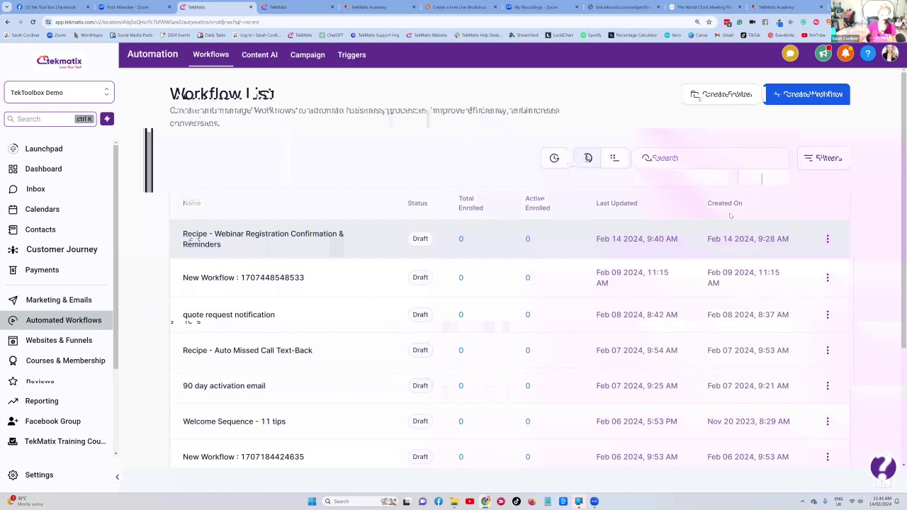
left_click(827, 241)
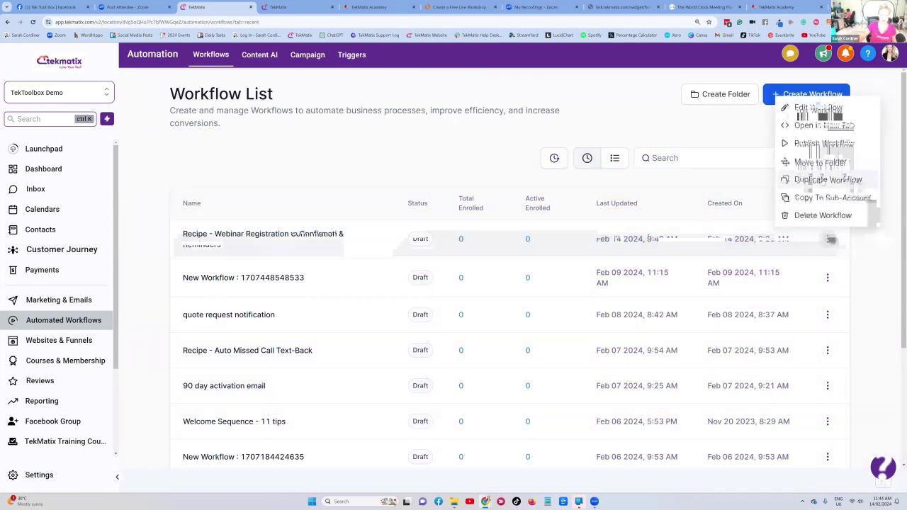
left_click(823, 180)
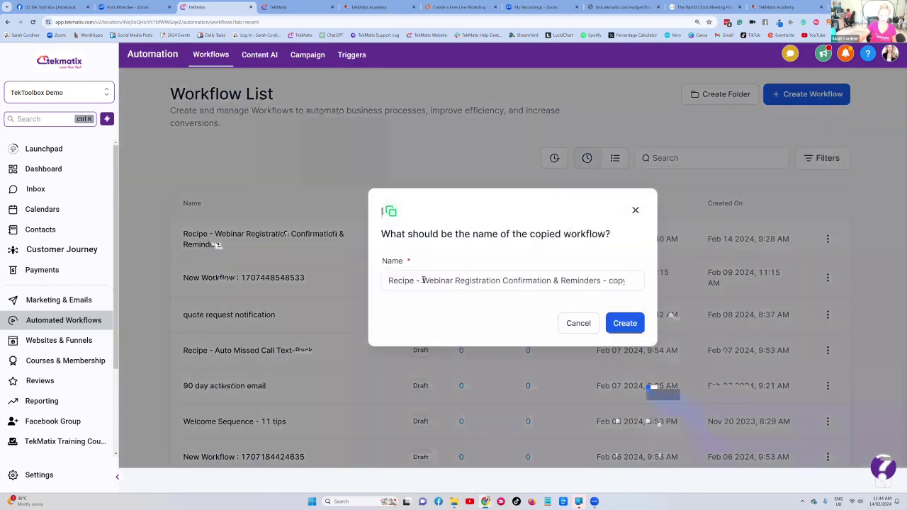
left_click(423, 281)
type("5pm ")
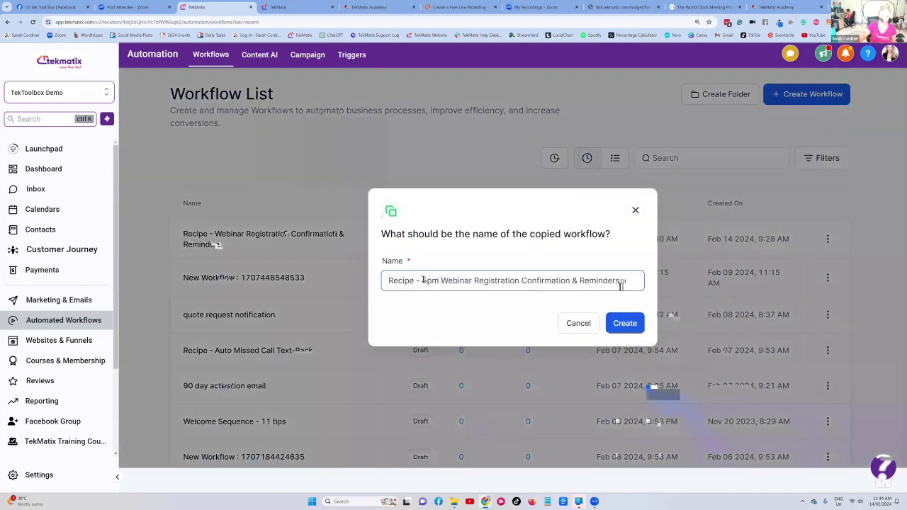
type("-")
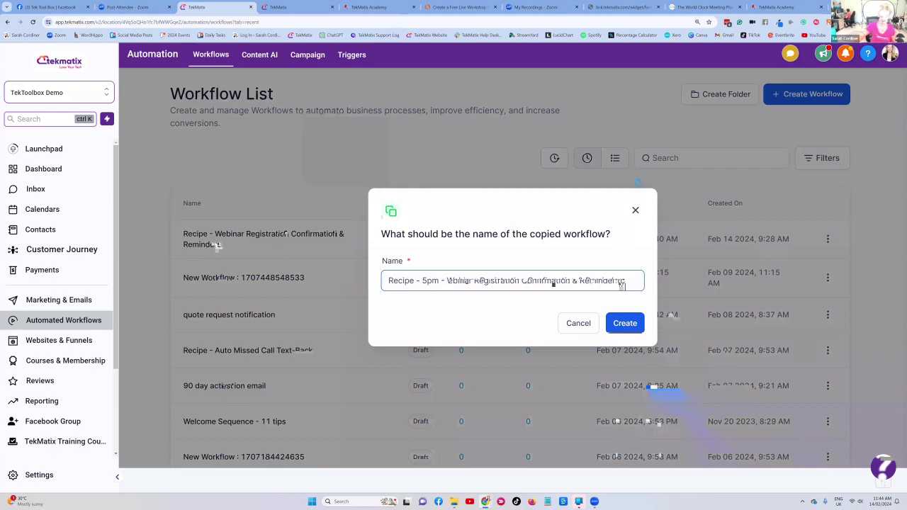
left_click(614, 323)
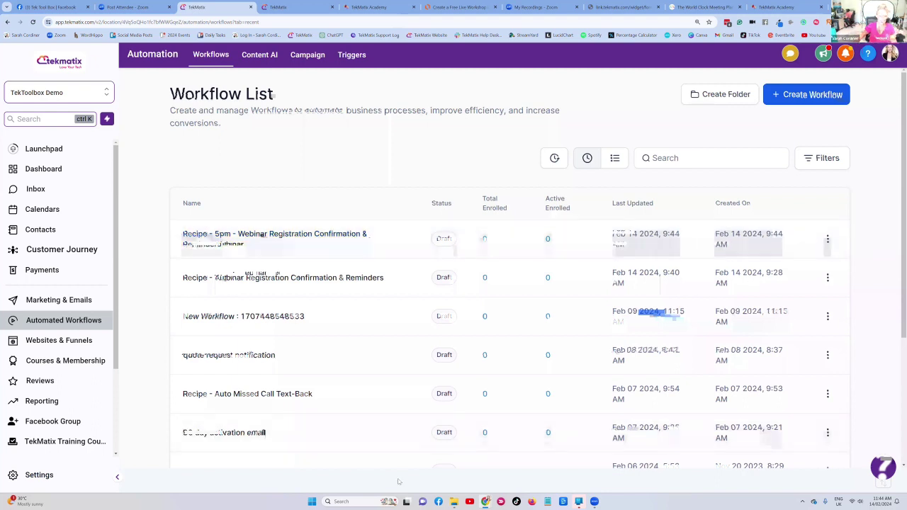
- Scroll the Lucidchart diagram to the AUTOMATED WORKFLOW box, then switch to the form's thank-you page
left_click(460, 7)
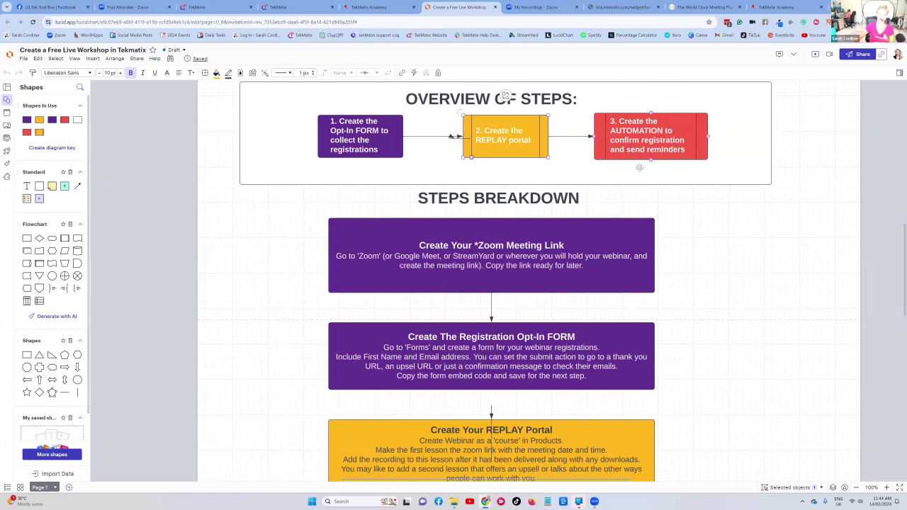
scroll(658, 246, "down", 3)
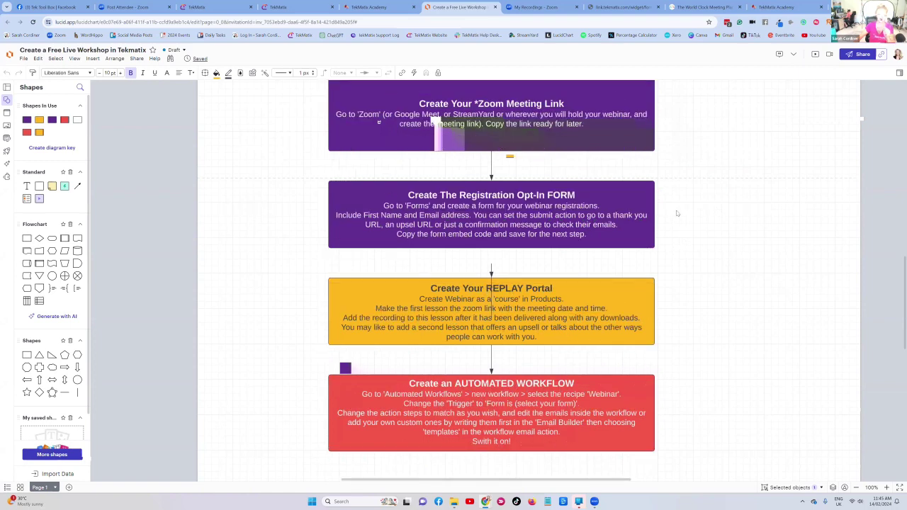
left_click(620, 8)
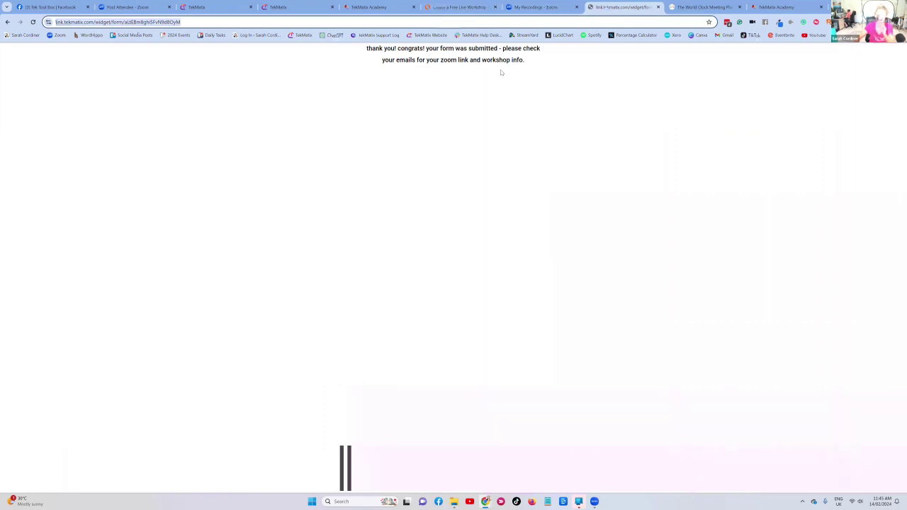
- Switch back to the TekMatix Workflow List tab showing the new 5pm copy
left_click(218, 7)
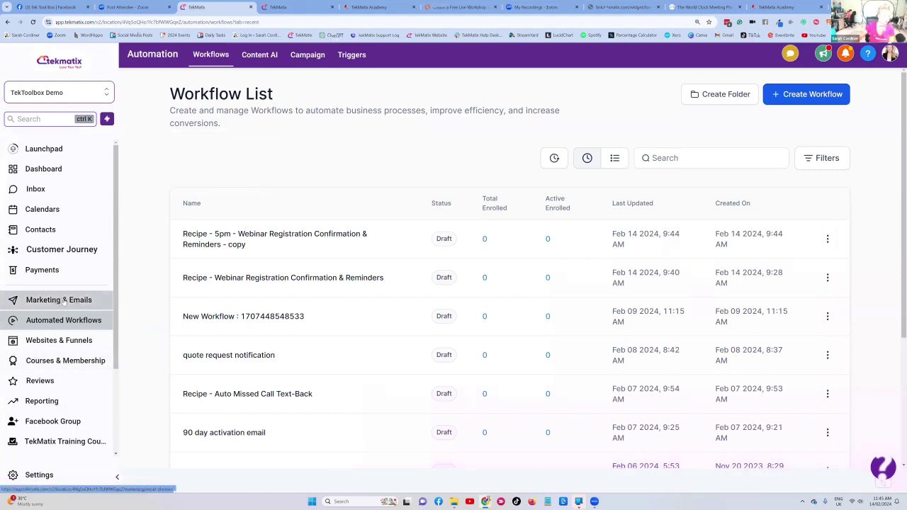
- Open 'Opt in form for FREE make up webinar' from the Forms list sorted by most recent
left_click(60, 341)
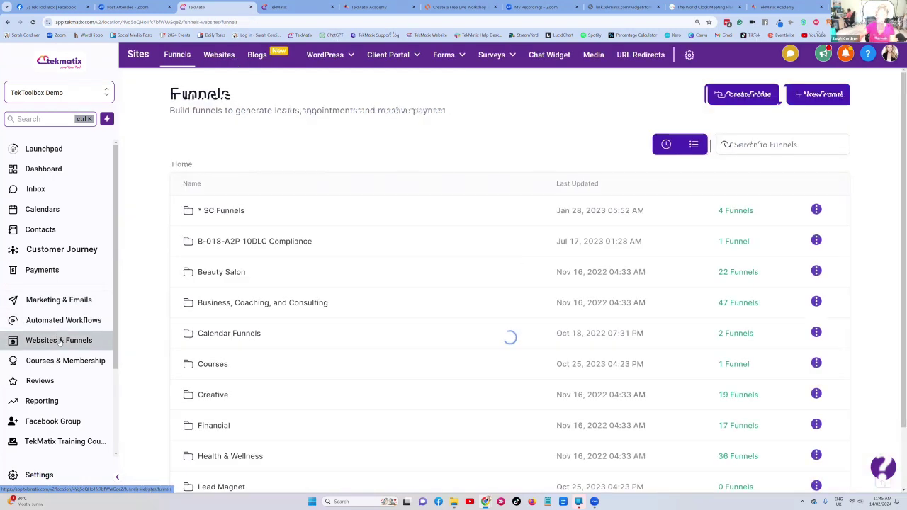
left_click(666, 144)
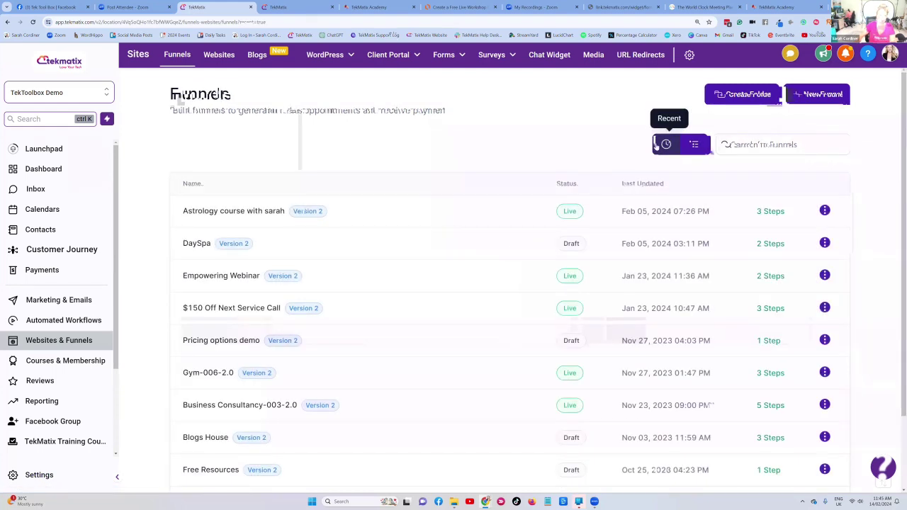
mouse_move(445, 58)
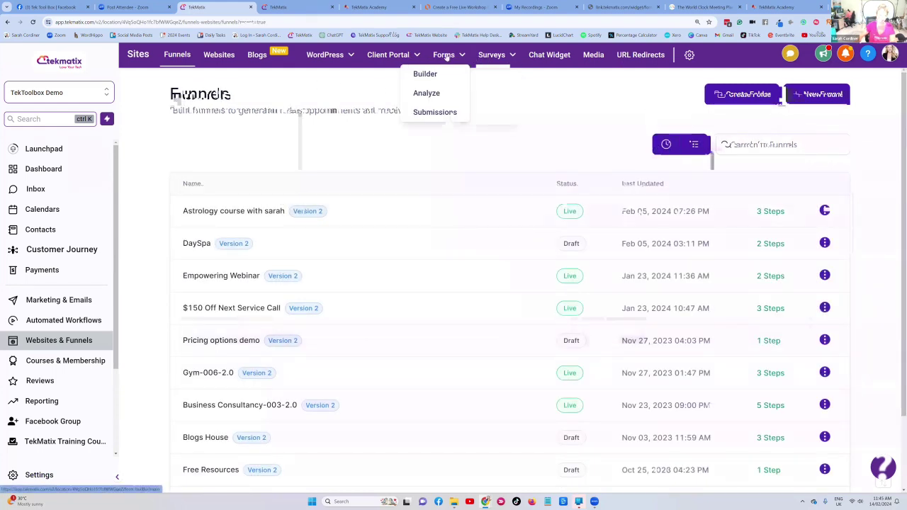
left_click(426, 74)
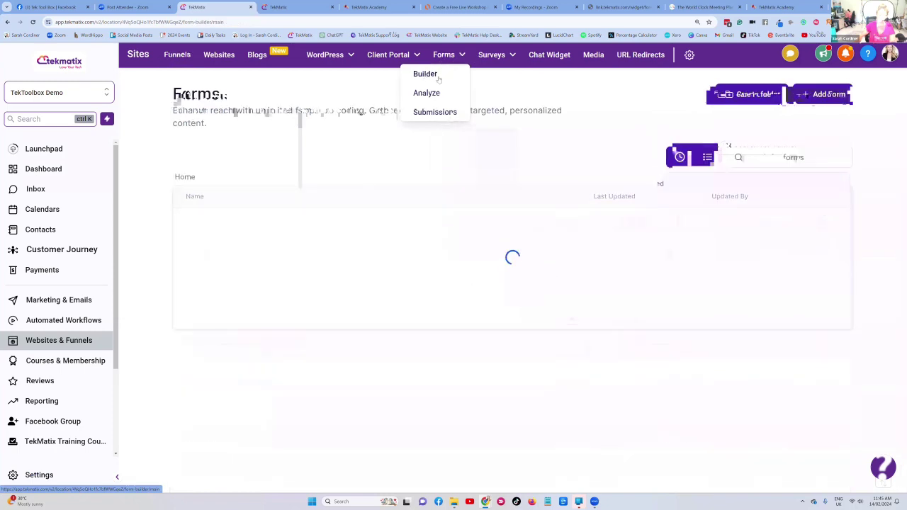
left_click(679, 157)
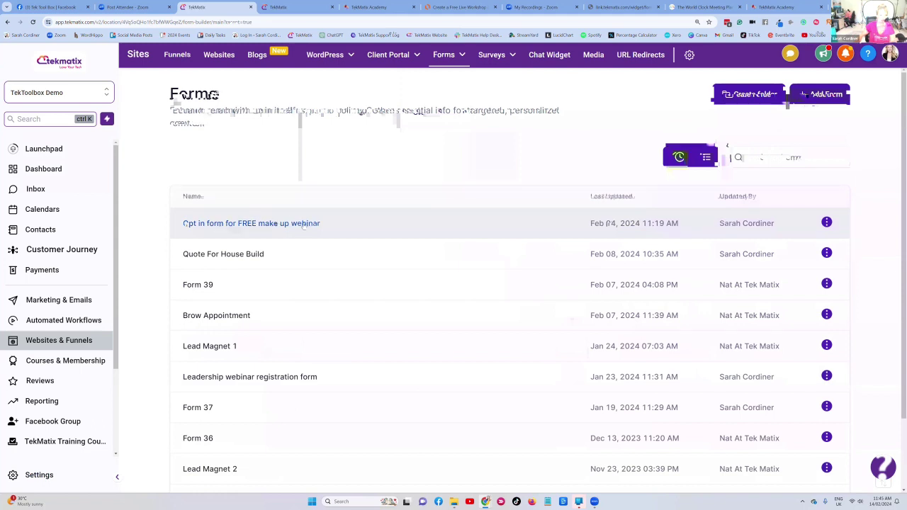
left_click(304, 223)
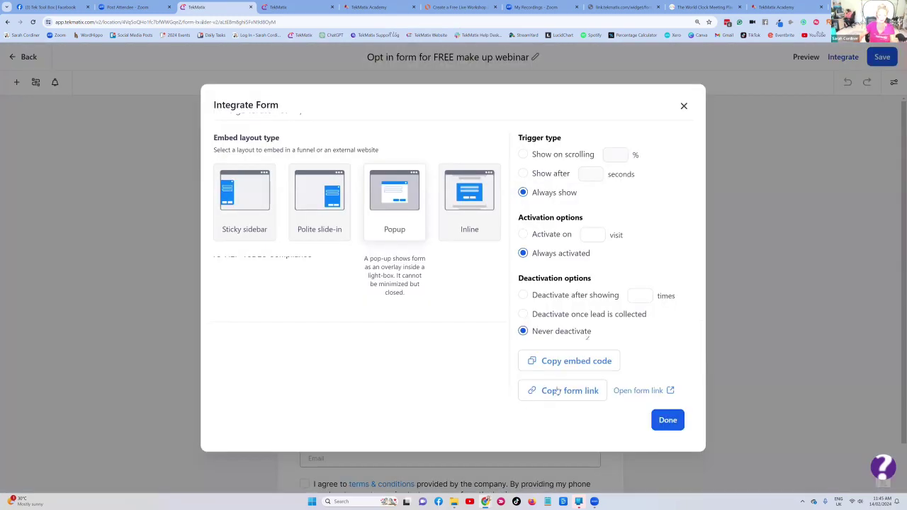
- Check the live webinar opt-in form in a new tab, then go back to the Forms list
left_click(652, 391)
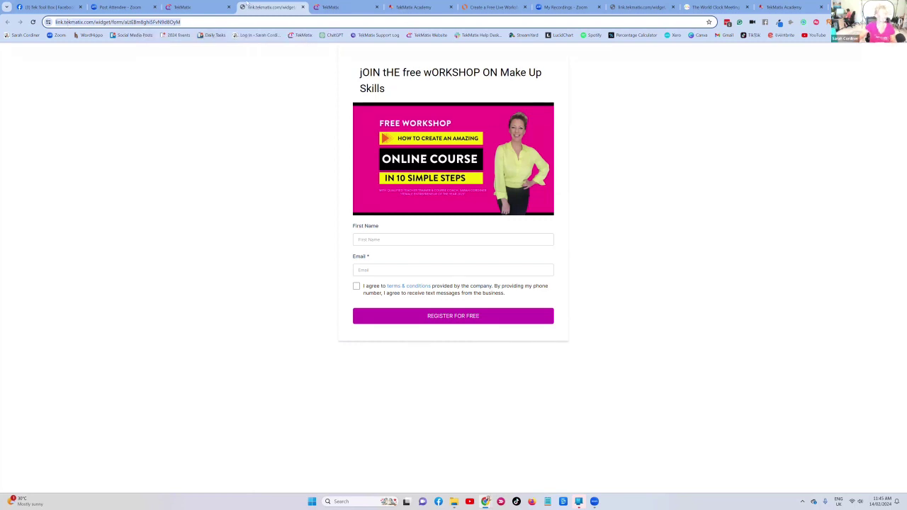
left_click(188, 7)
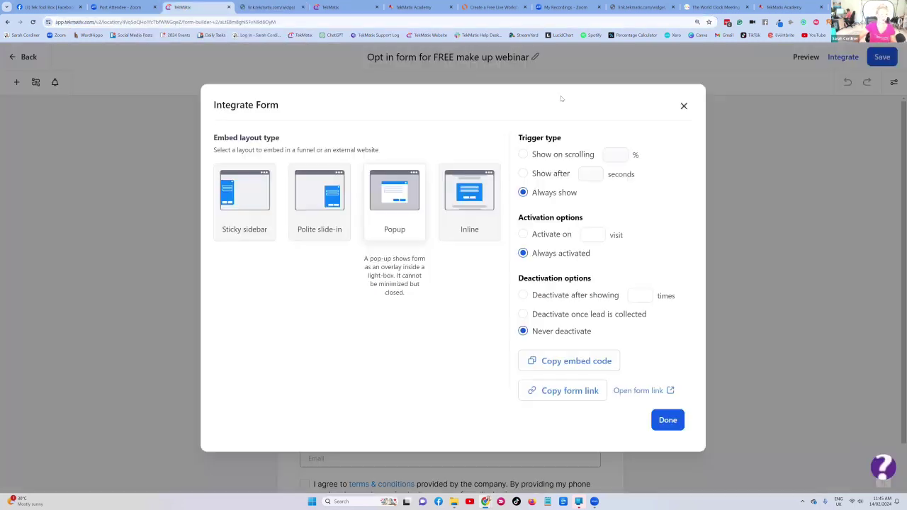
left_click(685, 105)
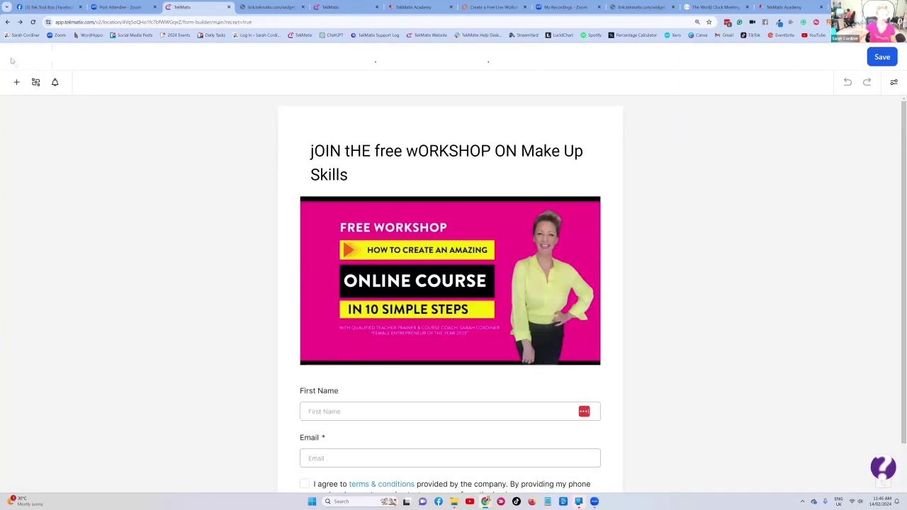
left_click(11, 61)
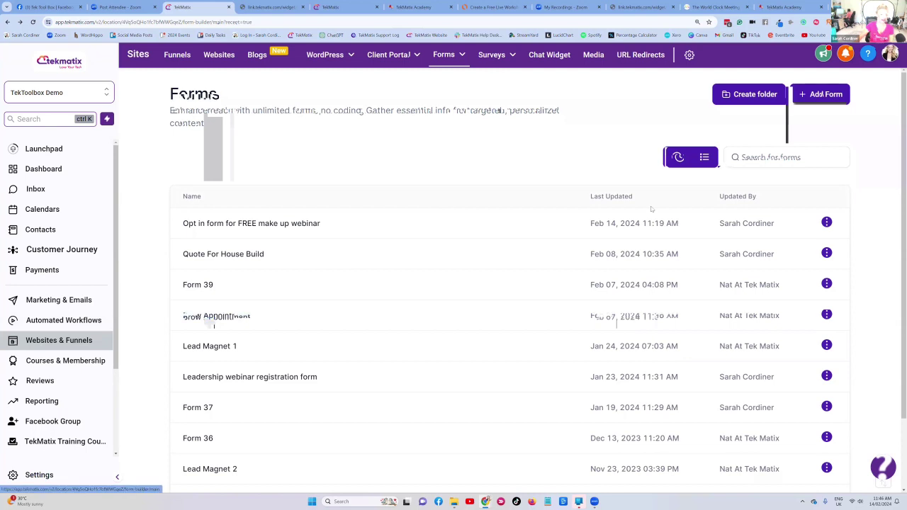
- Add a URL redirect from learn.tekmatix.com/free-webinar with the opt-in form link pasted as target
left_click(624, 56)
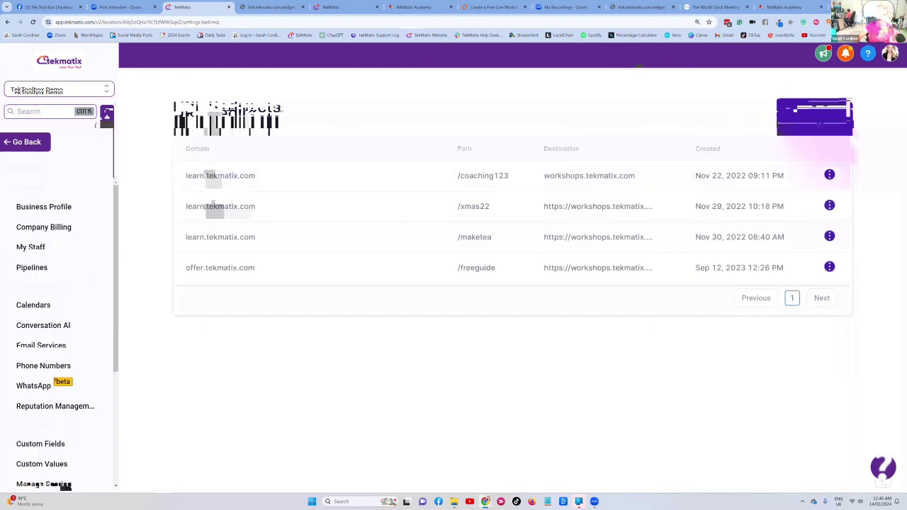
left_click(815, 117)
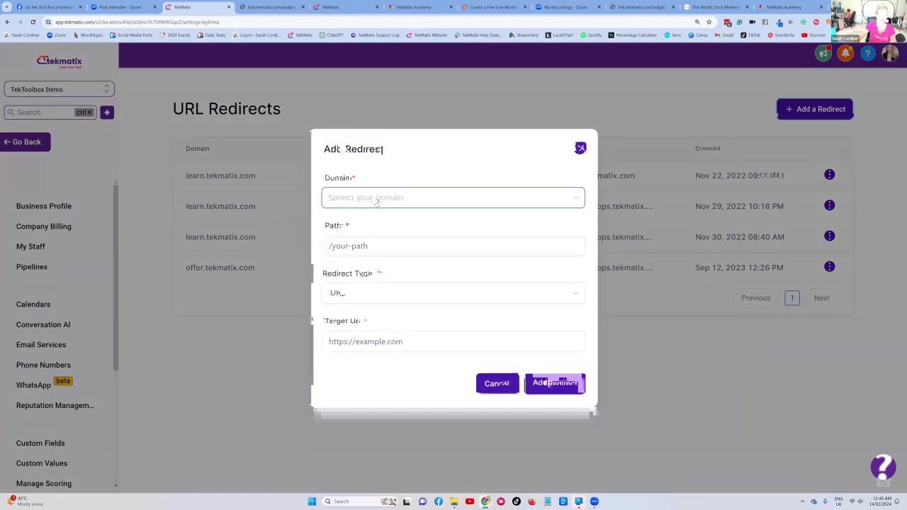
left_click(376, 202)
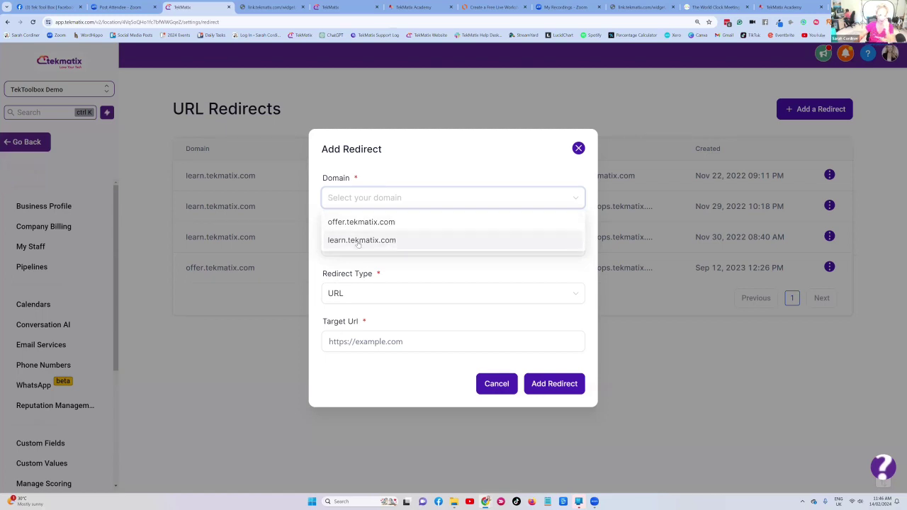
left_click(371, 241)
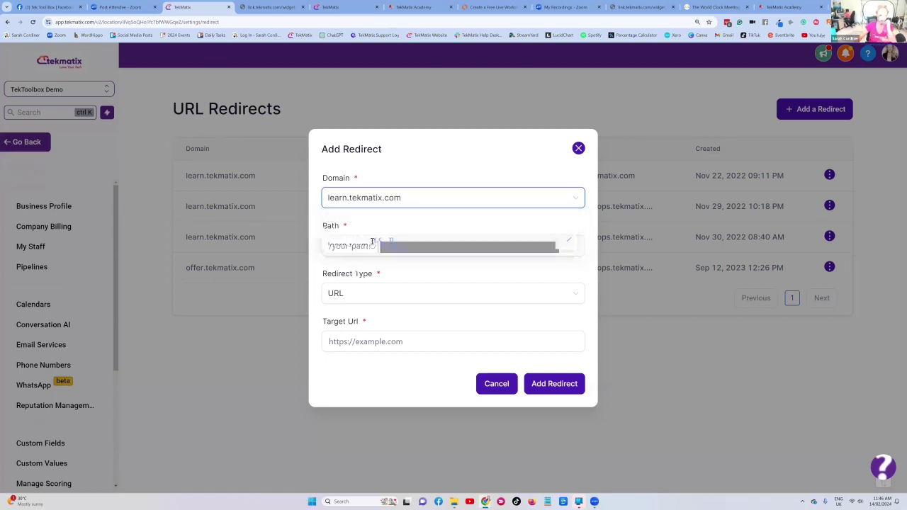
left_click(377, 245)
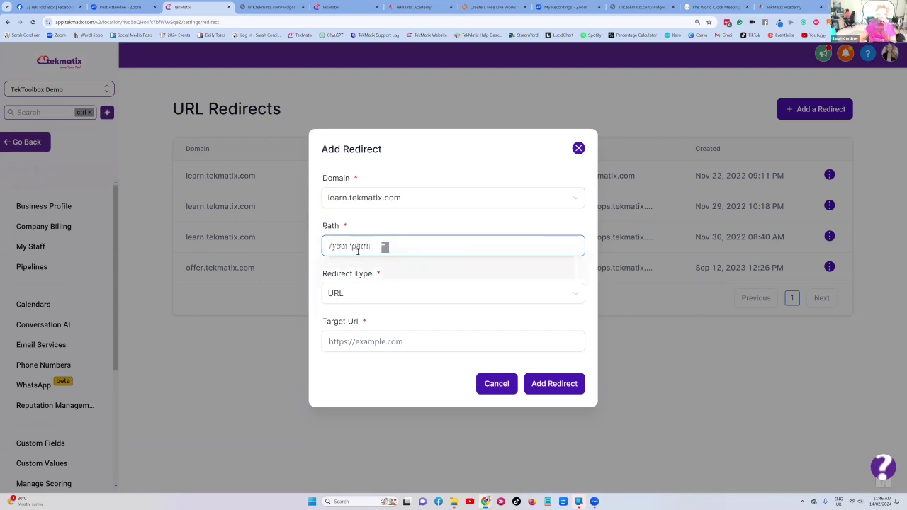
type("/")
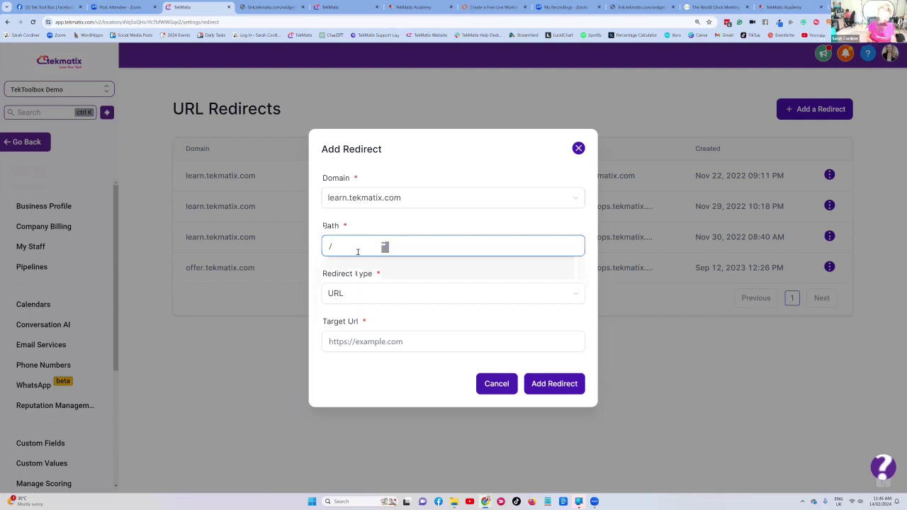
type("free-webinar")
left_click(362, 294)
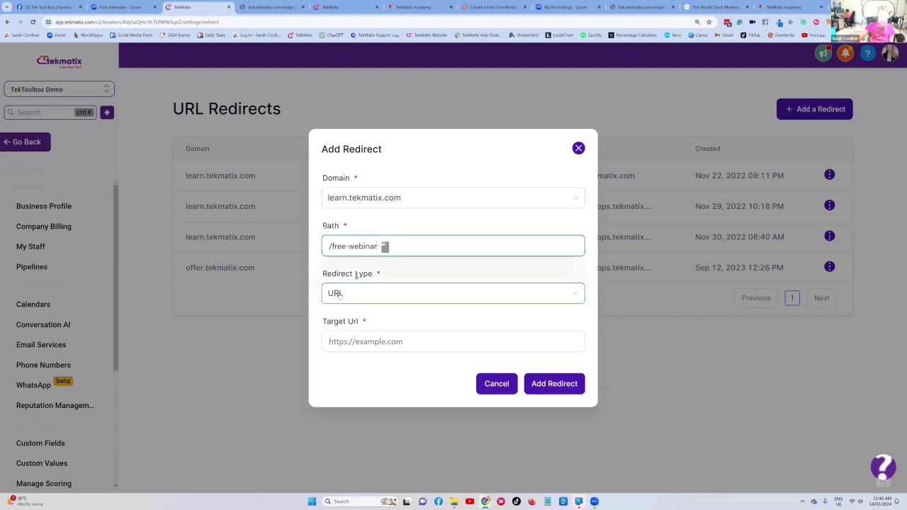
left_click(345, 346)
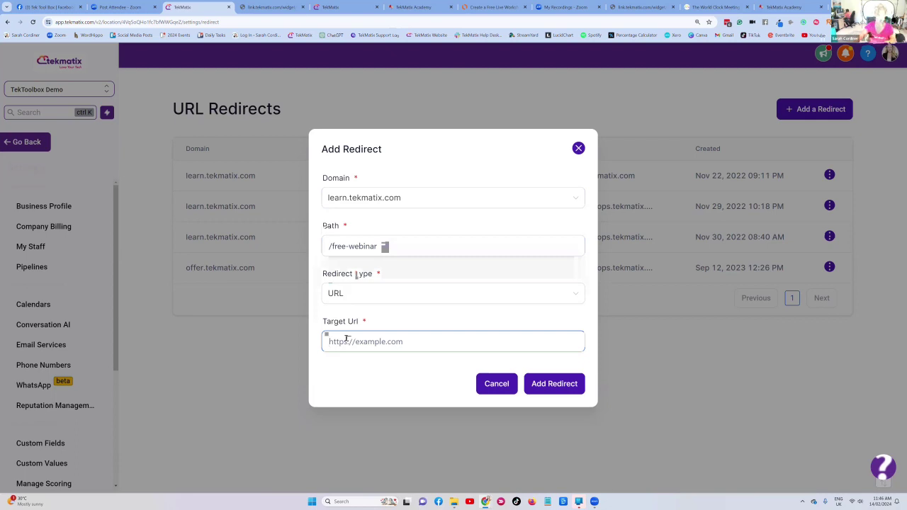
type("https://link.tekmatix.com/widget/form/aLtEBm8ghi5FvN9d8OyM")
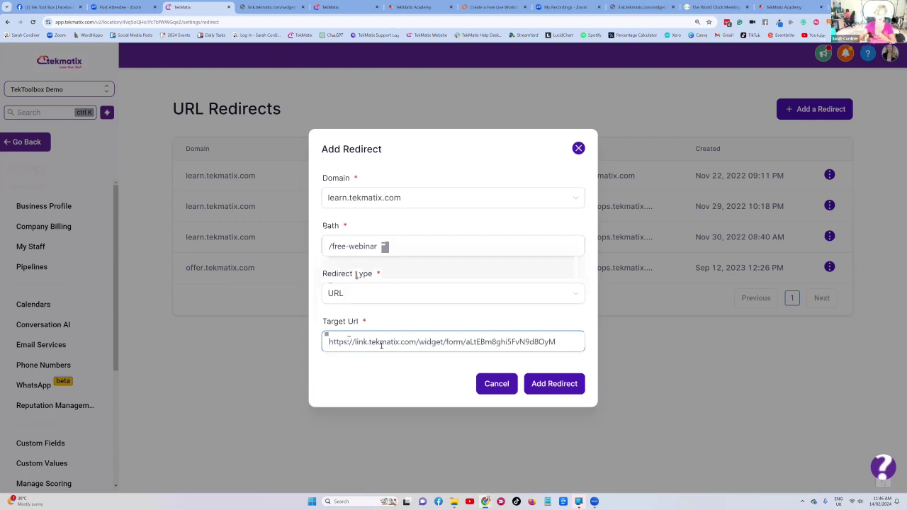
left_click(557, 384)
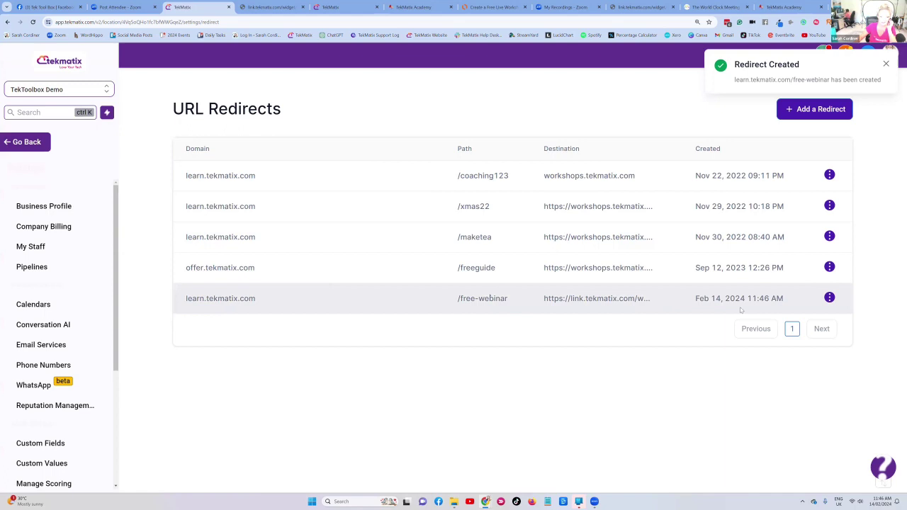
- Copy learn.tekmatix.com/free-webinar from the new row and load it in a new tab to test it
left_click(830, 298)
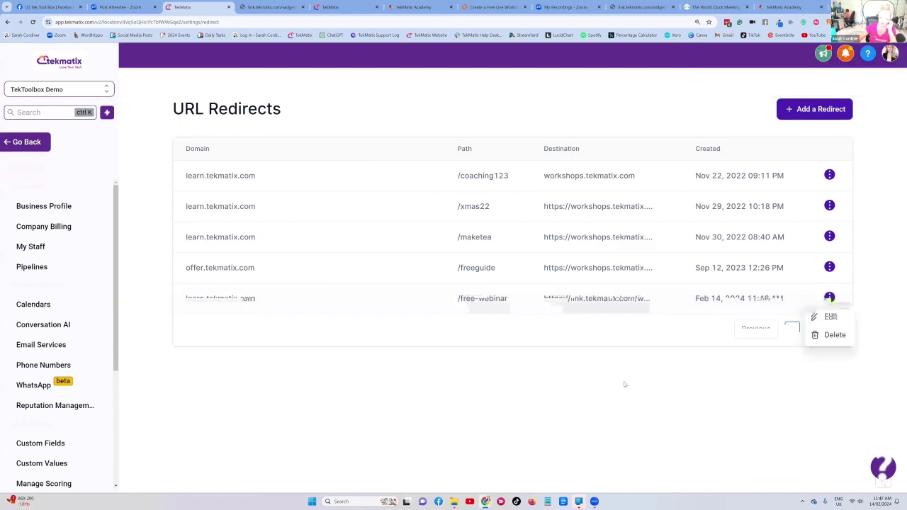
left_click(619, 299)
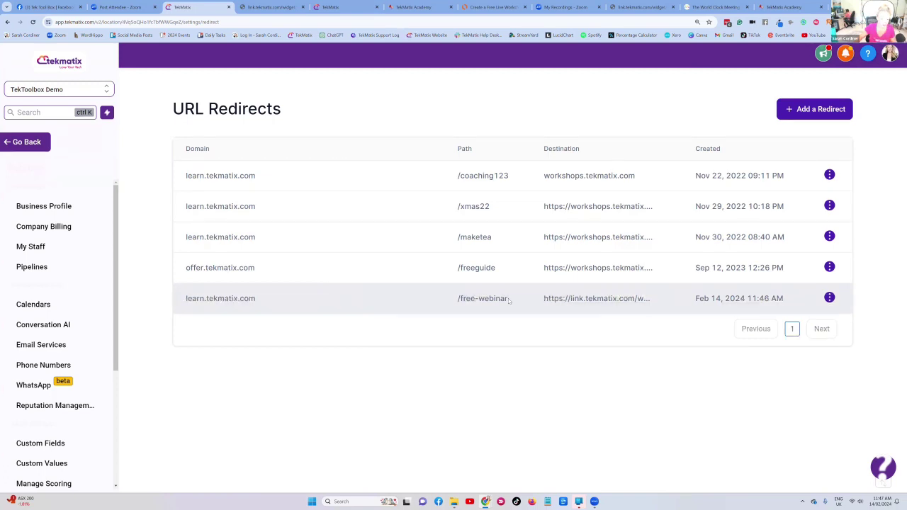
left_click_drag(507, 298, 185, 300)
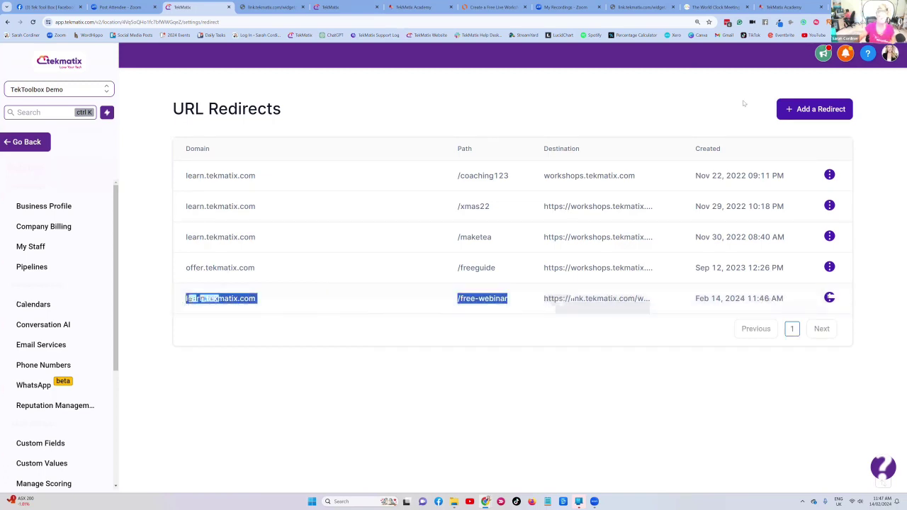
key("ctrl+c")
key("ctrl+t")
key("ctrl+v")
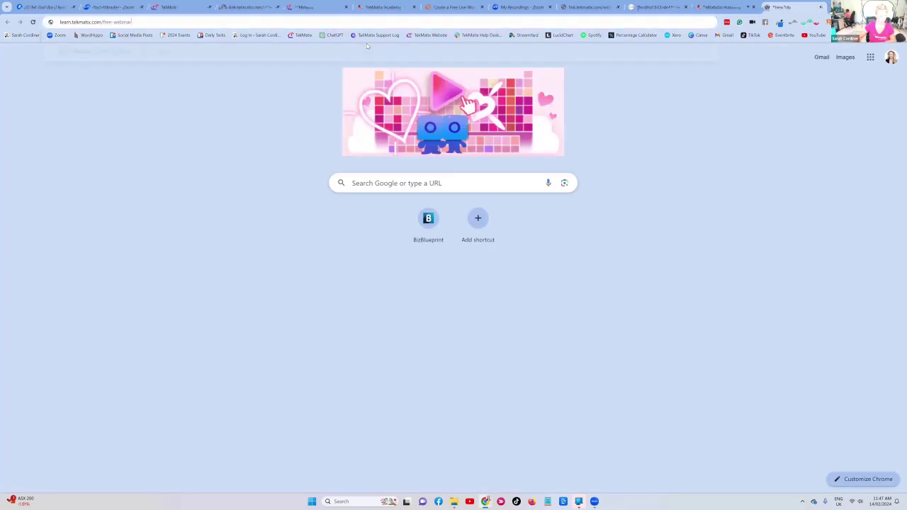
key("Return")
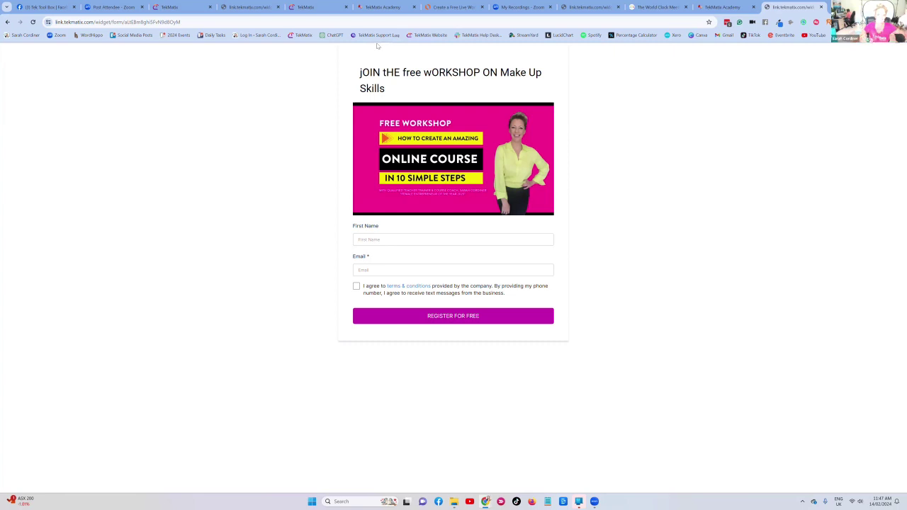
left_click(174, 7)
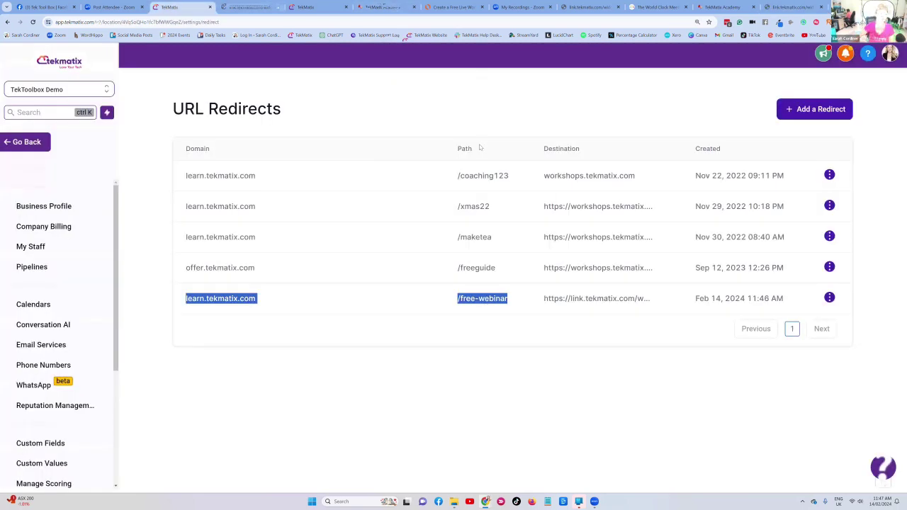
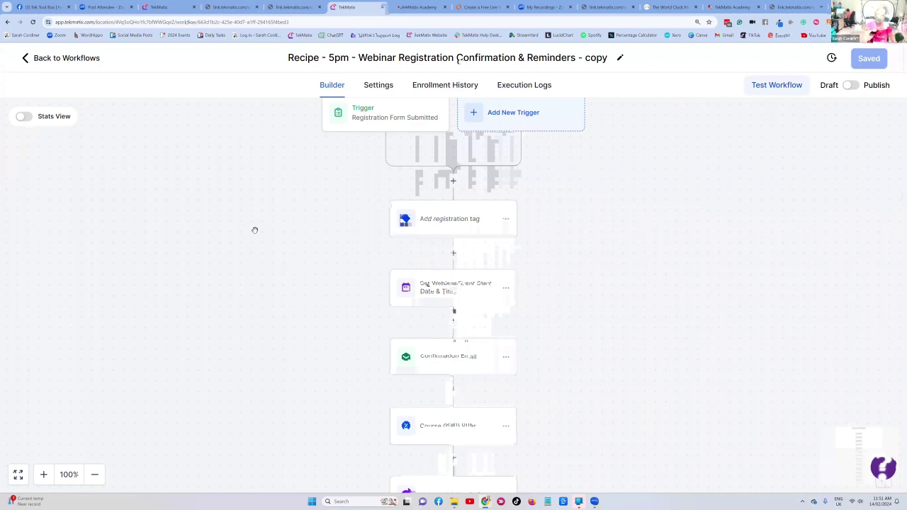
- Add an If/Else condition step after the trigger named 'Condition - 10am or 5pm'
left_click(454, 182)
scroll(699, 199, "down", 5)
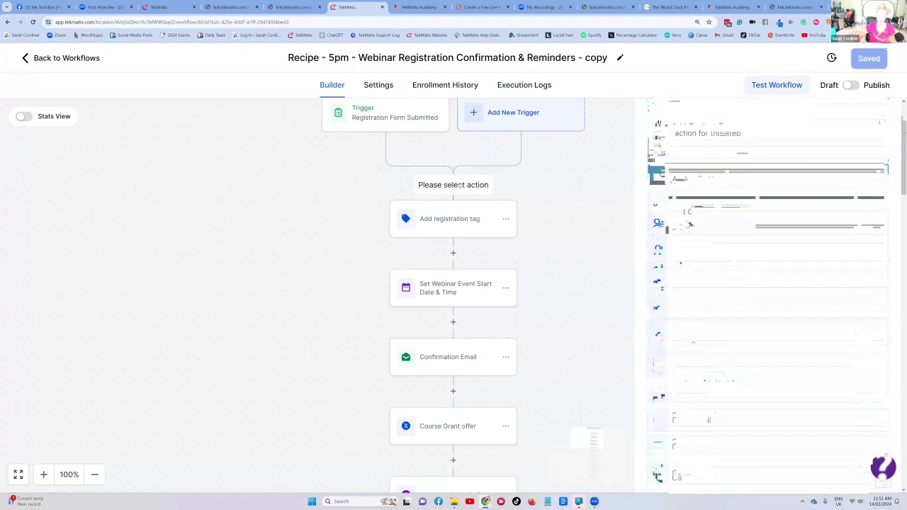
scroll(698, 217, "down", 10)
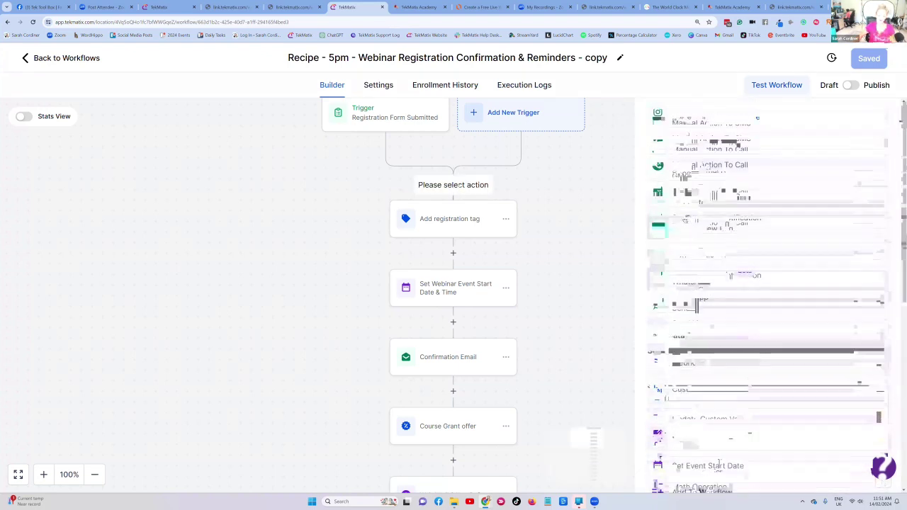
left_click(688, 176)
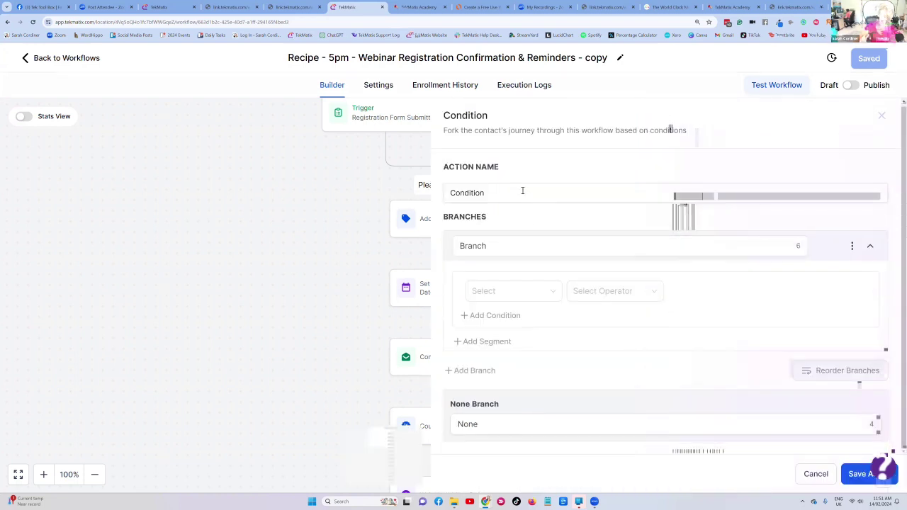
left_click(523, 191)
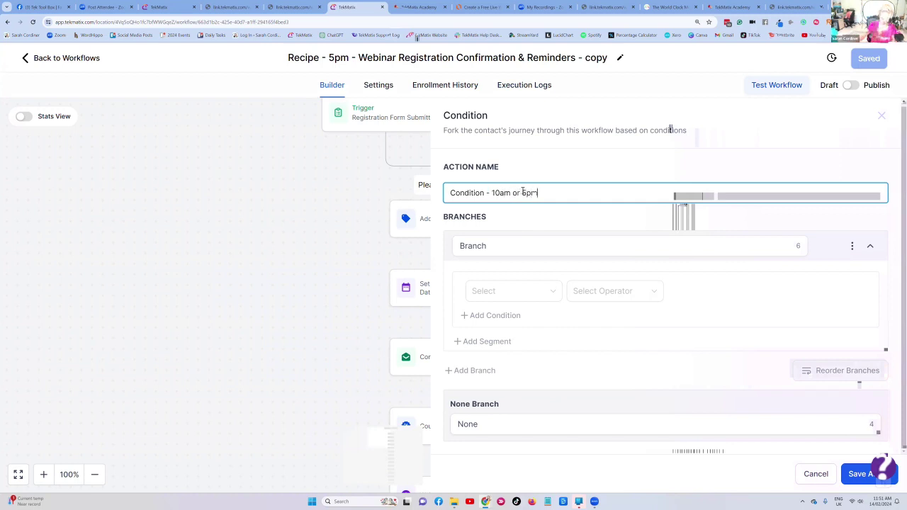
- Browse the custom values for the branch condition, closing the list without a choice
left_click(535, 291)
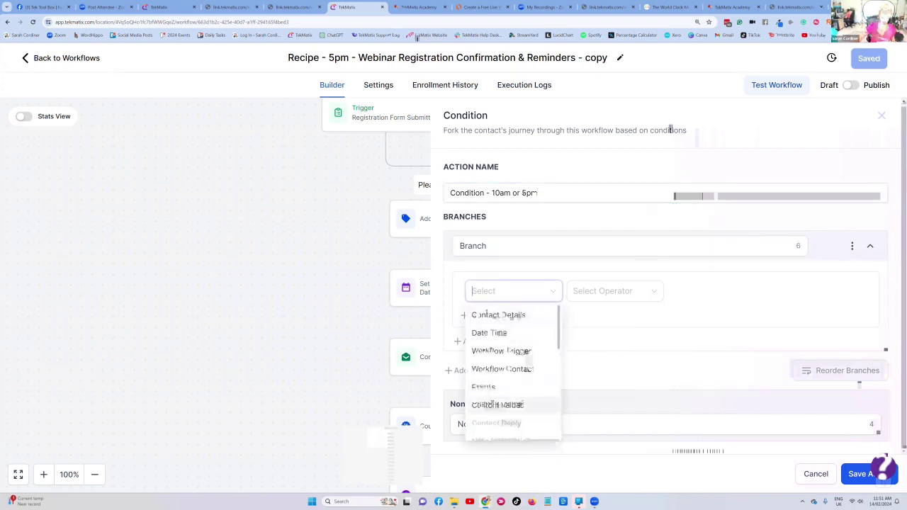
left_click(498, 404)
scroll(514, 347, "down", 3)
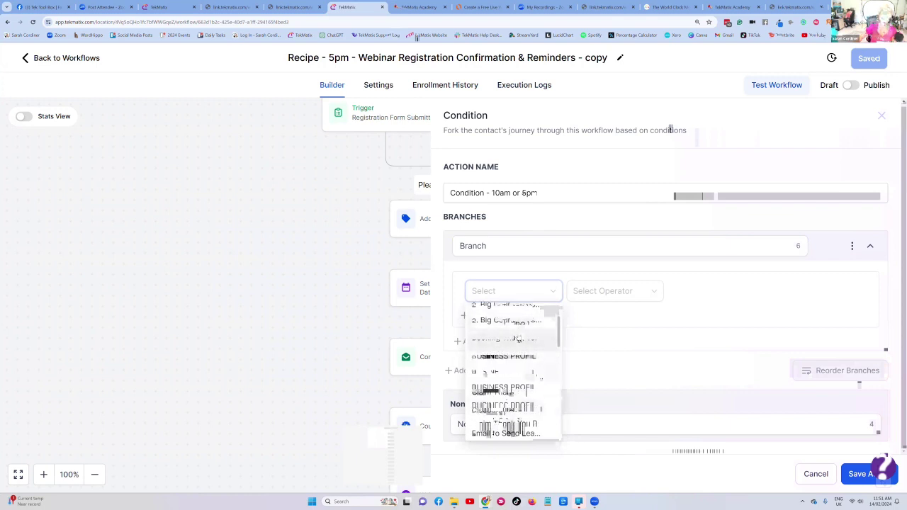
scroll(517, 337, "down", 4)
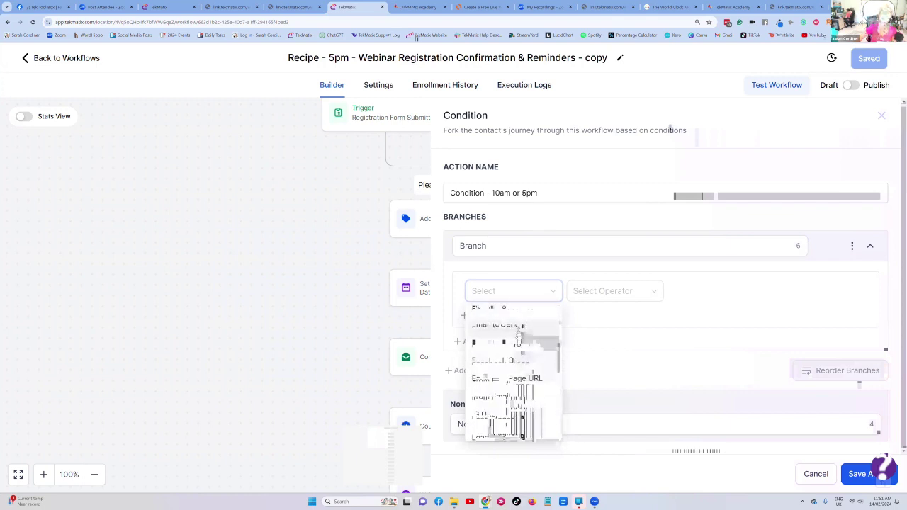
scroll(519, 335, "down", 5)
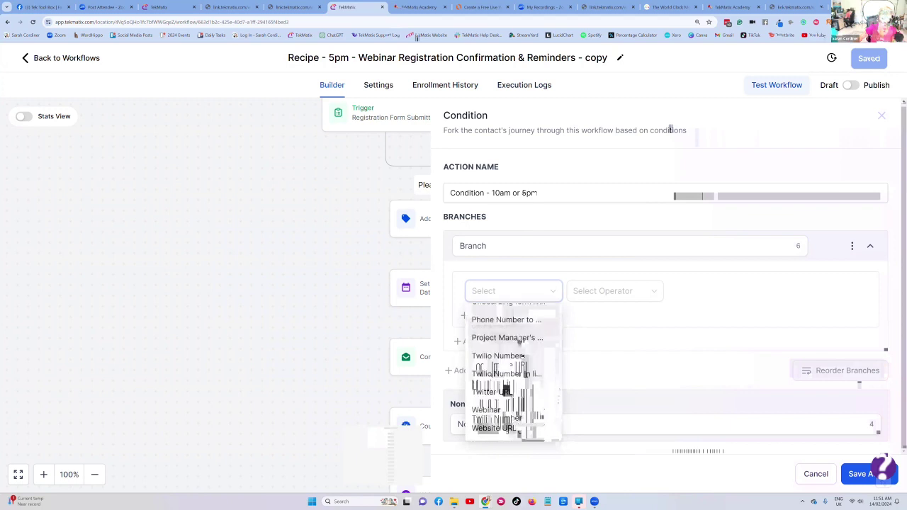
scroll(510, 382, "up", 6)
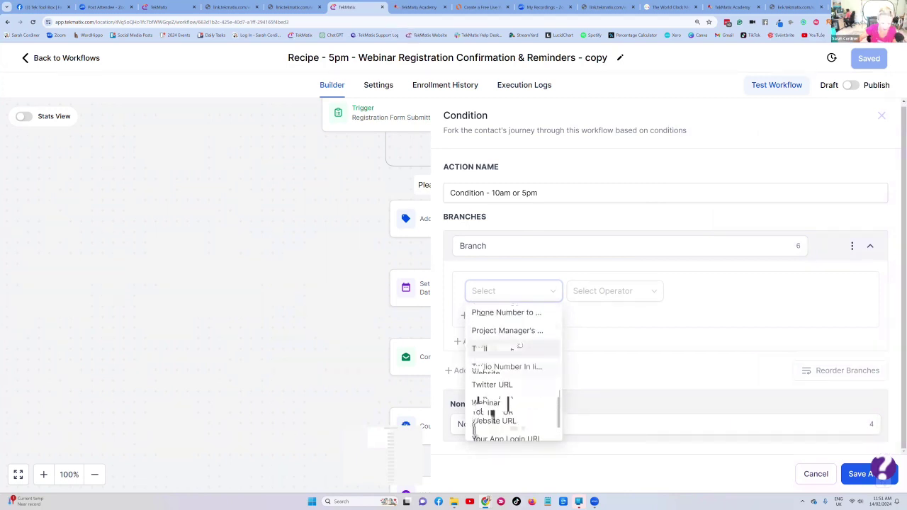
scroll(514, 330, "up", 2)
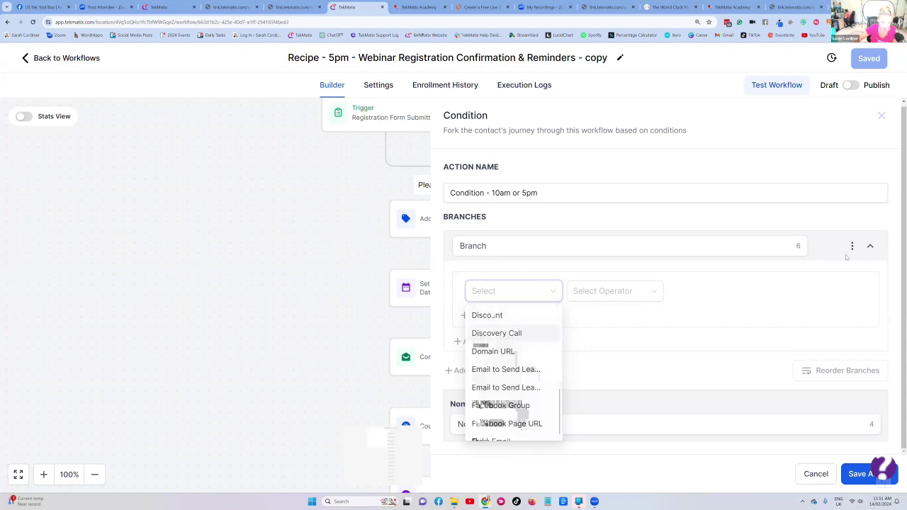
scroll(522, 321, "up", 4)
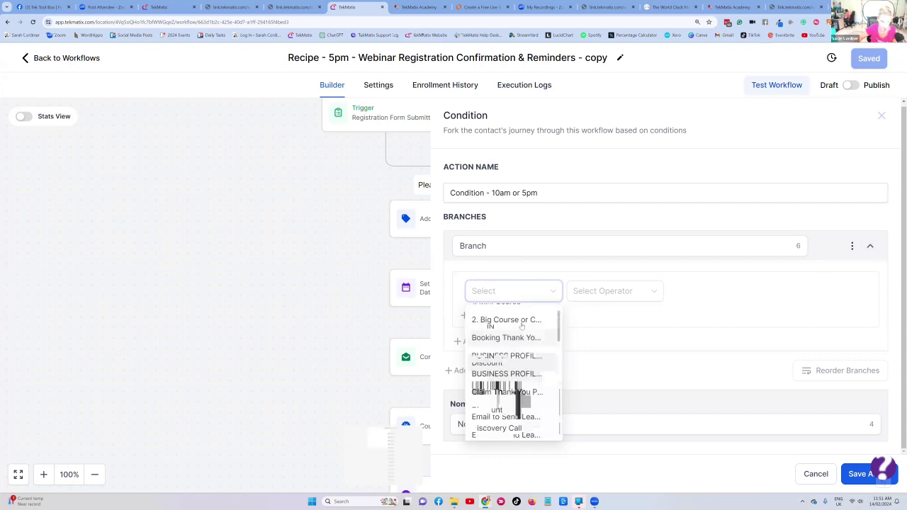
left_click(491, 317)
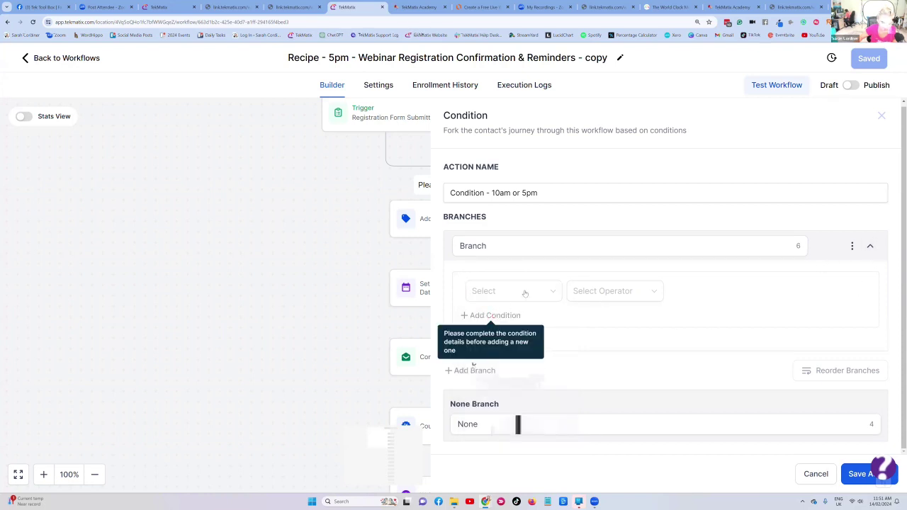
- Look through the contact detail fields for the condition, again choosing nothing
left_click(525, 292)
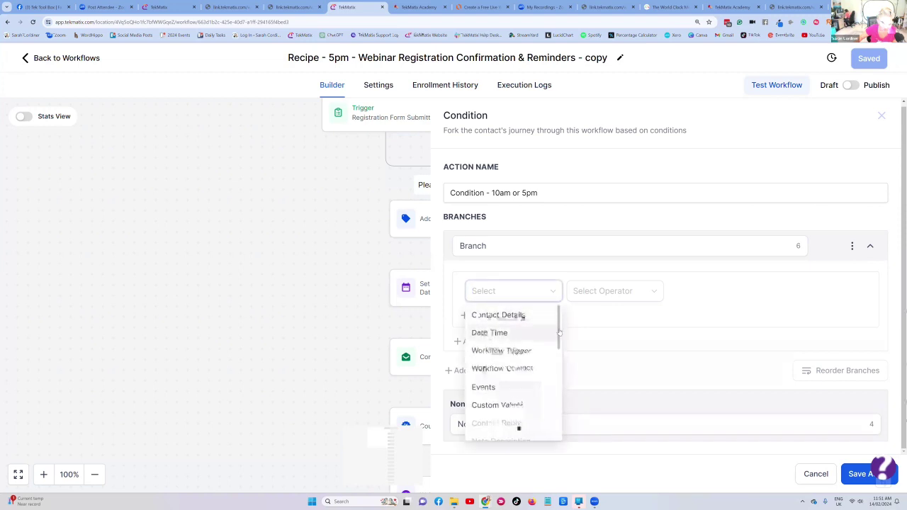
left_click_drag(559, 332, 556, 414)
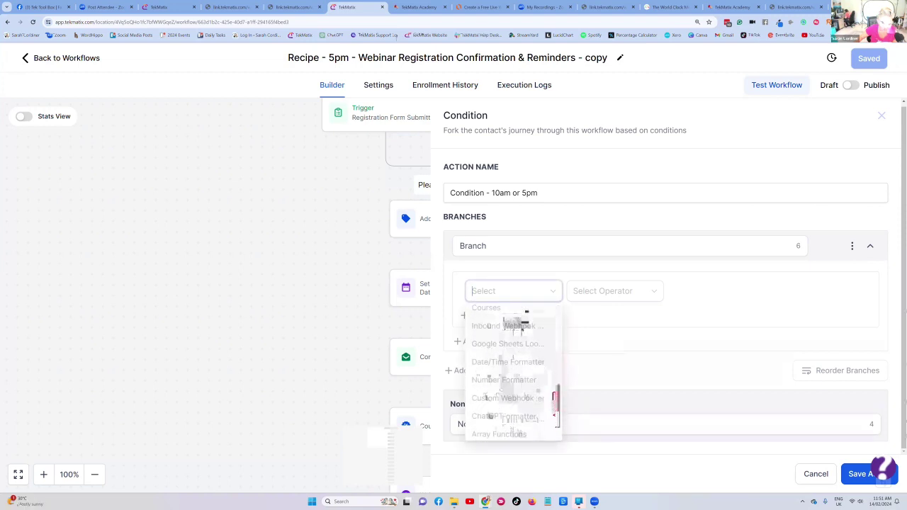
scroll(514, 316, "up", 5)
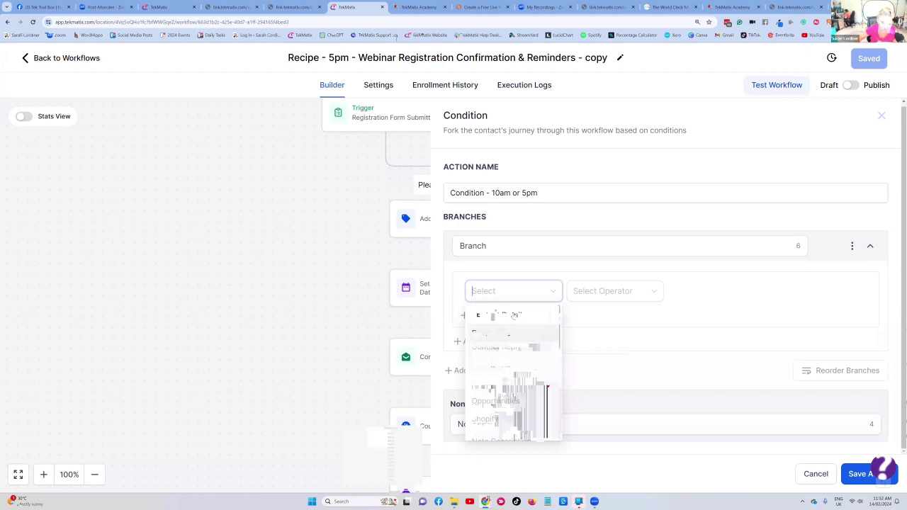
left_click(515, 316)
scroll(518, 376, "down", 3)
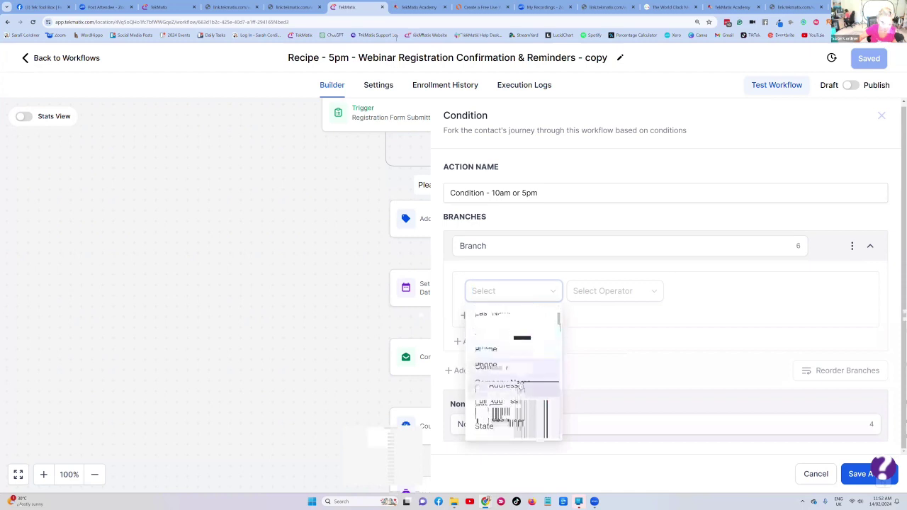
scroll(522, 387, "down", 5)
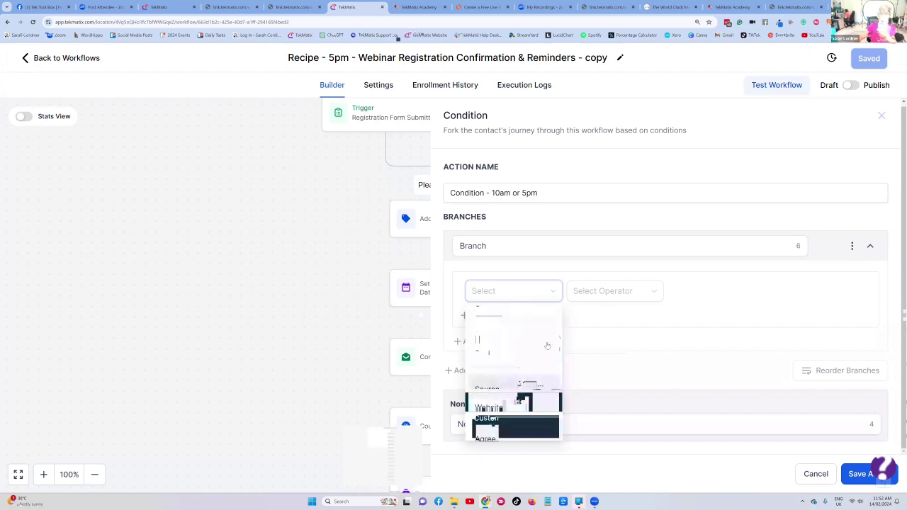
scroll(542, 340, "up", 5)
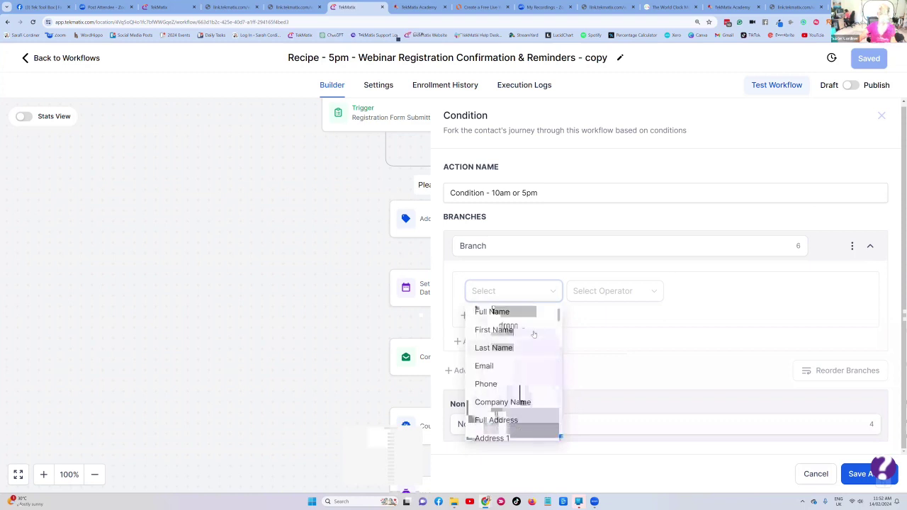
left_click(534, 268)
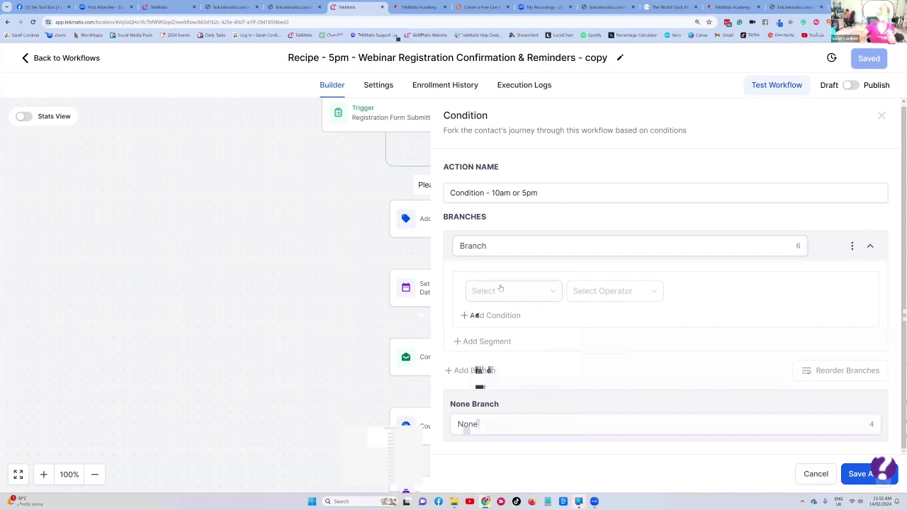
- Name the first branch 'Branch - 10am' and make it check the 'What time do you…' custom field
left_click(505, 250)
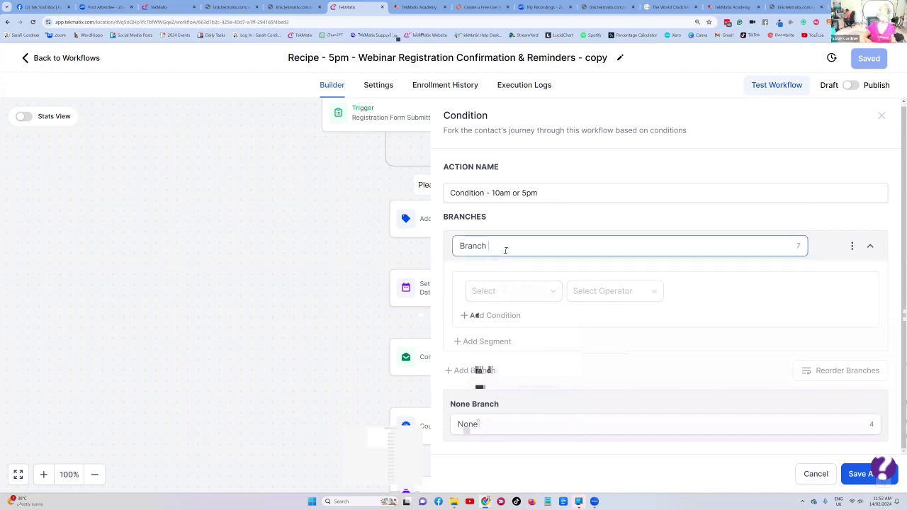
type("- 10am")
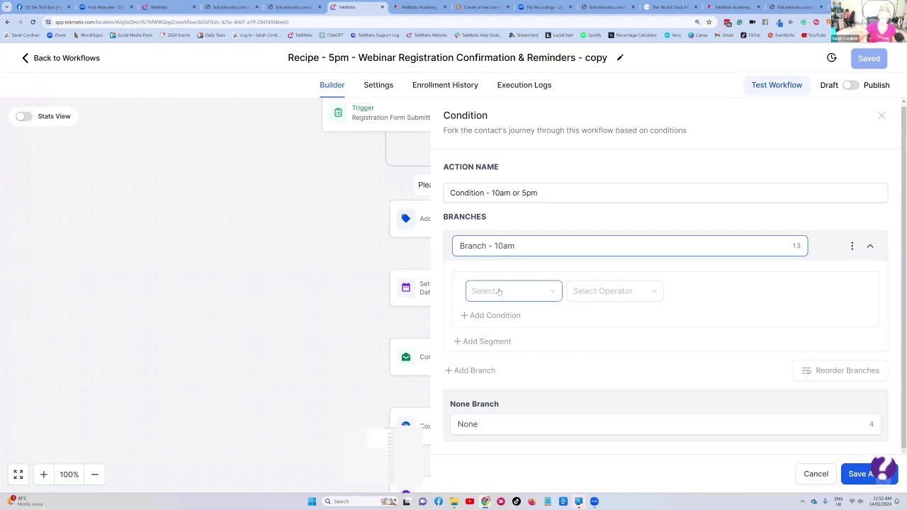
left_click(511, 291)
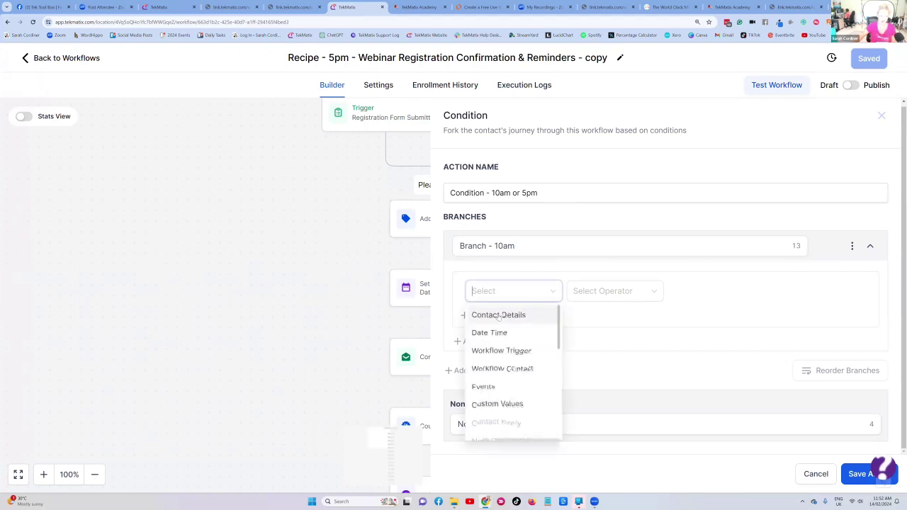
left_click(499, 316)
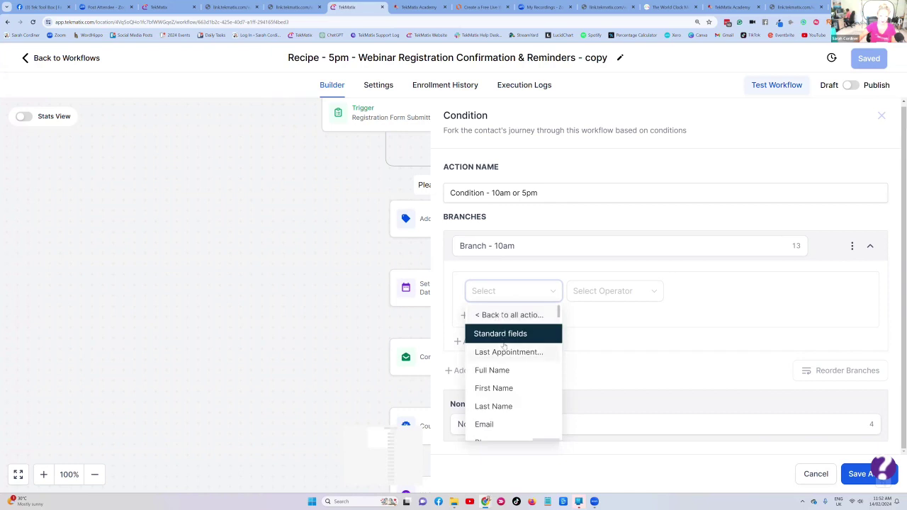
scroll(503, 345, "down", 3)
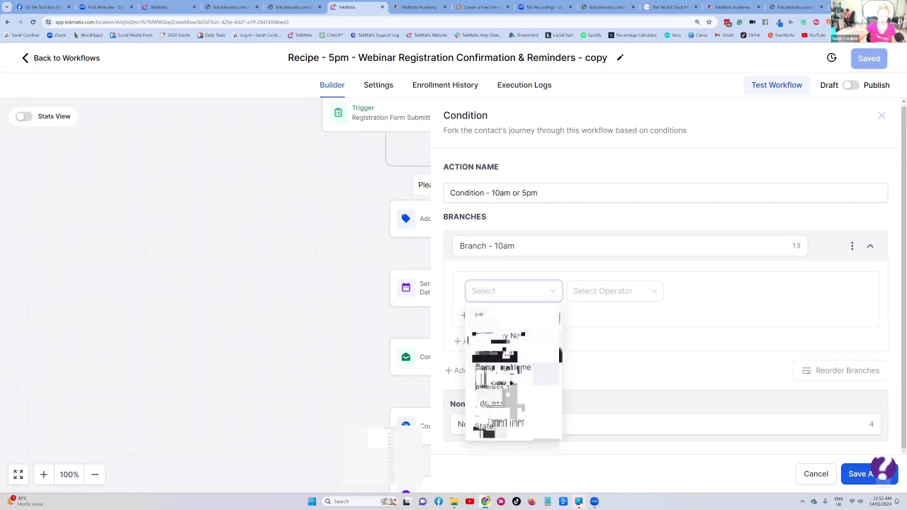
scroll(505, 347, "down", 5)
scroll(505, 348, "down", 2)
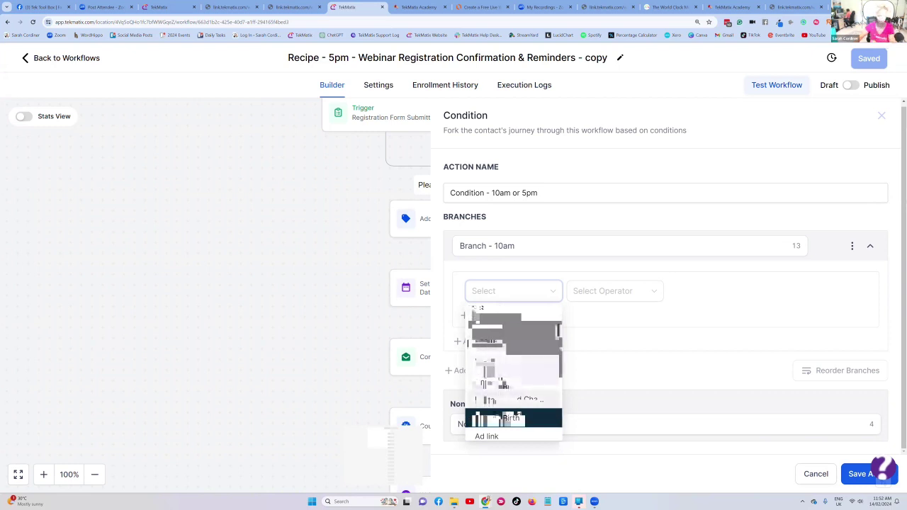
scroll(503, 384, "down", 2)
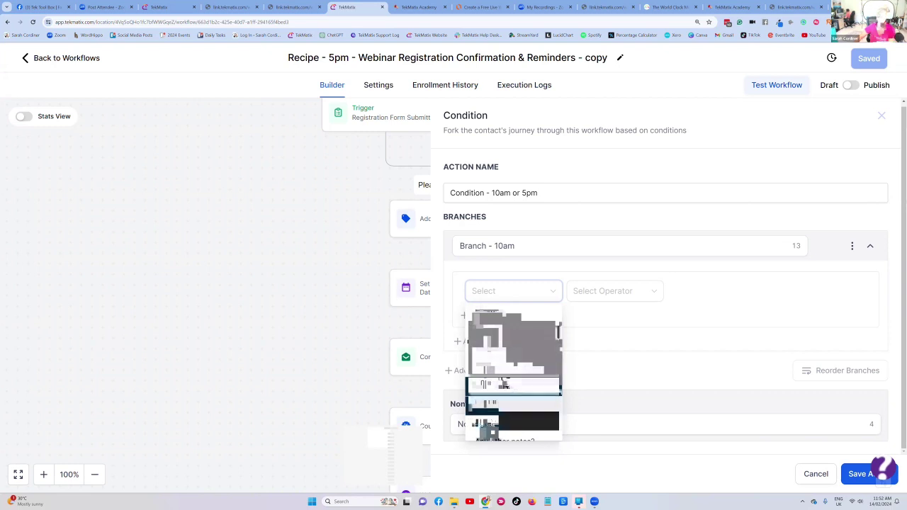
scroll(514, 375, "down", 1)
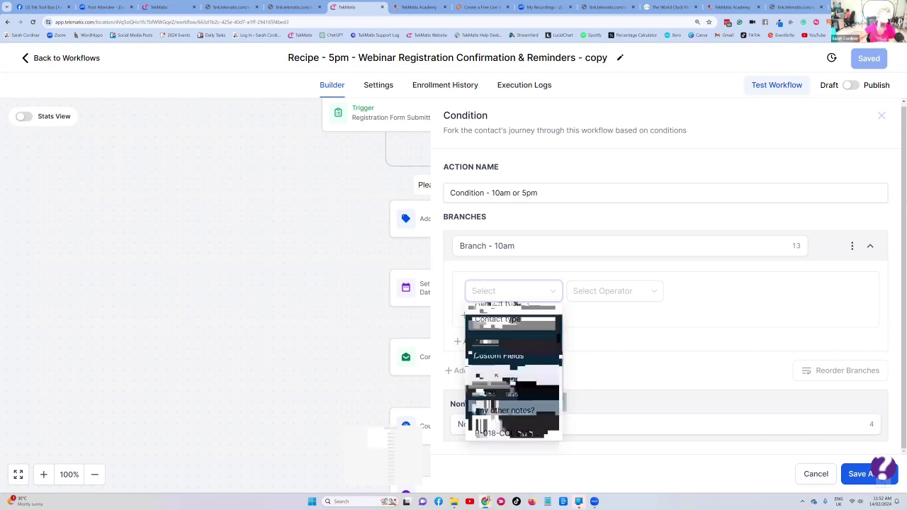
scroll(514, 375, "down", 3)
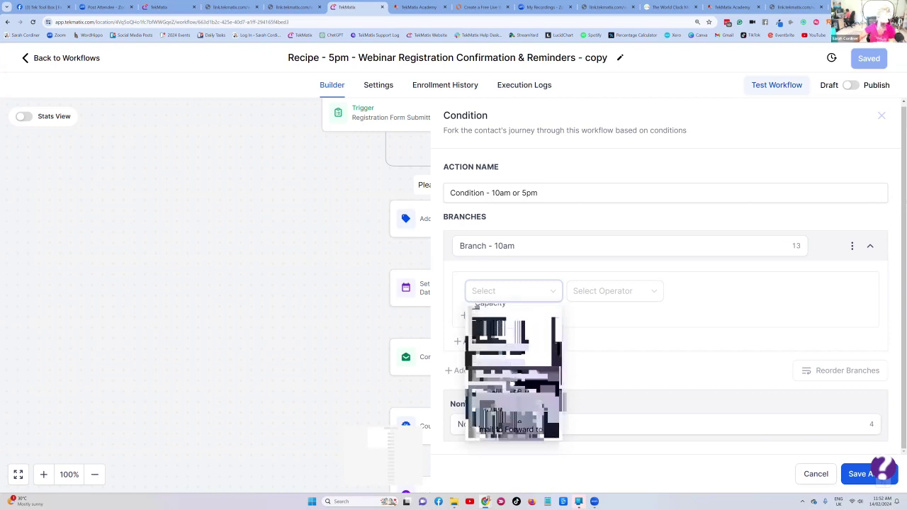
scroll(514, 376, "down", 4)
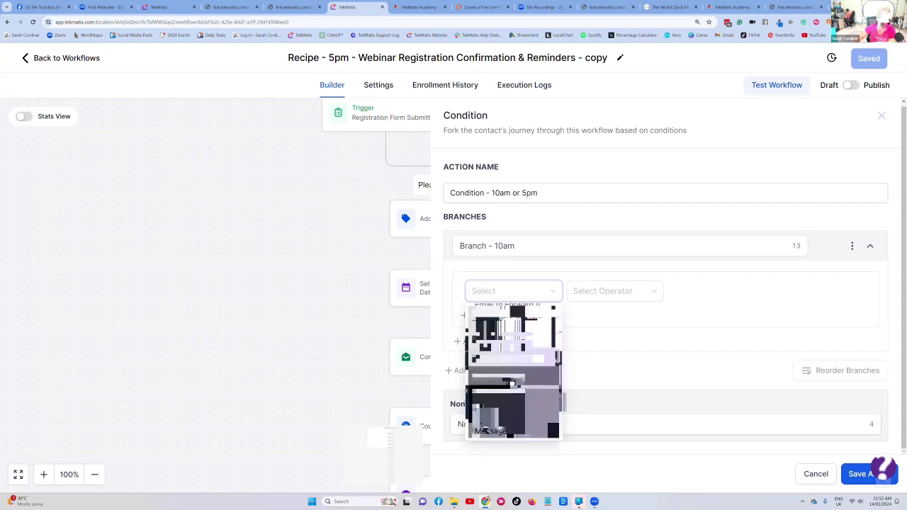
scroll(514, 382, "down", 4)
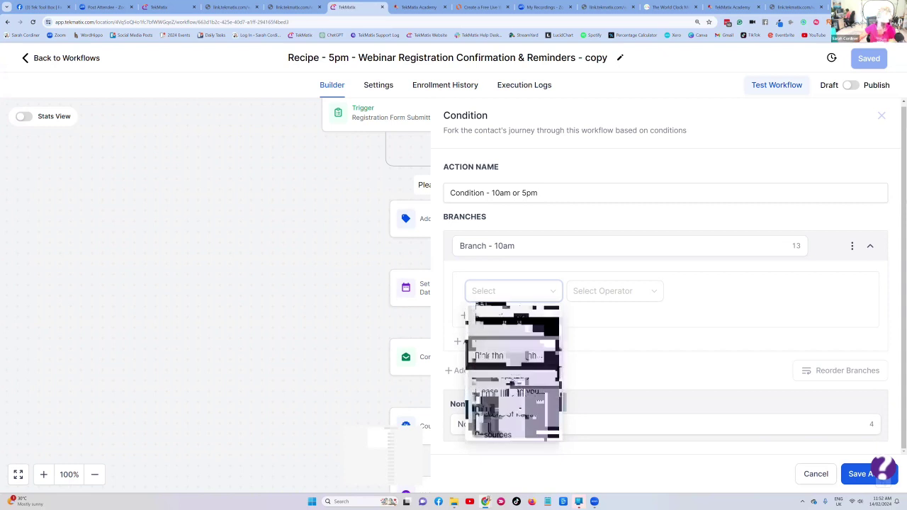
scroll(514, 383, "down", 5)
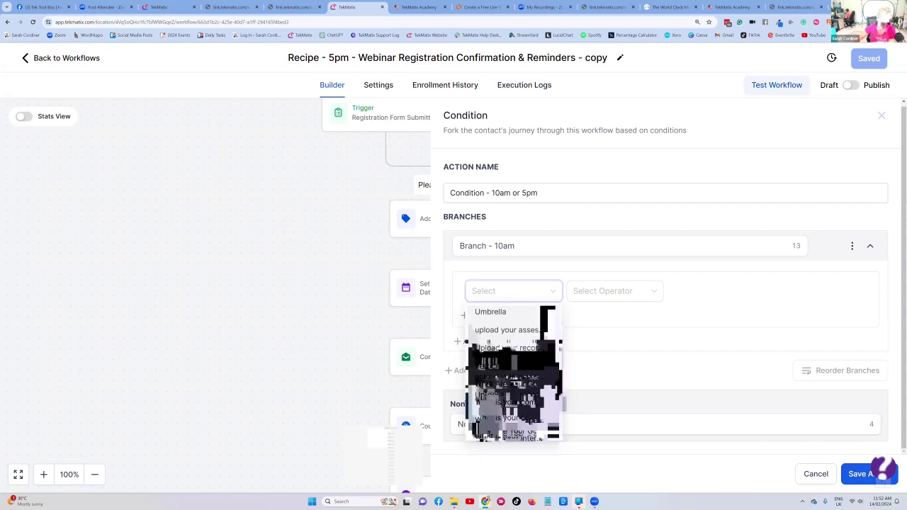
scroll(510, 383, "down", 4)
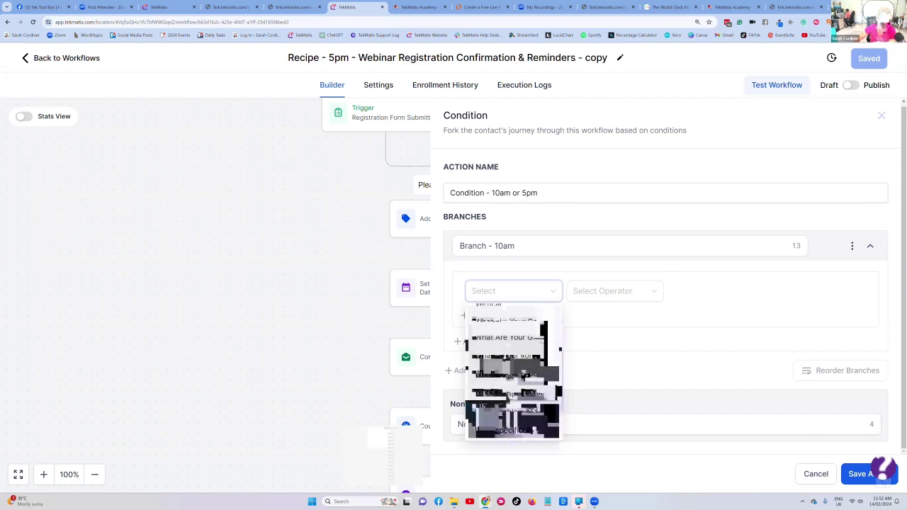
scroll(509, 392, "down", 3)
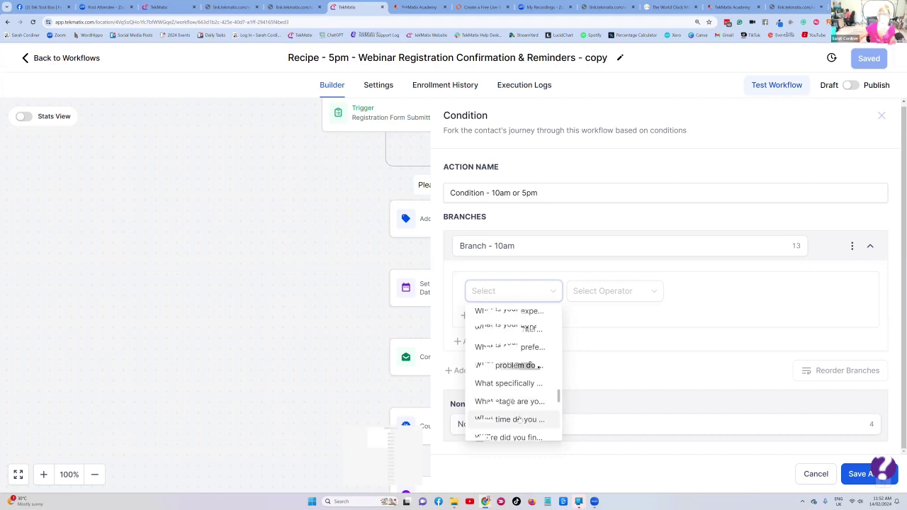
left_click(519, 420)
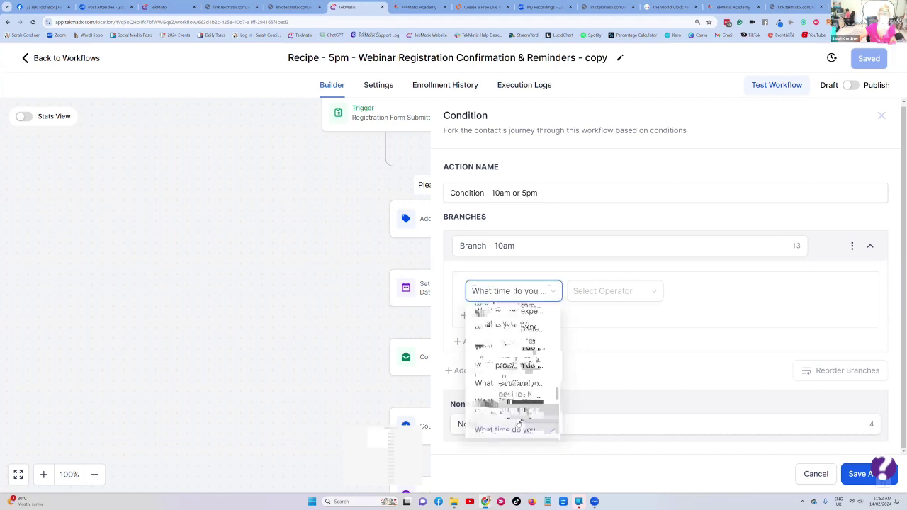
left_click(617, 292)
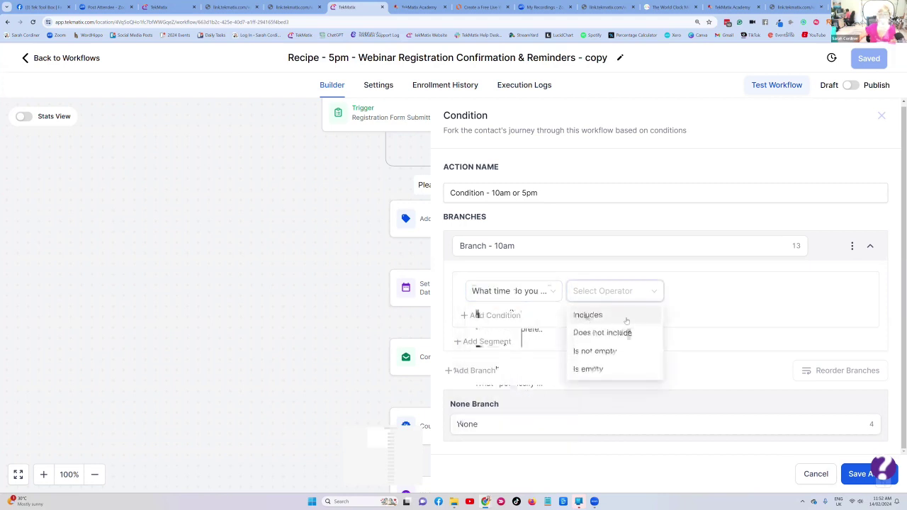
- Set the 10am branch's comparison to Includes with the value 10am
left_click(600, 316)
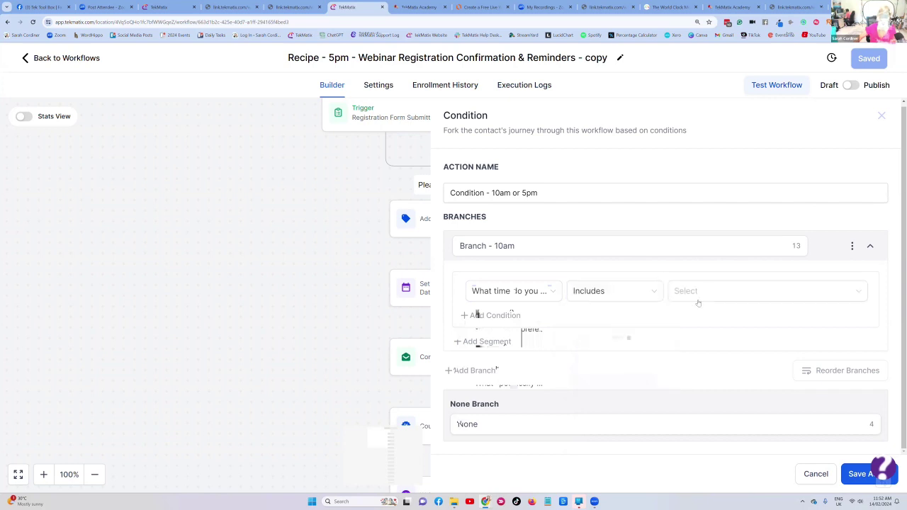
left_click(696, 301)
left_click(685, 315)
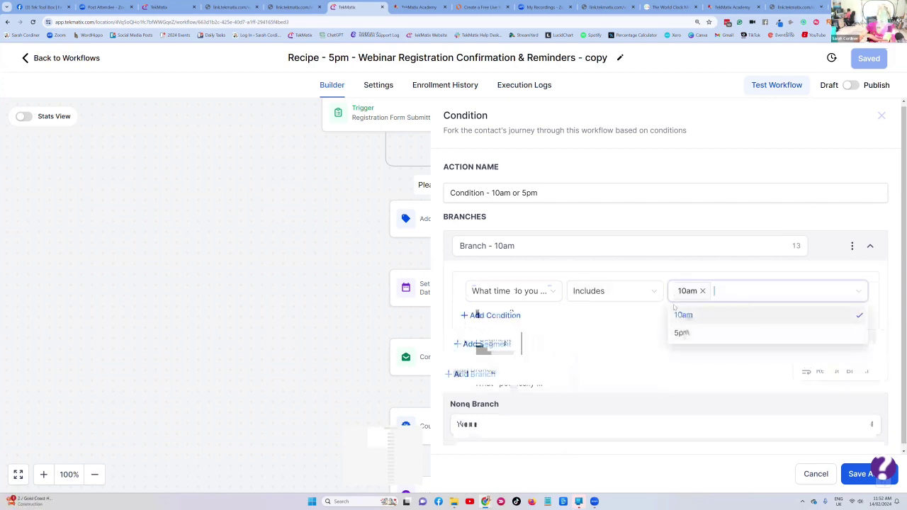
left_click(639, 321)
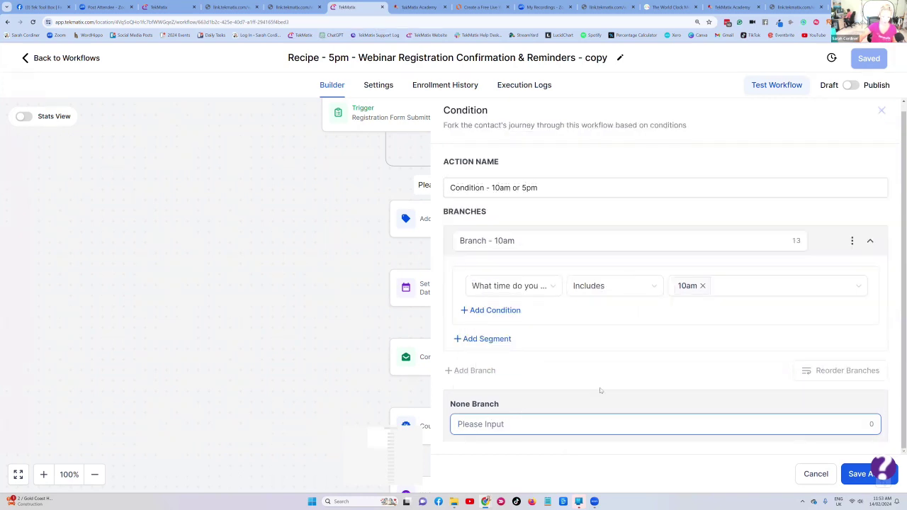
- Name the empty None Branch 'none', save the condition, and reopen its settings
left_click(464, 371)
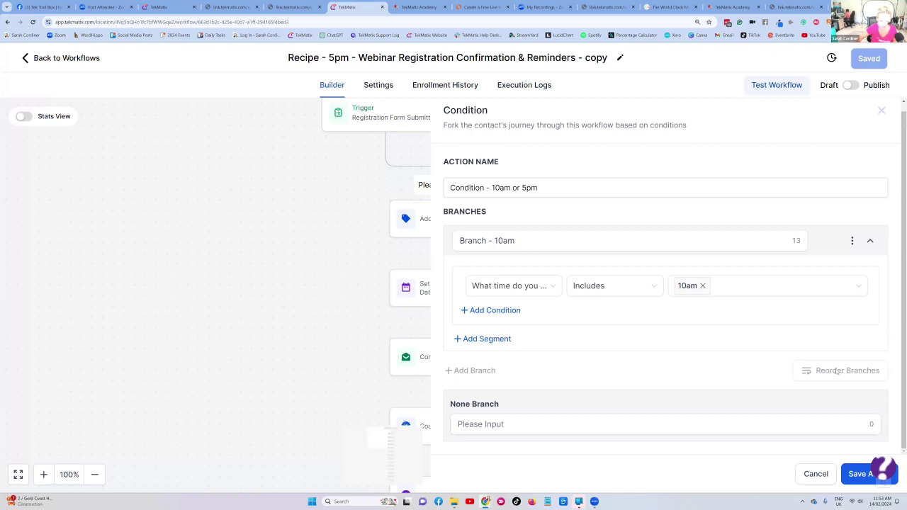
left_click(862, 474)
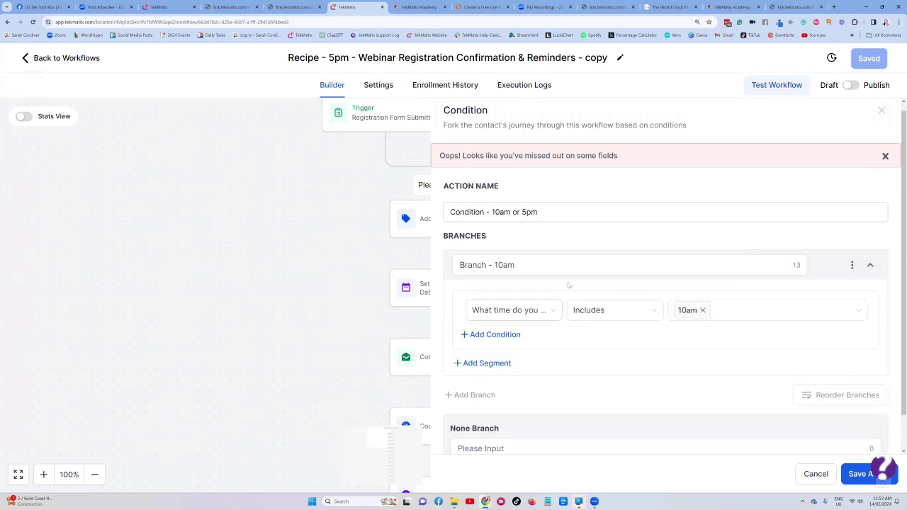
mouse_move(855, 265)
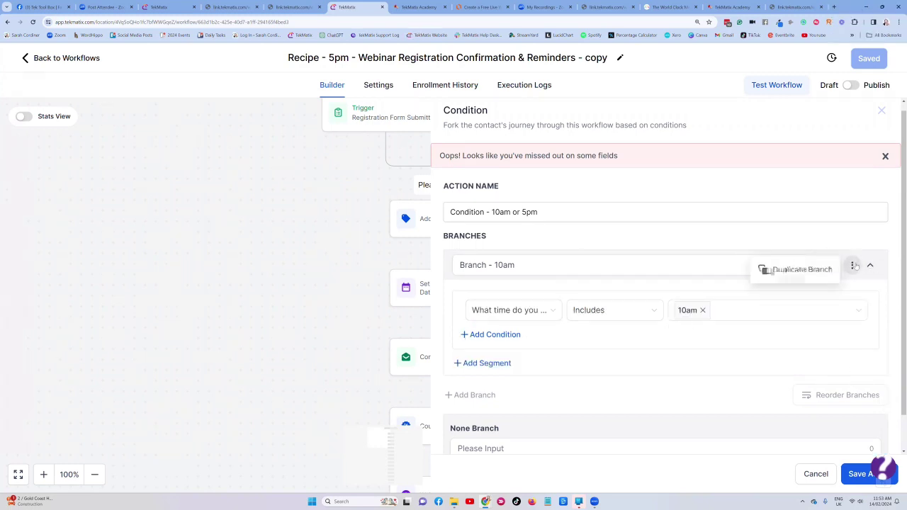
left_click(773, 271)
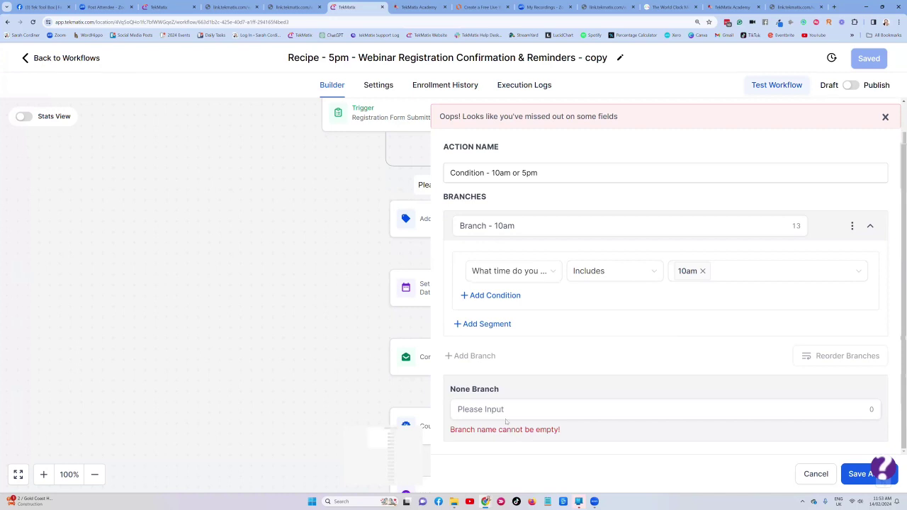
left_click(536, 410)
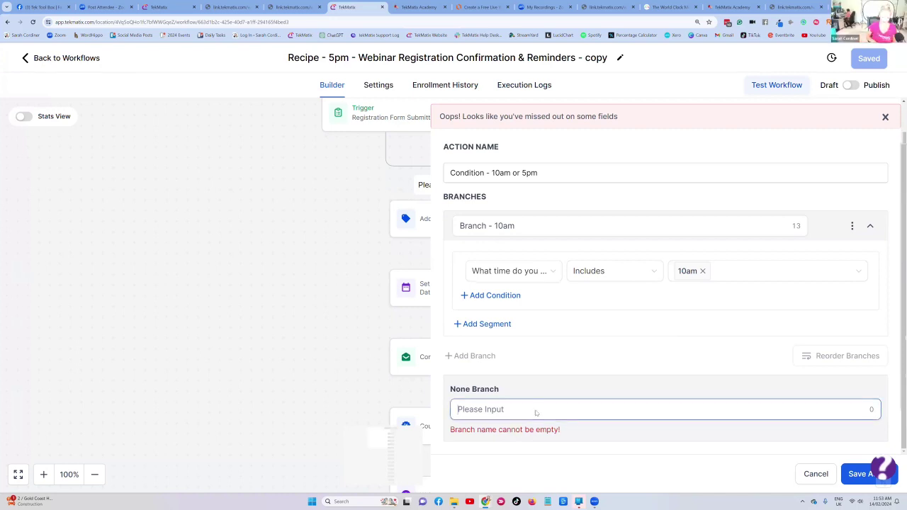
type("none")
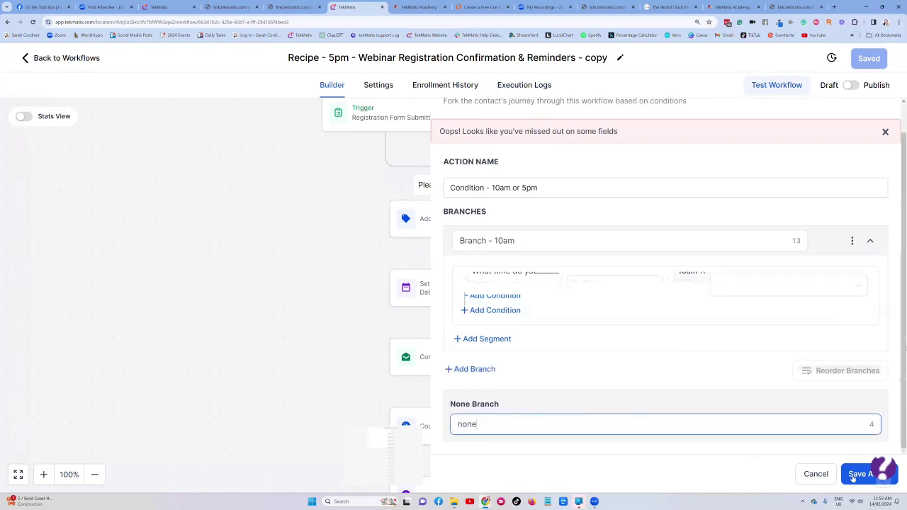
left_click(859, 474)
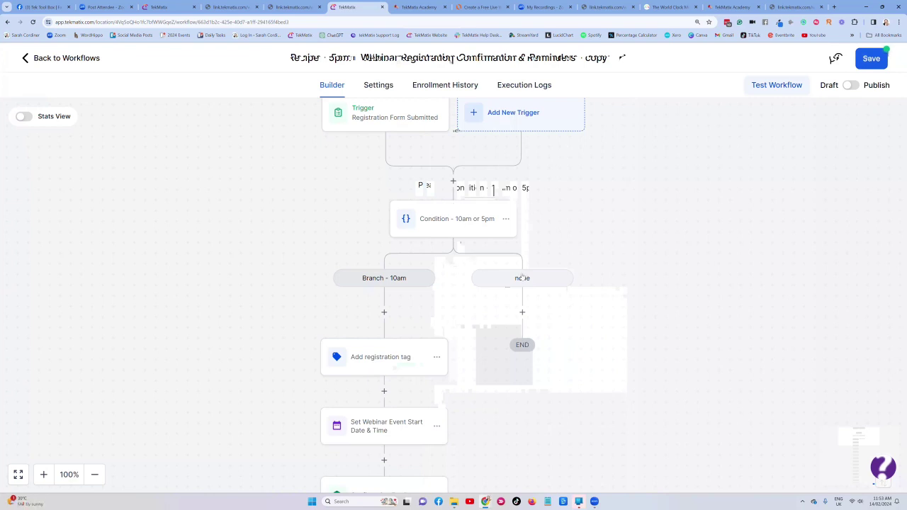
left_click(472, 221)
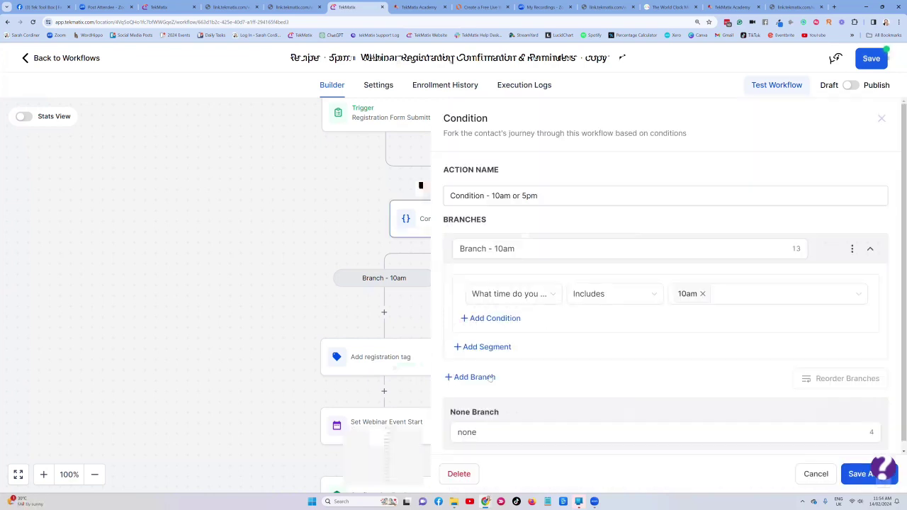
- Add a second branch named '5pm' that checks the 'What time do you…' field
left_click(474, 377)
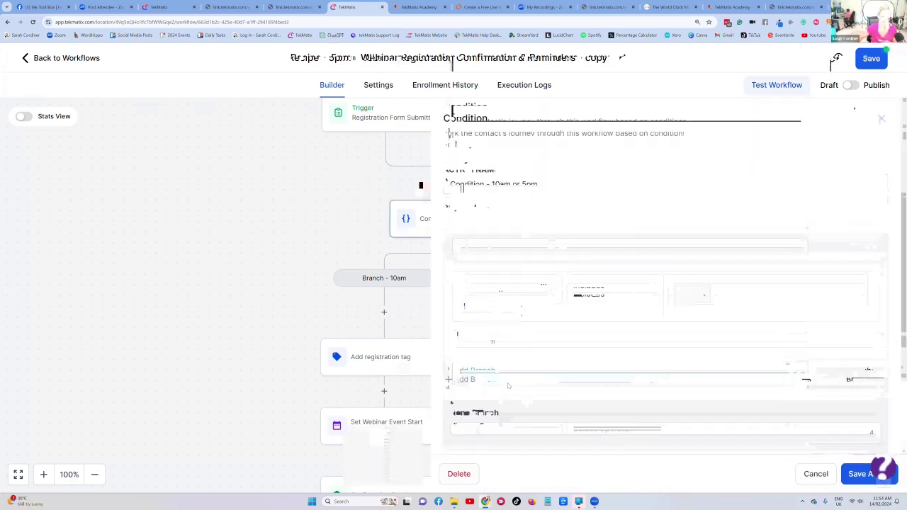
left_click(492, 247)
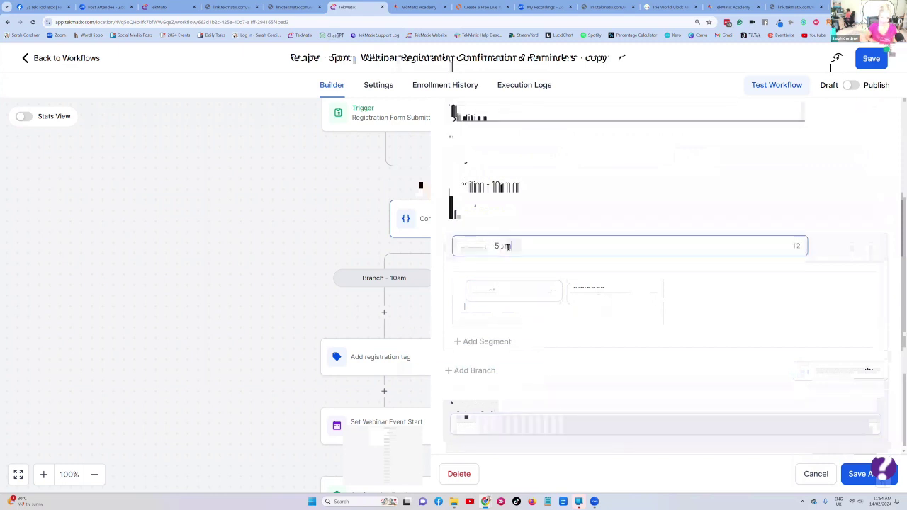
type("5pm")
left_click(519, 298)
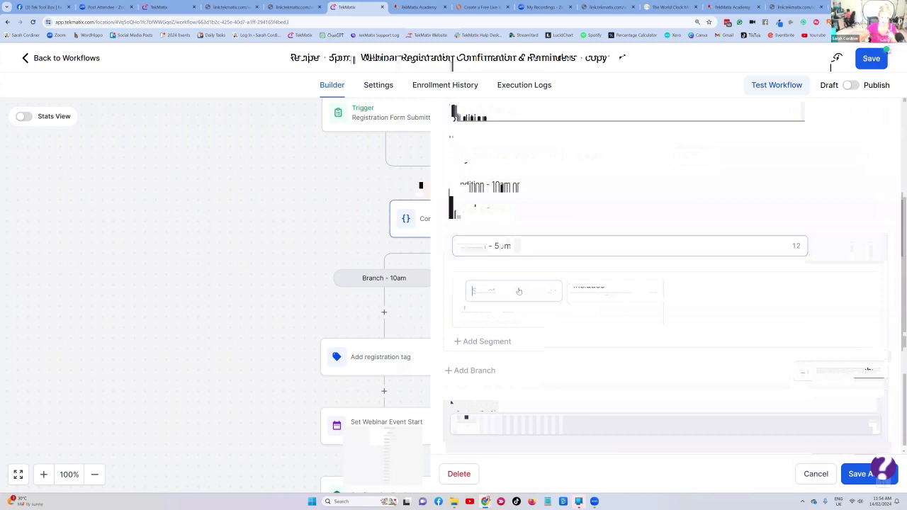
left_click(503, 316)
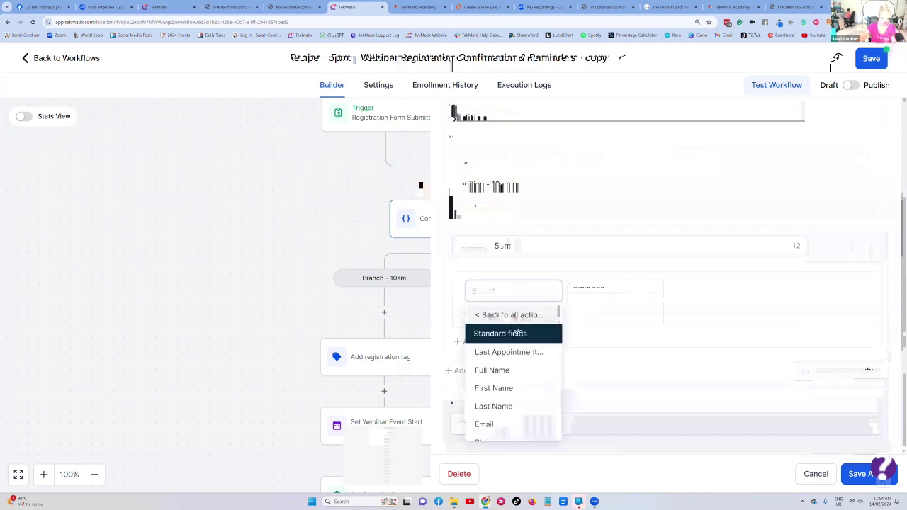
scroll(509, 342, "down", 3)
scroll(510, 342, "down", 5)
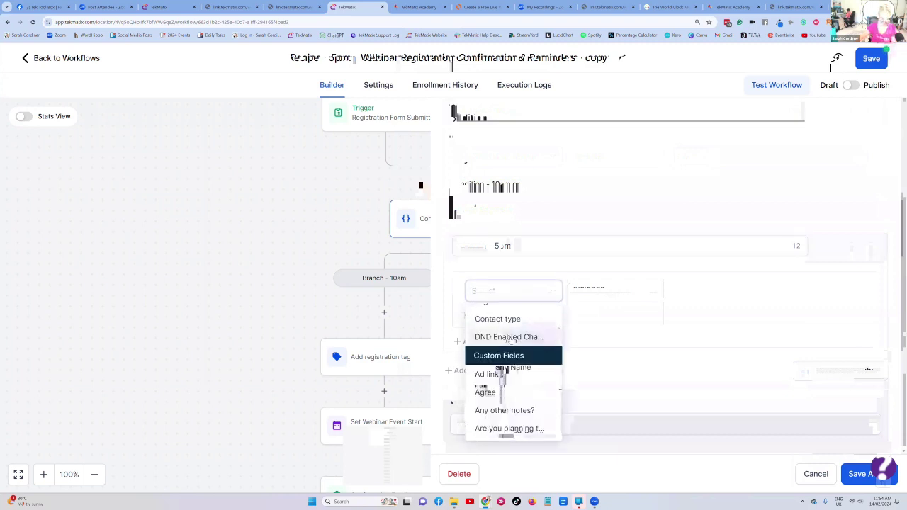
scroll(512, 359, "down", 10)
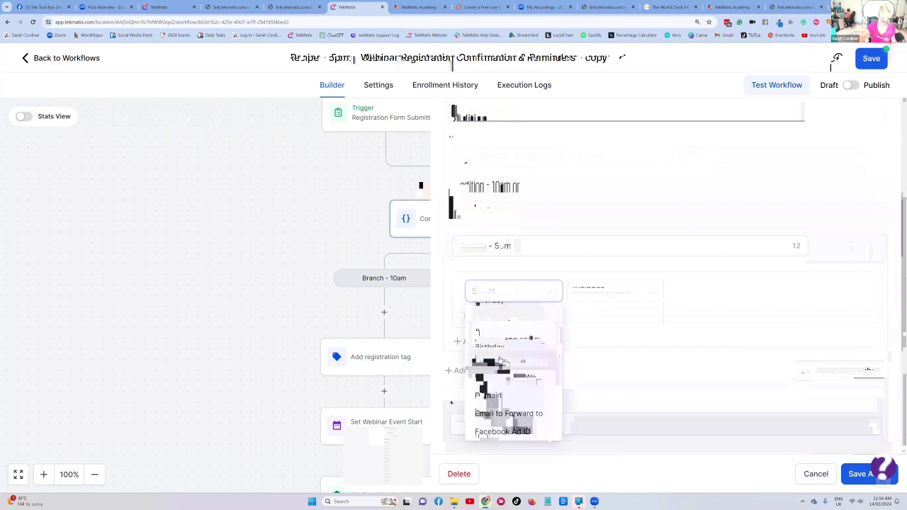
scroll(500, 376, "down", 5)
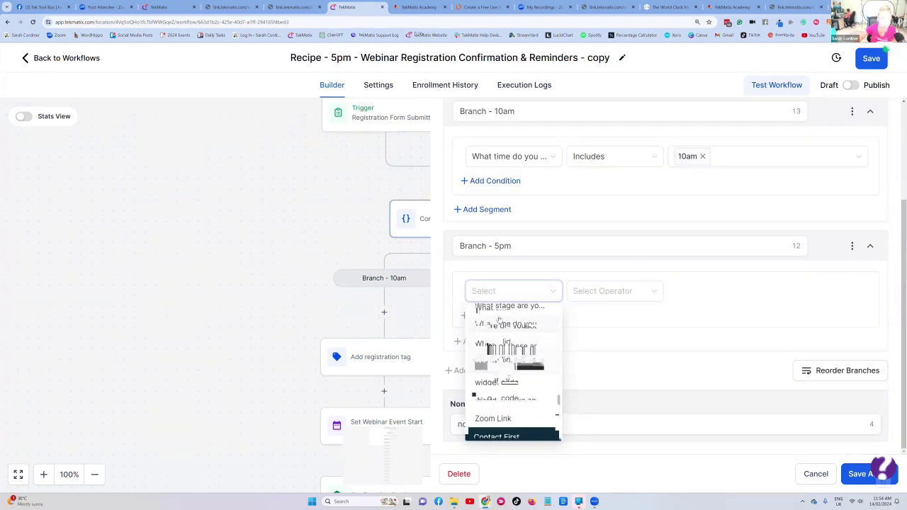
left_click(500, 324)
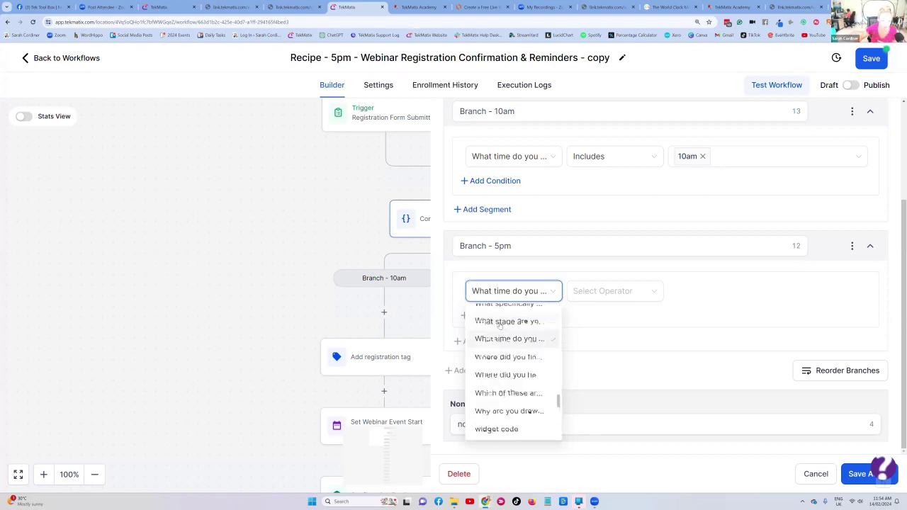
- Set the 5pm branch to Includes 5pm and save the condition
left_click(607, 292)
left_click(611, 314)
left_click(713, 291)
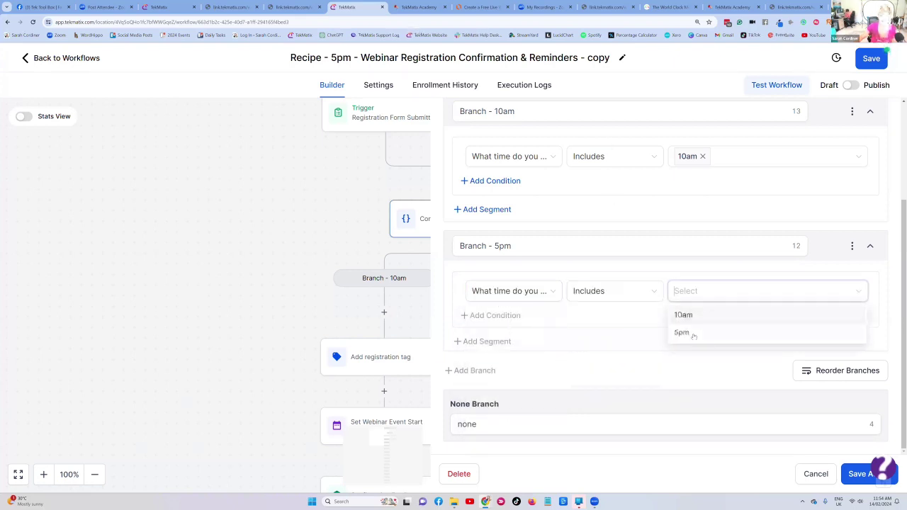
left_click(688, 332)
left_click(673, 364)
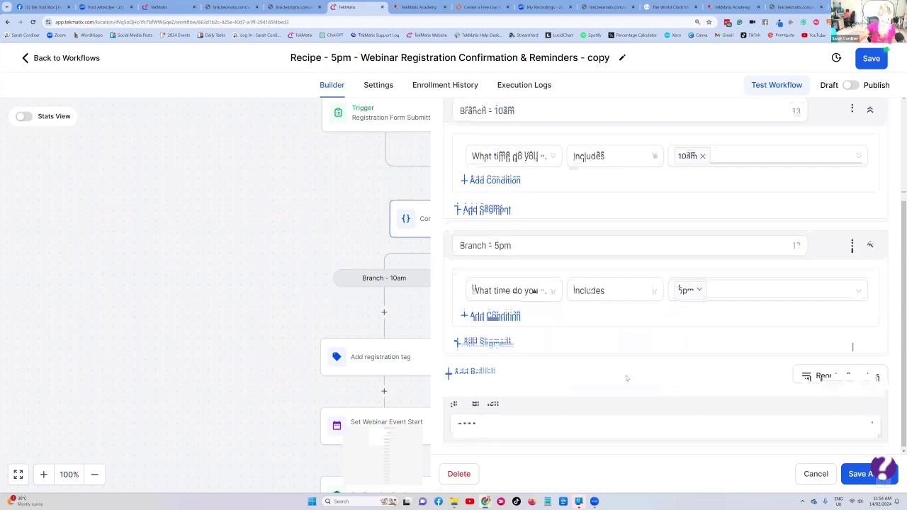
left_click(494, 419)
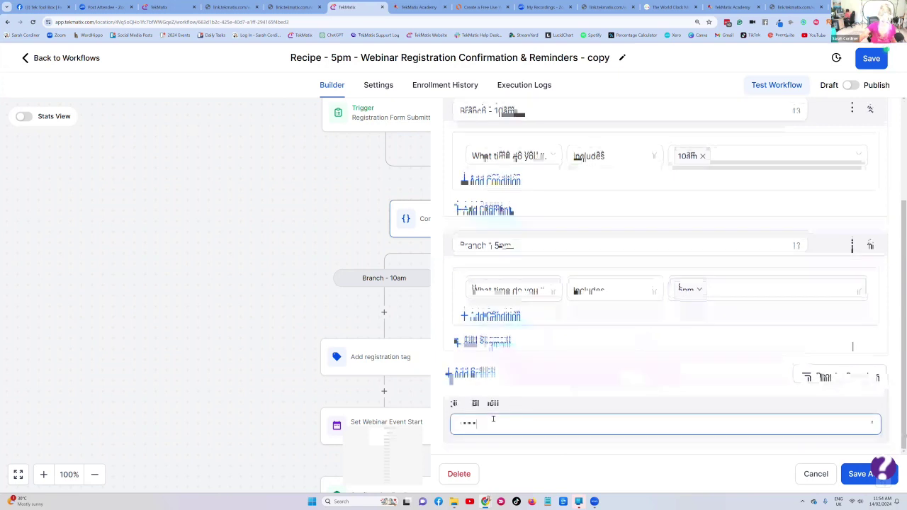
left_click(858, 474)
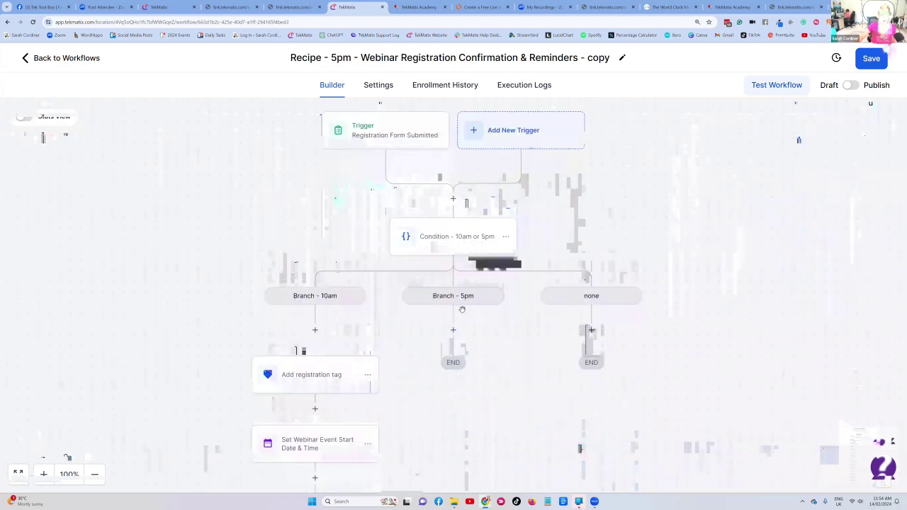
- Swap the registration tag for a new tag 'has joined the 5pm free webinar for make up skills' and save
scroll(440, 252, "down", 1)
scroll(440, 252, "down", 1)
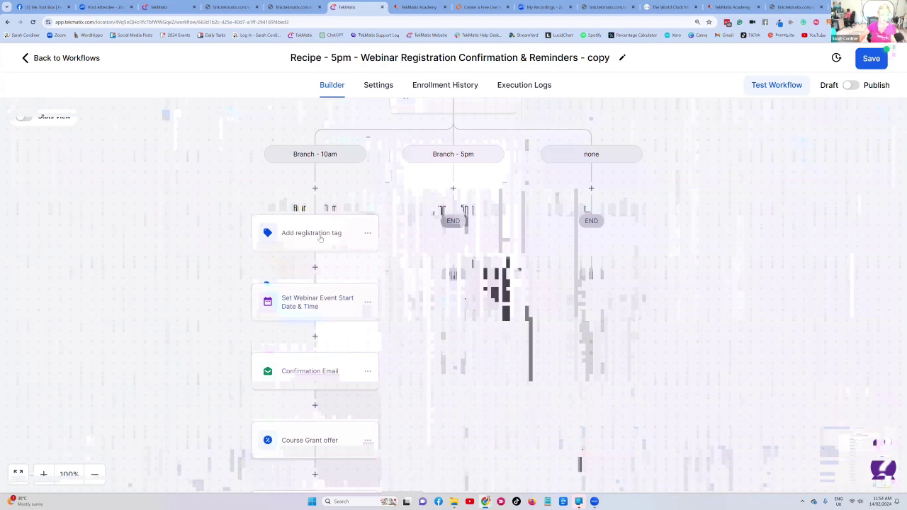
left_click(320, 236)
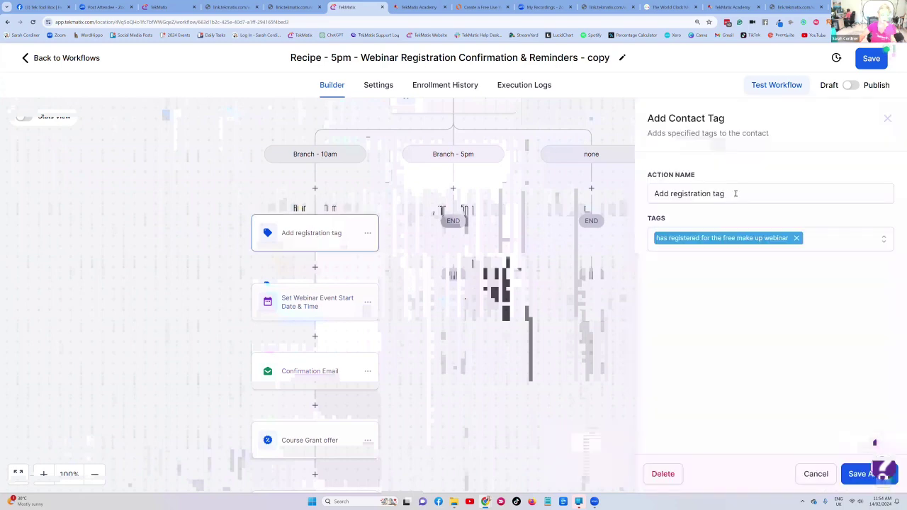
left_click(824, 242)
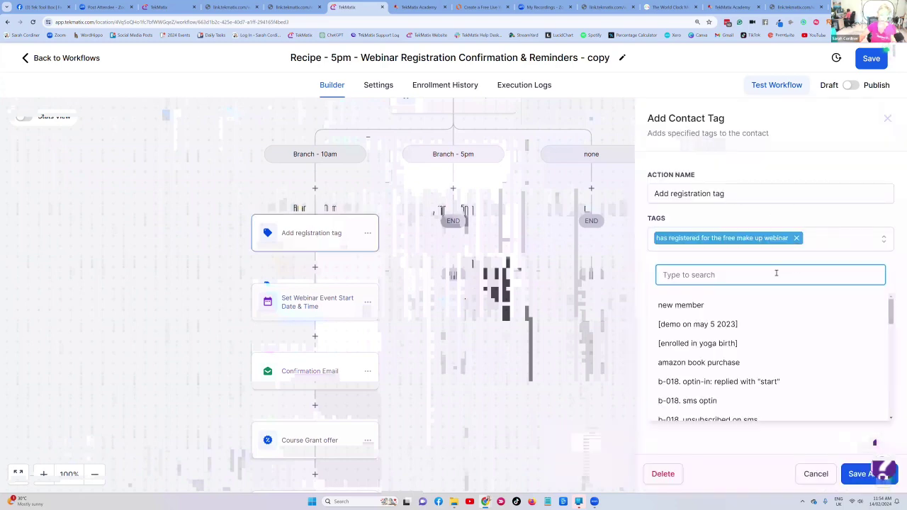
left_click(818, 241)
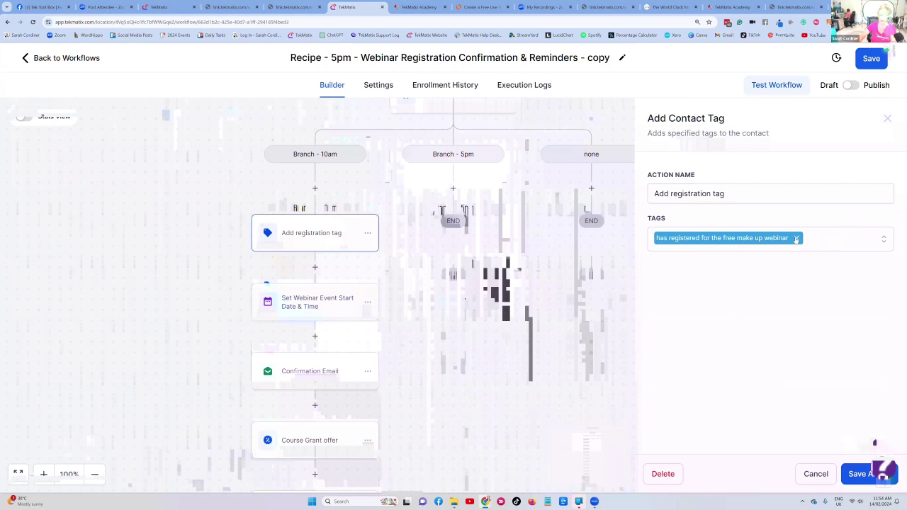
left_click(796, 239)
type("ha")
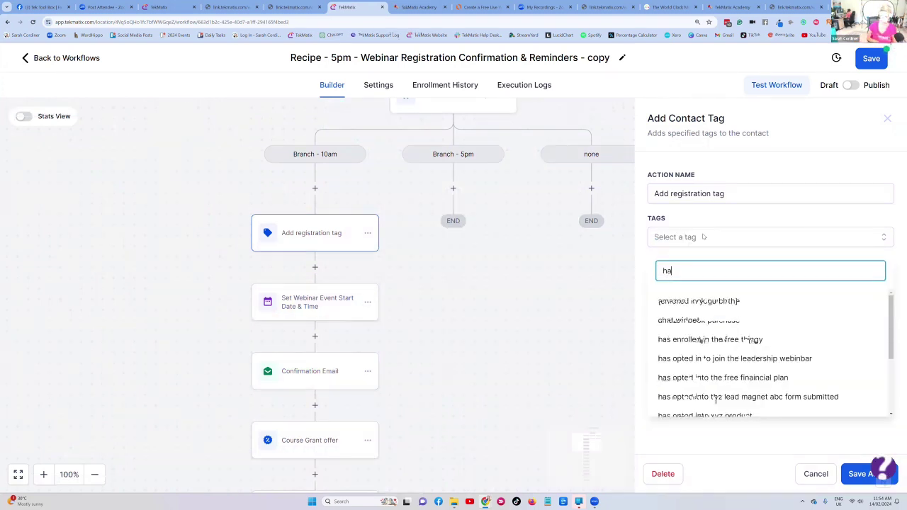
type("s joined the 5pm ")
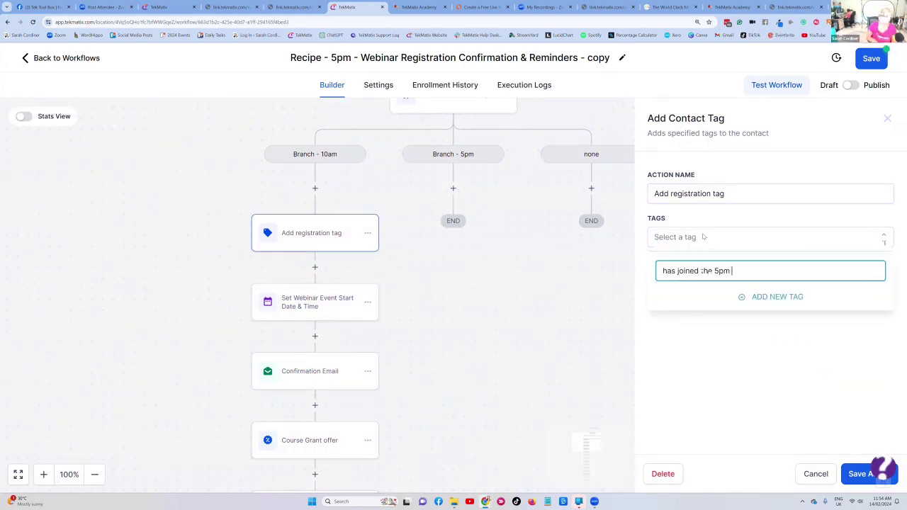
type("free webinar for make up")
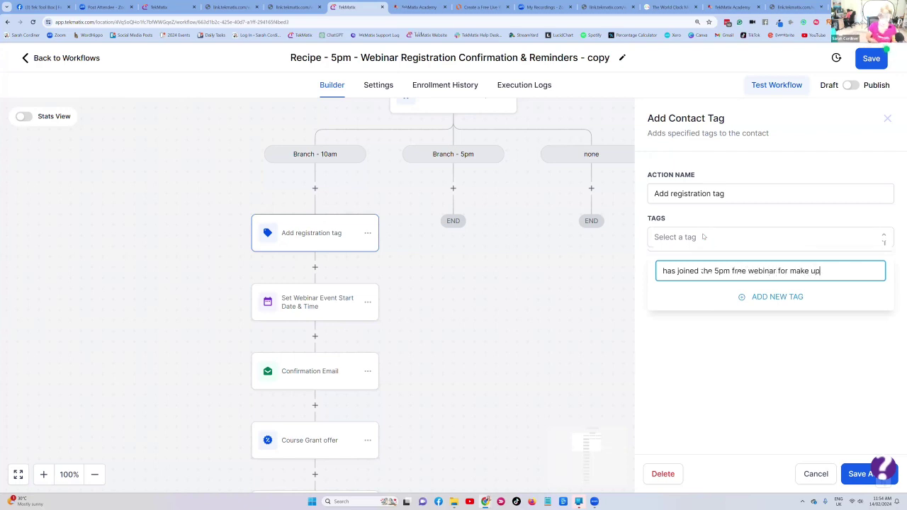
type(" skills")
left_click(759, 301)
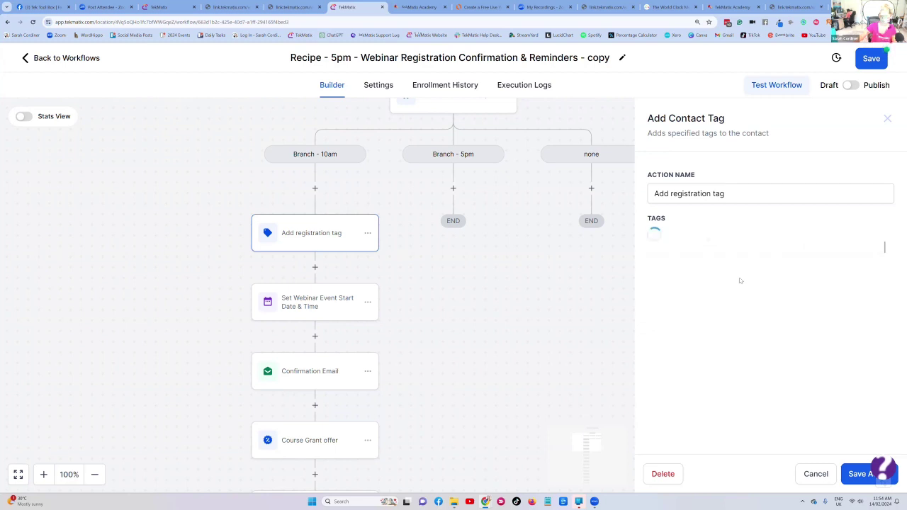
left_click(853, 477)
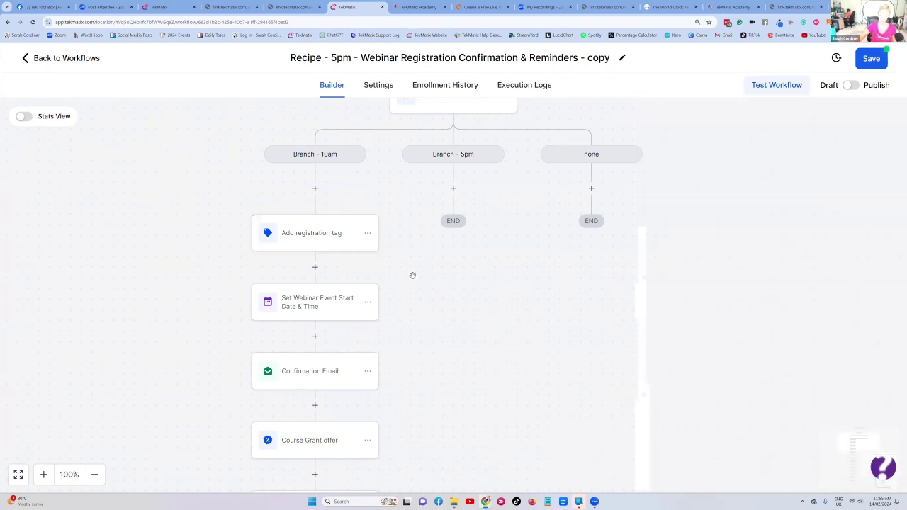
left_click(368, 235)
- Paste a copy of the registration tag step into Branch - 5pm, using the 'has joined the 5pm' tag
mouse_move(406, 278)
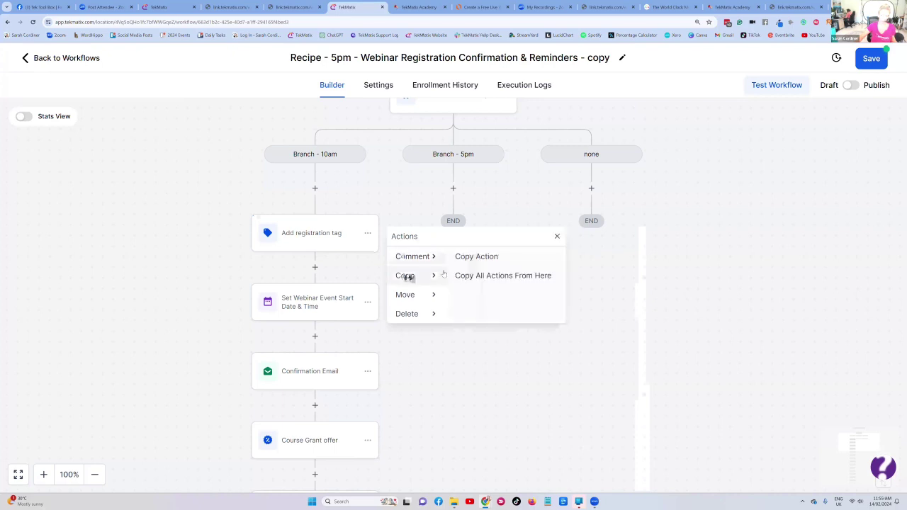
left_click(482, 257)
left_click(453, 187)
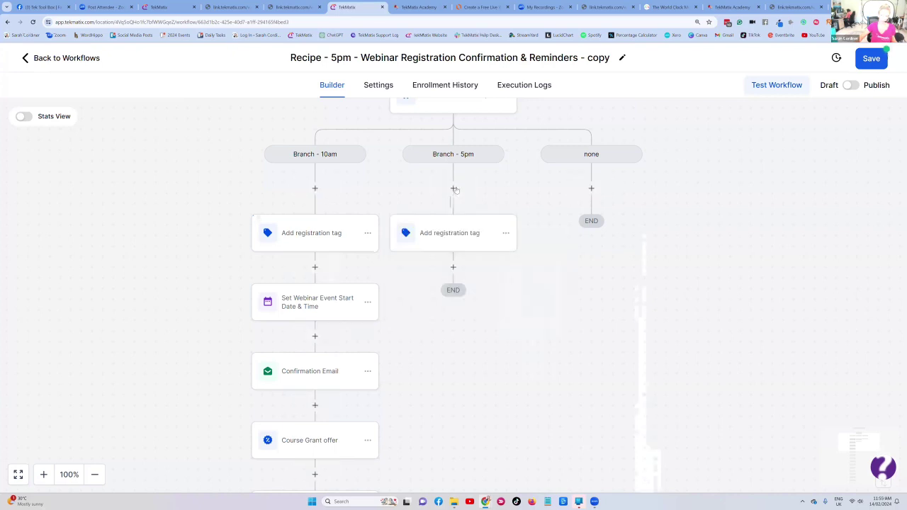
left_click(443, 236)
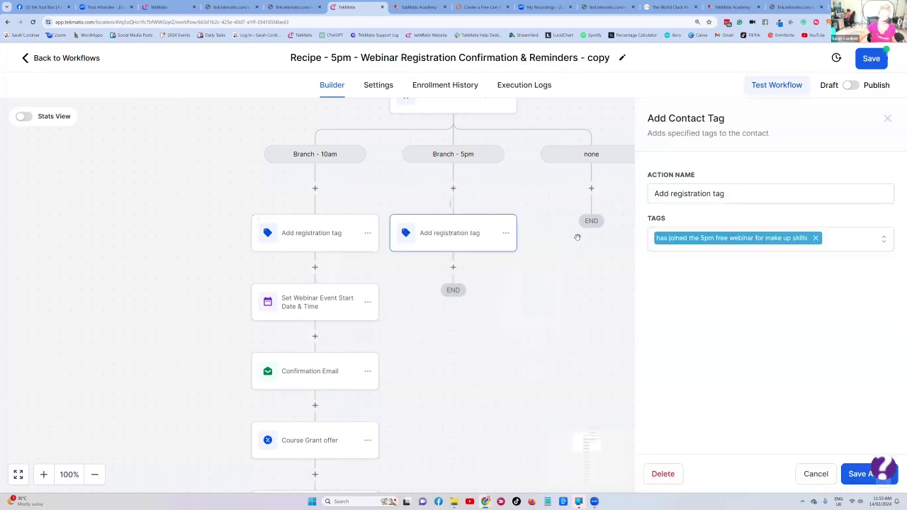
left_click(718, 239)
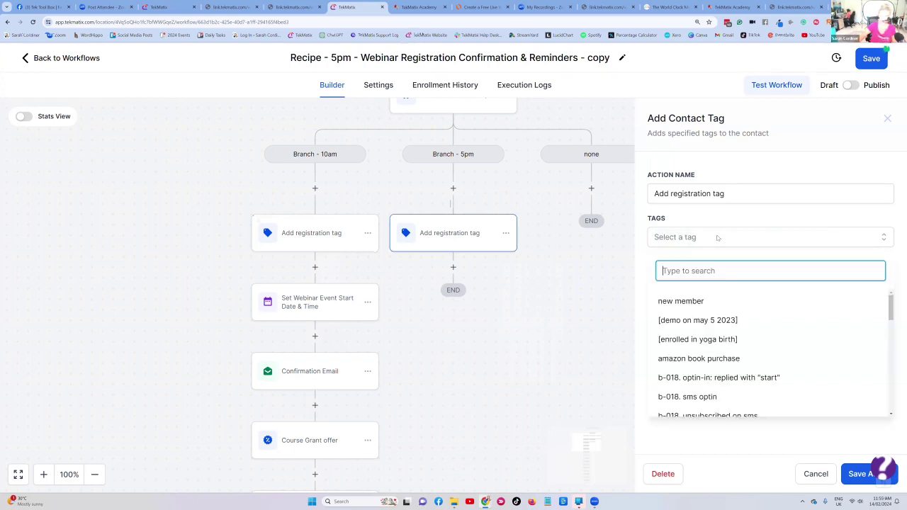
type("has joined ")
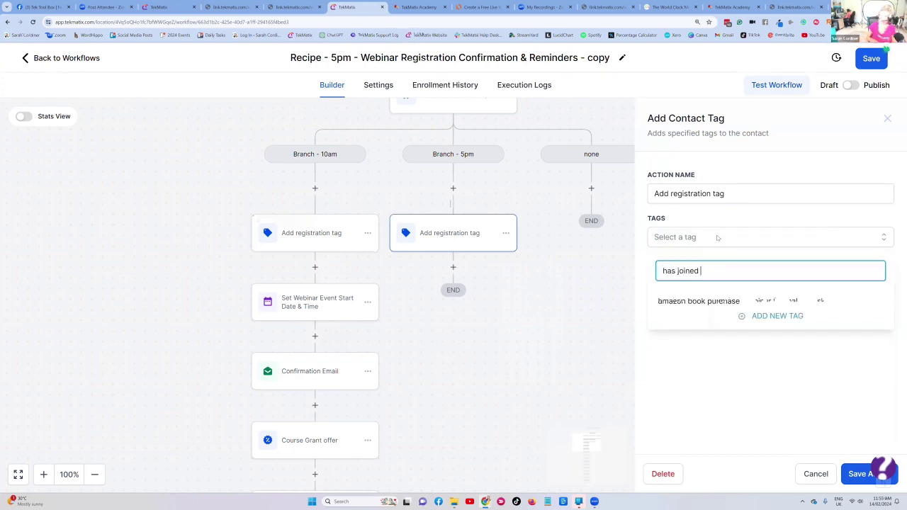
type("the 5pm")
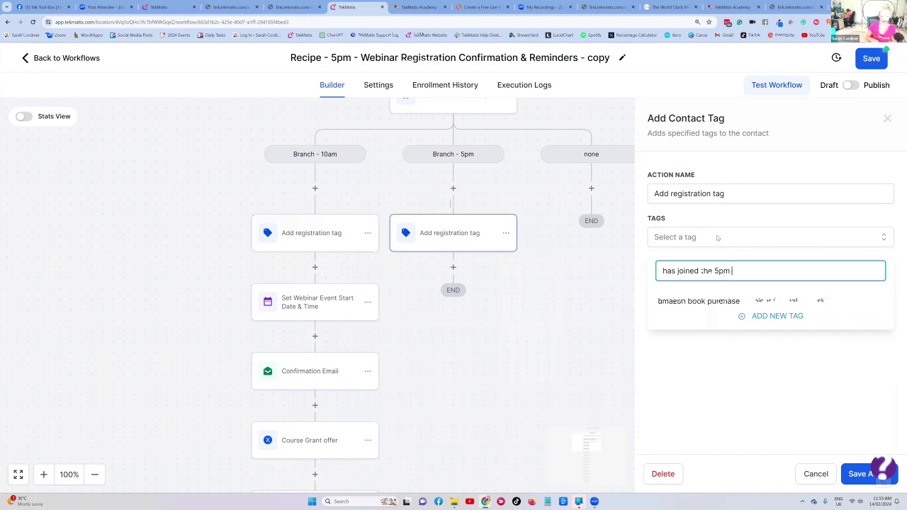
left_click(724, 303)
left_click(856, 474)
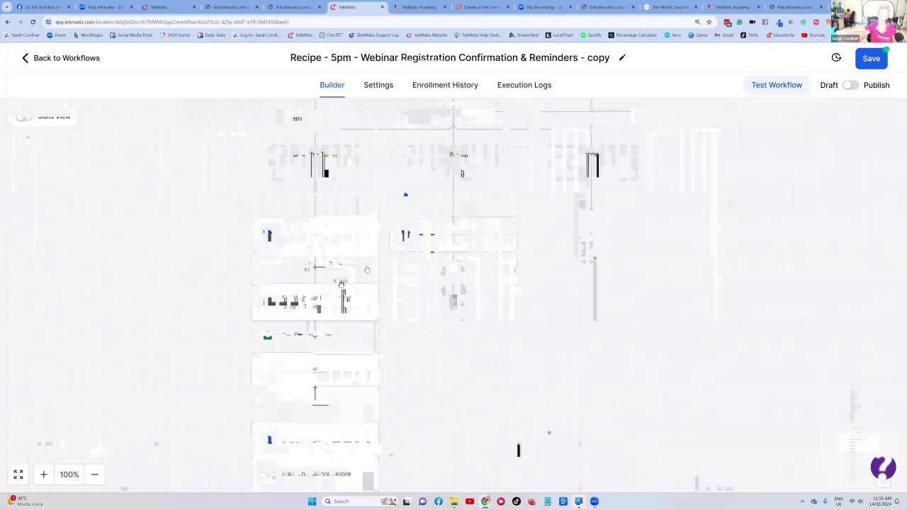
- Copy the Set Webinar Event Start Date & Time and Confirmation Email steps into Branch - 5pm
left_click(367, 302)
mouse_move(405, 309)
left_click(496, 310)
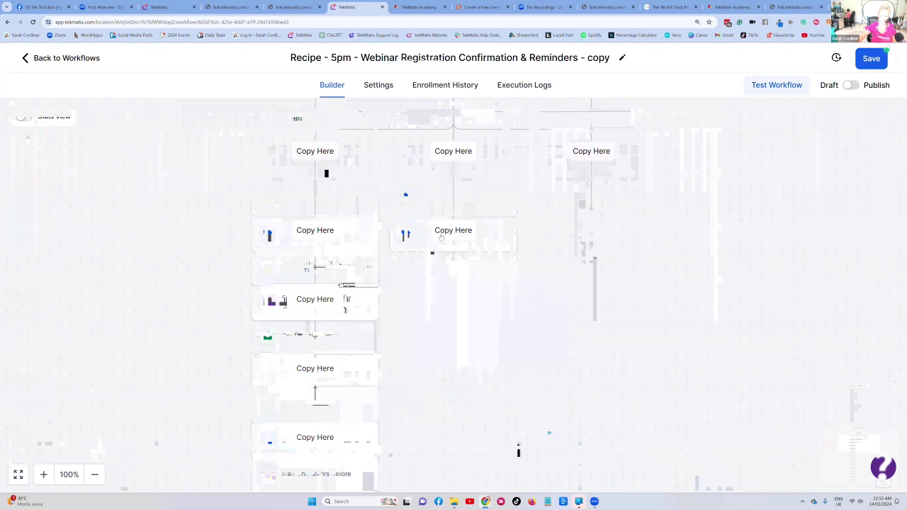
left_click(441, 236)
left_click(367, 336)
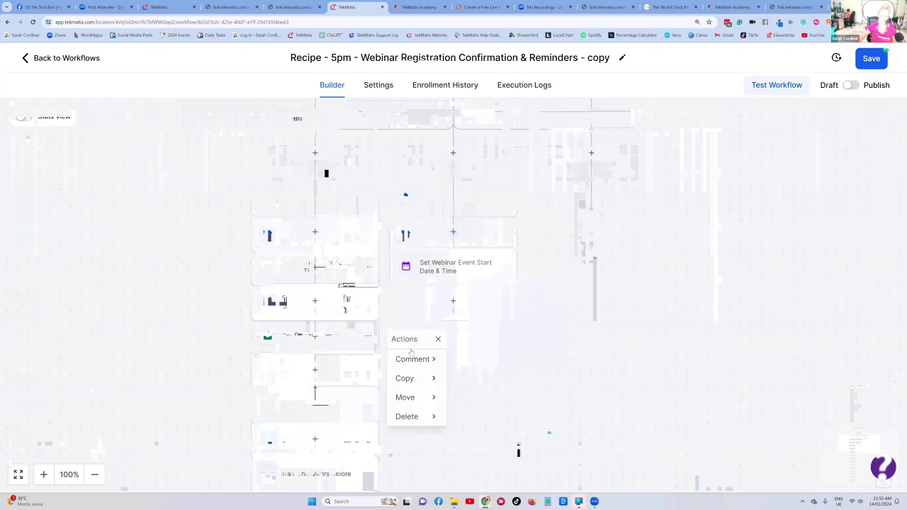
mouse_move(422, 378)
left_click(471, 358)
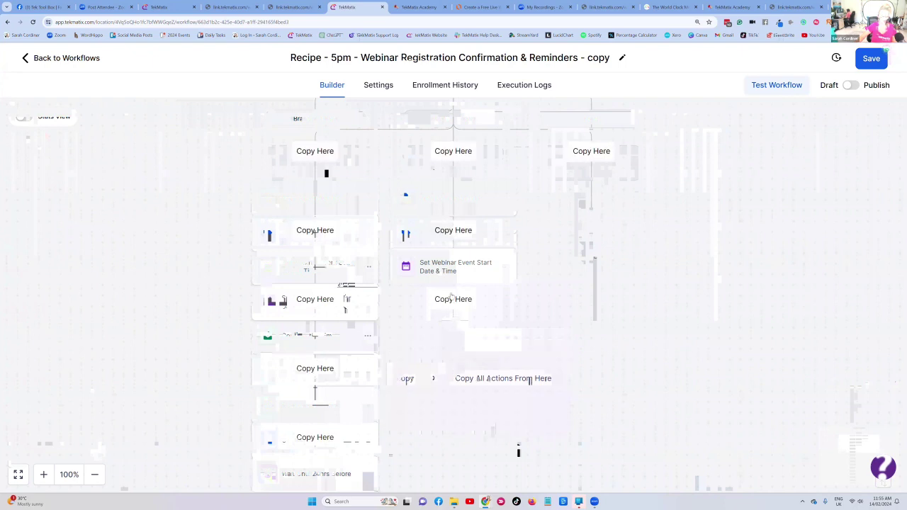
left_click(451, 298)
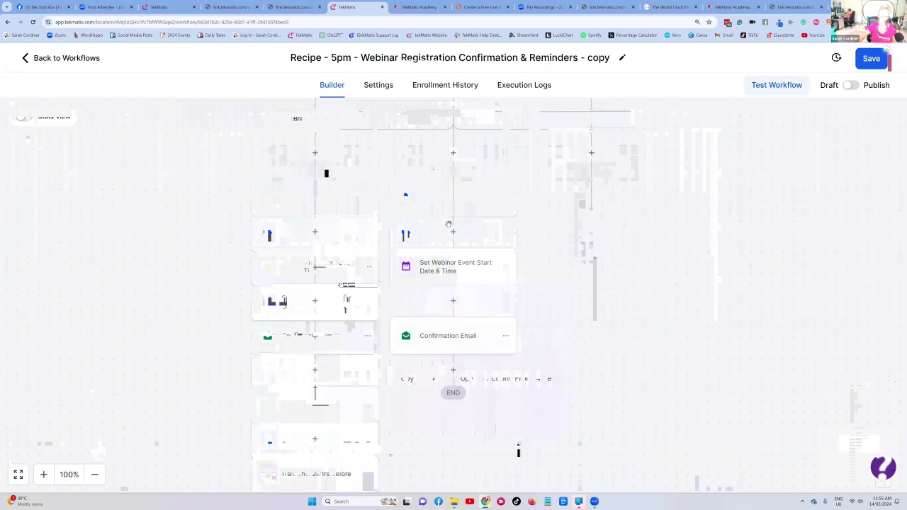
- Review the copied event start date and confirmation email settings without changes
left_click(445, 269)
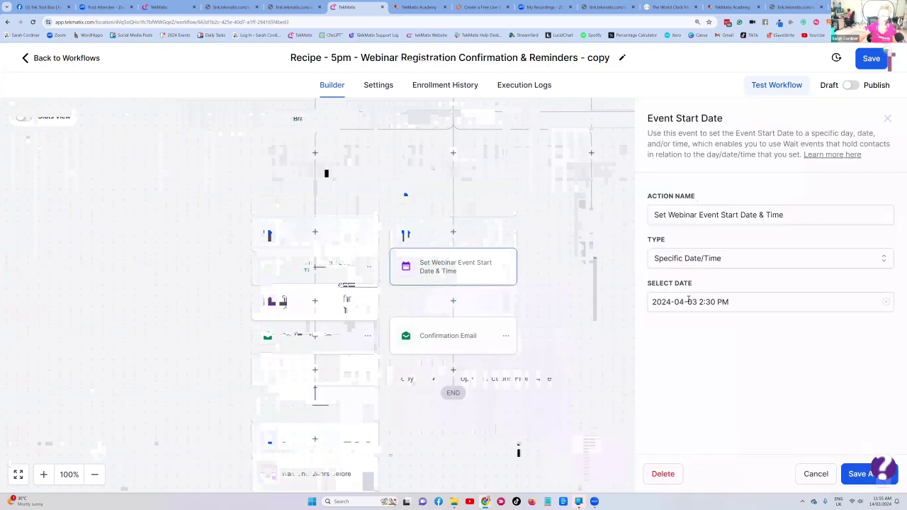
left_click(450, 345)
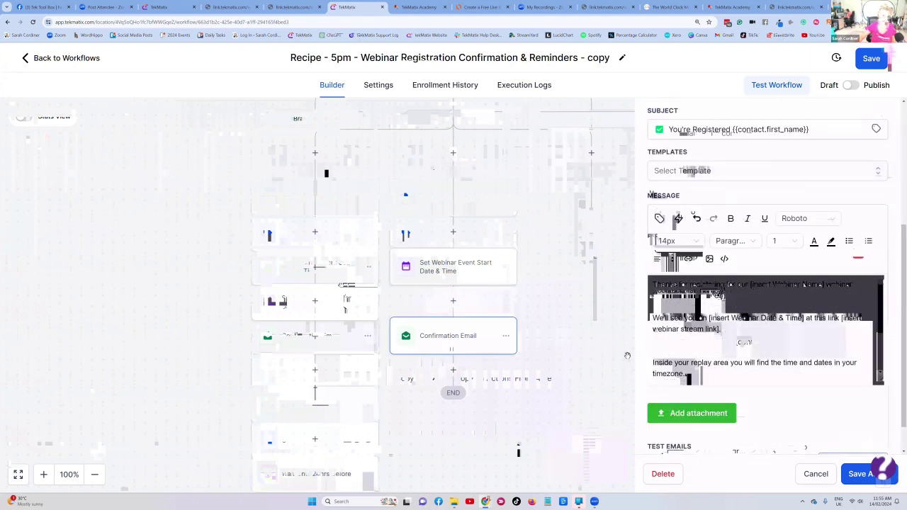
left_click(821, 472)
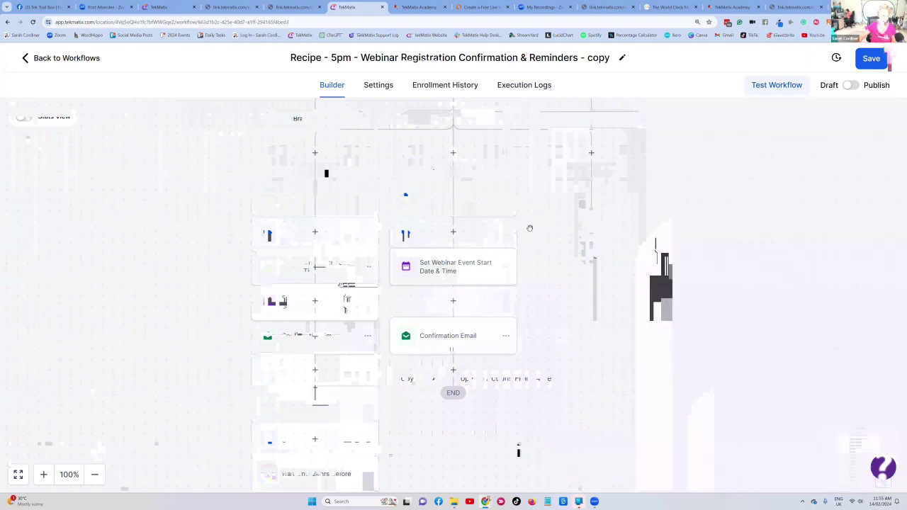
left_click(368, 408)
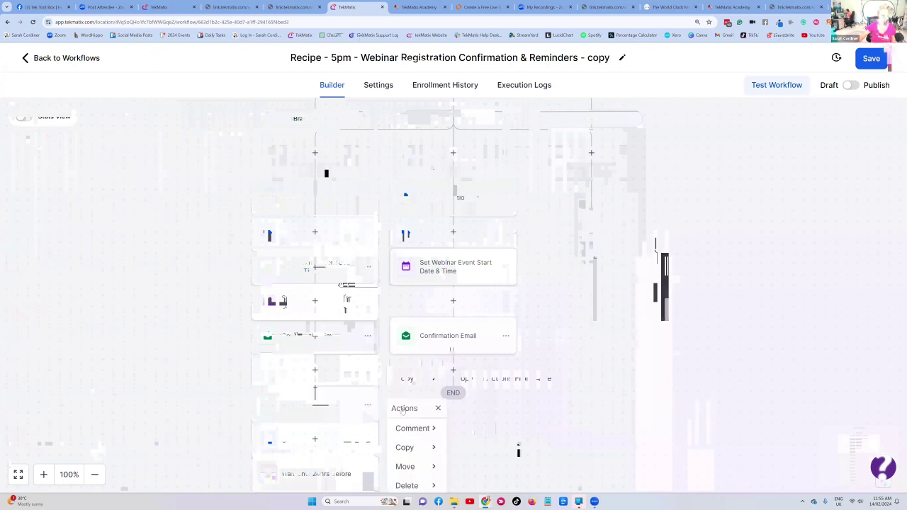